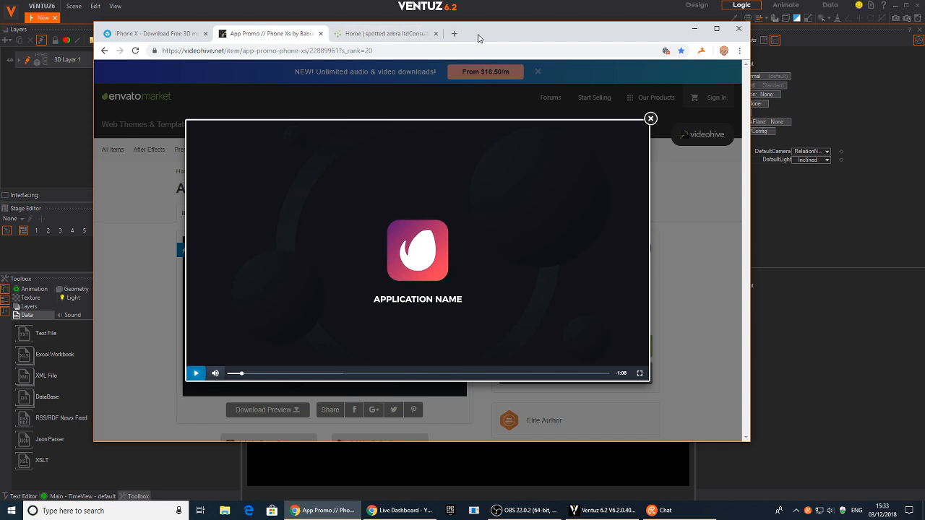
Examine the phone animations in the App Promo video preview and pause it at the Absolute Color Control scene.
left_click_drag(479, 36, 488, 62)
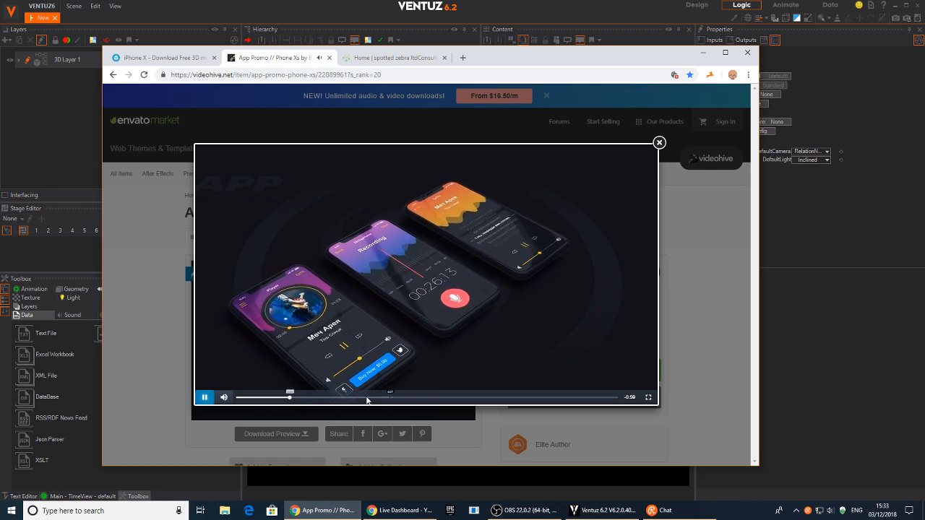
left_click(265, 398)
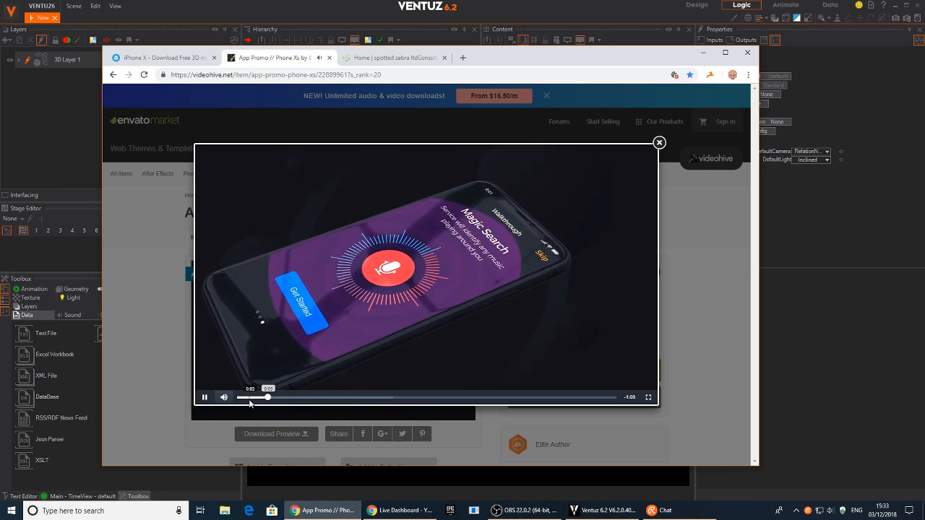
left_click_drag(250, 404, 248, 404)
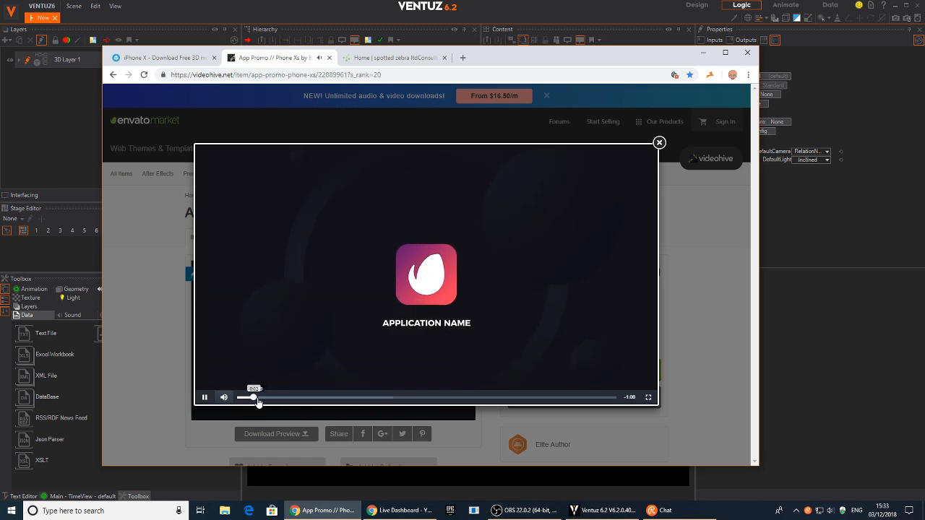
left_click(266, 401)
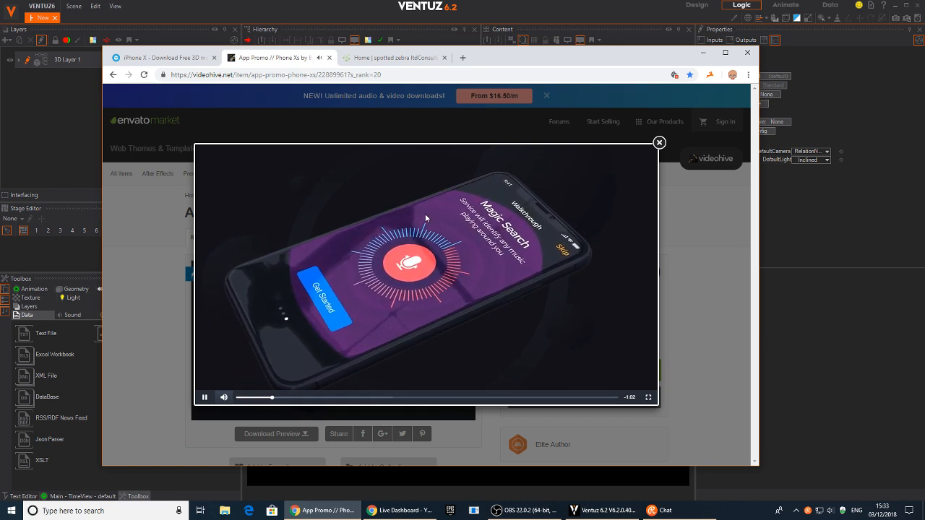
left_click(320, 398)
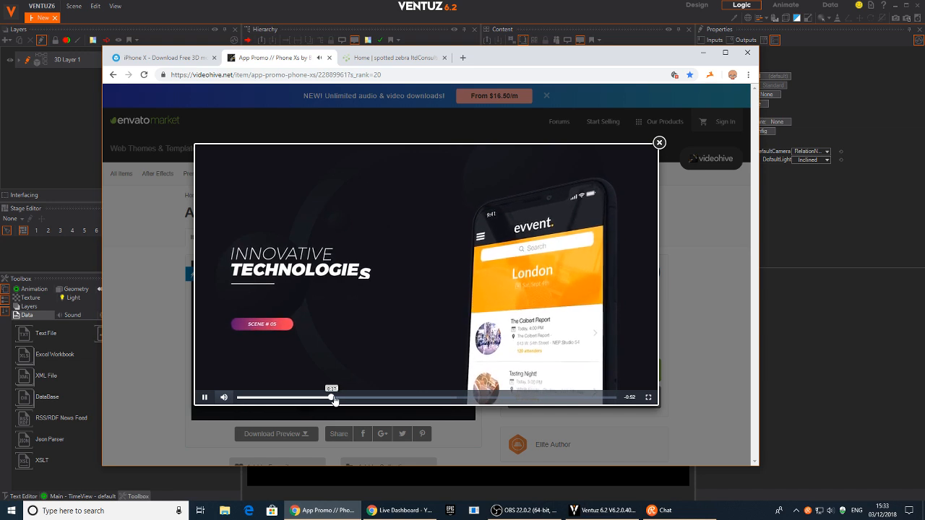
left_click_drag(334, 401, 303, 402)
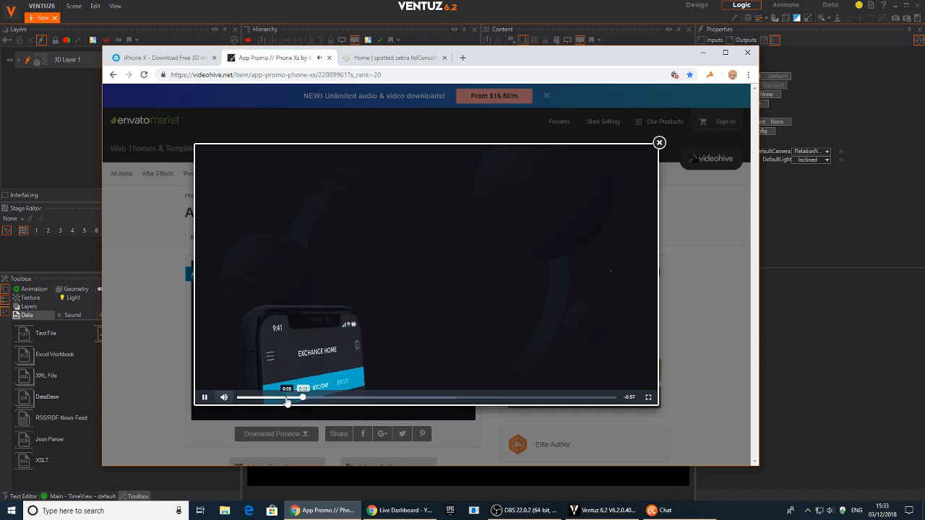
left_click(205, 399)
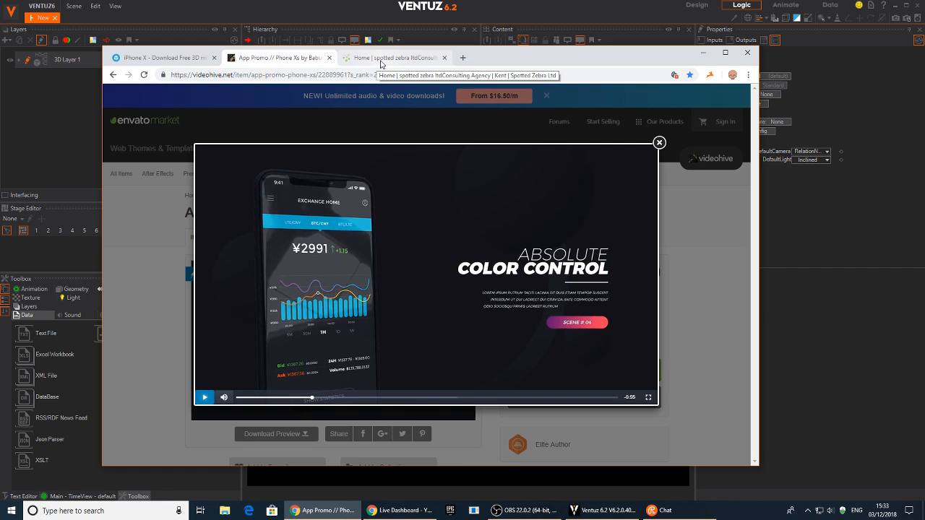
Look through the spotted zebra ltd home page, from the services offered to the team and contact sections.
left_click(381, 65)
left_click(312, 73)
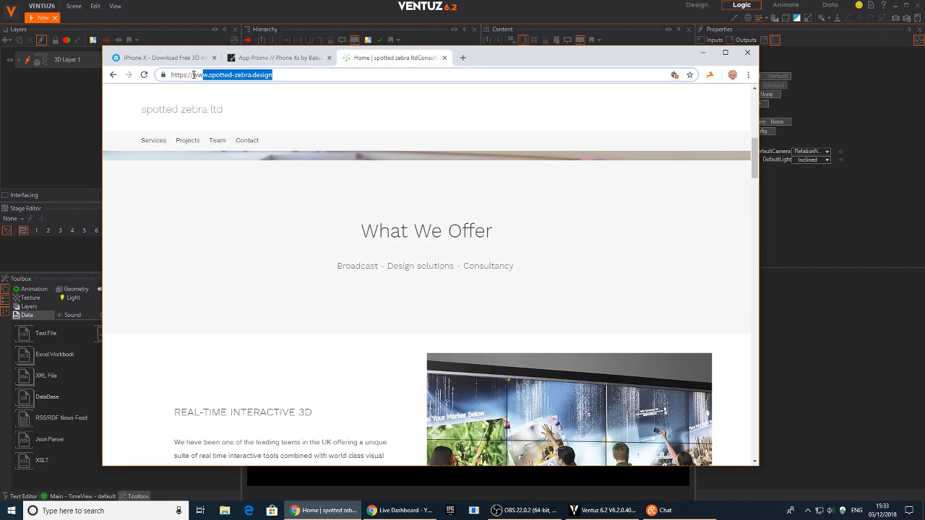
left_click(287, 232)
scroll(286, 235, "up", 8)
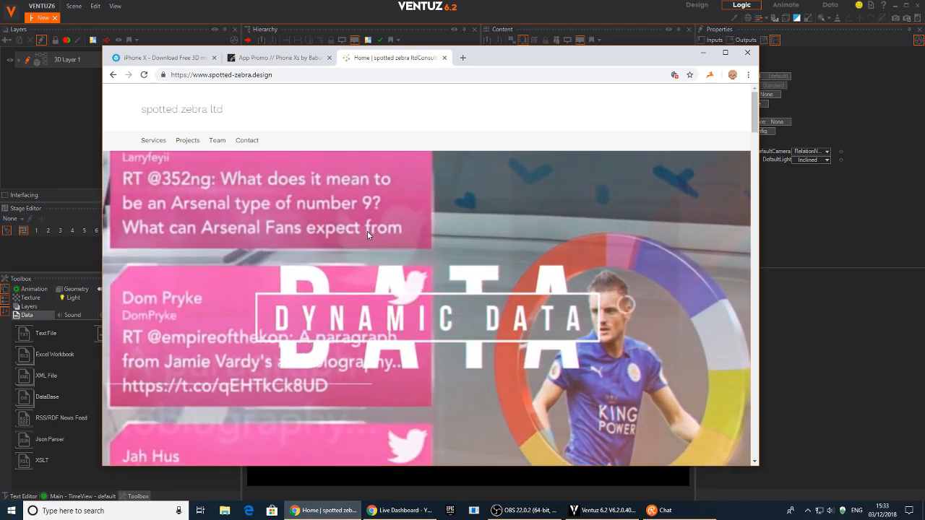
scroll(304, 233, "down", 5)
scroll(311, 233, "down", 15)
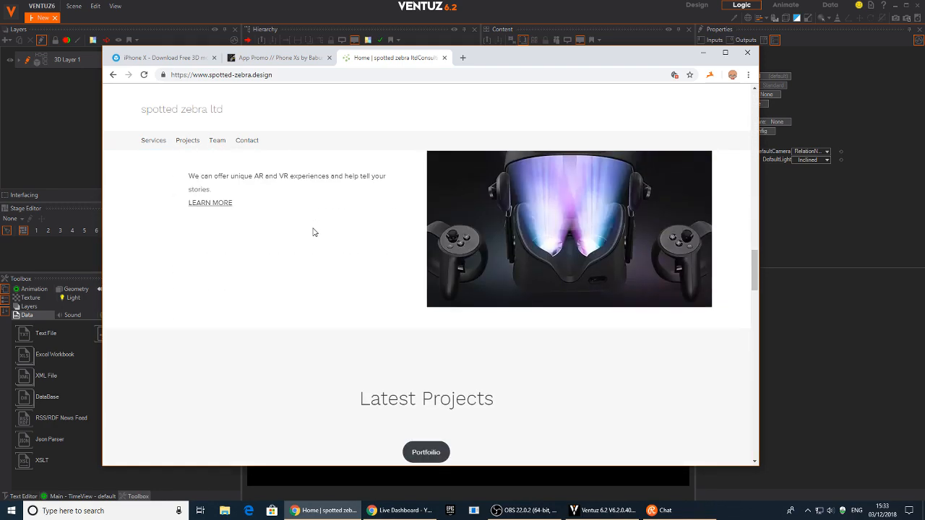
scroll(318, 232, "up", 3)
scroll(336, 238, "down", 11)
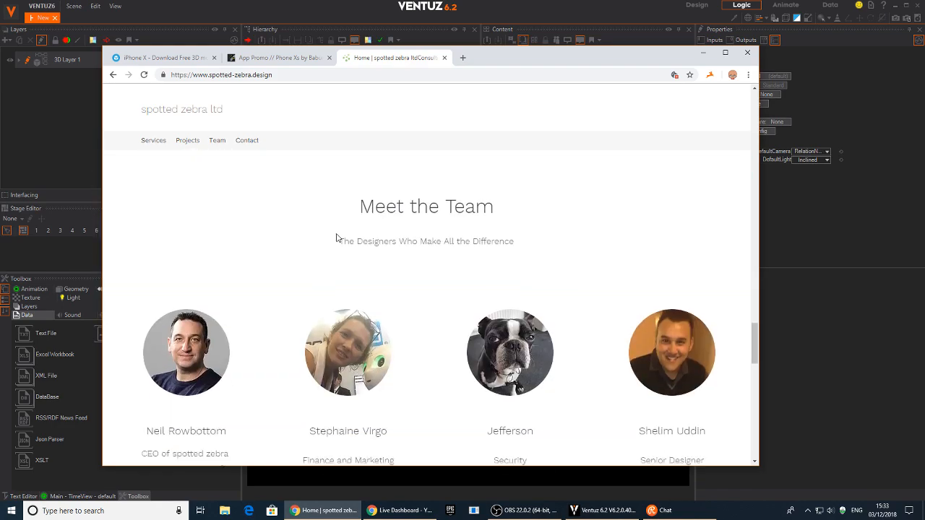
scroll(337, 307, "down", 5)
scroll(318, 271, "up", 12)
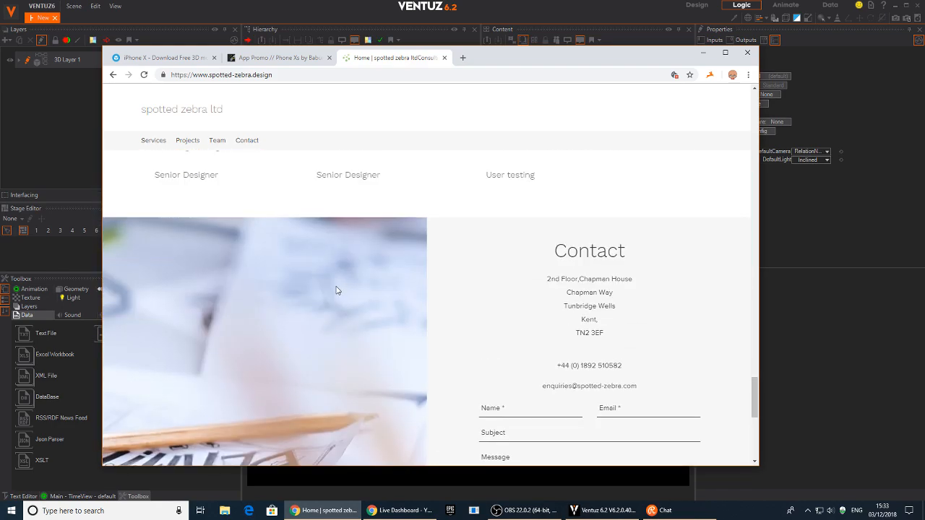
scroll(325, 280, "up", 10)
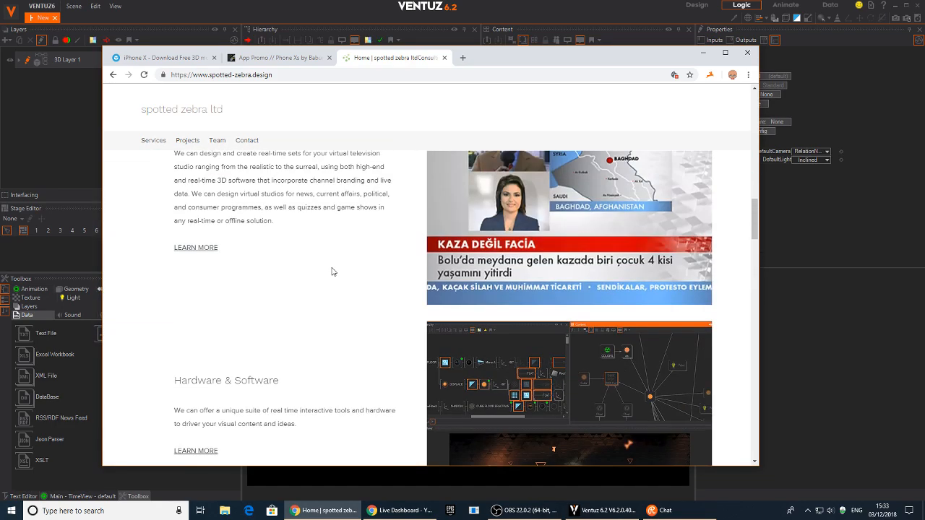
scroll(304, 238, "down", 2)
Look through the Projects page of the spotted zebra site and close the site after returning to its home page.
left_click(187, 140)
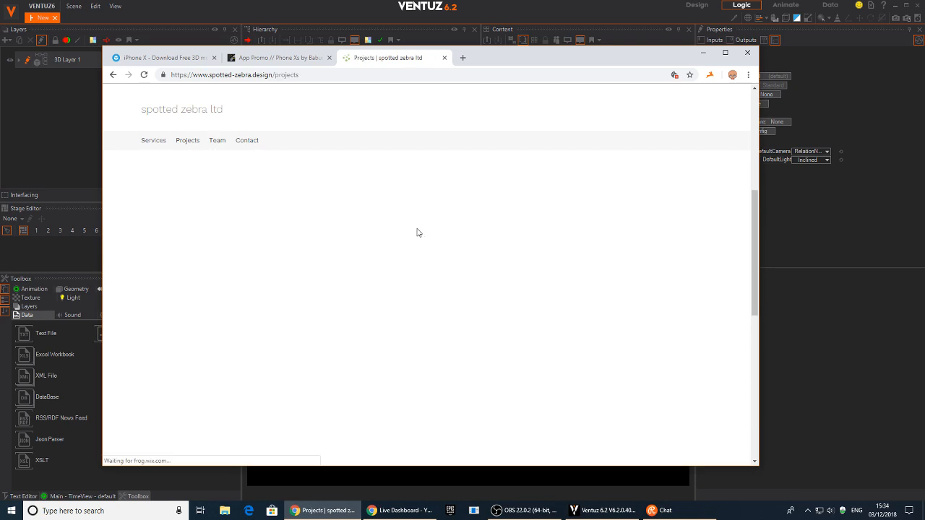
scroll(362, 307, "down", 7)
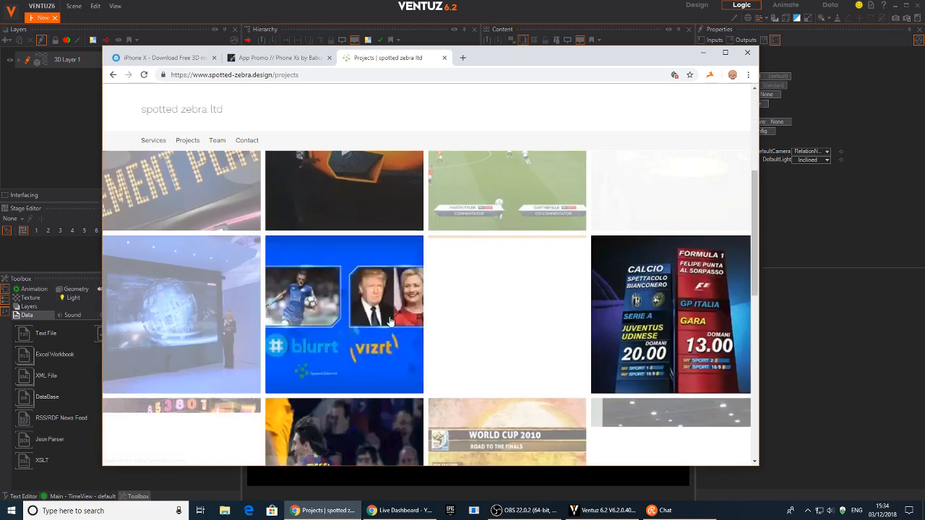
scroll(388, 314, "down", 3)
scroll(388, 313, "up", 10)
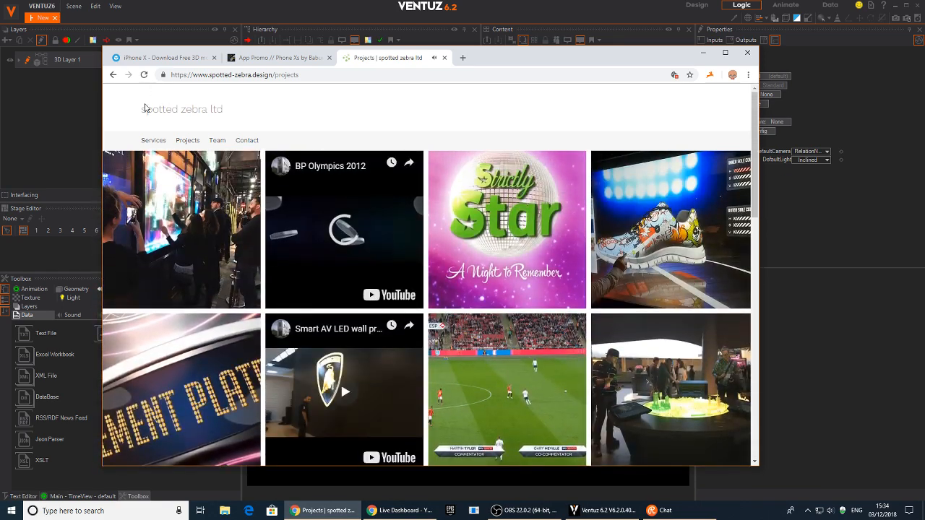
left_click(203, 110)
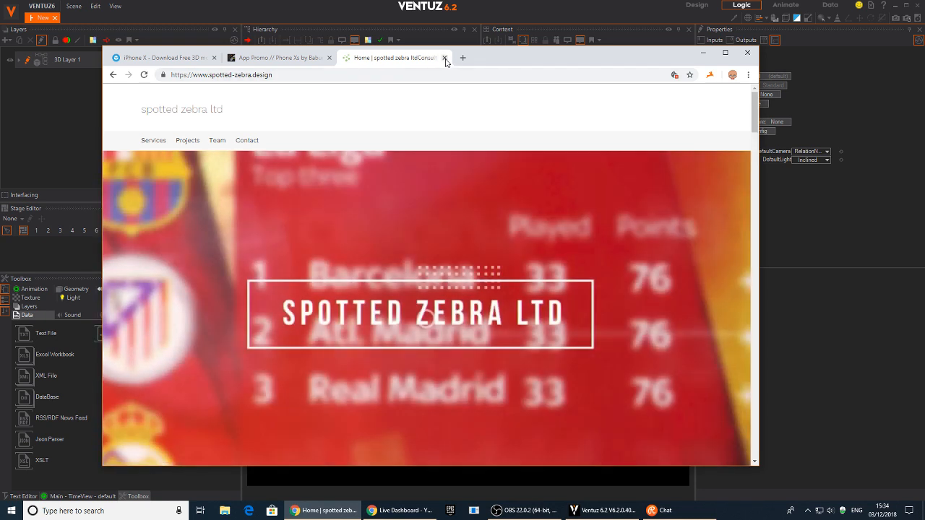
left_click(444, 58)
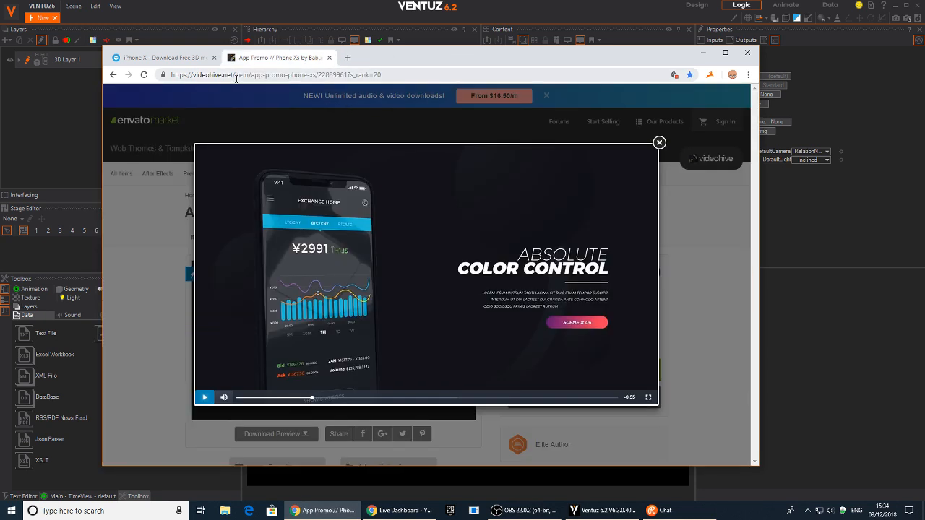
Examine the iPhone X model on Sketchfab from the front and back, and read its description.
left_click(169, 59)
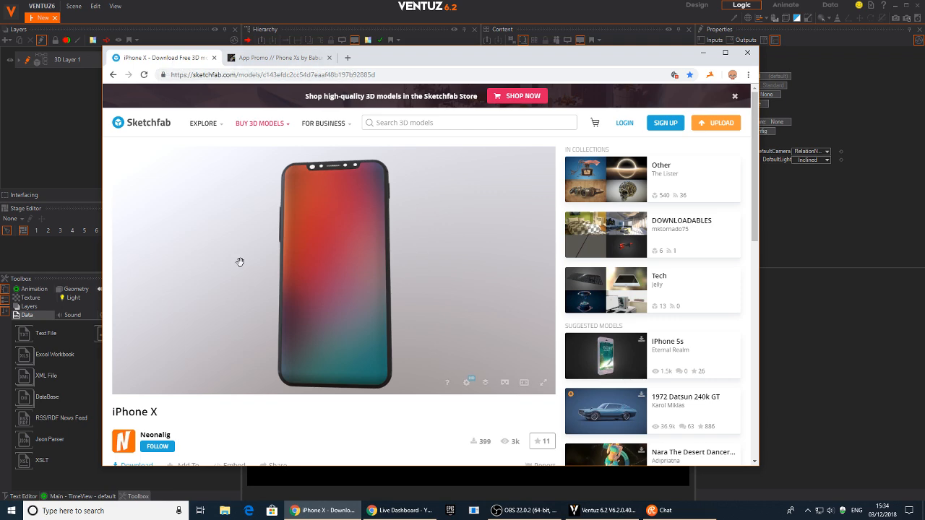
mouse_move(343, 285)
left_mouse_down()
mouse_move(310, 258)
mouse_move(373, 320)
mouse_move(372, 304)
mouse_move(1, 253)
mouse_move(413, 332)
left_mouse_up()
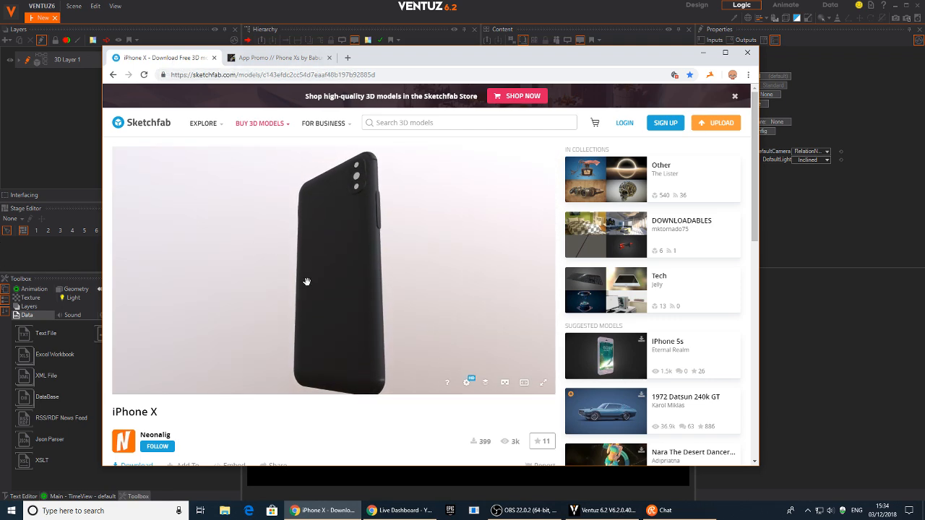
mouse_move(306, 282)
left_mouse_down()
mouse_move(467, 325)
mouse_move(314, 291)
mouse_move(370, 279)
mouse_move(366, 304)
mouse_move(238, 268)
mouse_move(323, 195)
mouse_move(279, 235)
left_mouse_up()
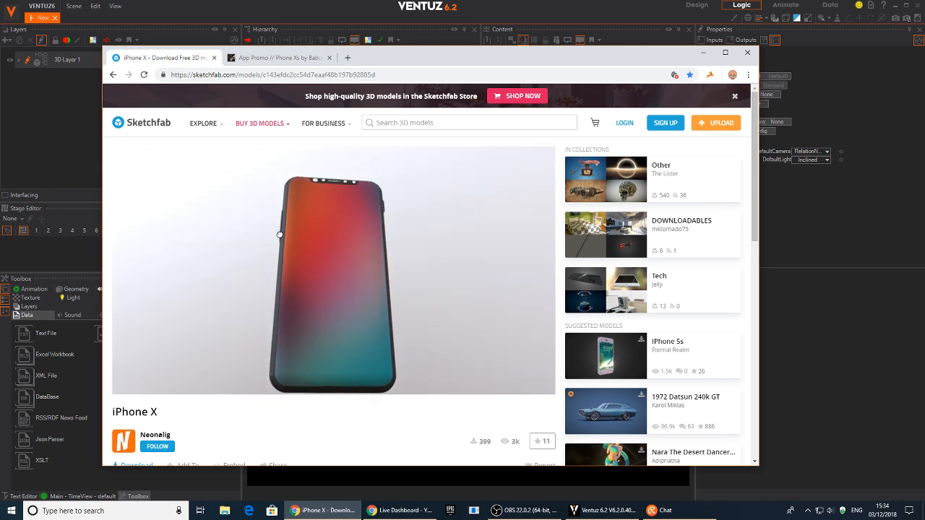
left_click(209, 75)
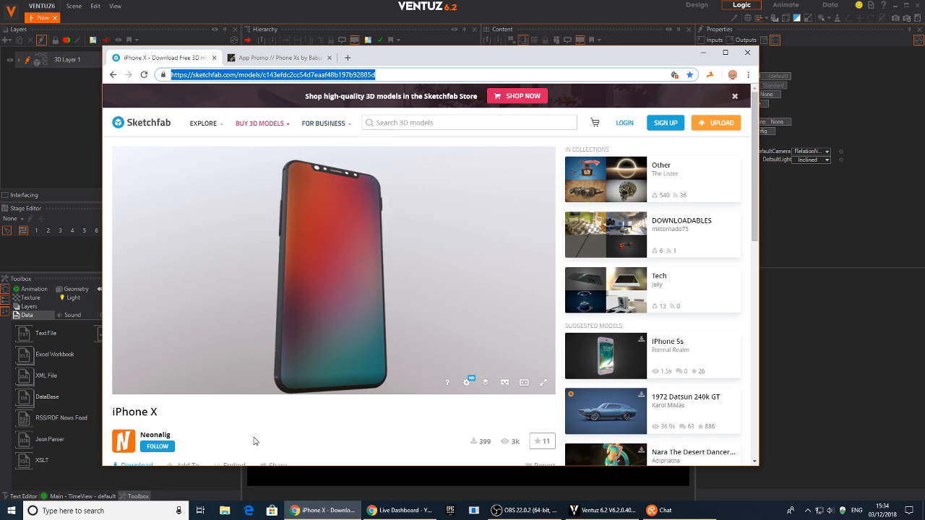
scroll(231, 405, "down", 5)
scroll(209, 361, "up", 3)
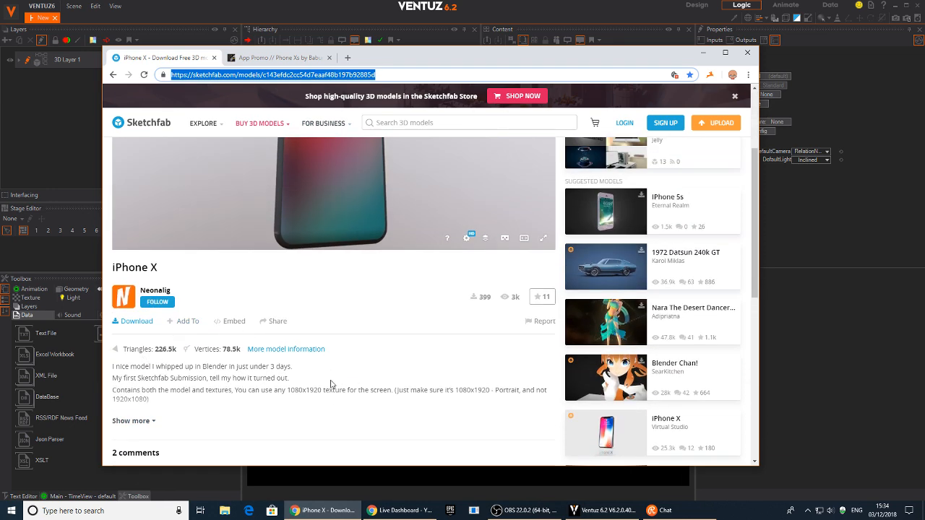
scroll(303, 376, "up", 2)
left_click_drag(349, 239, 359, 256)
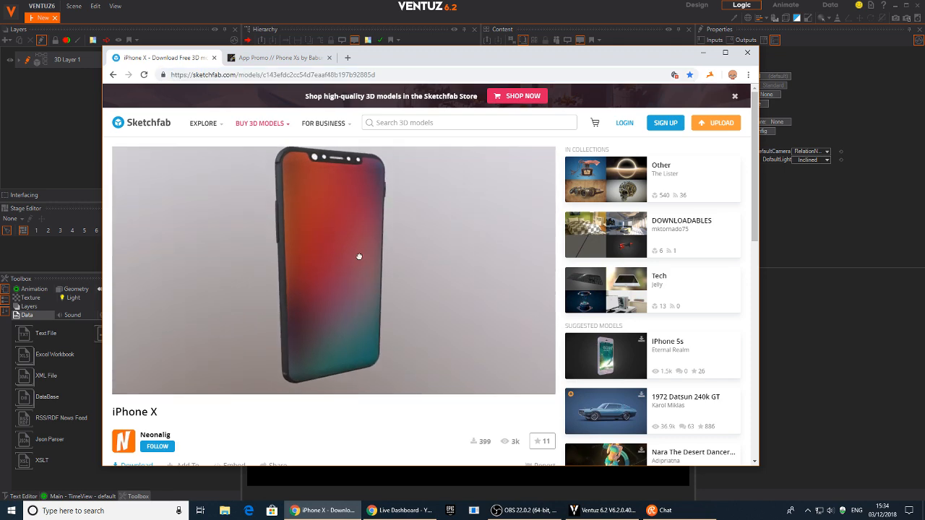
Review the paused Absolute Color Control scene once more and switch to the 3D Layer's empty hierarchy in Ventuz.
left_click(283, 57)
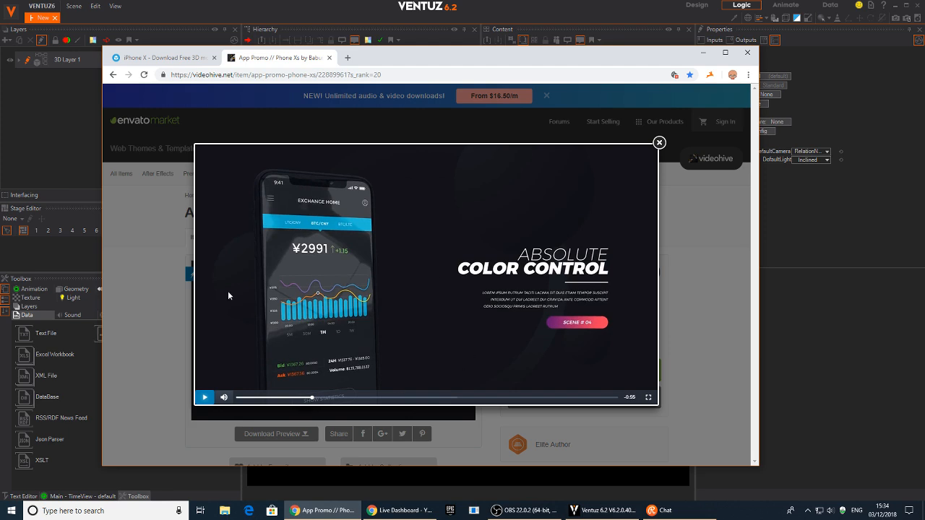
left_click(466, 13)
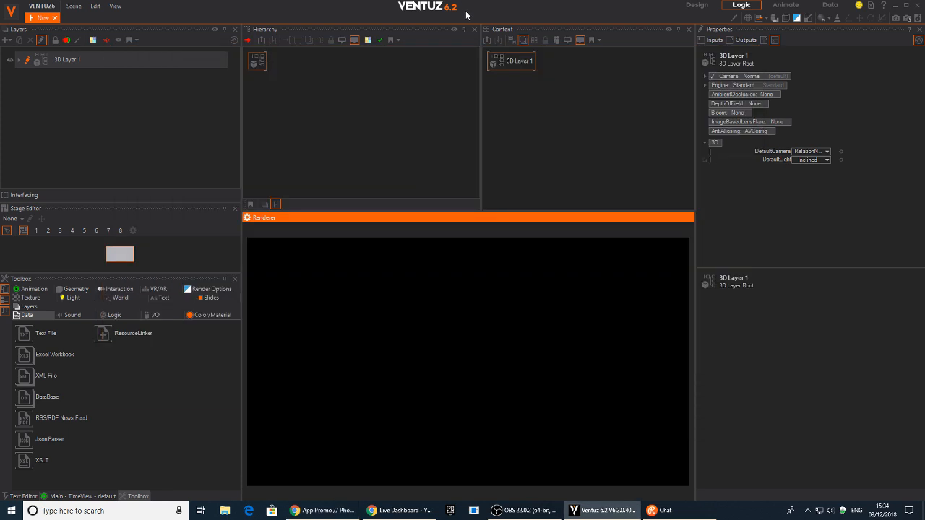
left_click(318, 112)
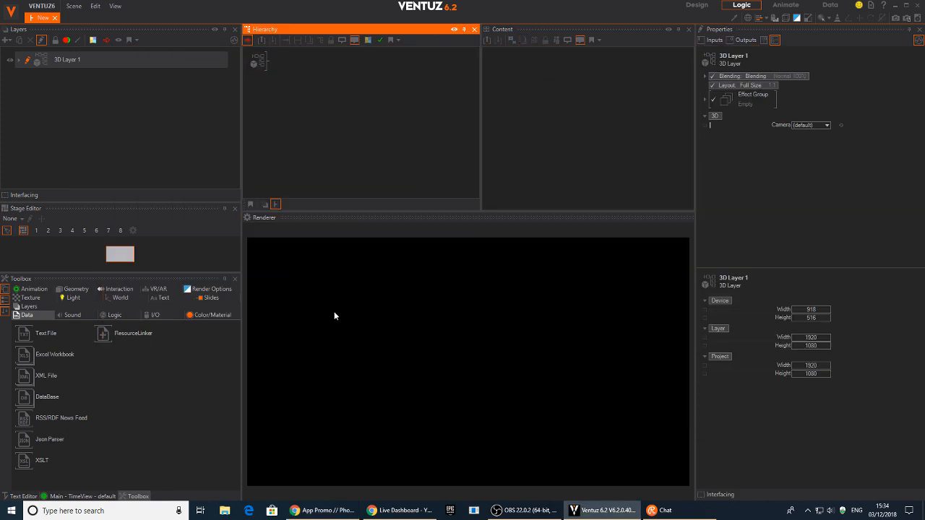
Import scene.gltf from New folder (3), inside New folder on the Desktop, into the 3D Layer's hierarchy.
left_click(225, 511)
left_click(277, 191)
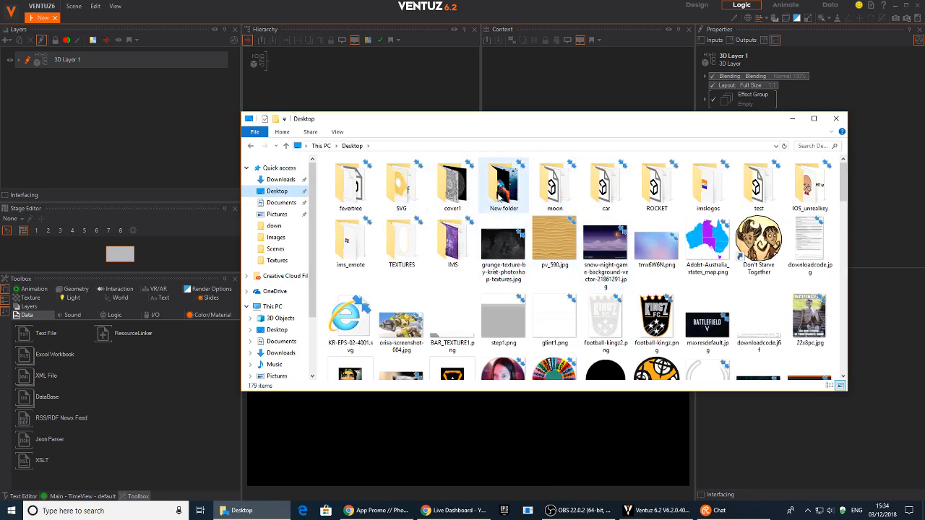
double_click(500, 188)
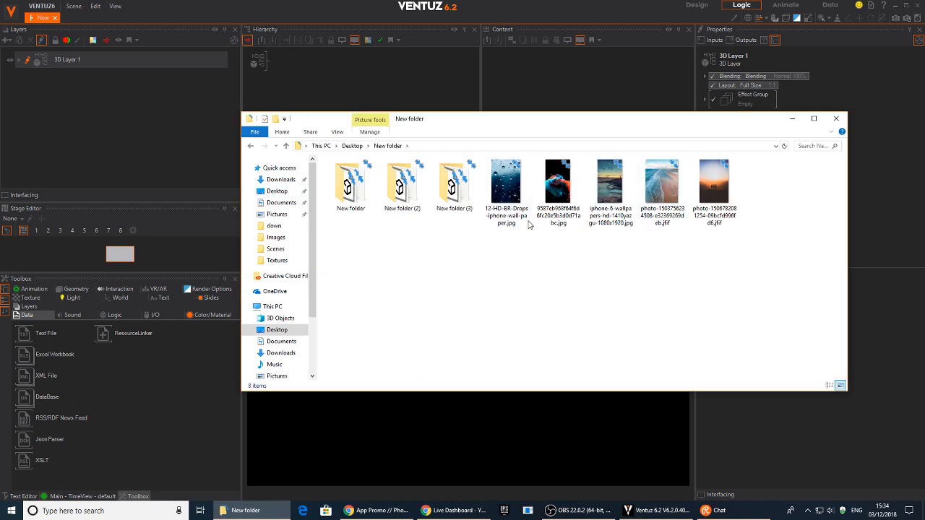
double_click(454, 185)
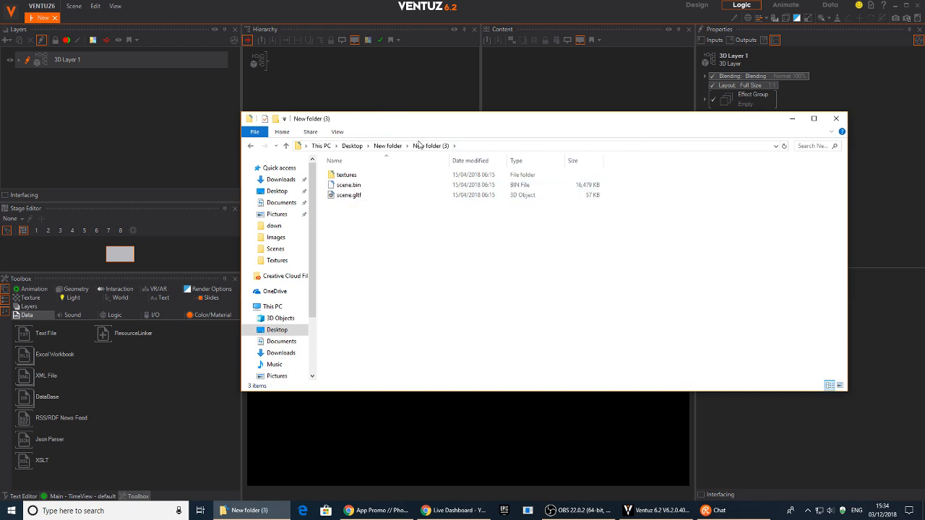
left_click_drag(415, 118, 609, 118)
left_click_drag(533, 192, 281, 63)
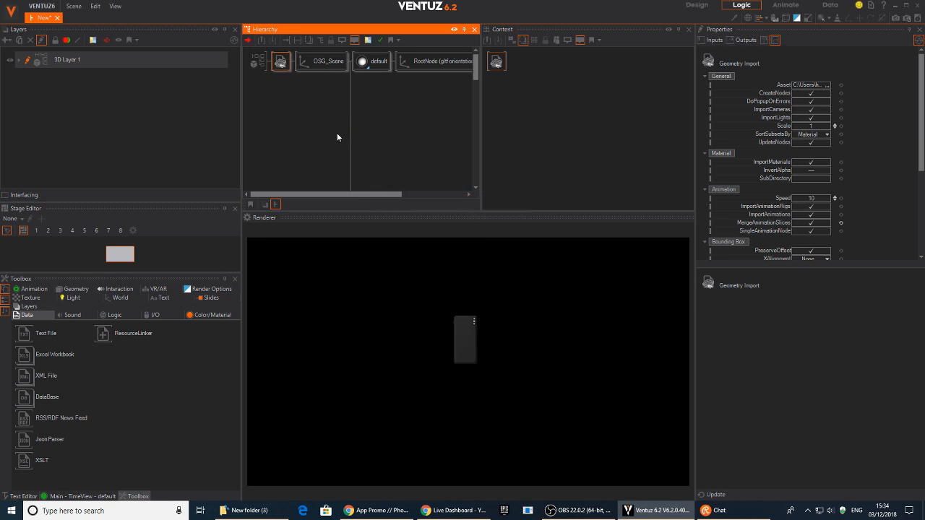
Scale the OSG_Scene axis by a factor of 4, set its Y position to -8.7, and rotate it 25 in X and 168 in Y.
left_click(327, 62)
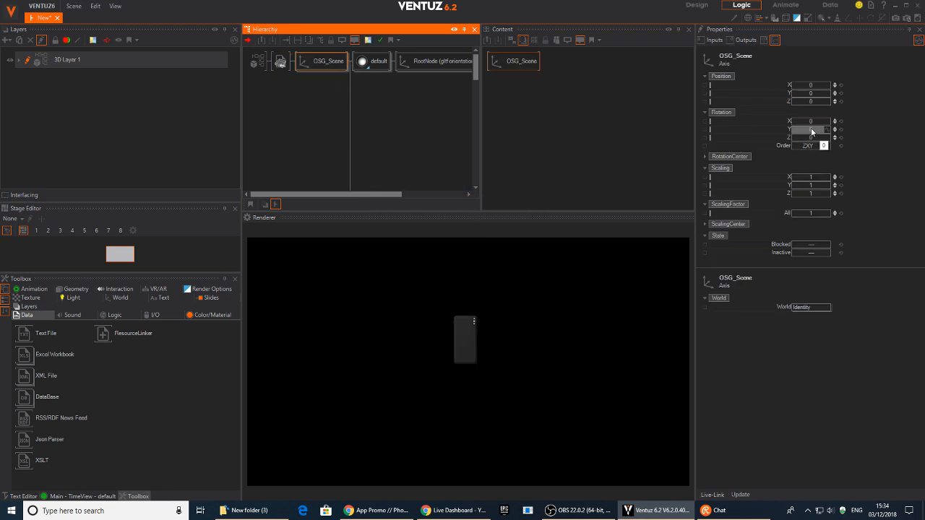
left_click_drag(811, 128, 791, 129)
left_click_drag(811, 216, 814, 213)
left_click_drag(814, 100, 806, 125)
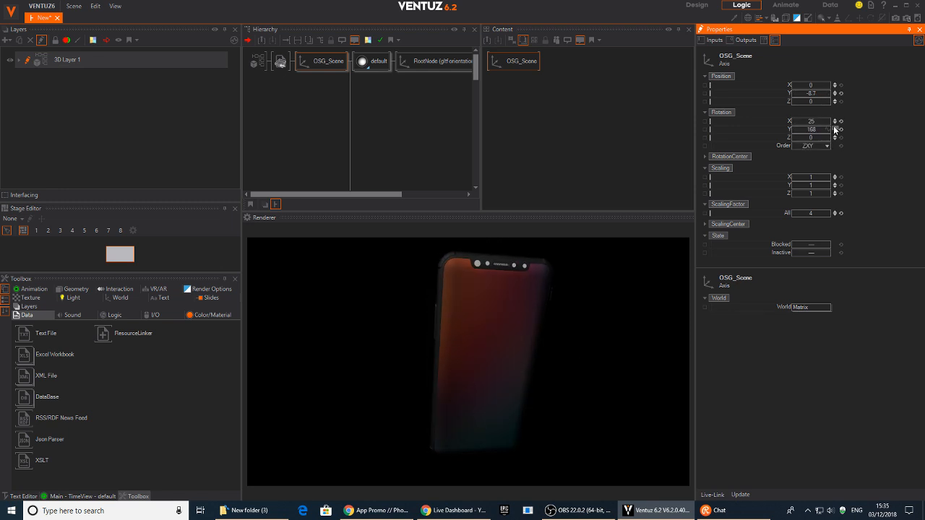
Reset the OSG_Scene axis's X and Y rotation to 0 and raise its Y position to about -8.41.
left_click(841, 122)
left_click(842, 130)
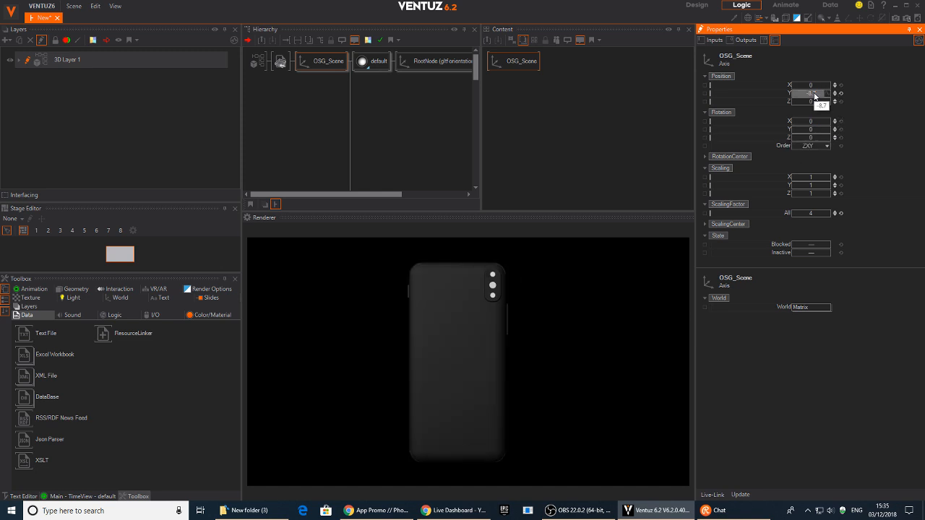
left_click_drag(815, 96, 829, 94)
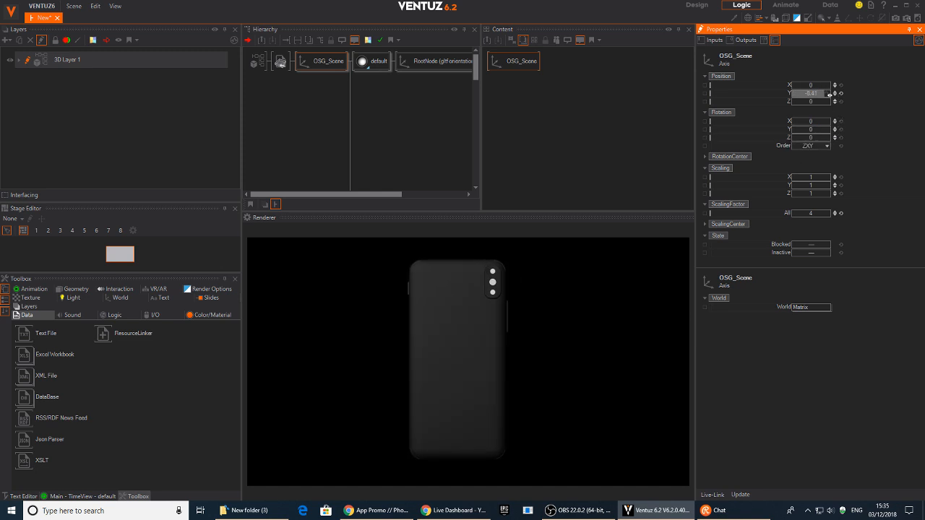
Delete the node directly in front of the OSG_Scene axis in the 3D Layer's hierarchy.
left_click(369, 66)
left_click(373, 105)
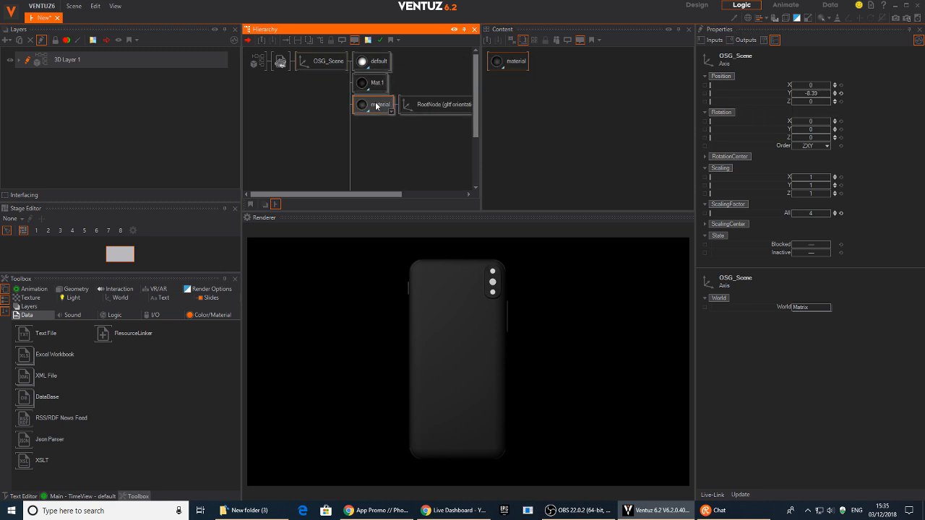
left_click(367, 111)
left_click(286, 87)
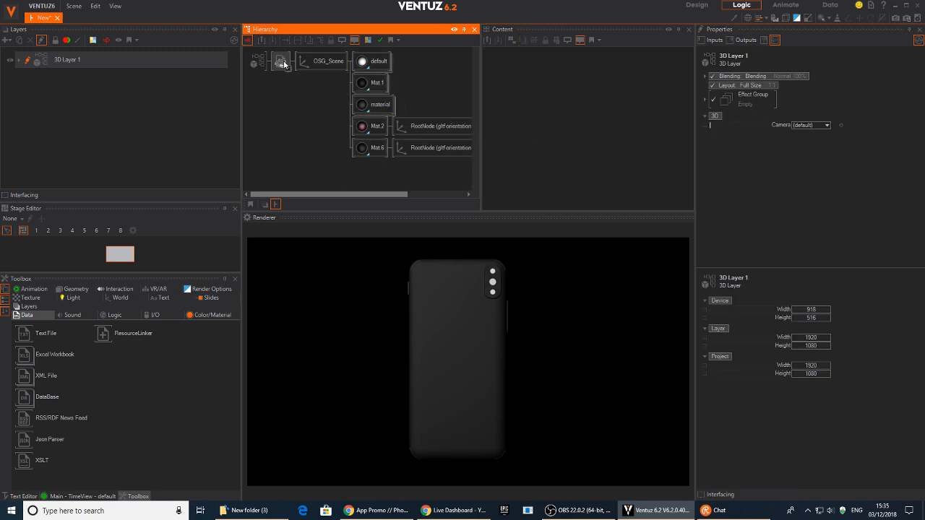
left_click(280, 63)
key("Delete")
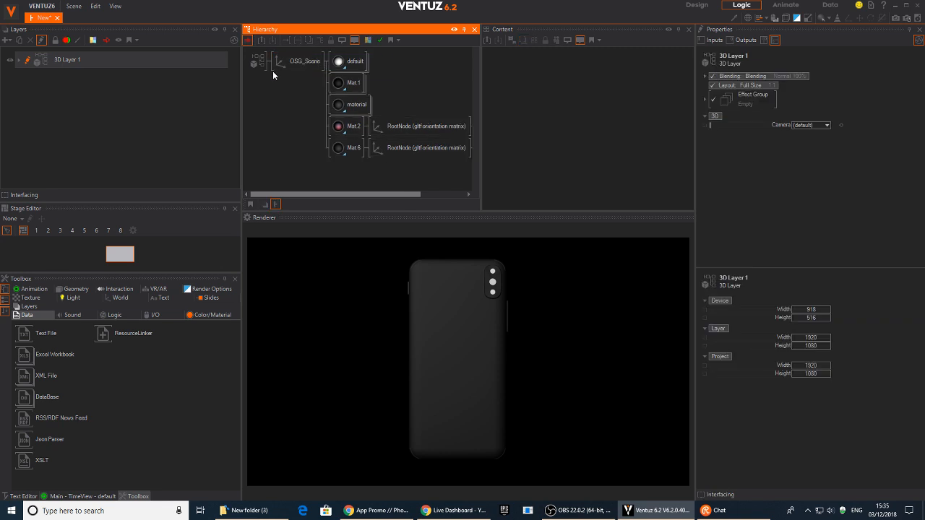
Set the OSG_Scene axis's Y rotation to 180 and its Y position to -8.6.
left_click(304, 64)
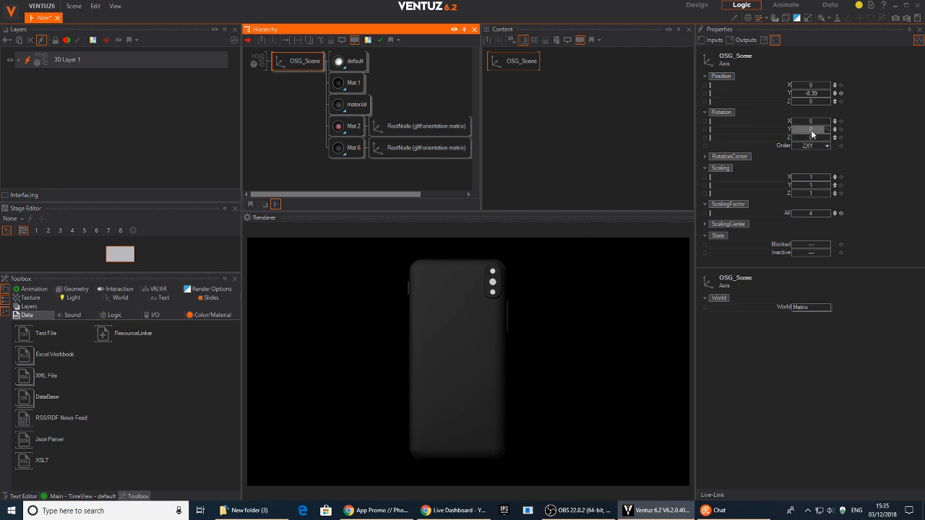
mouse_move(810, 130)
left_mouse_down()
mouse_move(830, 130)
mouse_move(819, 130)
left_mouse_up()
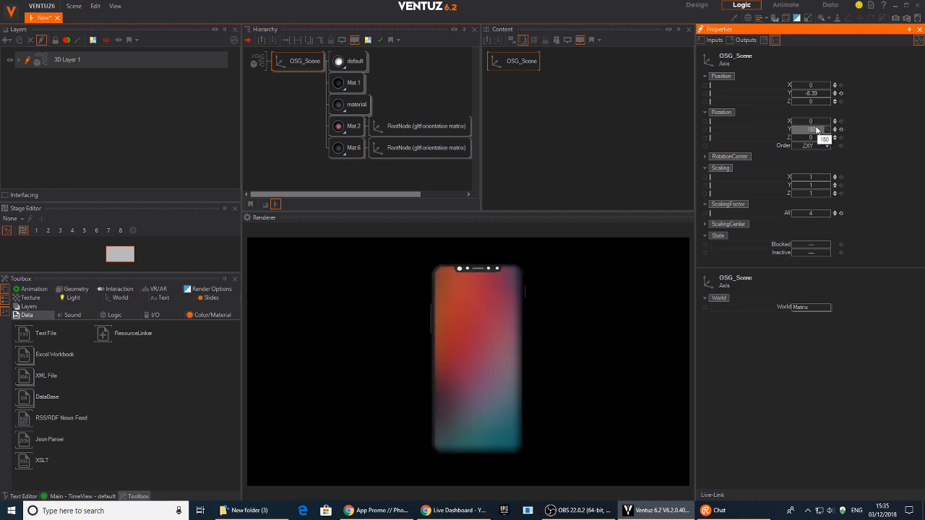
left_click_drag(819, 94, 810, 89)
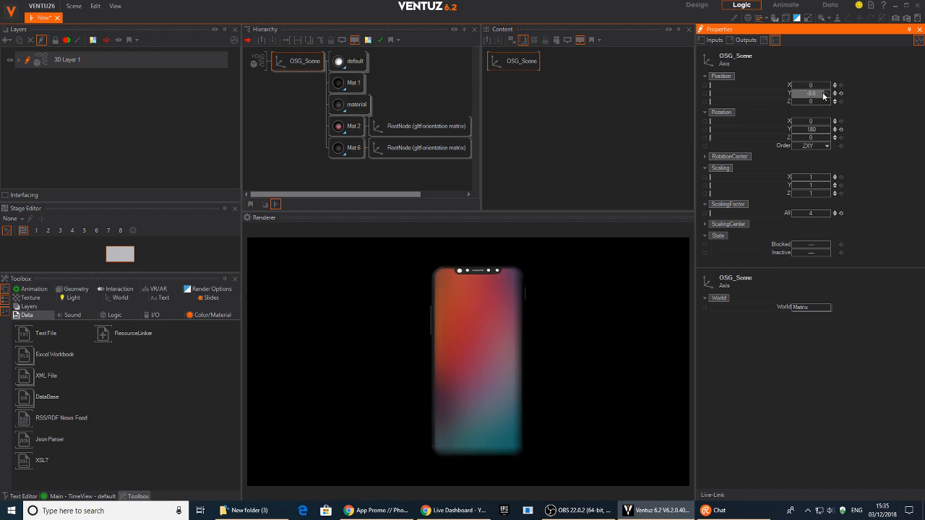
Insert a new Axis node between the 3D Layer root and OSG_Scene in the hierarchy.
left_click(313, 84)
double_click(286, 87)
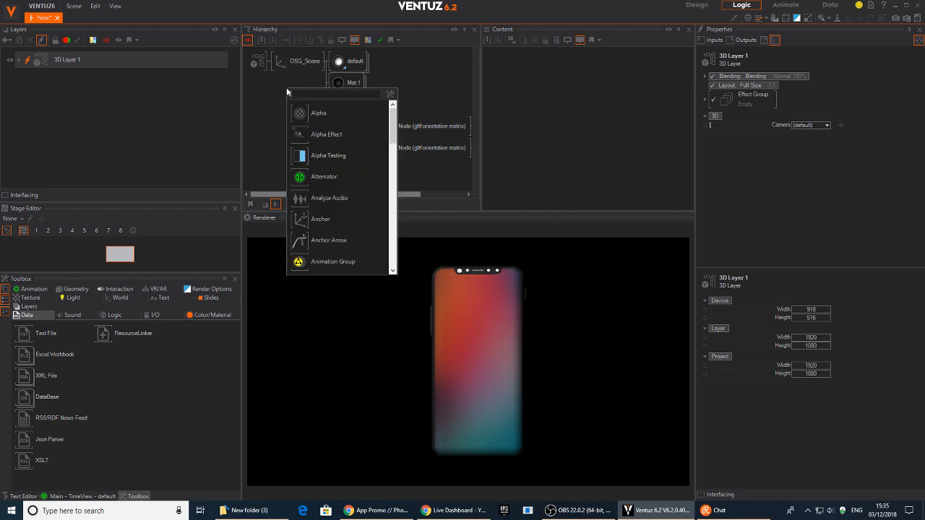
type("ax")
left_click_drag(299, 111, 276, 66)
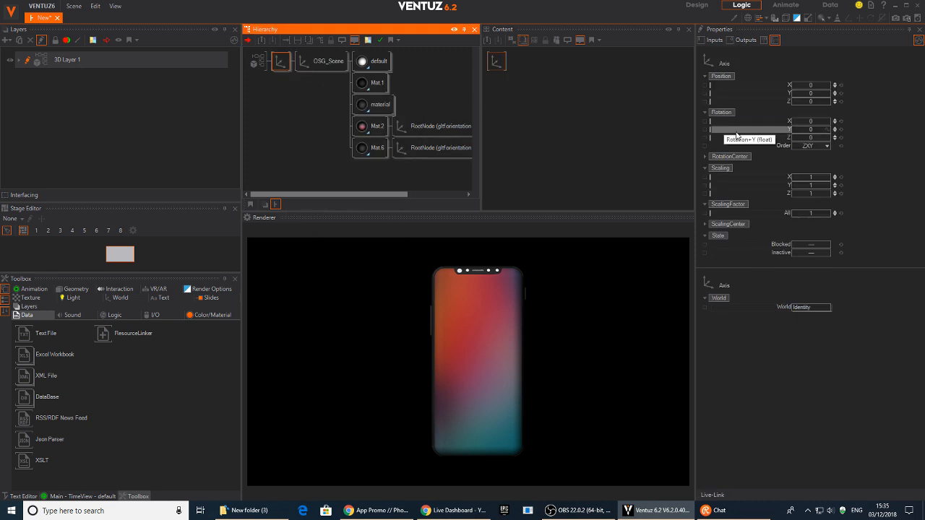
Try rotating the new parent axis, reset its X and Y rotation, and expand OSG_Scene's RotationCenter settings.
mouse_move(802, 122)
left_mouse_down()
mouse_move(832, 121)
mouse_move(800, 119)
mouse_move(831, 123)
mouse_move(805, 137)
left_mouse_up()
left_click(841, 122)
left_click(841, 130)
left_click(320, 65)
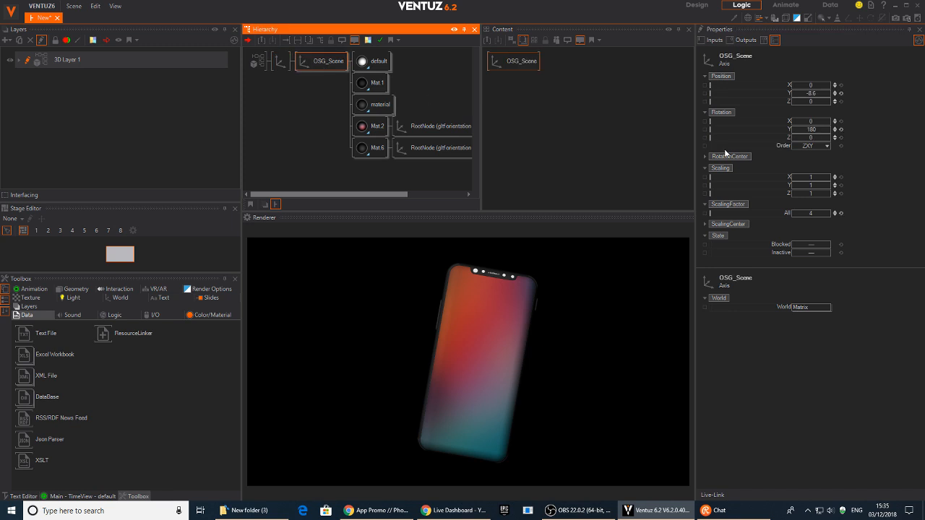
left_click(705, 156)
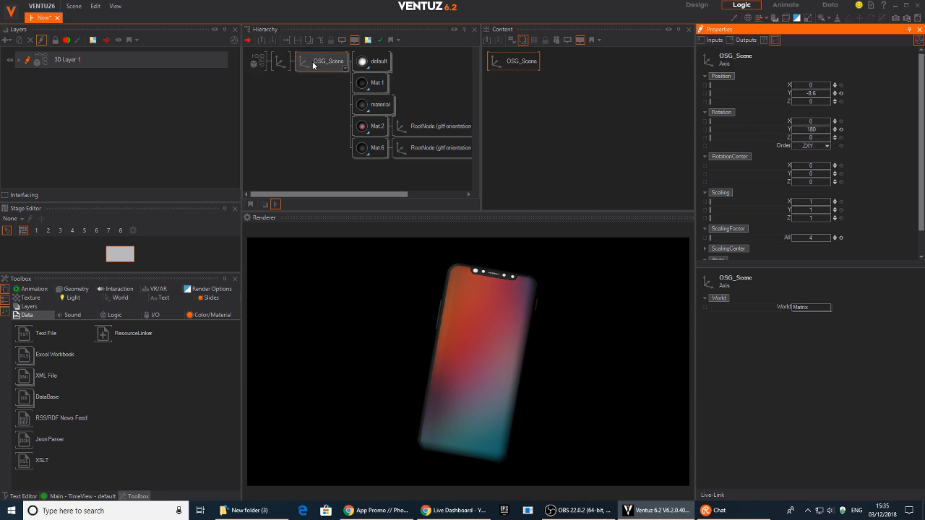
Set the new parent axis's rotation to 24 in X and 36 in Z.
left_click(279, 61)
left_click(839, 137)
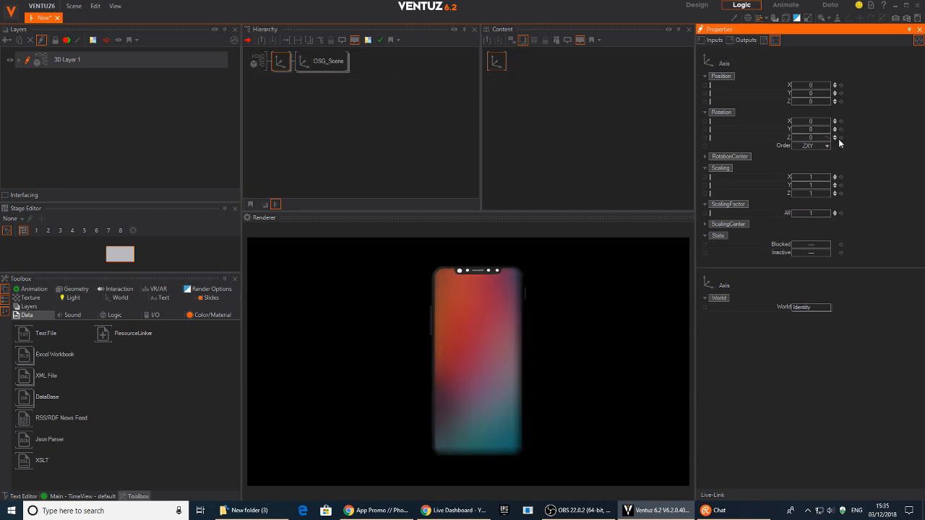
mouse_move(810, 136)
left_mouse_down()
mouse_move(828, 126)
mouse_move(794, 127)
mouse_move(824, 122)
mouse_move(829, 138)
mouse_move(808, 137)
mouse_move(817, 130)
left_mouse_up()
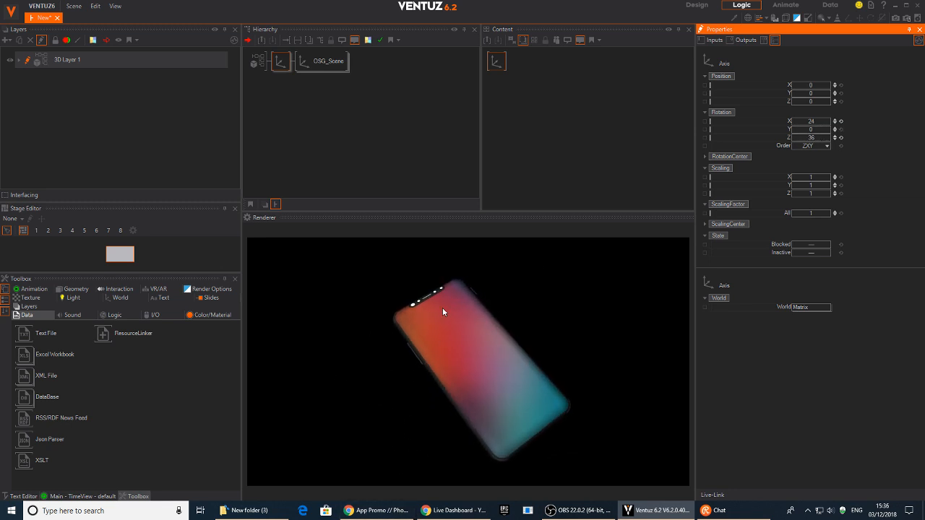
Switch to the Chrome browser and search Google Images in a new tab for "hdri", filtered to studio images.
left_click(445, 511)
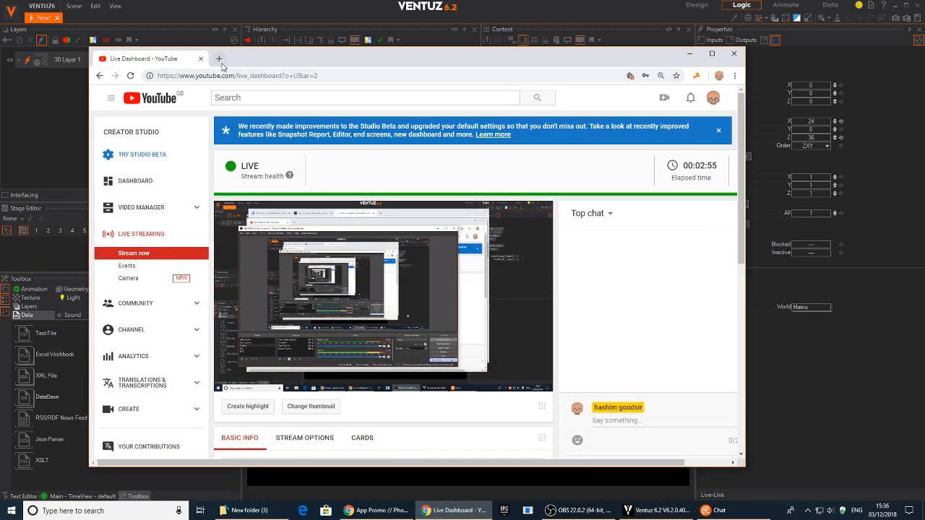
left_click(219, 60)
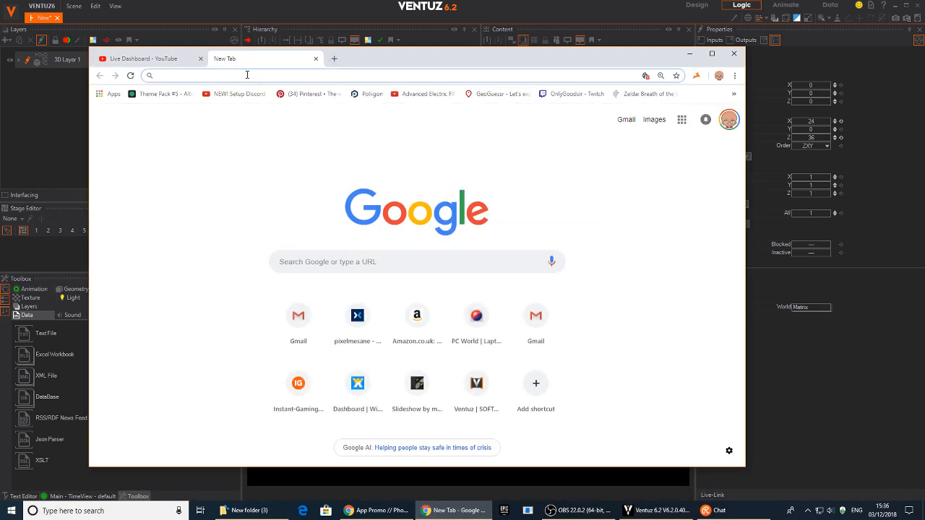
type("gdri")
key("BackSpace")
key("BackSpace")
key("BackSpace")
key("BackSpace")
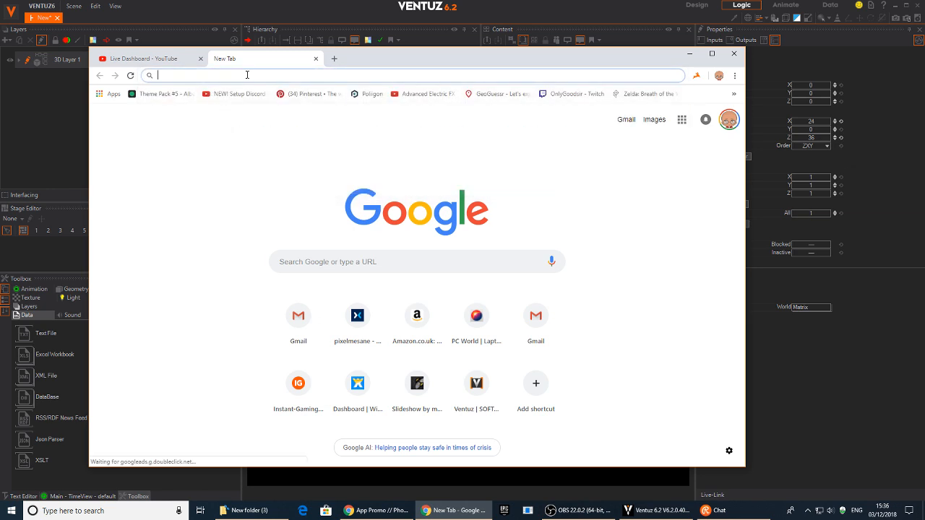
type("hdri")
key("Return")
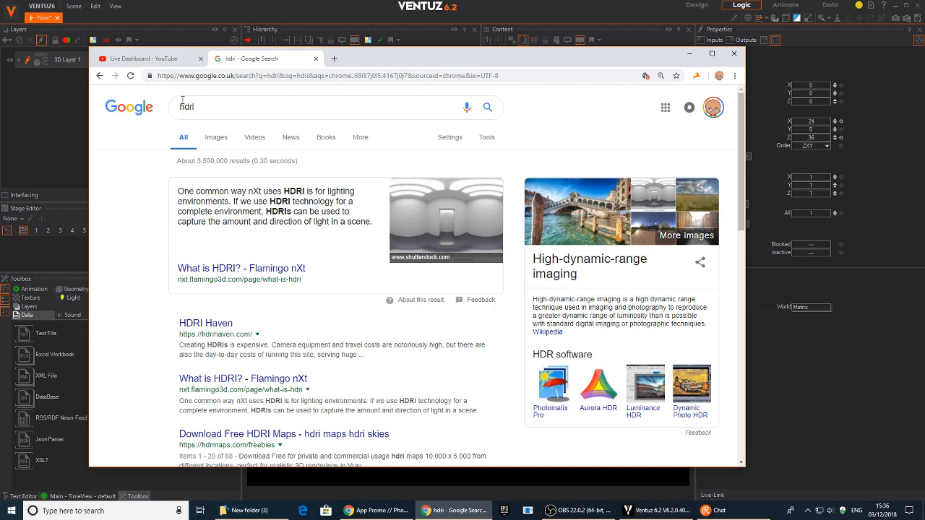
left_click(213, 136)
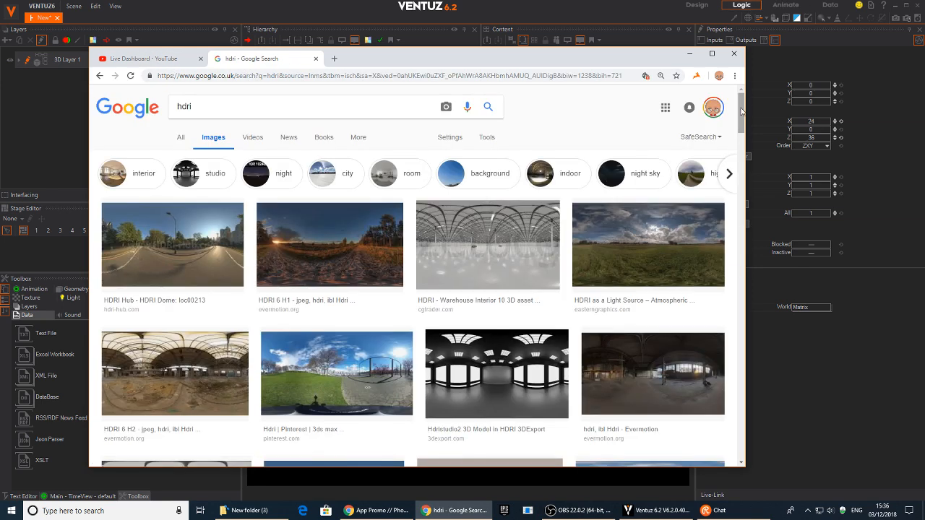
left_click(217, 175)
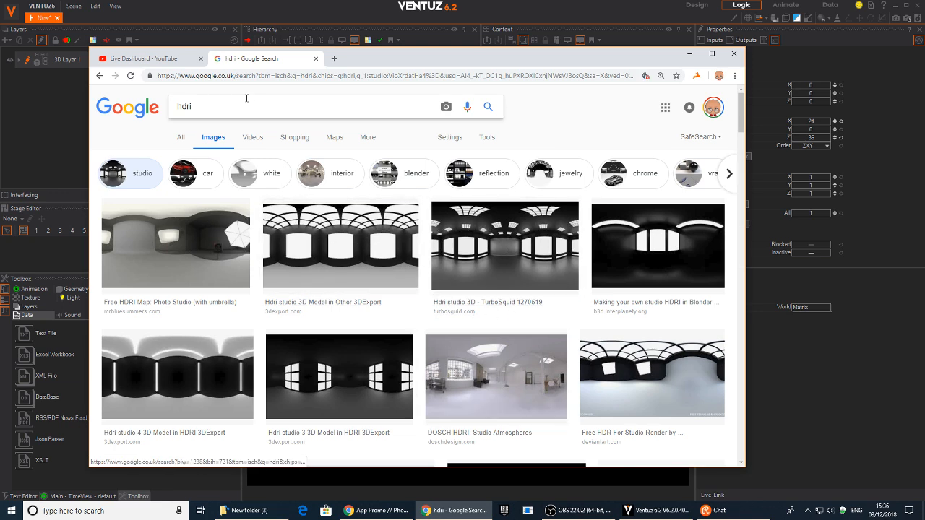
Check the App Promo preview and the iPhone X model page on Sketchfab, and return to the HDRI image results.
left_click(378, 510)
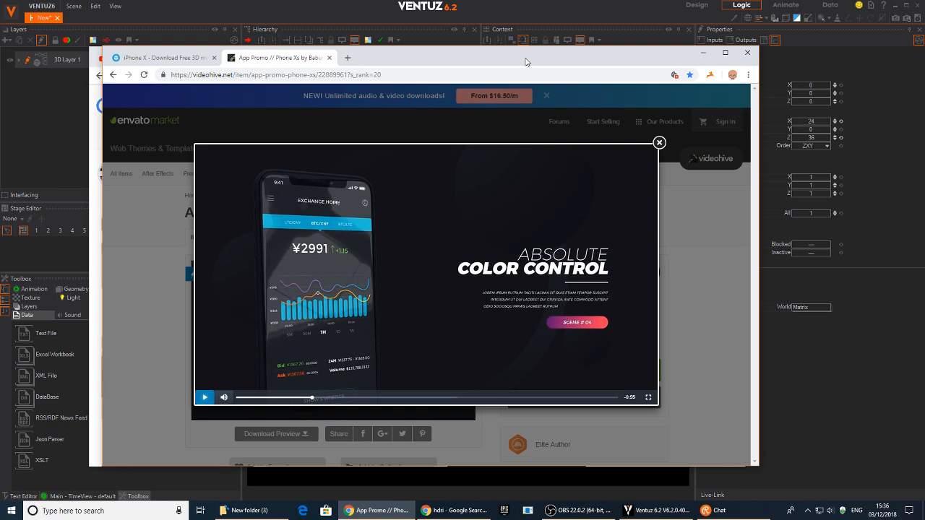
left_click(159, 58)
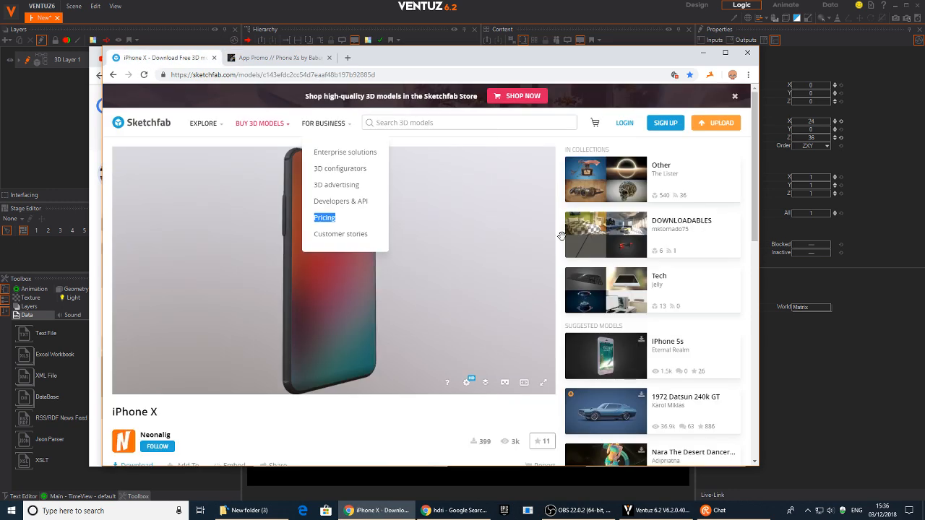
left_click(703, 53)
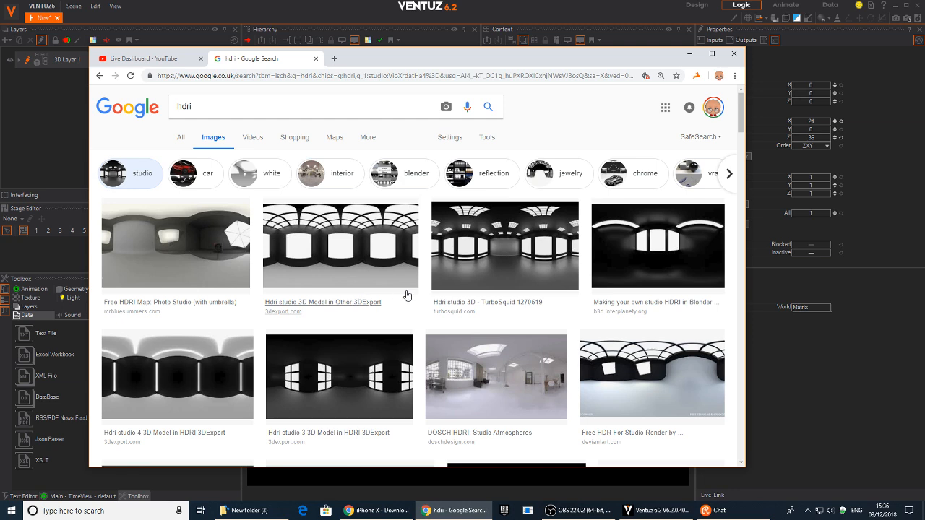
Save the "Hdri studio 3D - TurboSquid 1270519" preview image to the Desktop as a JPEG and switch back to Ventuz.
left_click(508, 235)
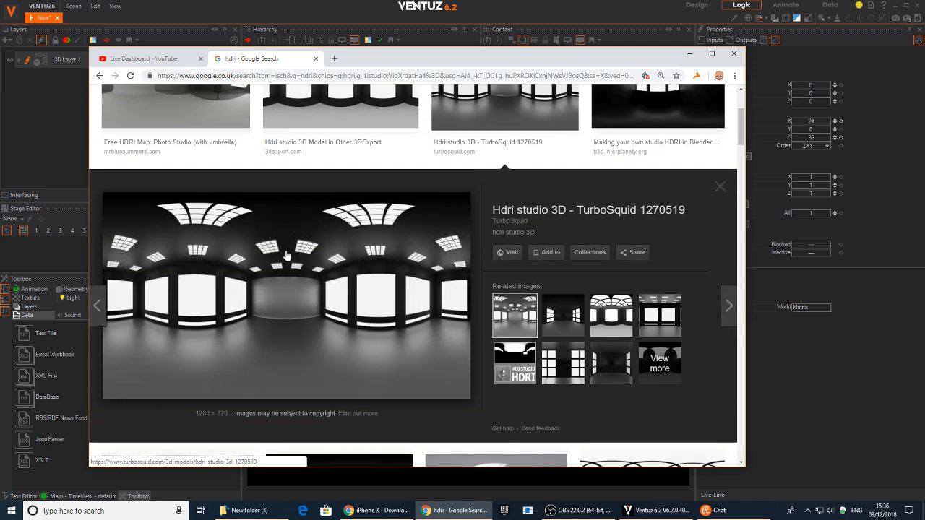
left_click(287, 256)
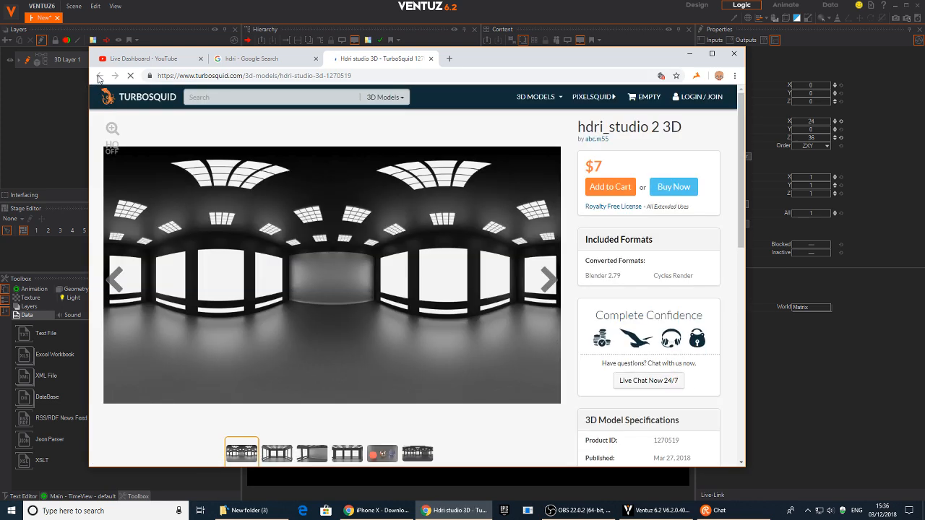
left_click(431, 59)
right_click(301, 272)
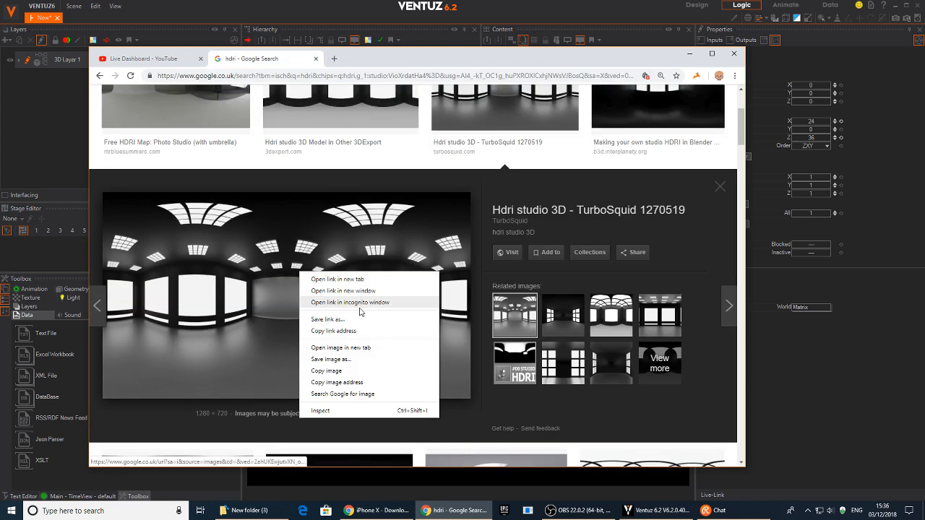
left_click(337, 359)
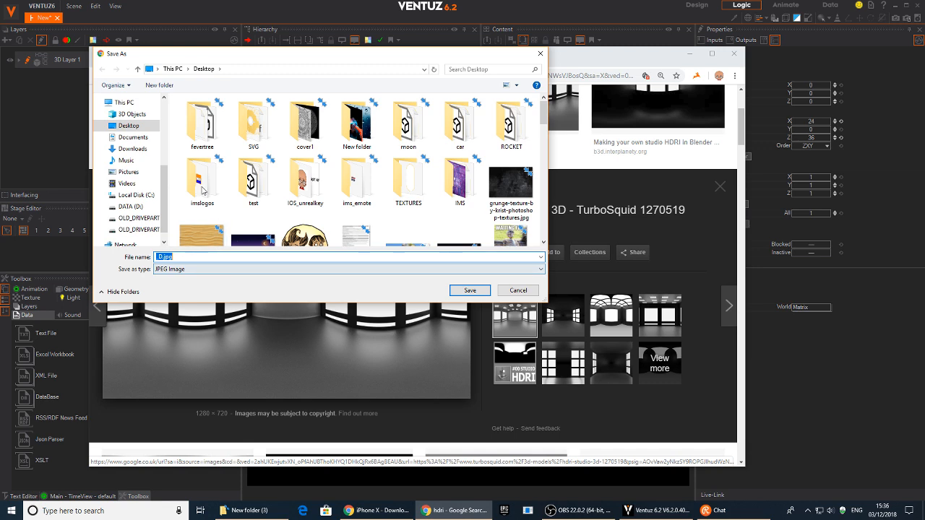
left_click(466, 291)
left_click(479, 5)
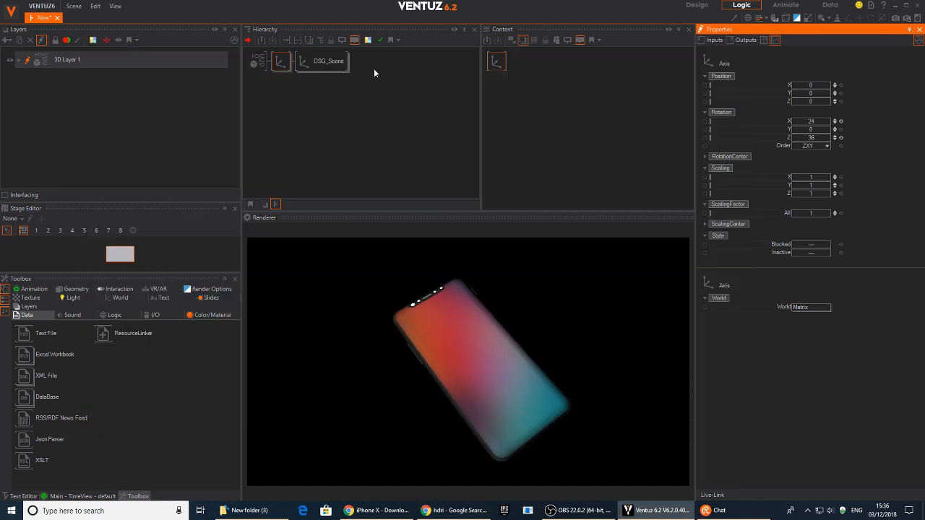
Rename the phone display's material Mat.2, under OSG_Scene, as SCREEN.
left_click(329, 62)
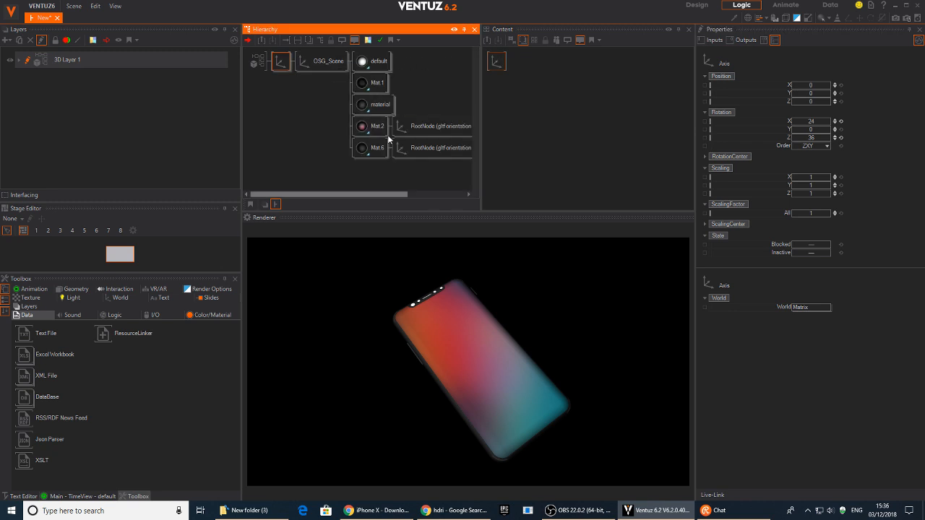
left_click(372, 130)
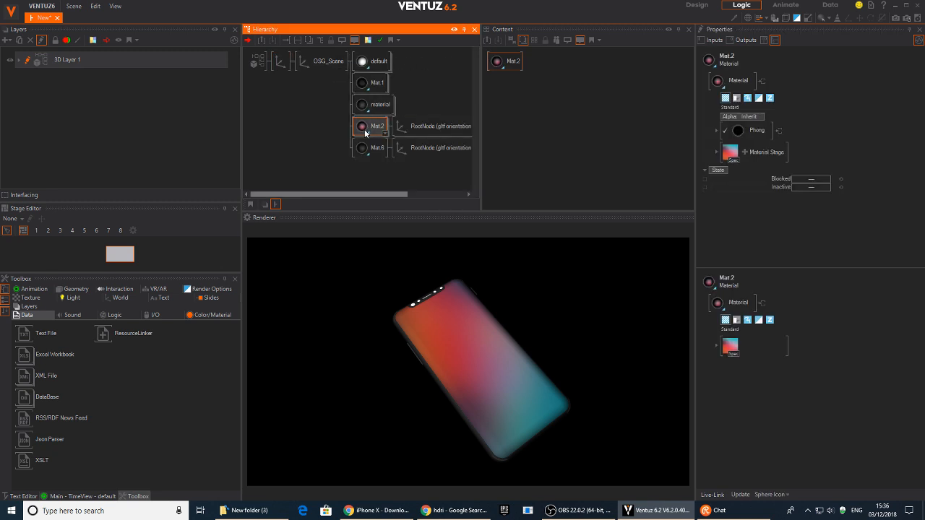
double_click(361, 131)
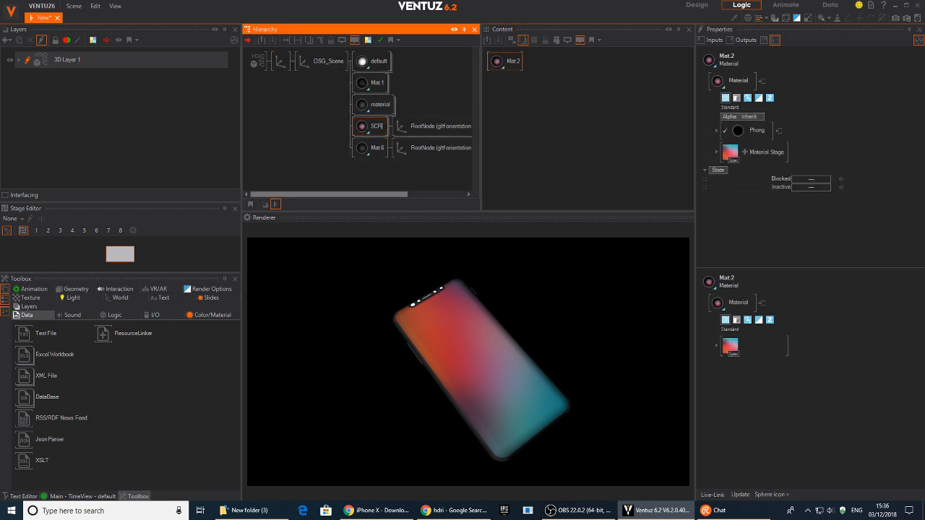
key("Return")
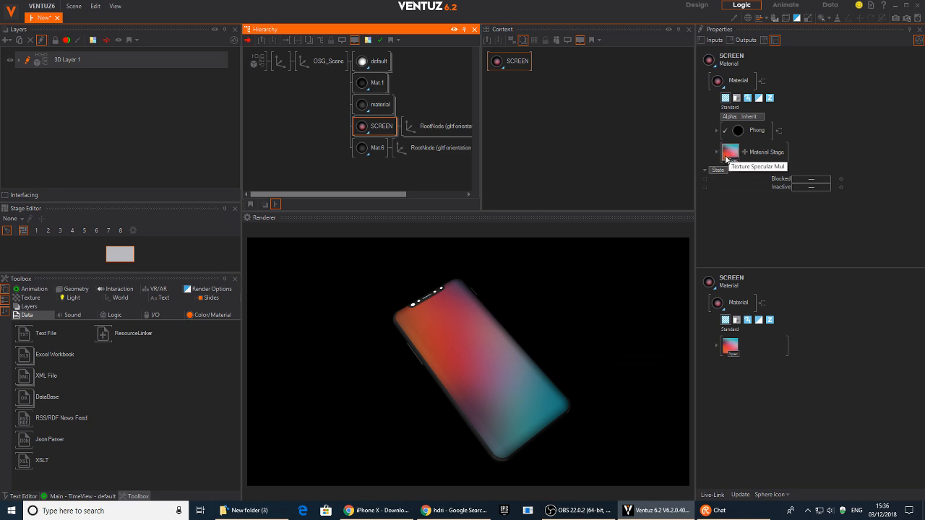
Change the SCREEN material's texture stage from Specular Mul to Base.
left_click(728, 159)
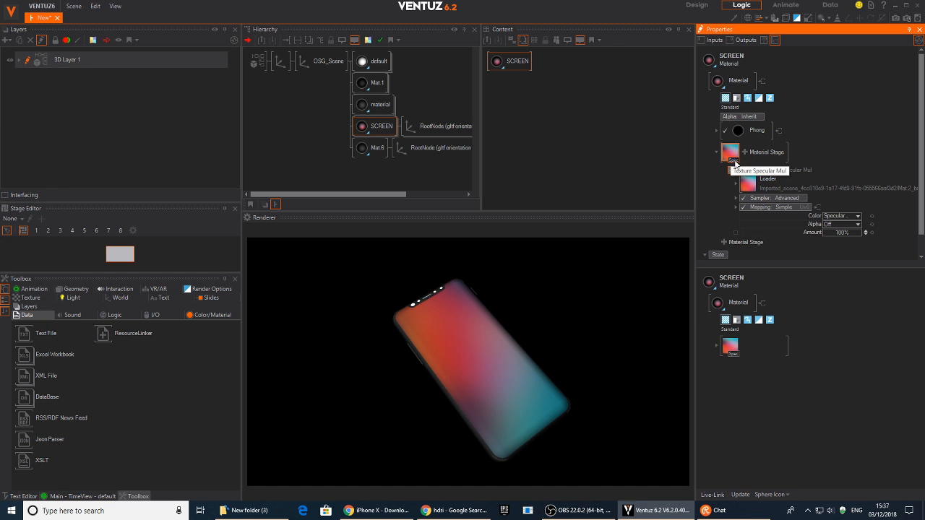
left_click(764, 171)
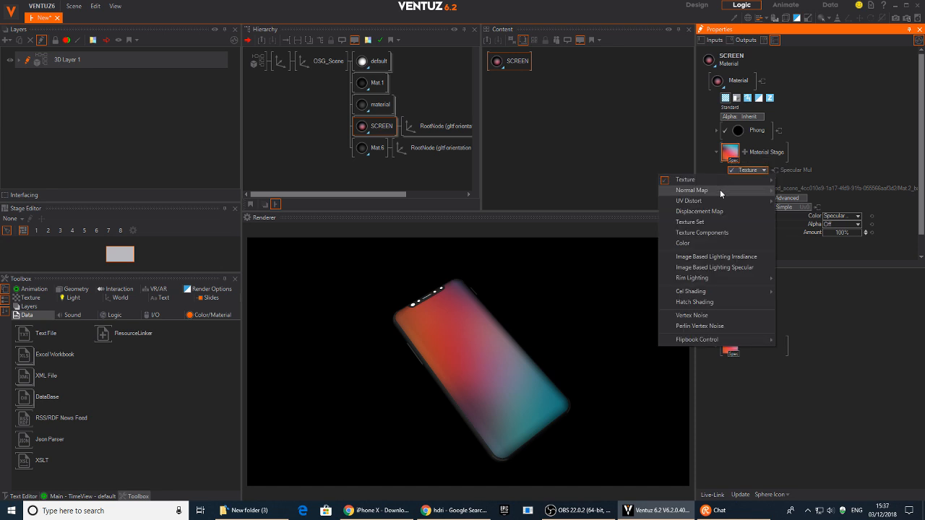
mouse_move(731, 179)
left_click(816, 196)
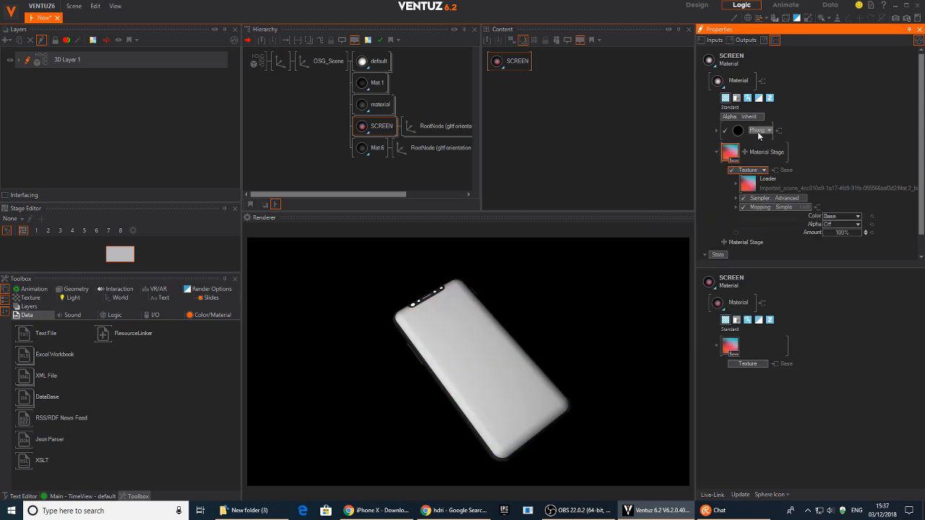
Switch the SCREEN material's shading from Phong to Color (no Light) and set its colour to white.
left_click(766, 131)
left_click(727, 160)
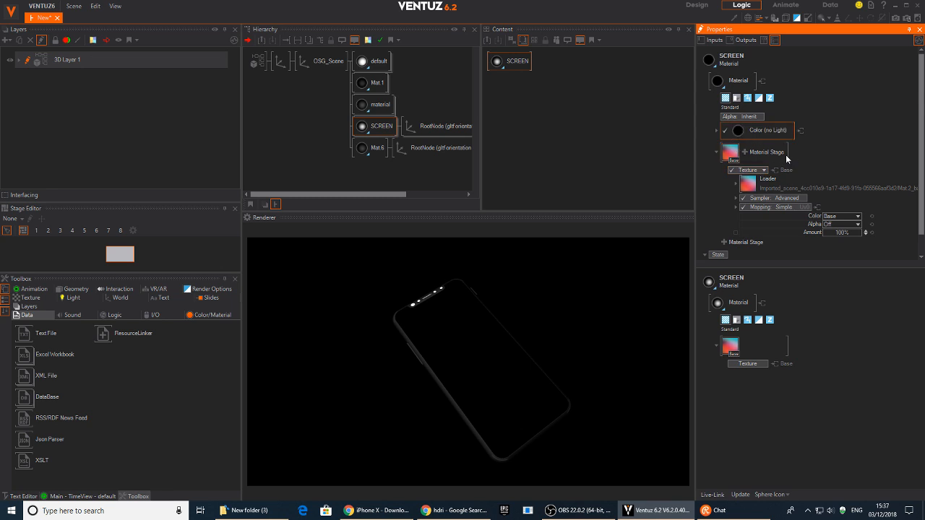
left_click(738, 130)
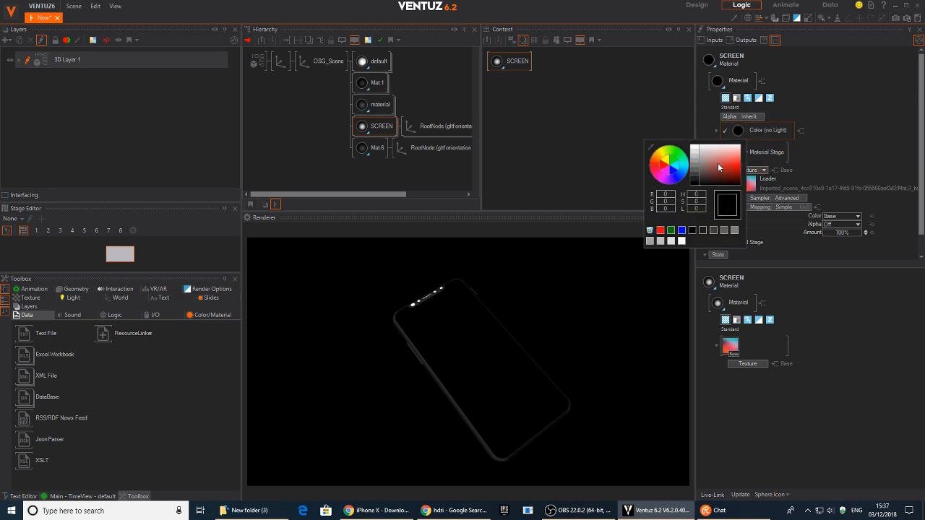
left_click_drag(717, 163, 668, 127)
left_click(658, 117)
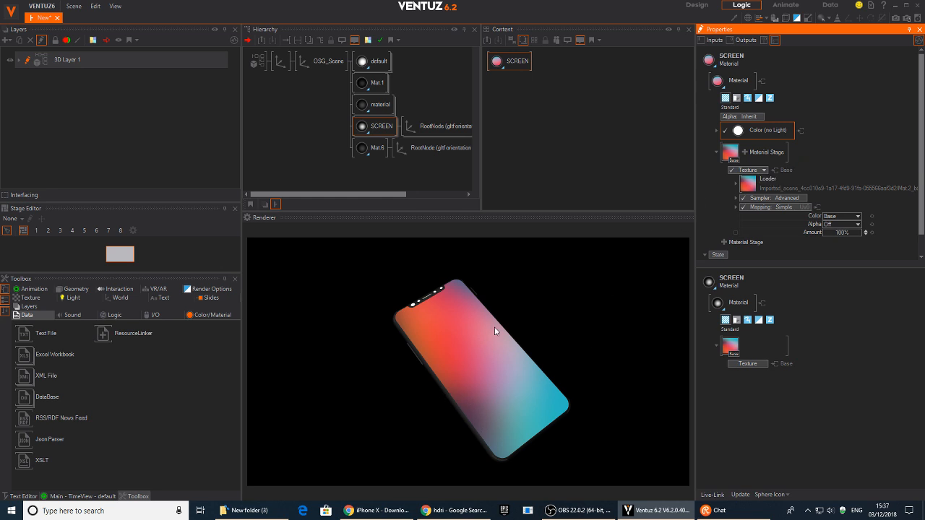
Add a second Base texture stage to the SCREEN material and load _D.jpg from the Desktop into it.
left_click(742, 152)
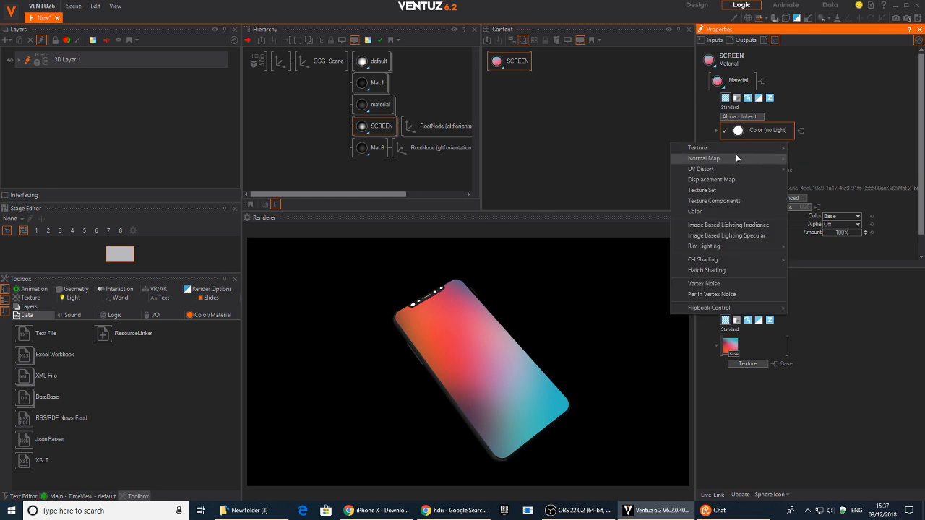
mouse_move(735, 149)
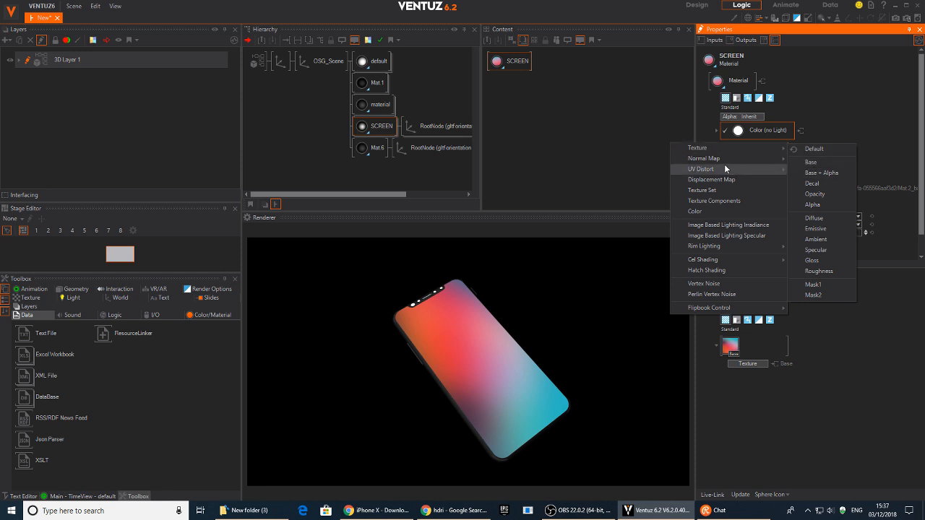
mouse_move(763, 157)
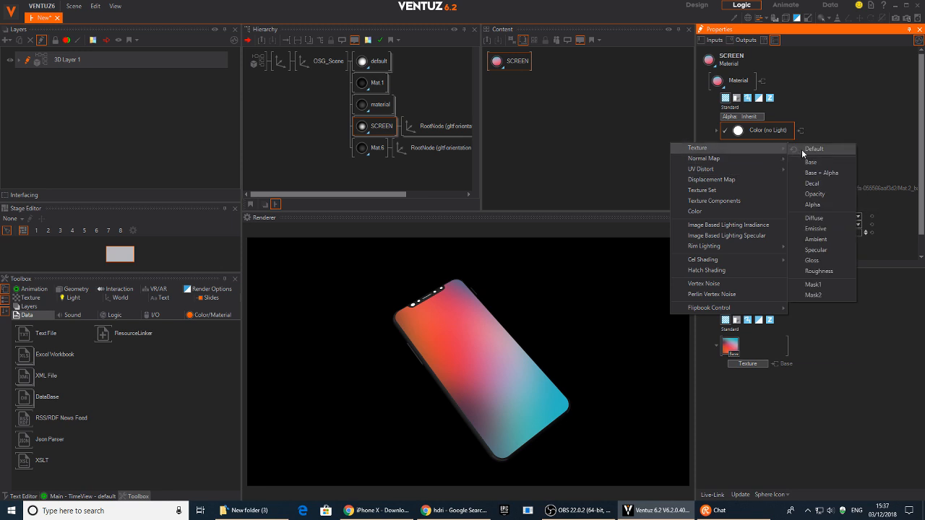
left_click(813, 163)
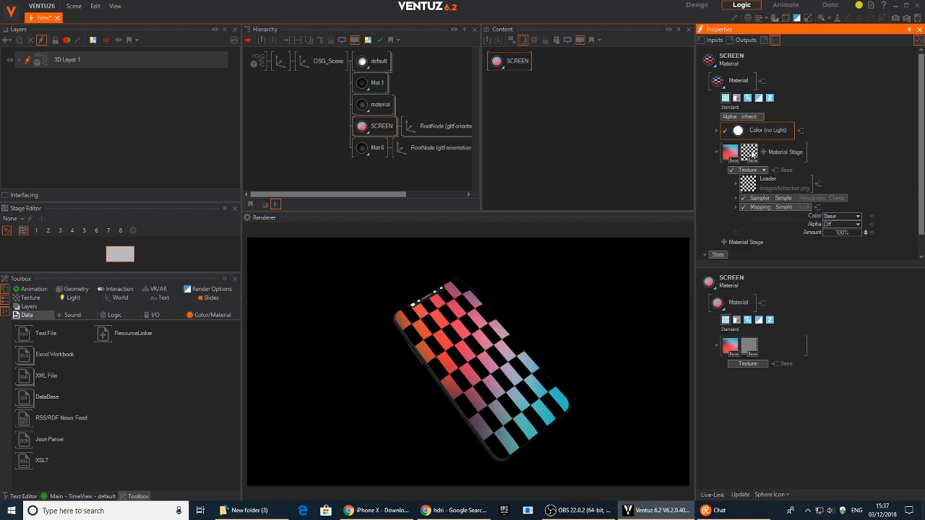
left_click(749, 185)
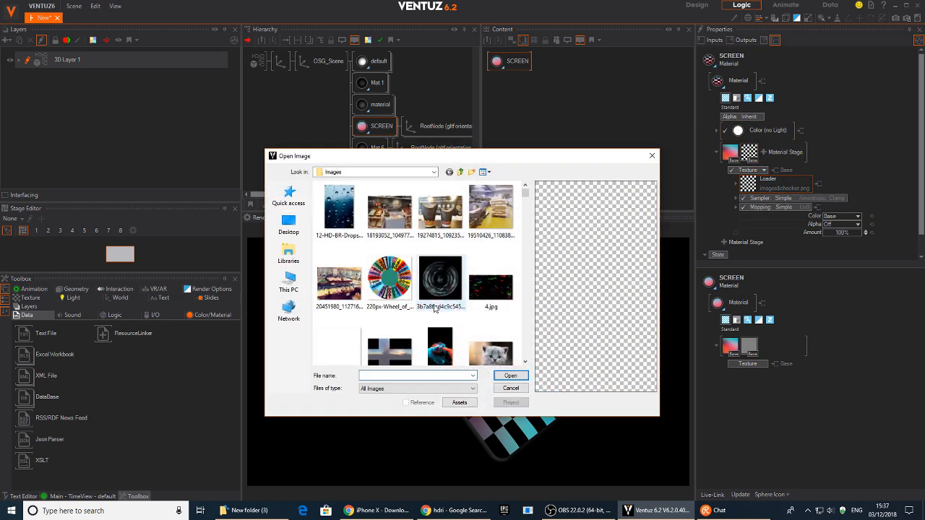
left_click(288, 224)
scroll(405, 325, "down", 3)
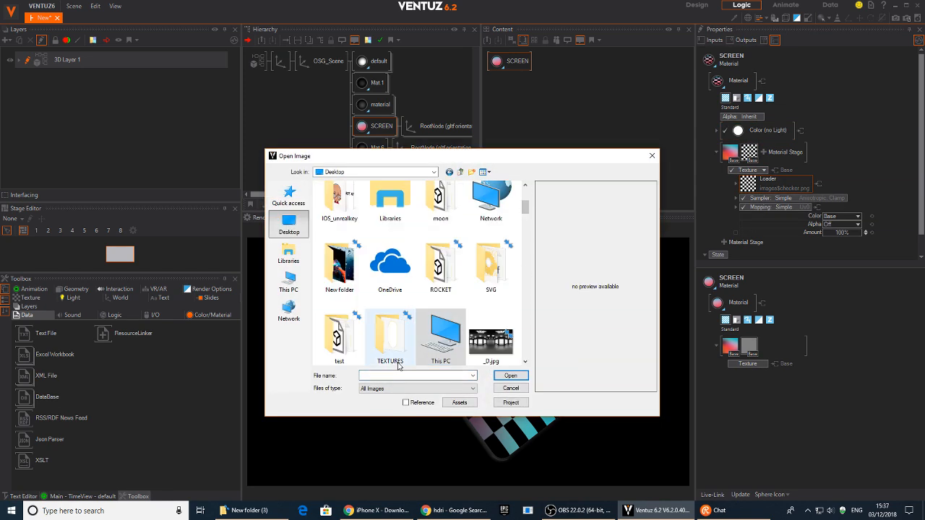
double_click(506, 342)
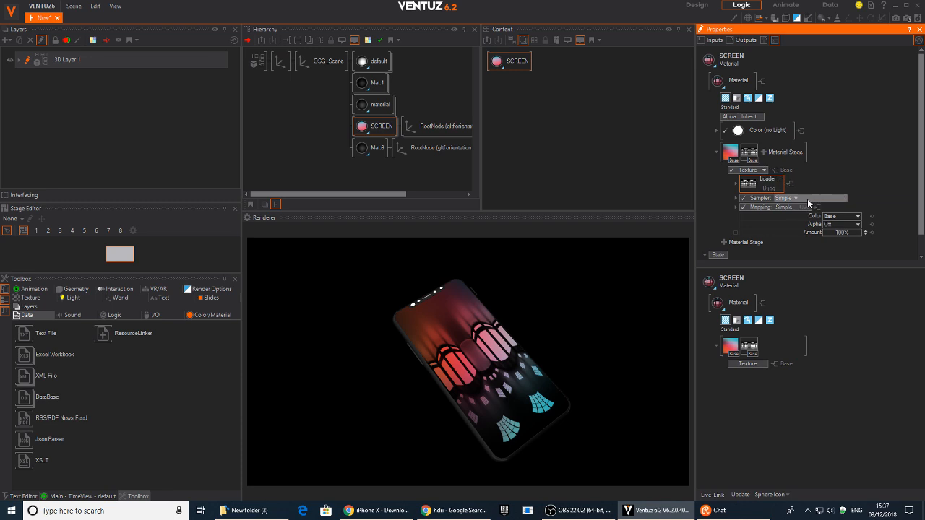
Set the _D.jpg texture's sampler to Simple Wrap and its mapping to 3D Mapping with the Spherical source.
scroll(807, 199, "down", 1)
left_click(795, 177)
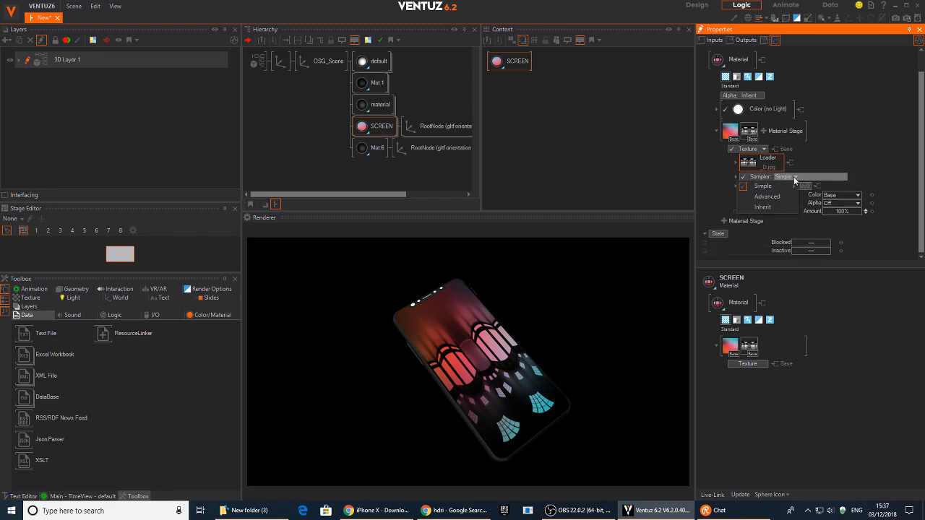
mouse_move(786, 186)
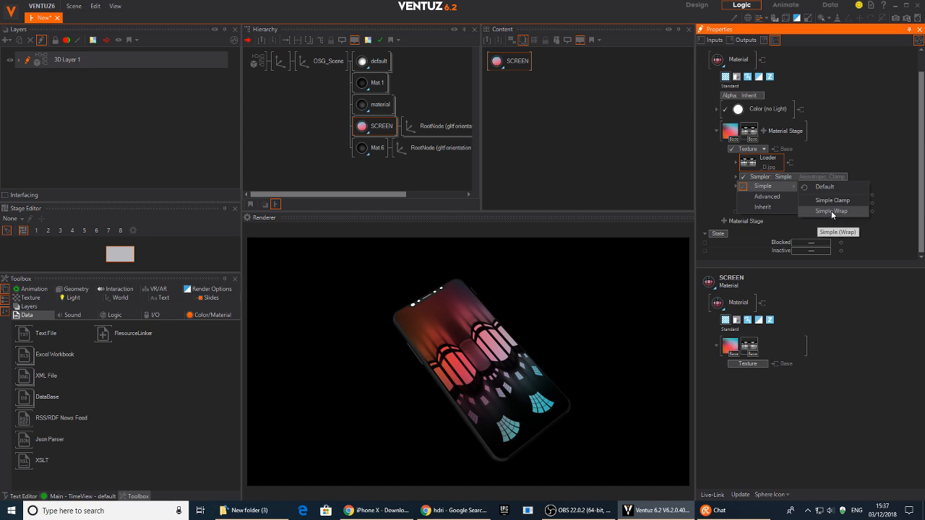
left_click(827, 211)
left_click(792, 195)
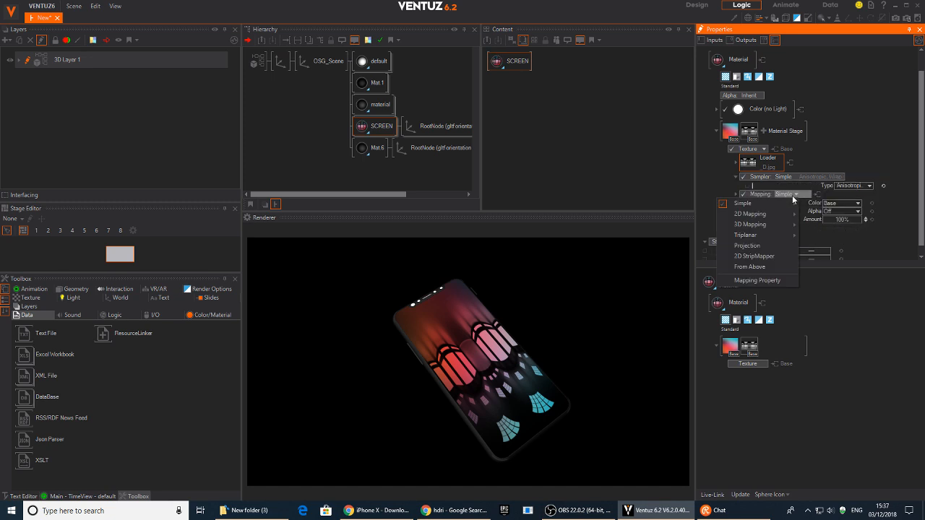
mouse_move(776, 228)
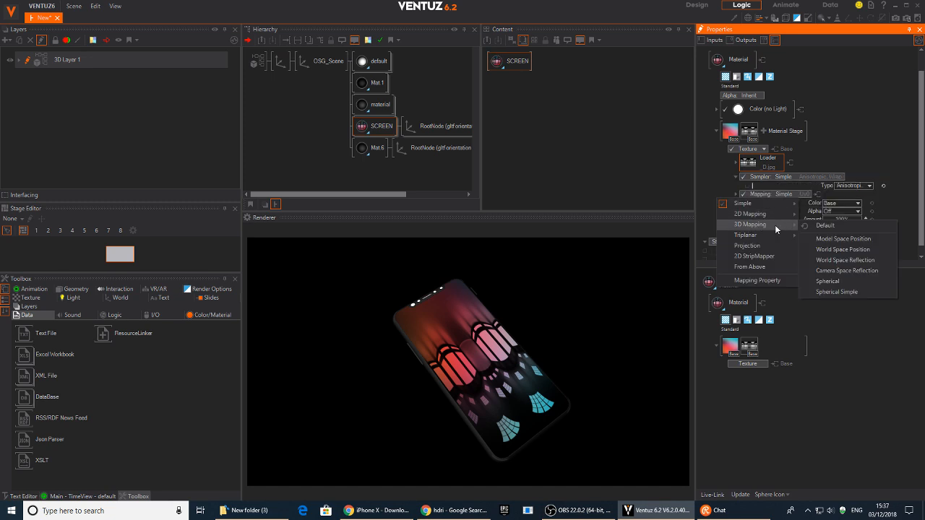
left_click(829, 282)
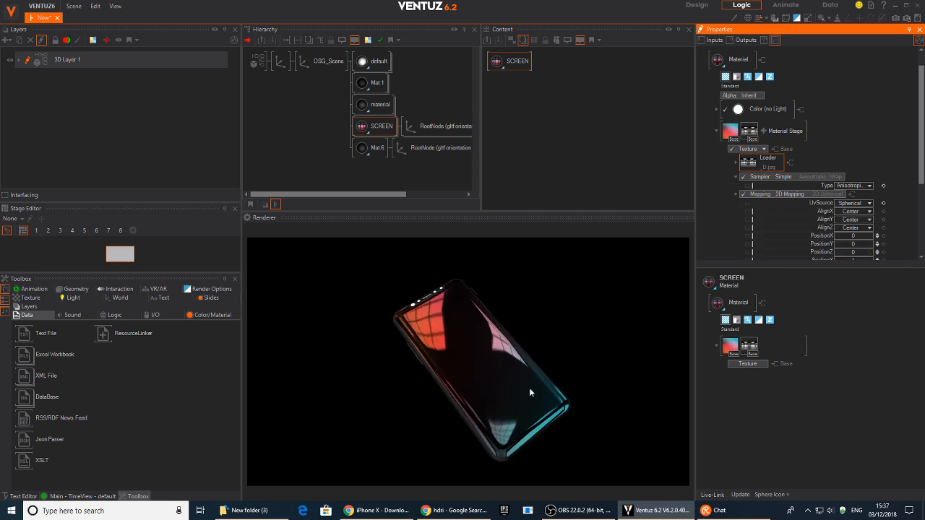
Set the _D.jpg texture's colour blend operation to Screen (AddSmooth) and its amount to 33.6%.
scroll(875, 172, "down", 2)
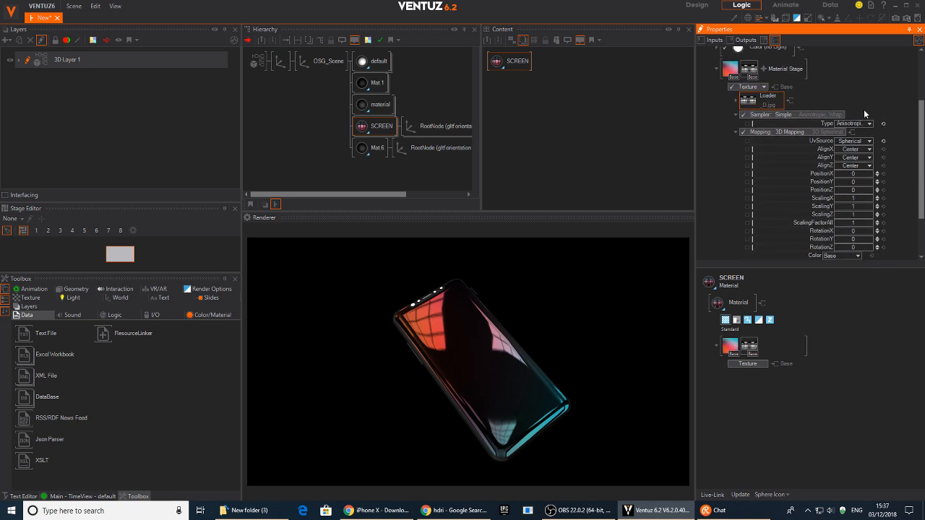
left_click(735, 164)
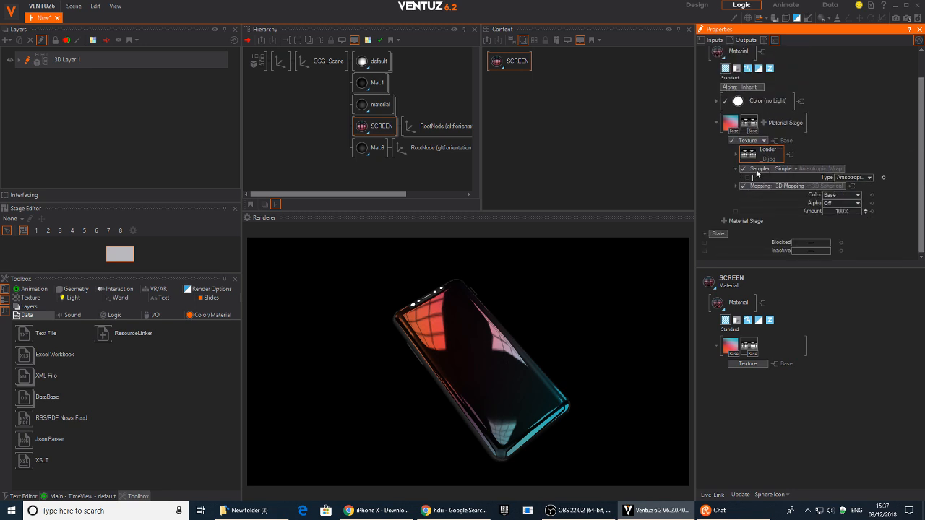
left_click(850, 196)
mouse_move(831, 215)
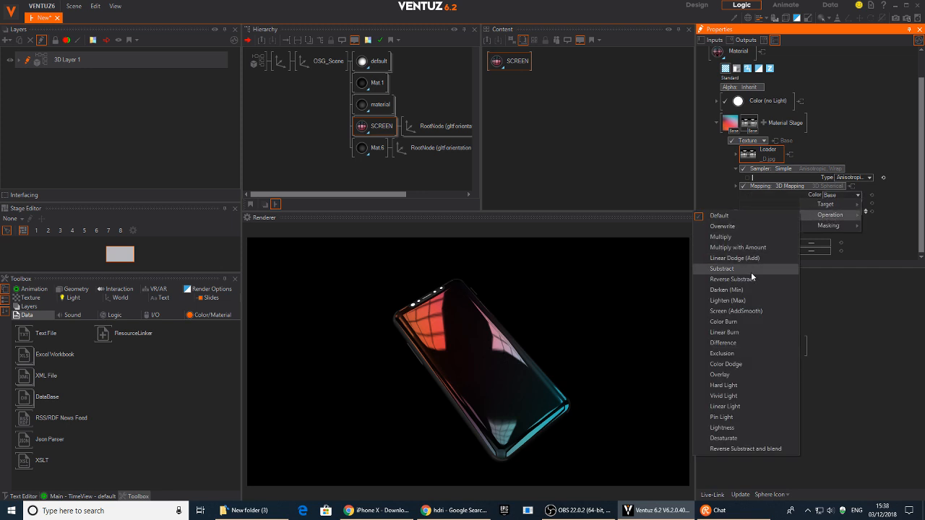
left_click(735, 314)
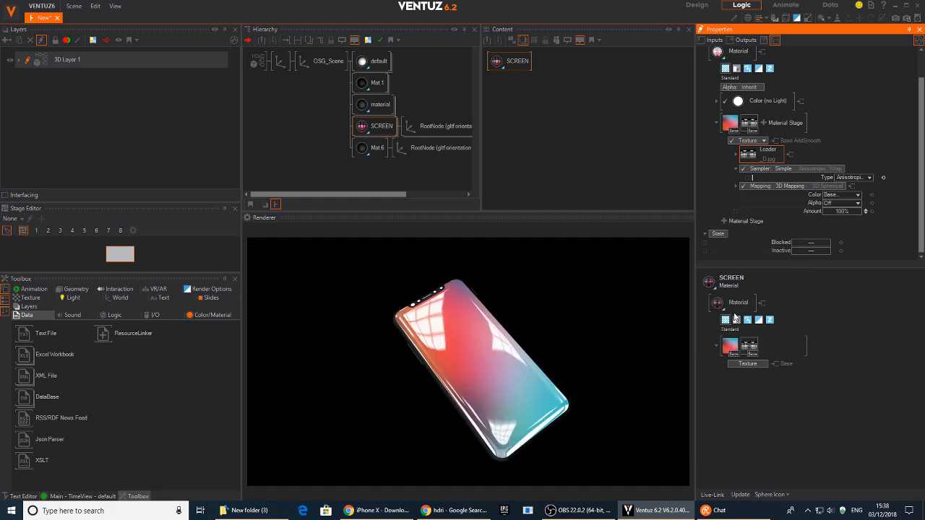
mouse_move(822, 213)
left_mouse_down()
mouse_move(860, 208)
mouse_move(823, 209)
mouse_move(861, 209)
mouse_move(823, 213)
mouse_move(840, 211)
left_mouse_up()
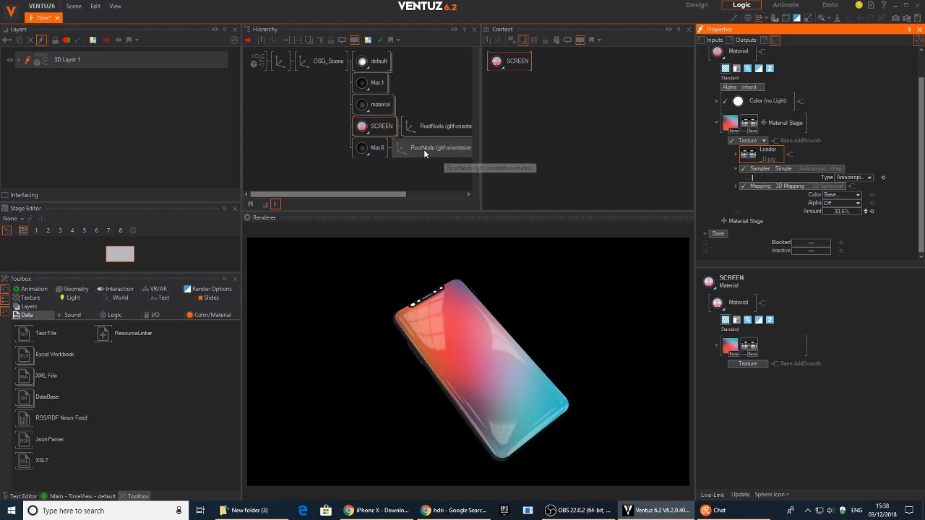
Set the Y rotation of the first Axis above OSG_Scene to -147 so the phone's back faces the camera.
left_click(279, 60)
left_click_drag(811, 129, 792, 126)
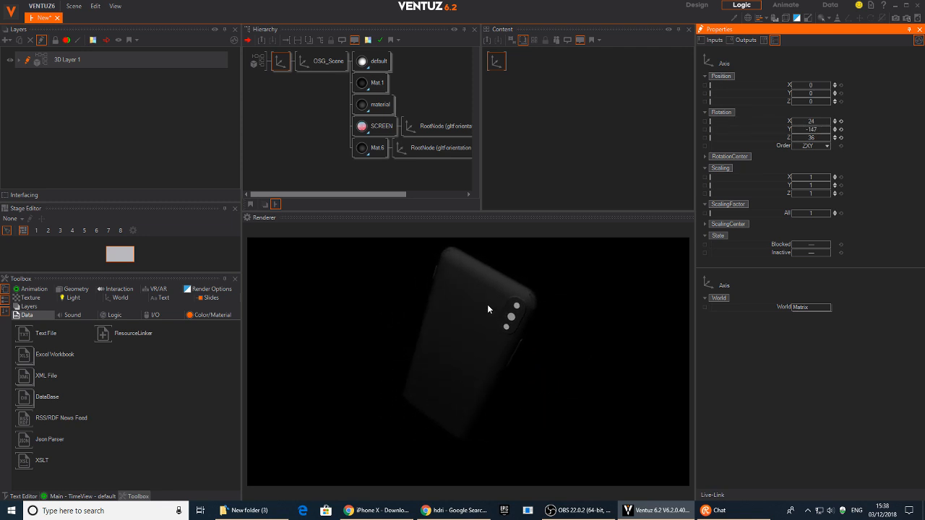
left_click(368, 128)
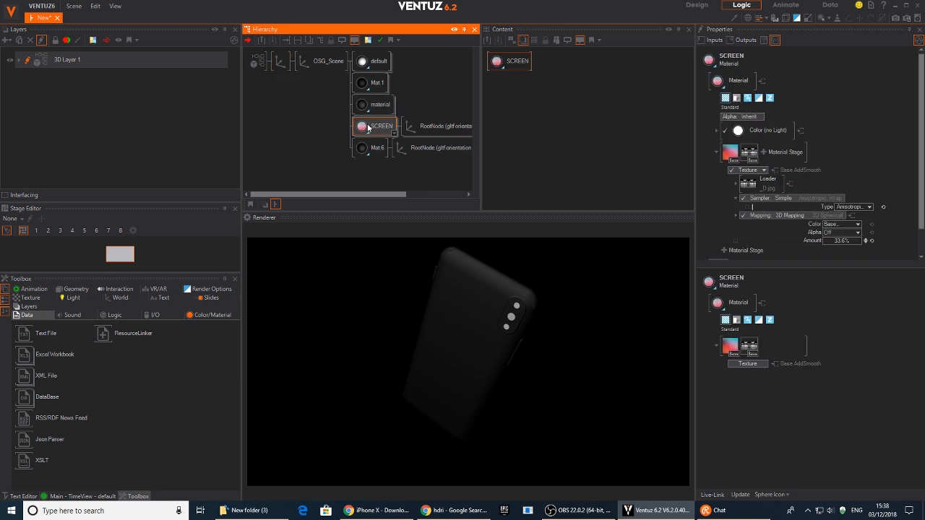
left_click(748, 158)
right_click(749, 158)
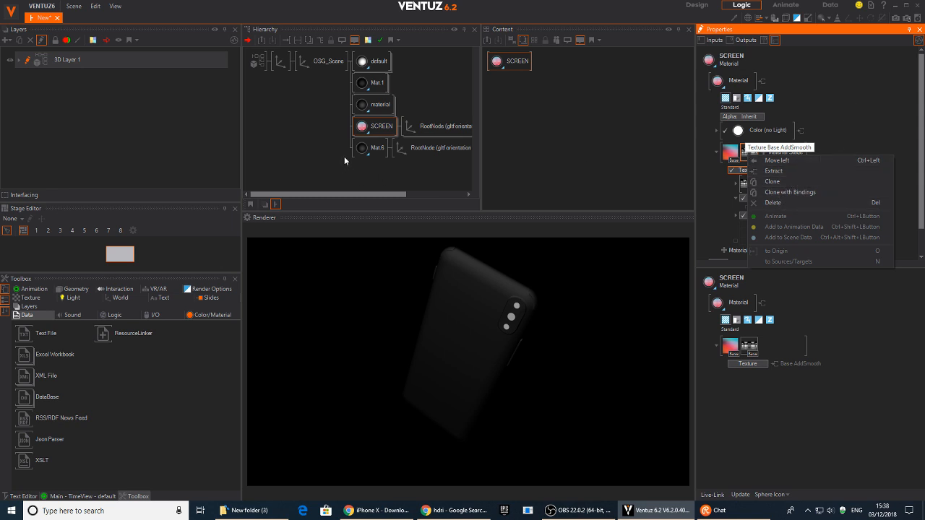
left_click(371, 131)
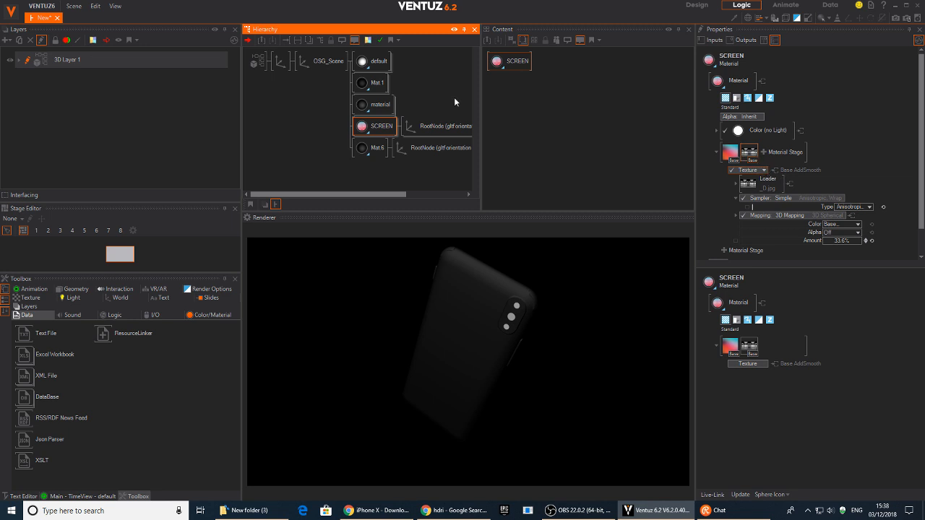
Rename the phone back's material Mat.1, under OSG_Scene, as BACK.
left_click(371, 109)
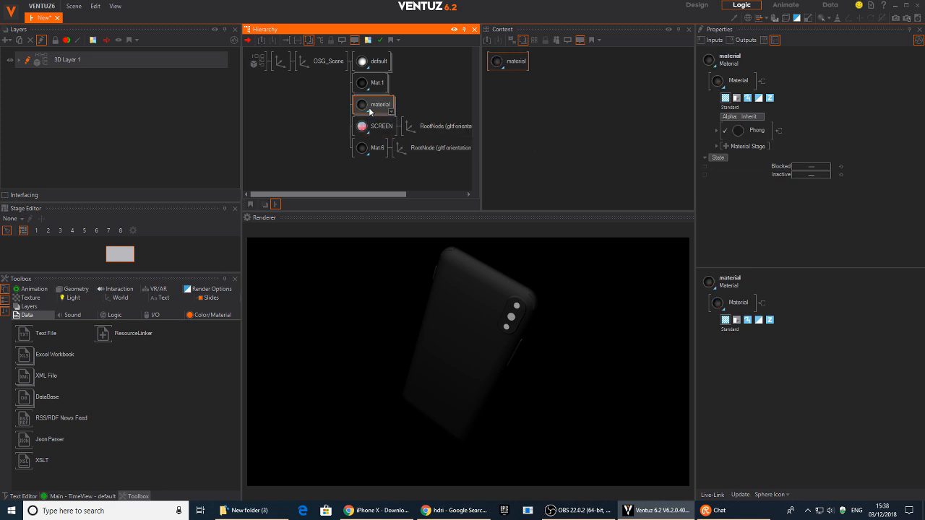
left_click(370, 84)
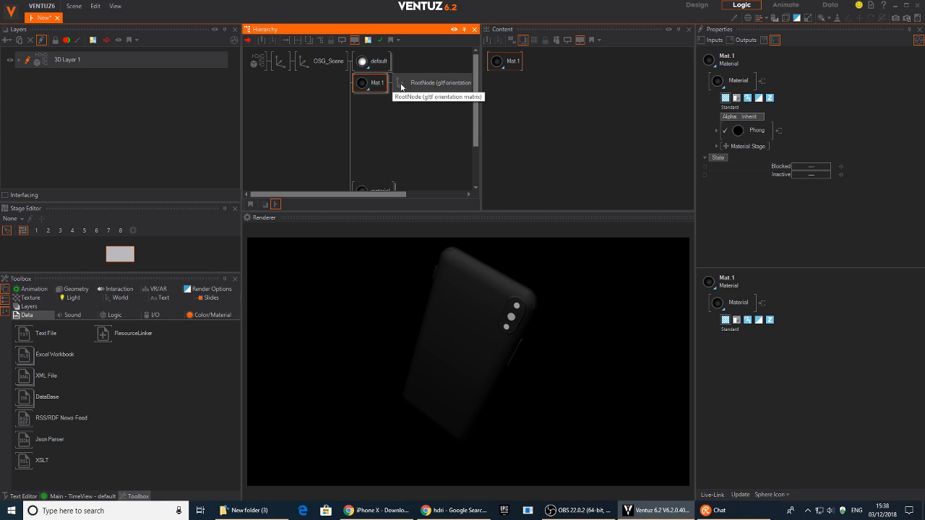
left_click(367, 87)
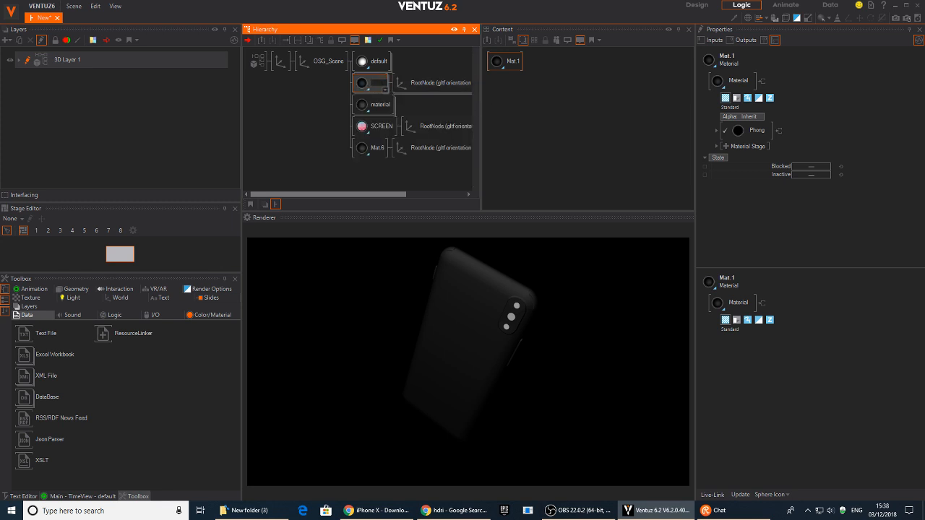
type("BACk")
key("Return")
left_click(383, 86)
left_click_drag(381, 84, 386, 85)
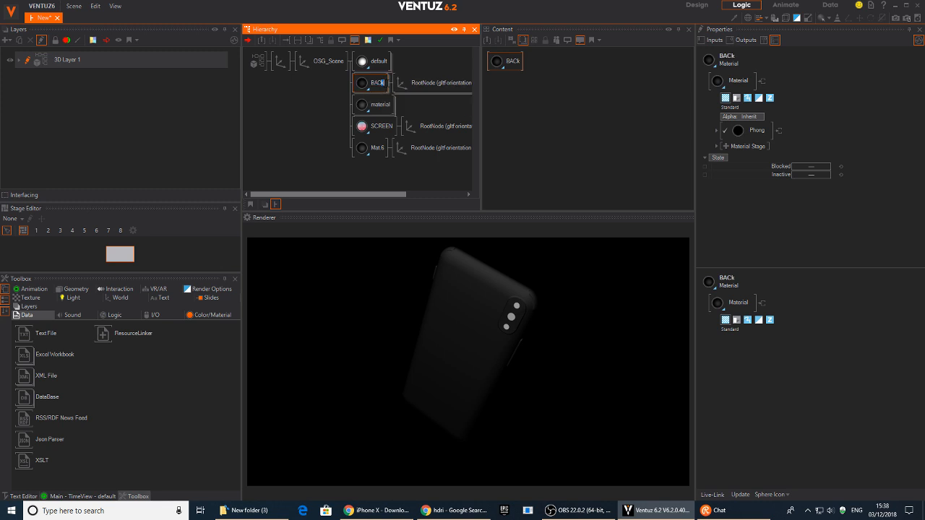
type("K")
key("Return")
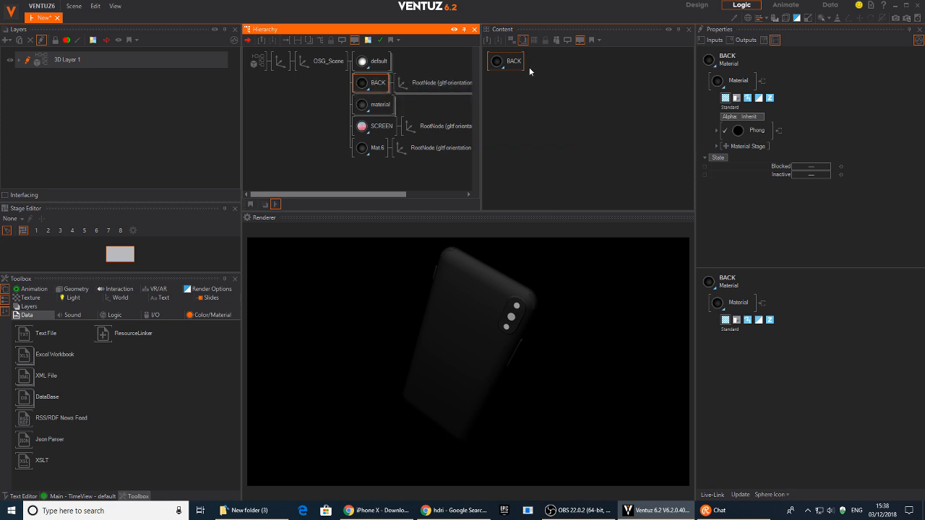
Replace the BACK material with a copy of the SCREEN material placed above the same RootNode, and select the copy.
left_click_drag(510, 61, 531, 108)
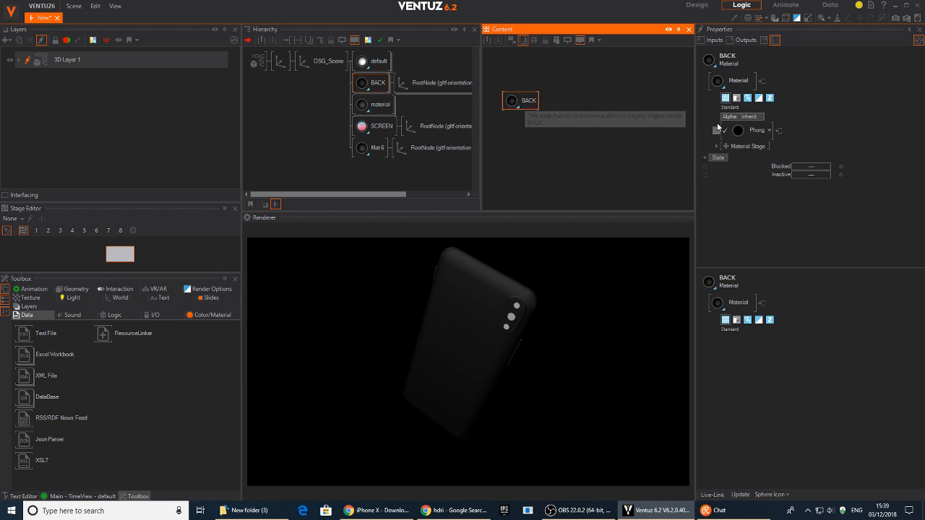
left_click(373, 125)
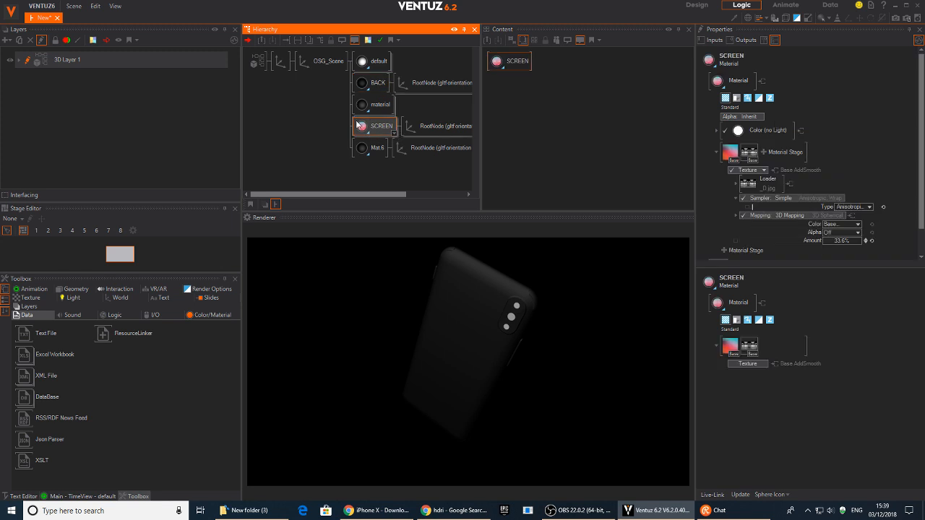
left_click_drag(373, 122, 397, 85)
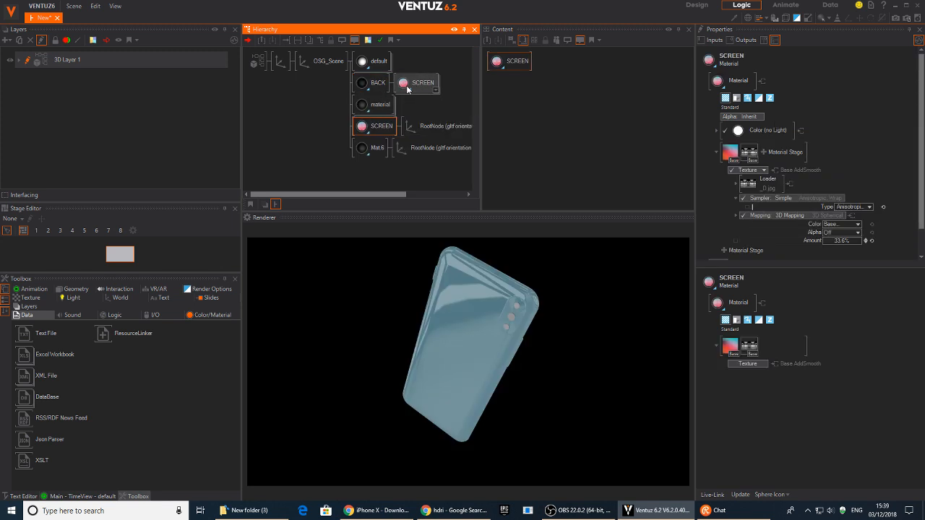
middle_click(410, 88)
middle_click(460, 85)
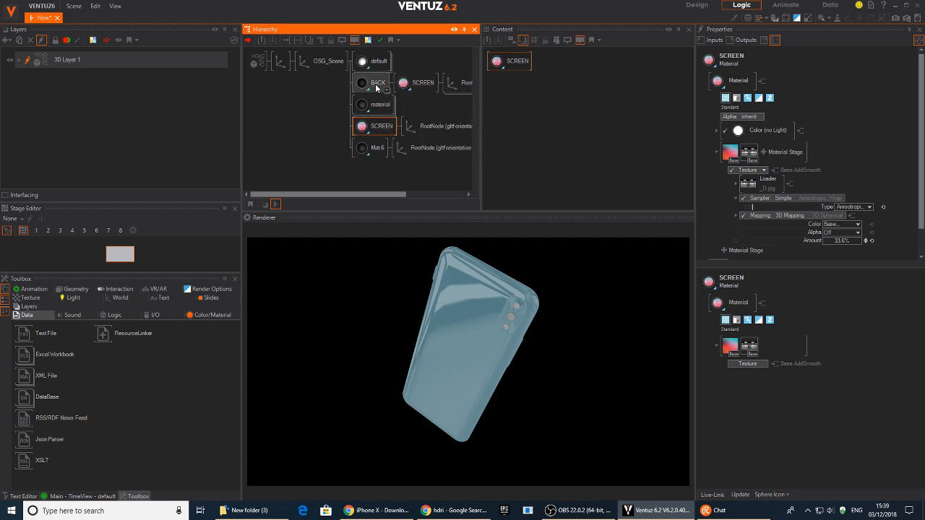
left_click(376, 87)
key("Delete")
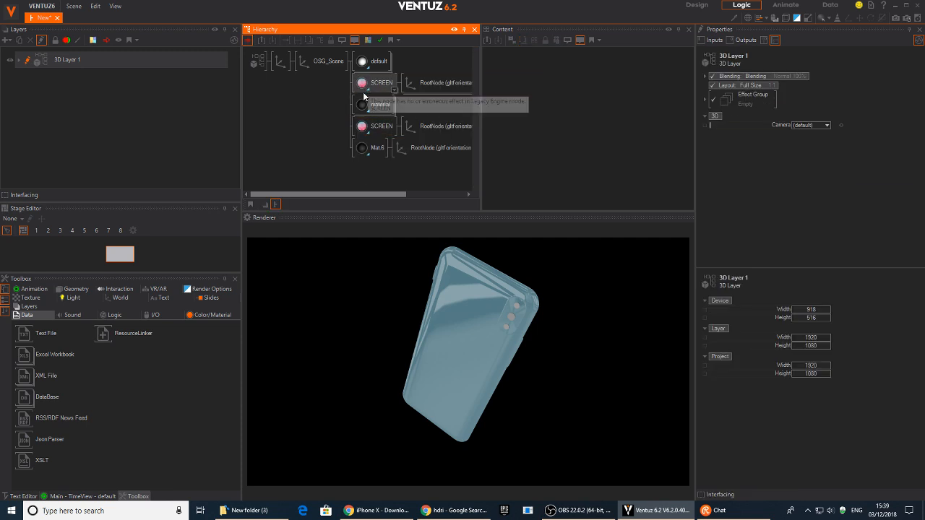
left_click(367, 88)
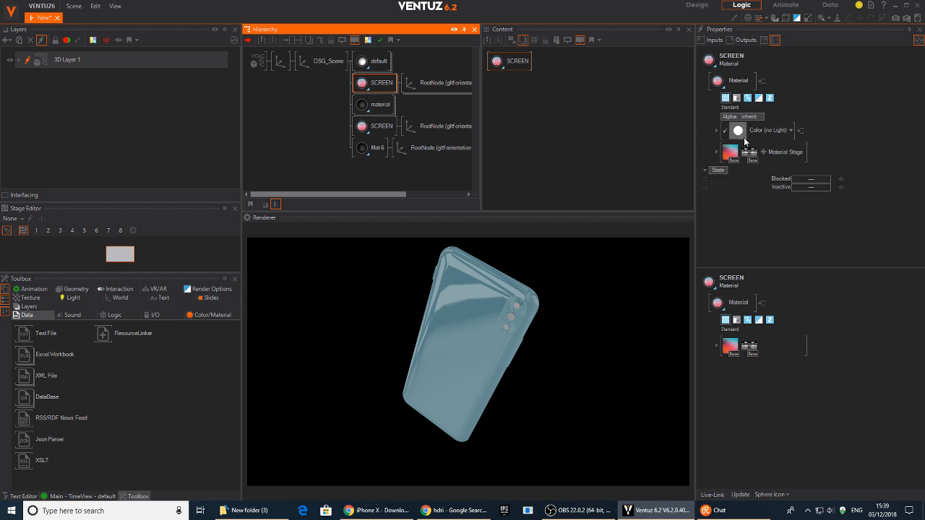
Delete the gradient texture stage from the SCREEN material on the phone's back and change its colour type to Phong.
left_click(730, 153)
key("Delete")
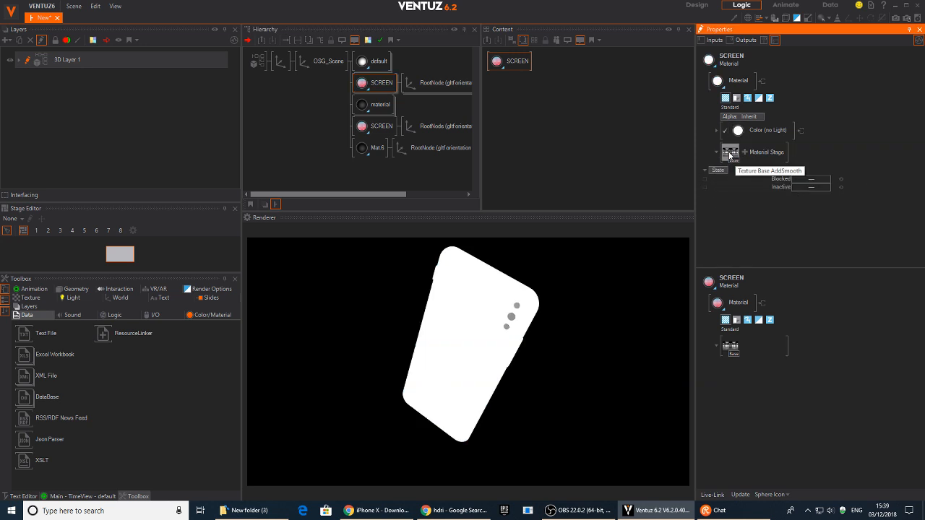
left_click(777, 133)
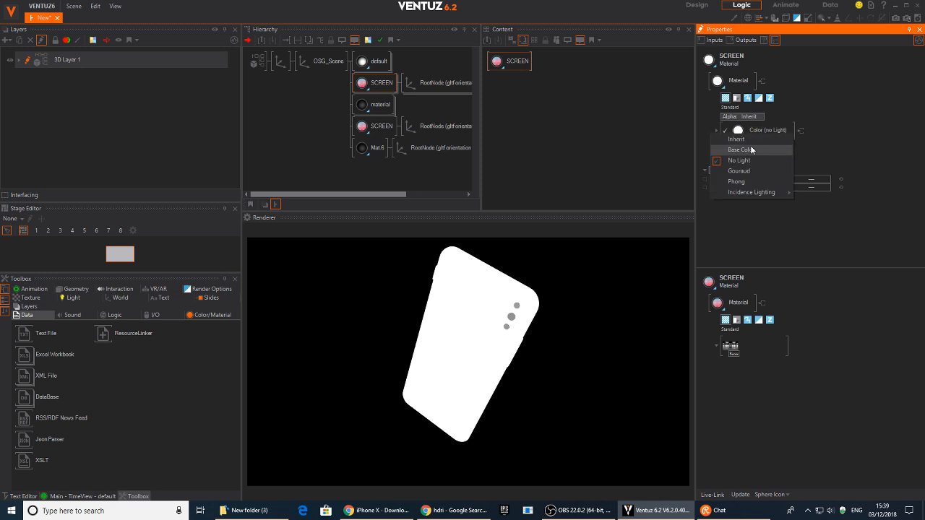
left_click(759, 149)
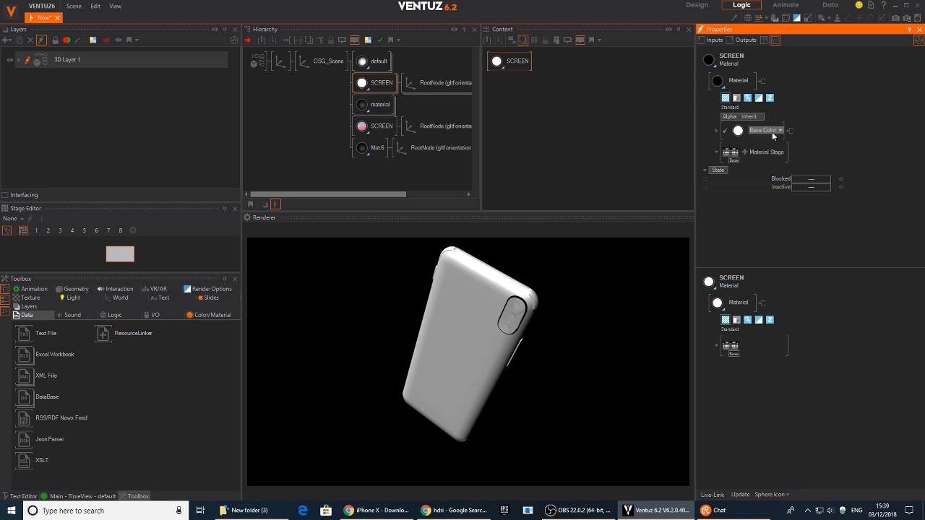
left_click(716, 130)
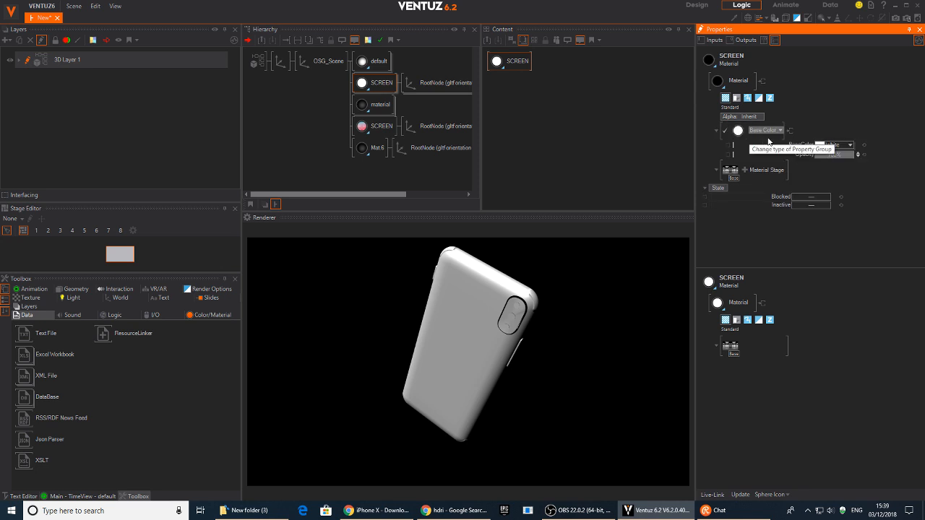
left_click(769, 130)
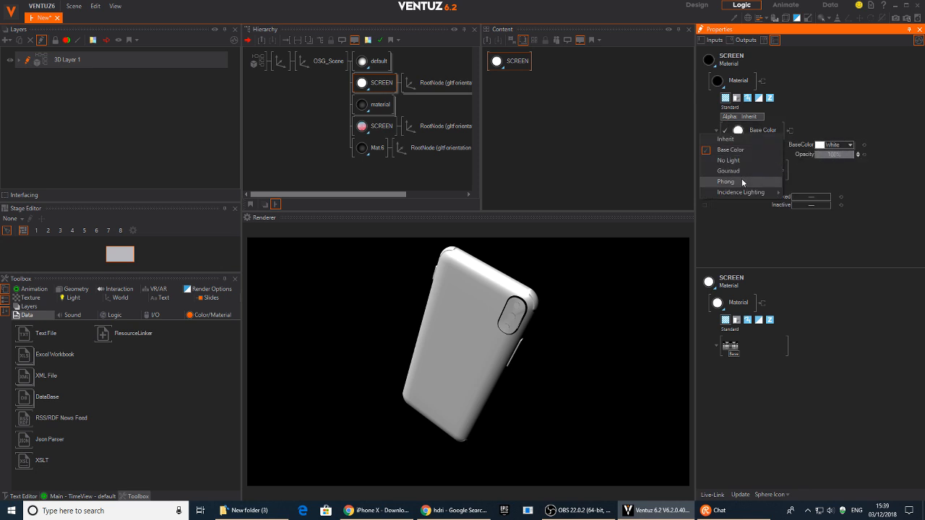
left_click(757, 180)
Set the back material's Phong base colour to a near-black grey (R 15, G 15).
left_click(851, 146)
left_click_drag(815, 176, 760, 191)
left_click(846, 78)
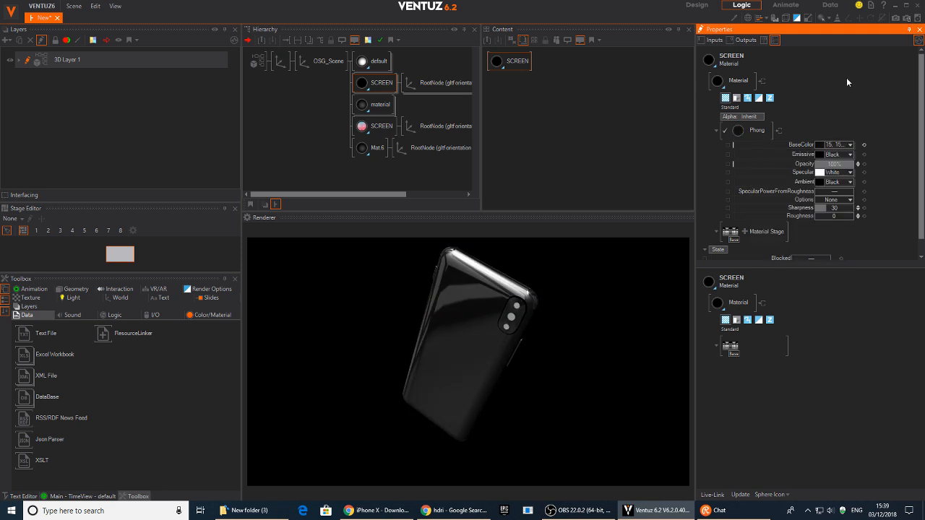
Set the back material's Phong sharpness to 87 and its specular colour to a mid grey (R 122).
left_click(716, 132)
left_click(714, 130)
left_click_drag(828, 211, 794, 209)
left_click(851, 173)
left_click(898, 100)
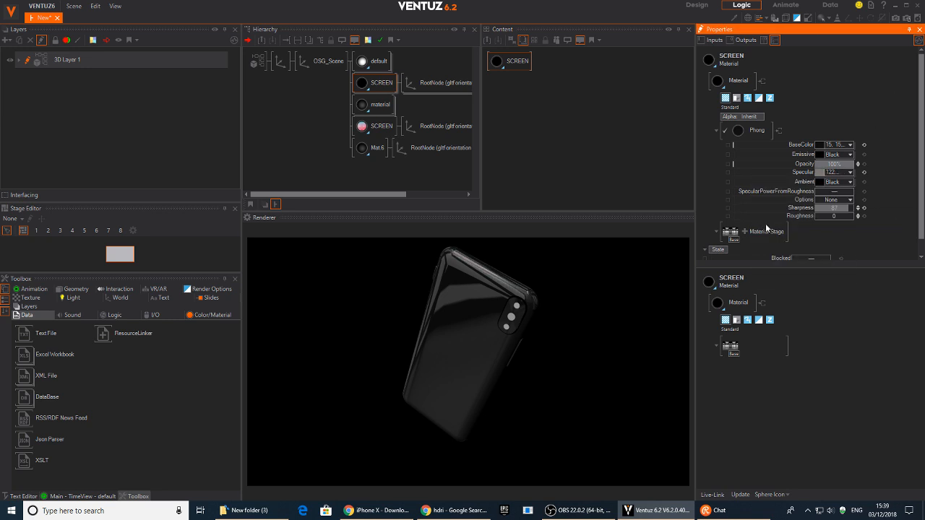
Set the amount of the back material's _D.jpg reflection texture to 4.4%.
left_click(715, 130)
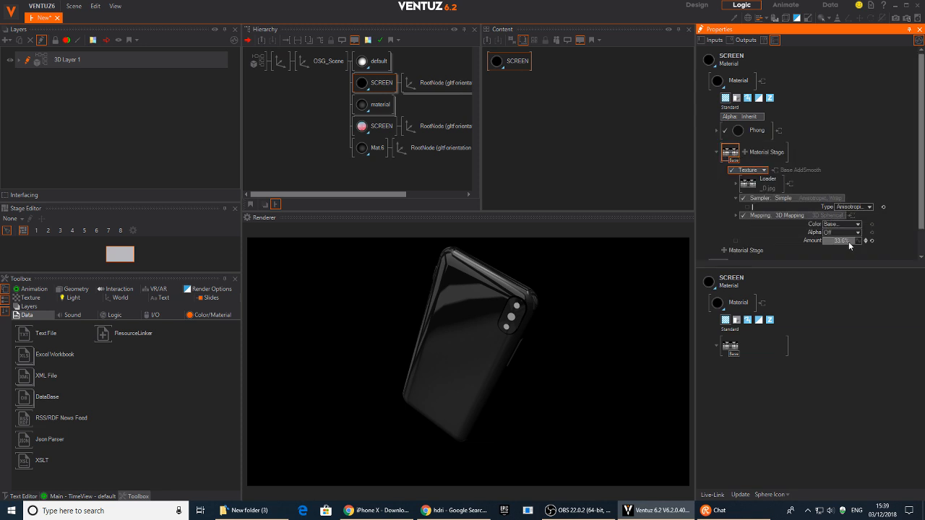
left_click_drag(849, 242, 822, 241)
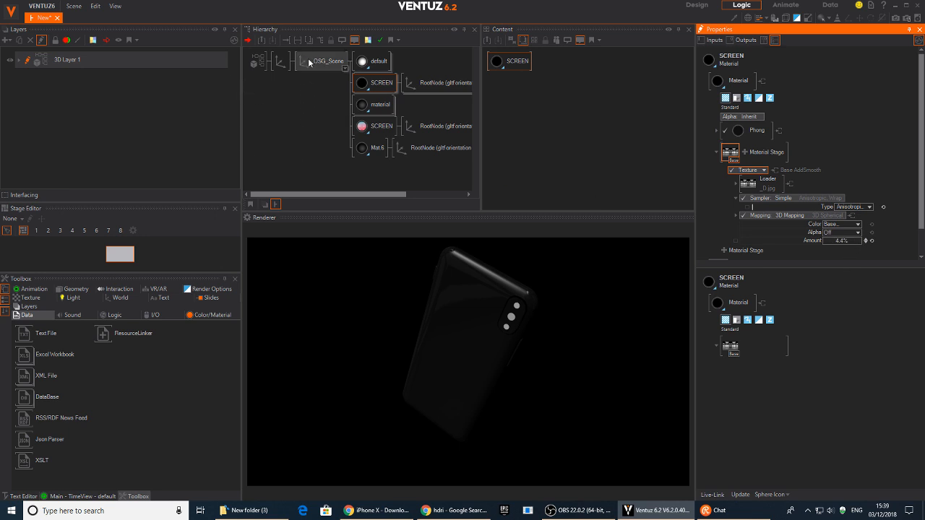
Reset the rotation of the first Axis above OSG_Scene and set its Y rotation to -144.
left_click(281, 62)
left_click(840, 137)
left_click(841, 129)
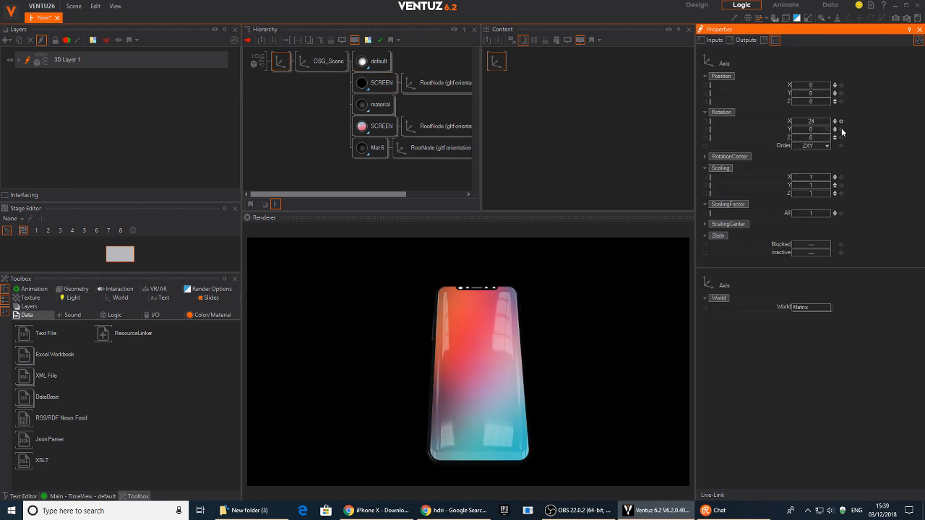
left_click(840, 121)
left_click_drag(792, 129, 817, 129)
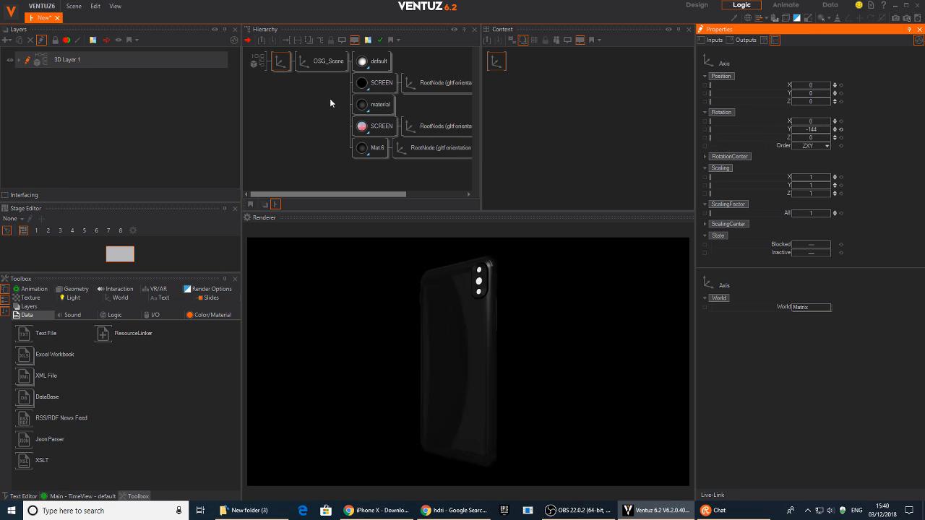
Set ScalingFactorAll in the 3D mapping of the back material's _D.jpg texture to about 2.57.
left_click(373, 82)
left_click(748, 182)
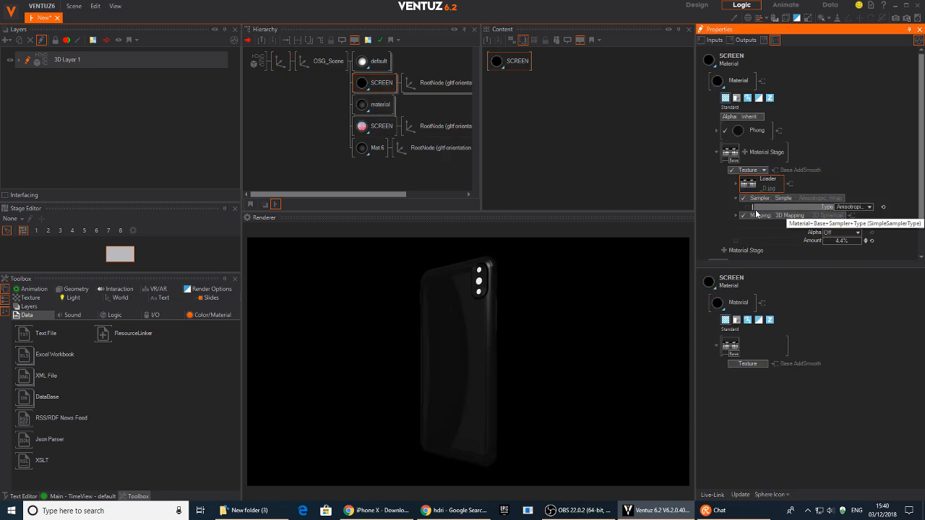
left_click(802, 215)
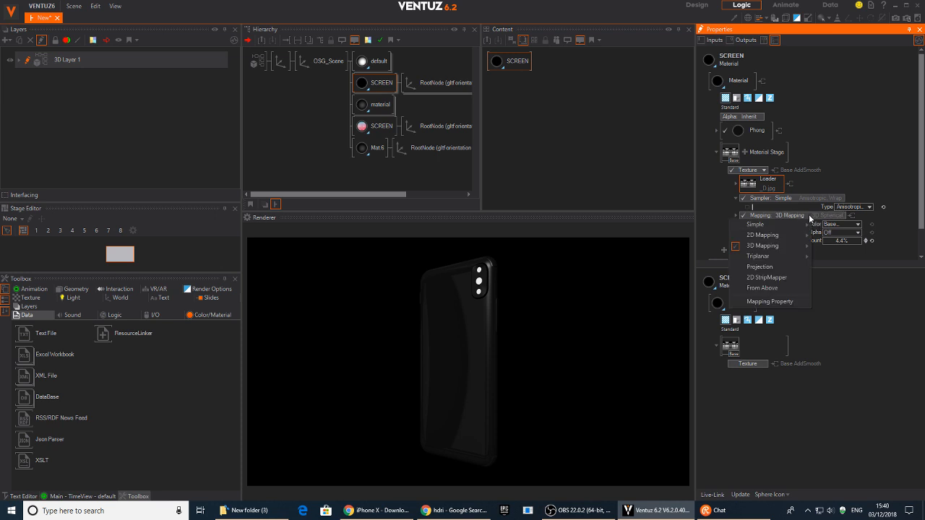
scroll(920, 218, "down", 2)
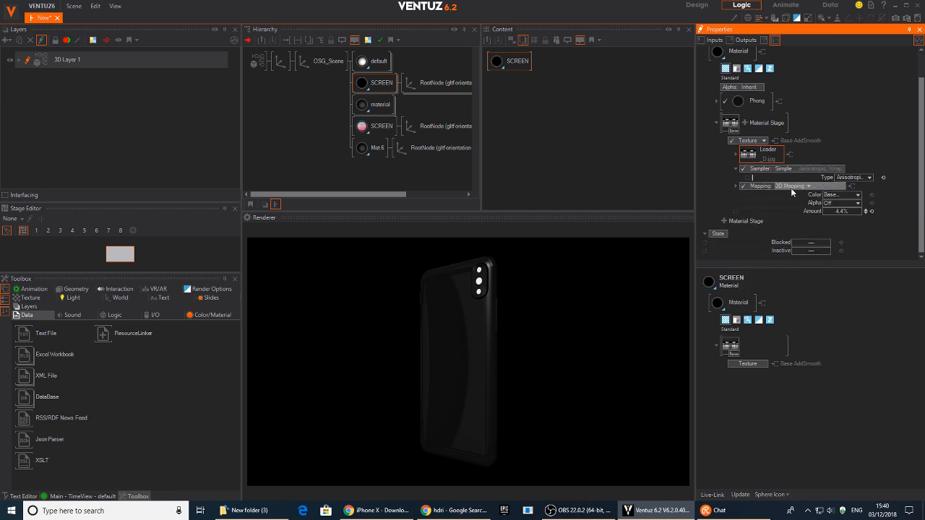
left_click(810, 185)
left_click(809, 186)
left_click(737, 187)
scroll(848, 208, "down", 5)
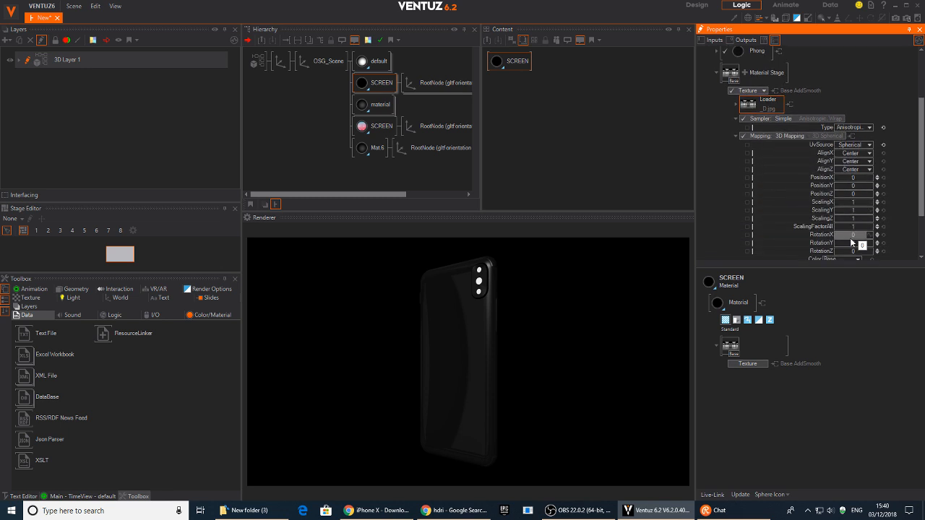
left_click_drag(850, 204, 872, 202)
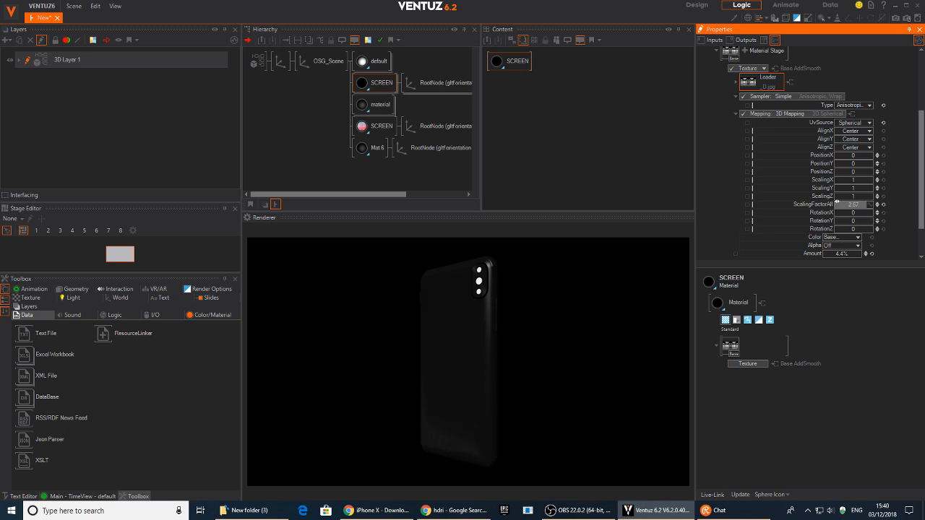
Set the Y rotation of the first Axis above OSG_Scene to -170.
left_click(280, 61)
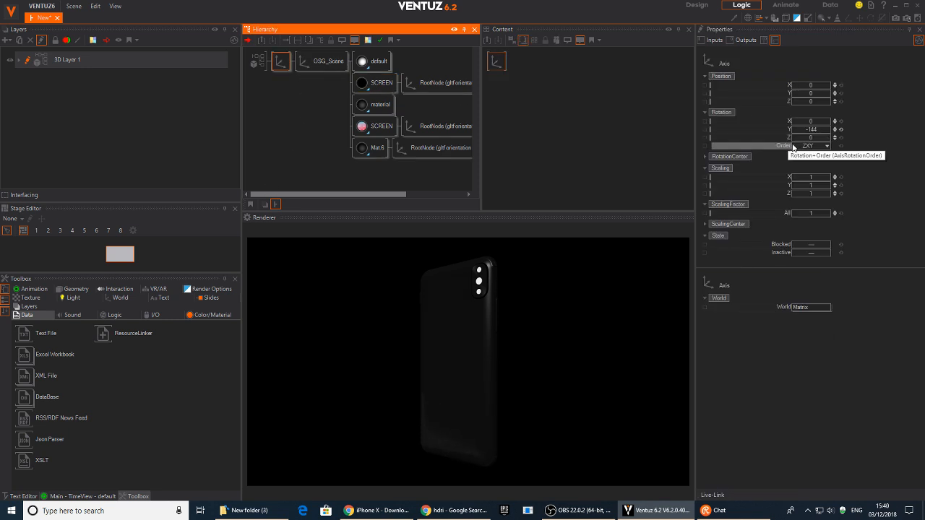
mouse_move(811, 129)
left_mouse_down()
mouse_move(792, 127)
mouse_move(824, 130)
left_mouse_up()
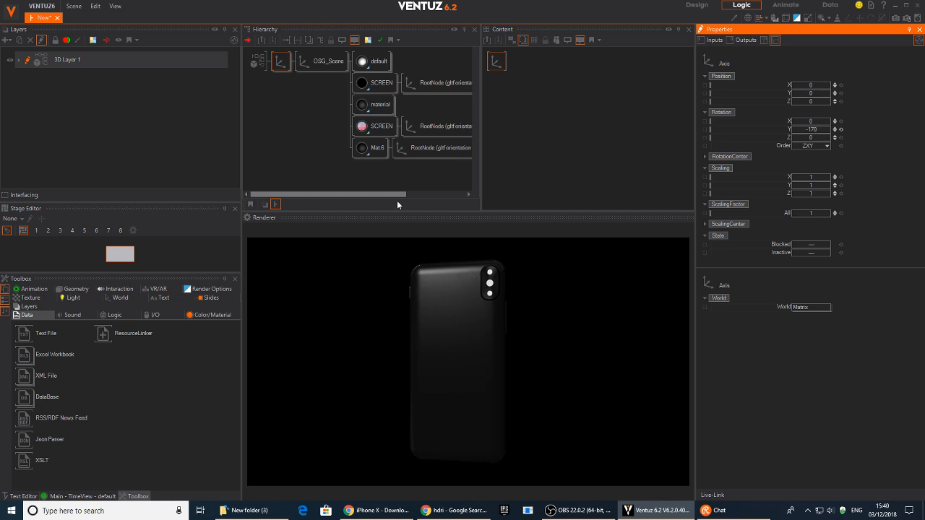
Give the back material's Phong shading a muted dark purple specular colour (R 67, G 45), a sharpness of 100 and the default roughness.
left_click(373, 83)
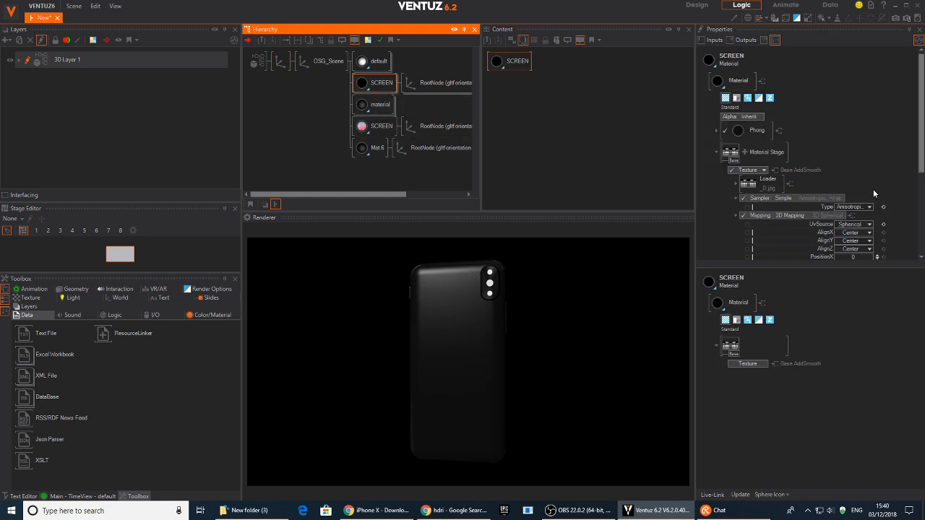
scroll(756, 103, "down", 1)
left_click(715, 99)
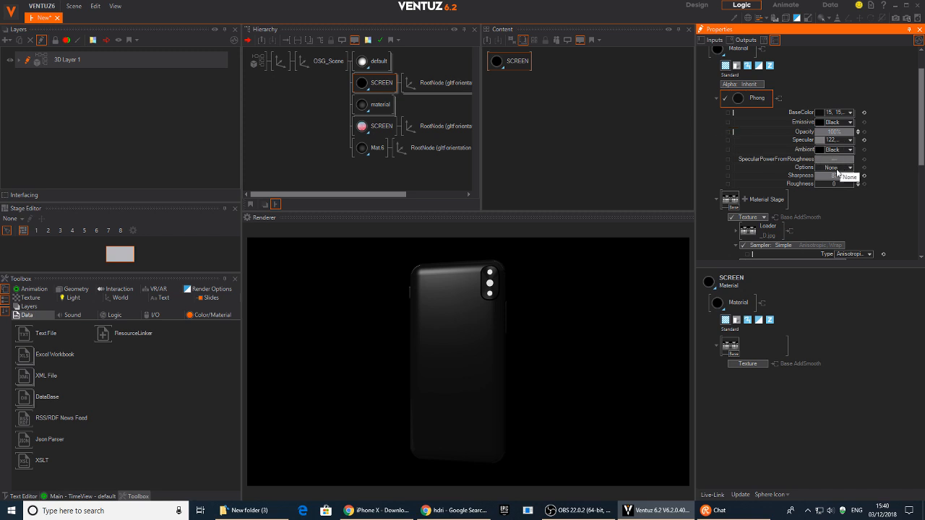
left_click_drag(836, 179, 858, 180)
left_click(849, 141)
mouse_move(781, 180)
left_mouse_down()
mouse_move(790, 186)
mouse_move(777, 190)
left_mouse_up()
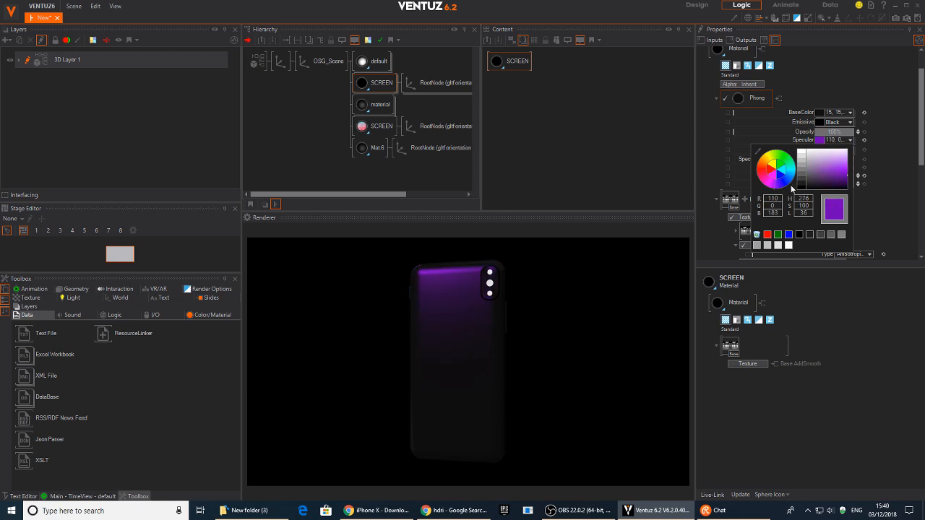
left_click_drag(838, 163, 809, 182)
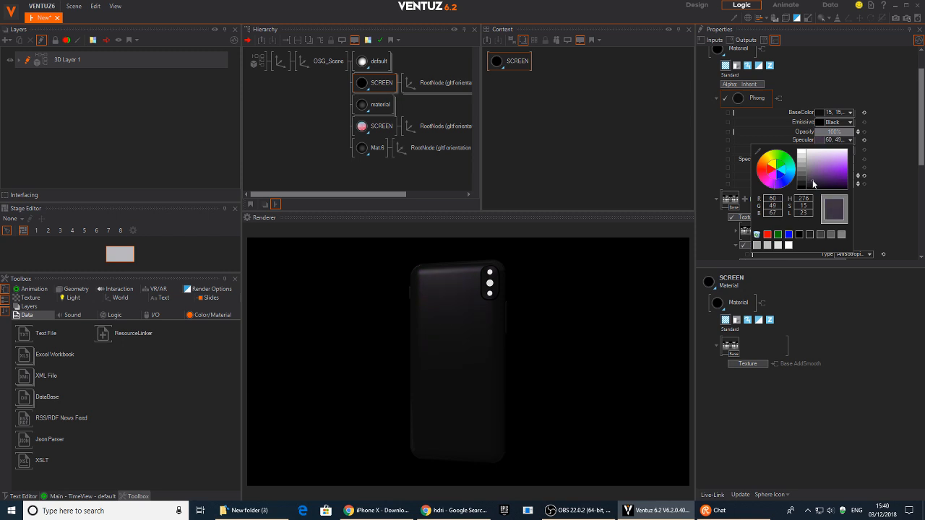
left_click(885, 133)
left_click_drag(822, 175, 853, 177)
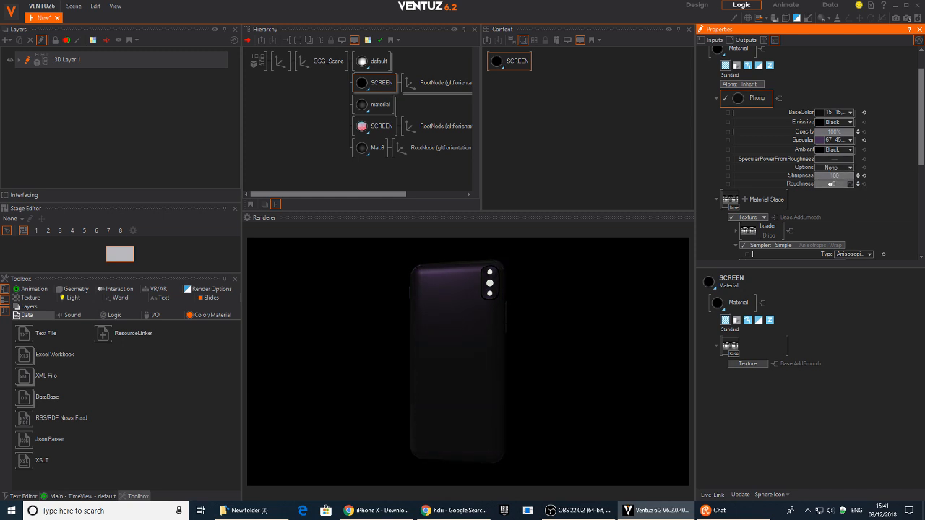
left_click(863, 184)
Turn the phone's front to the camera at Y rotation -362 and examine which parts the default, Mat.6 and other OSG_Scene materials cover.
left_click(280, 60)
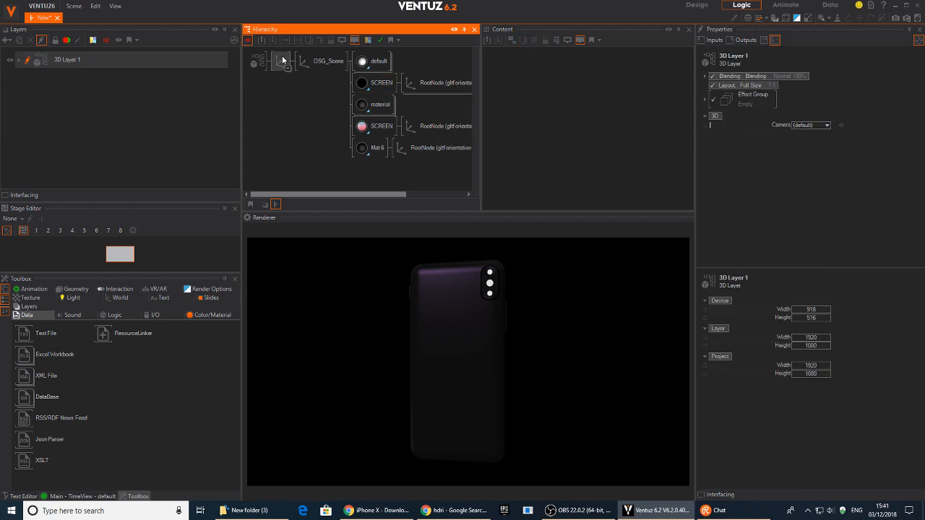
mouse_move(813, 128)
left_mouse_down()
mouse_move(828, 128)
mouse_move(798, 127)
left_mouse_up()
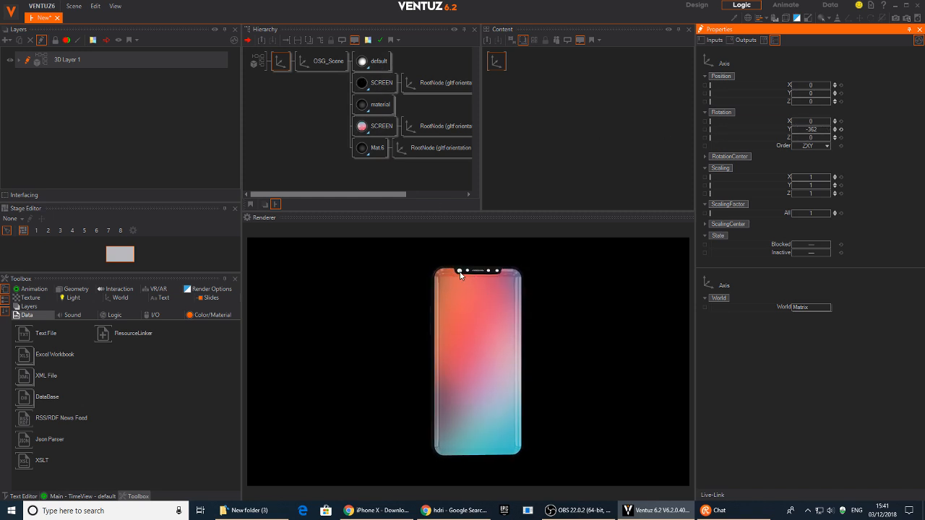
left_click(372, 62)
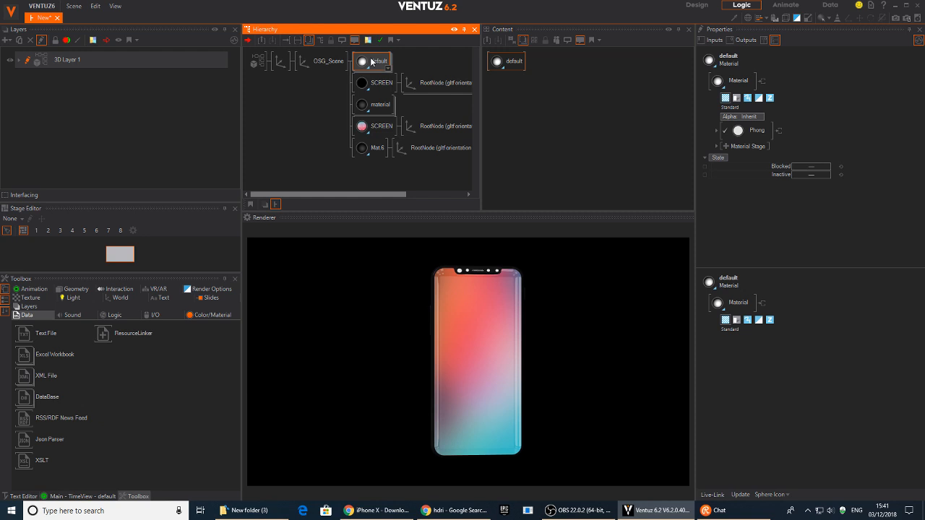
double_click(371, 62)
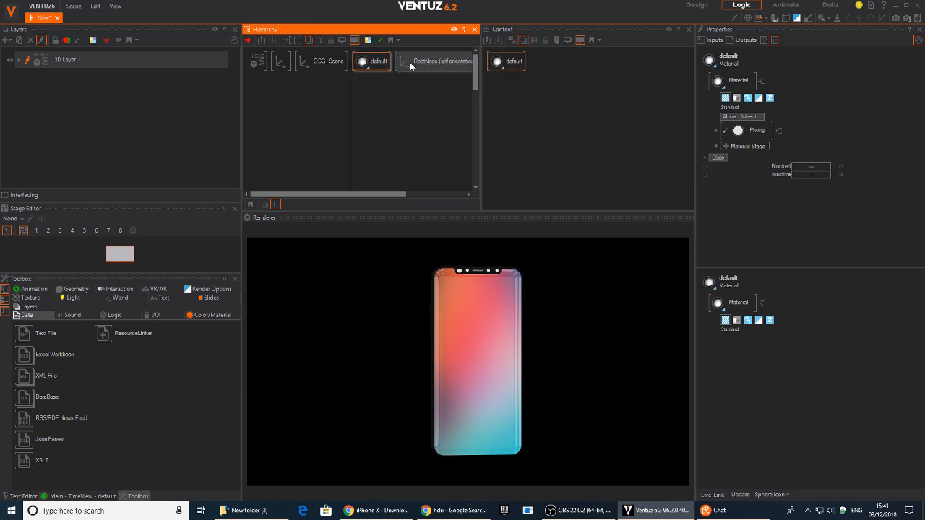
left_click(385, 69)
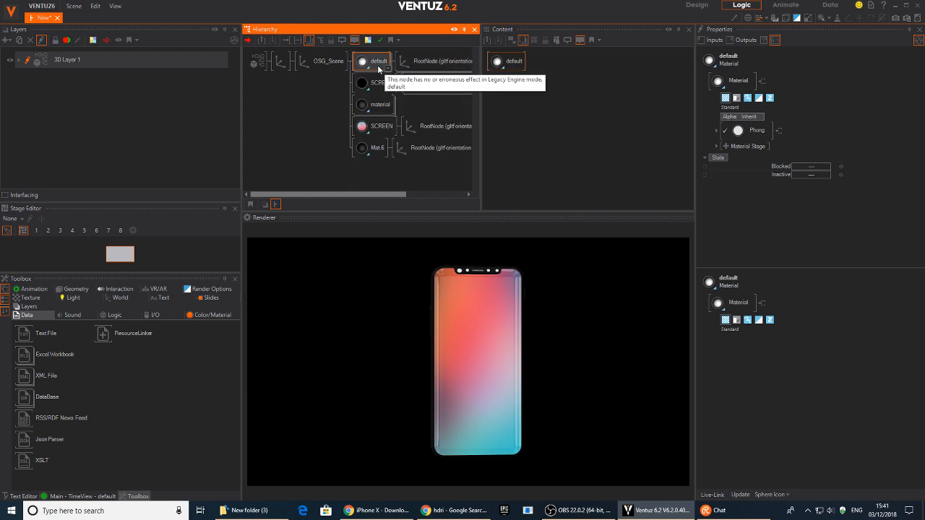
left_click(373, 149)
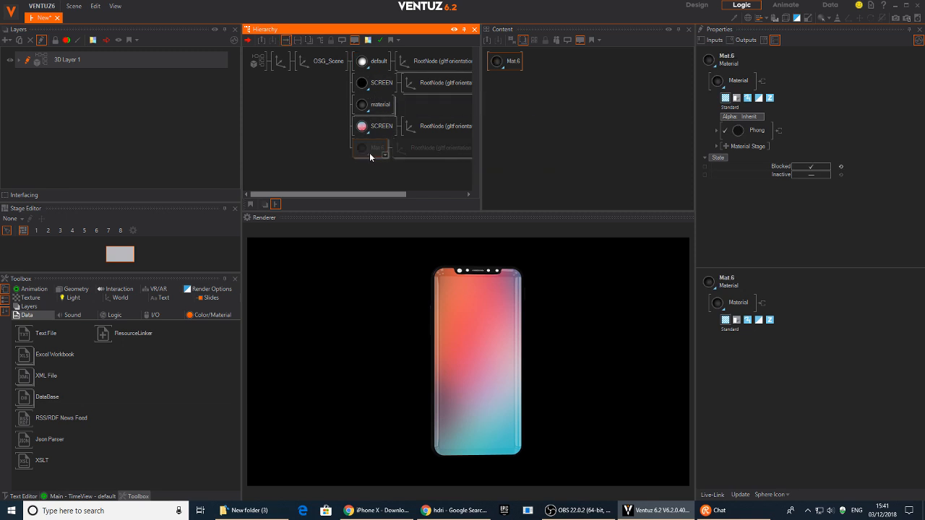
middle_click(377, 108)
middle_click_drag(420, 119, 393, 125)
middle_click(333, 103)
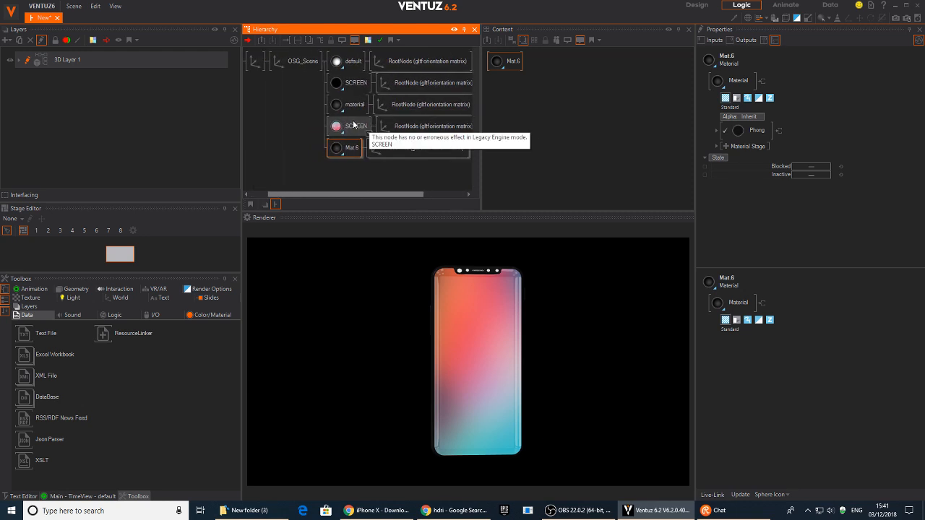
middle_click_drag(254, 91, 319, 80)
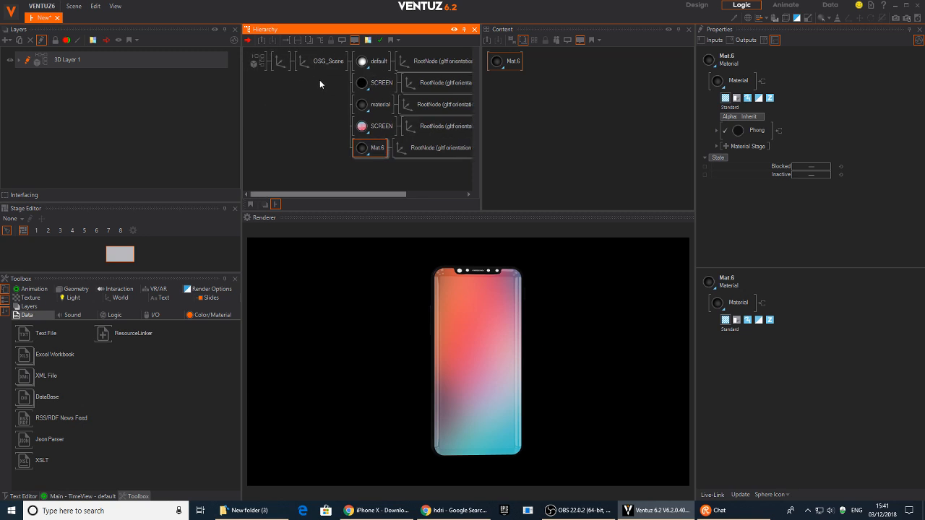
Set the Y rotation of the first Axis above OSG_Scene to -373.
left_click(281, 63)
mouse_move(810, 130)
left_mouse_down()
mouse_move(791, 129)
mouse_move(816, 129)
mouse_move(807, 135)
left_mouse_up()
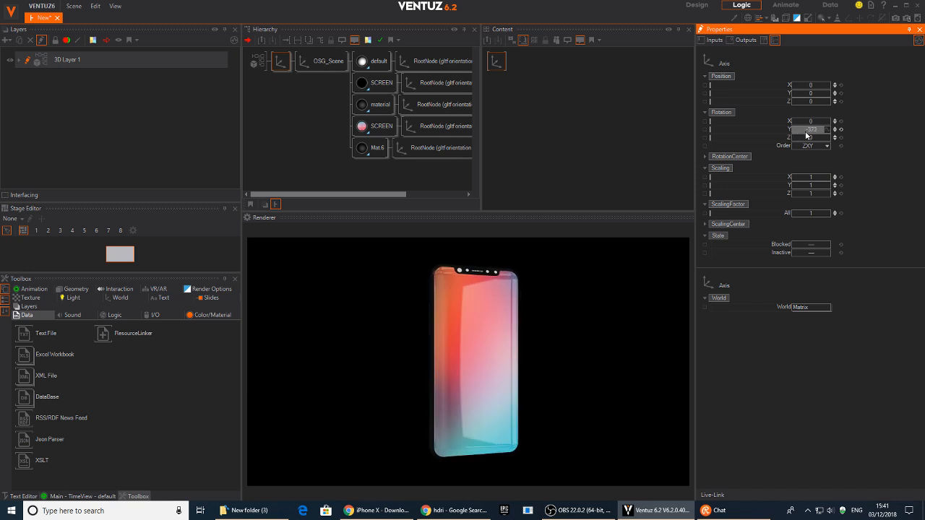
Add an Axis under the gradient SCREEN material and attach it to the RootNode, below Cube.1_0.
left_click(374, 126)
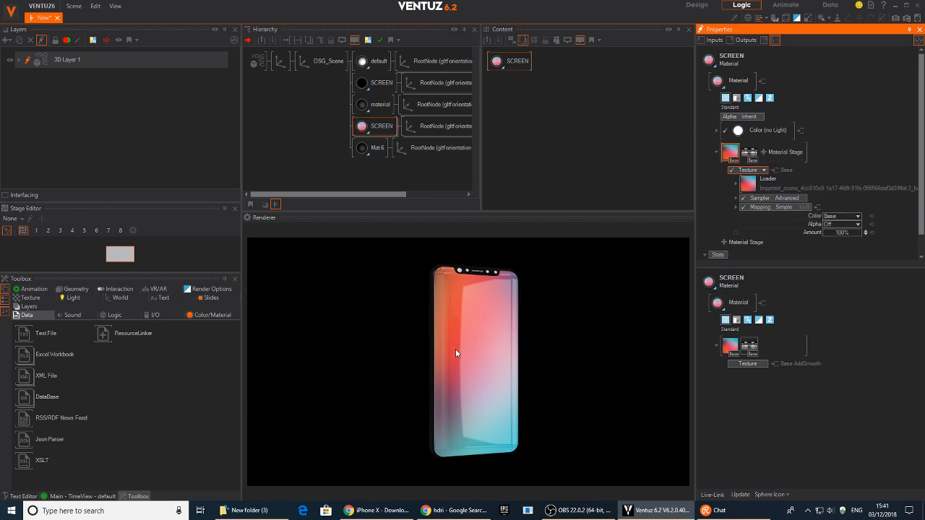
double_click(402, 134)
type("ax")
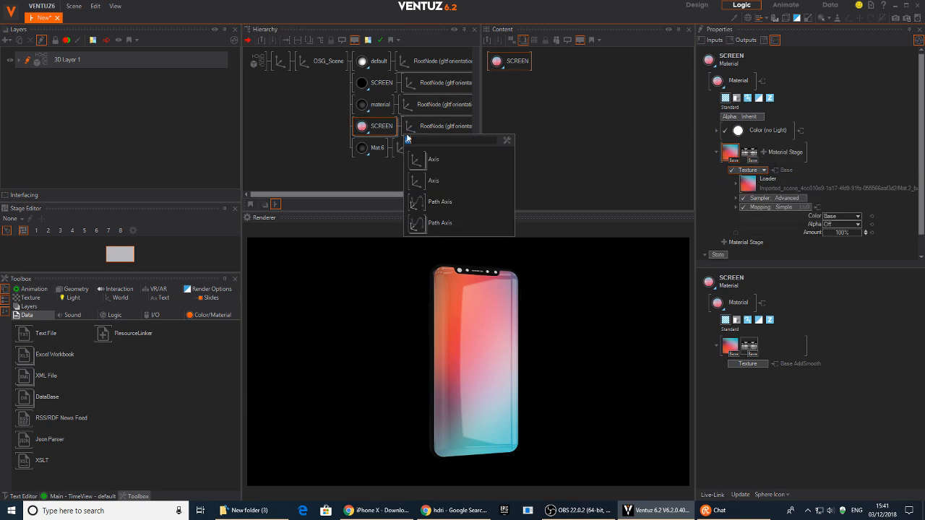
left_click(422, 159)
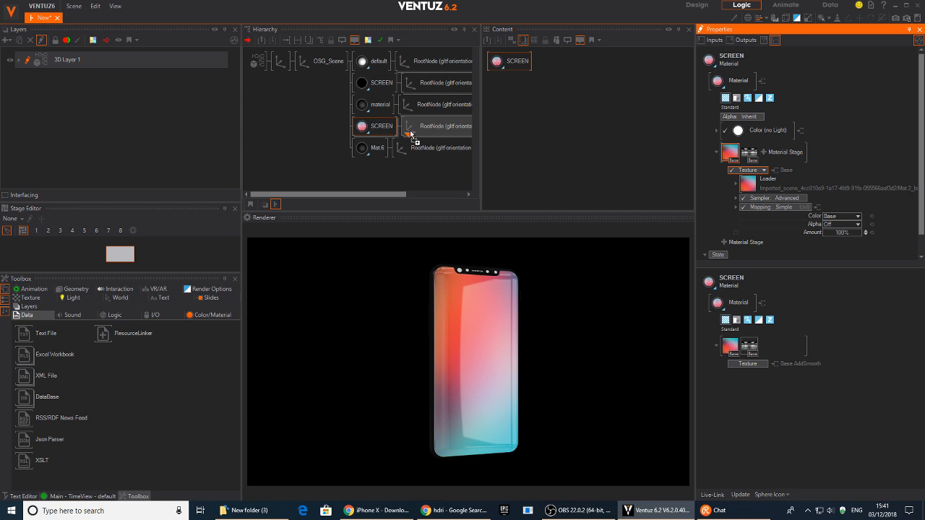
left_click(414, 139)
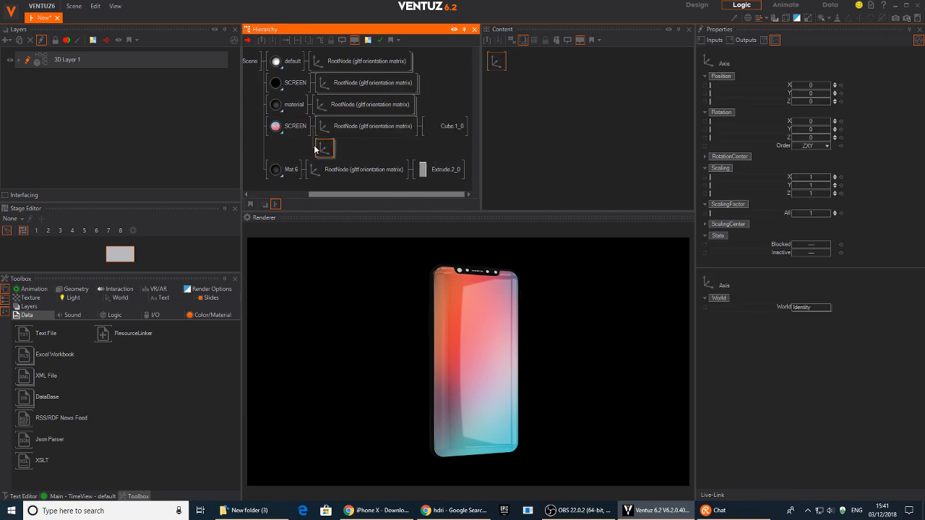
left_click_drag(316, 150, 402, 136)
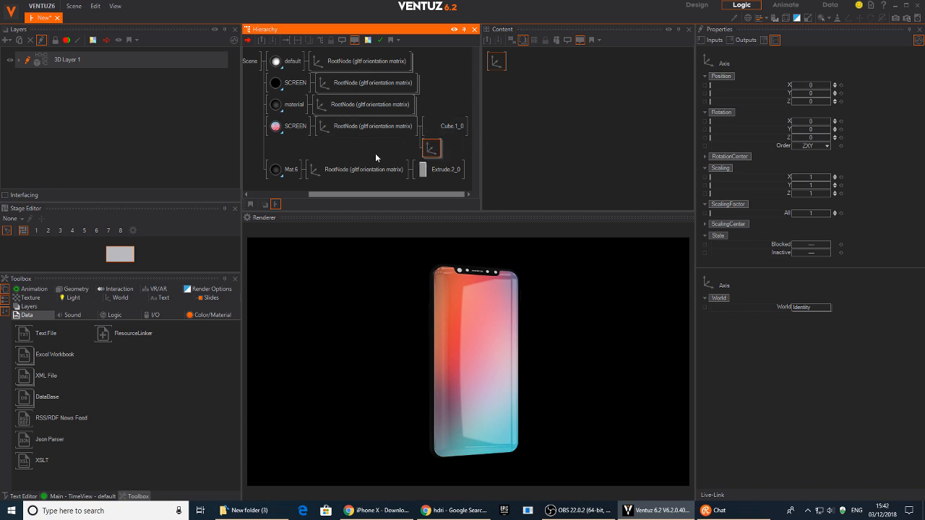
Attach a Circle to the new Axis and move both directly under OSG_Scene, below the gradient SCREEN material.
double_click(383, 152)
type("ci")
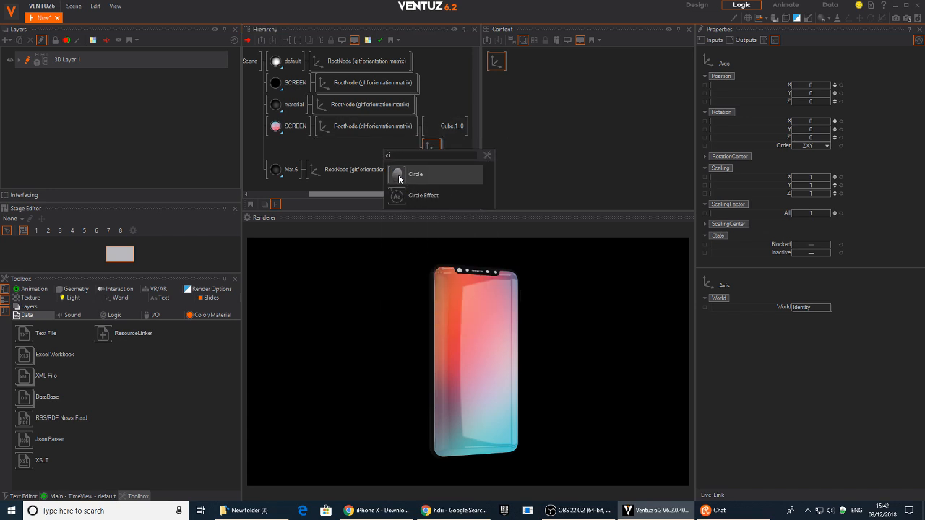
left_click(399, 176)
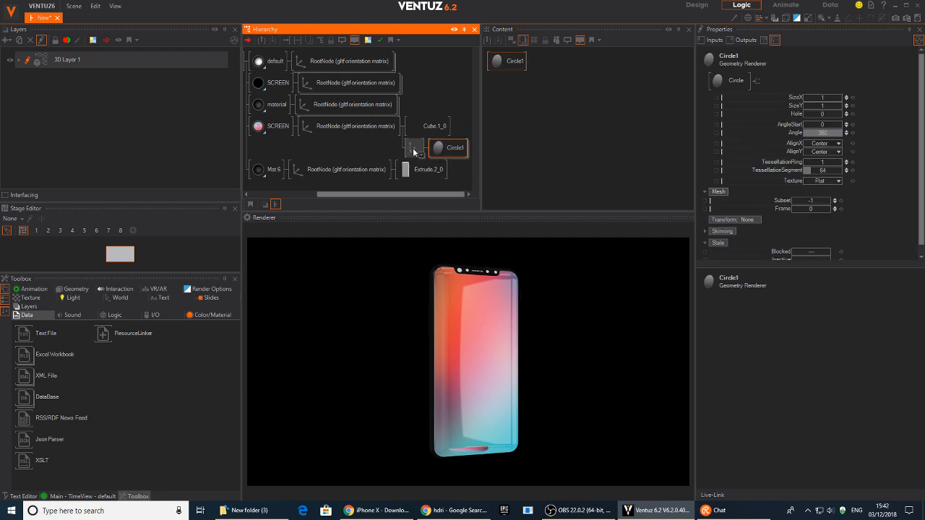
left_click(414, 148)
left_click_drag(280, 135, 281, 139)
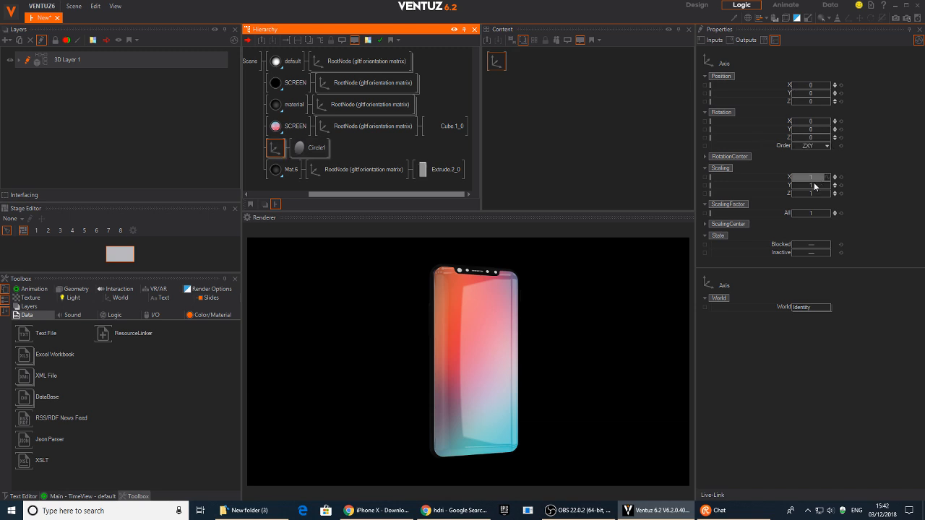
Enlarge the circle's Axis to a scaling factor of 28.1 and set its X rotation to -180.
left_click_drag(808, 214, 829, 212)
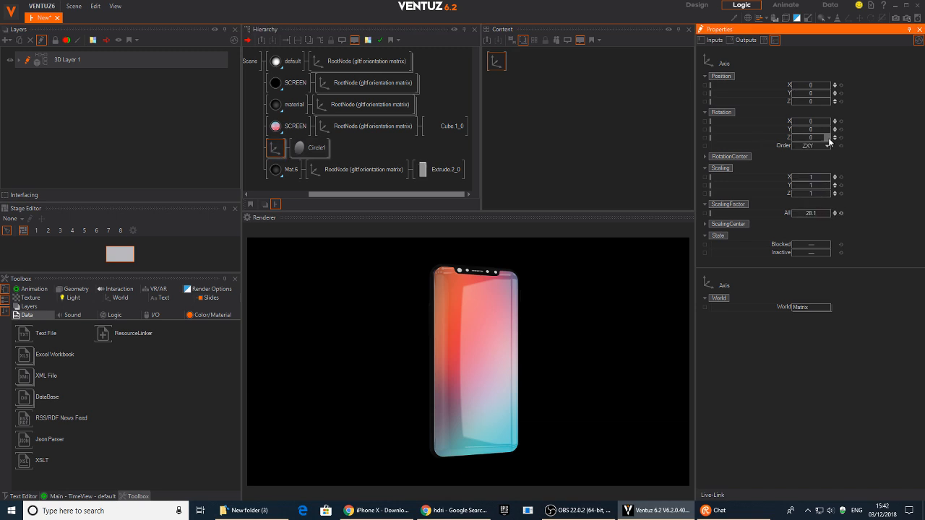
mouse_move(814, 122)
left_mouse_down()
mouse_move(792, 120)
mouse_move(821, 120)
left_mouse_up()
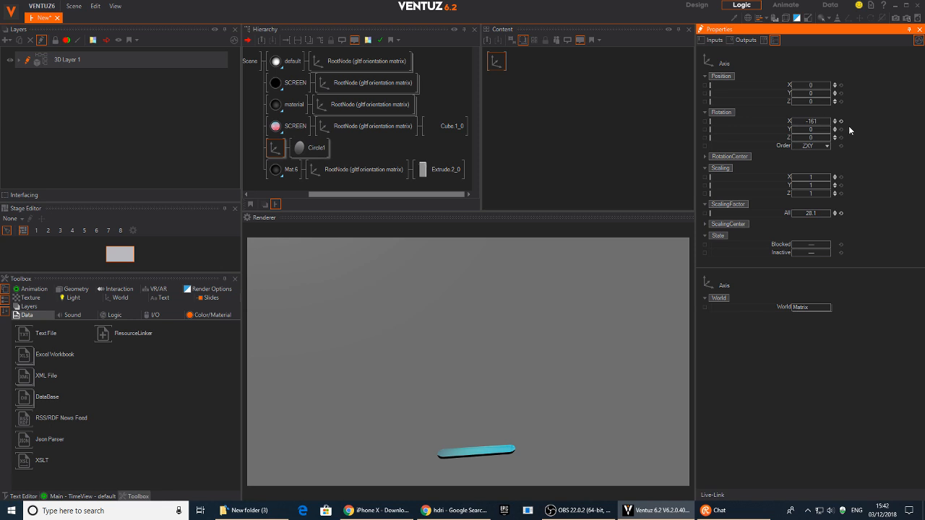
type("-180")
key("Return")
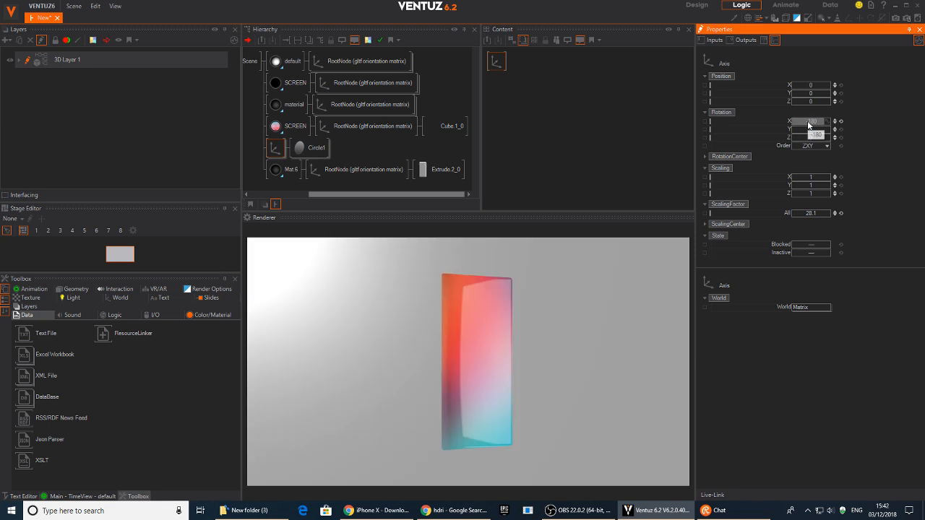
Set the circle's Axis scaling factor to 1.84 and its position to X -0.31, Y 3.07, Z 0.015.
left_click(839, 213)
left_click_drag(810, 214, 826, 209)
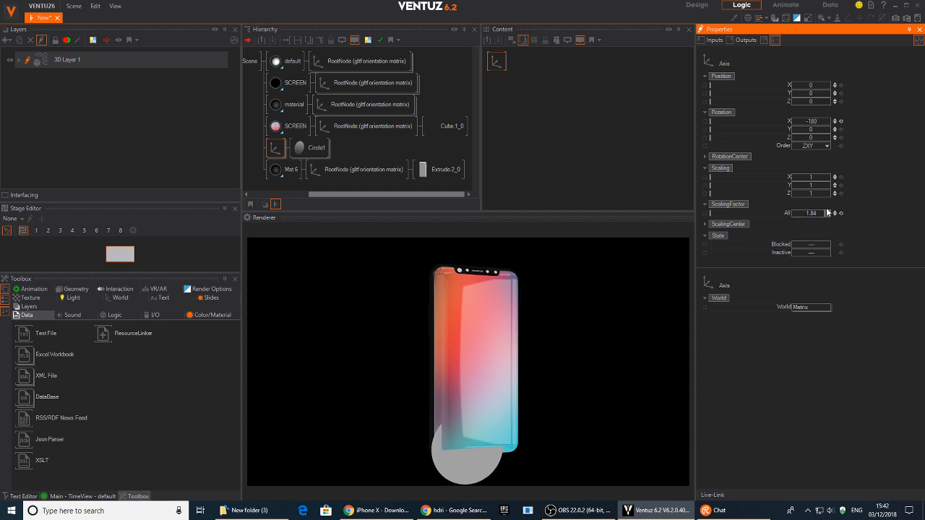
left_click_drag(815, 93, 798, 84)
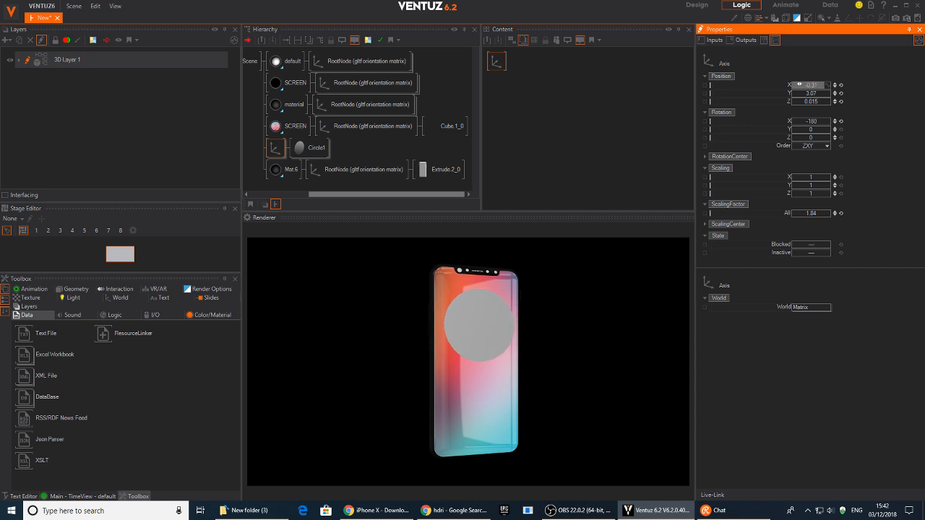
Copy the gradient SCREEN material onto the circle's Axis and delete the gradient texture stage from the copy.
left_click(280, 130)
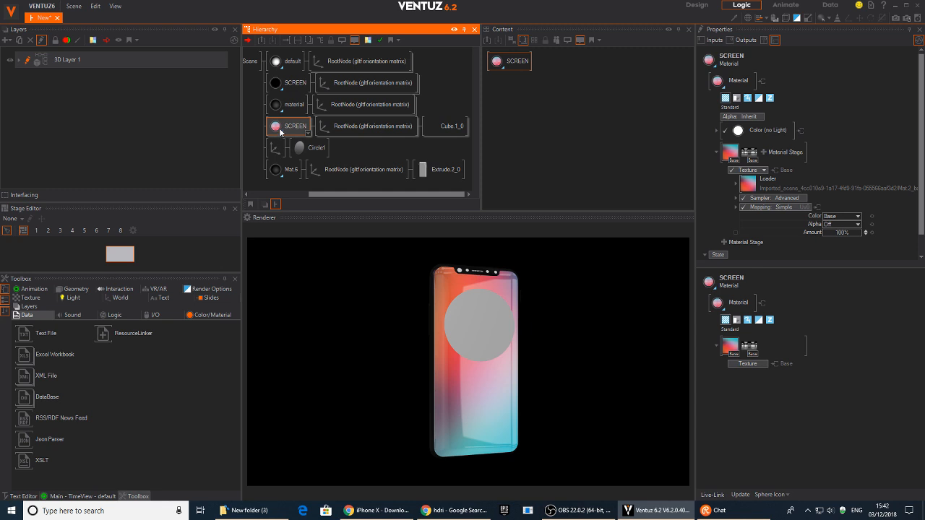
left_click_drag(281, 129, 278, 151, "ctrl")
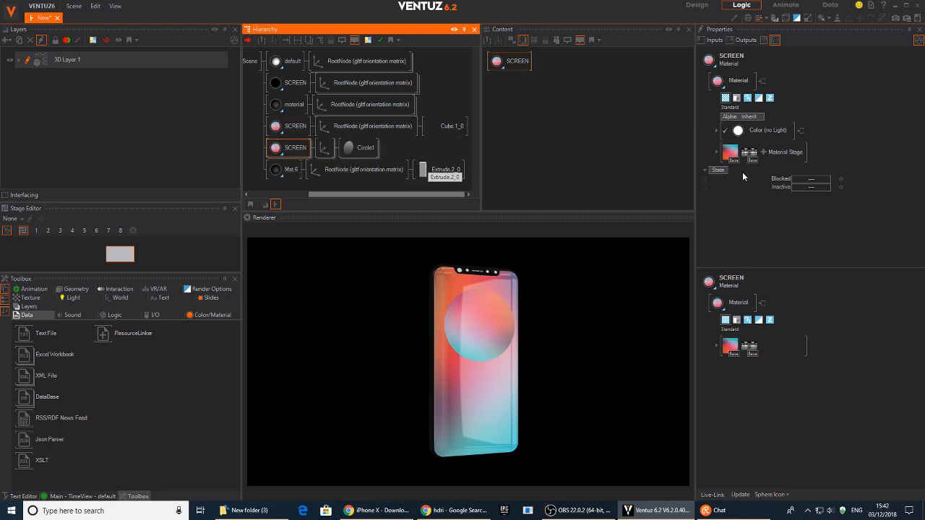
left_click(725, 157)
key("Delete")
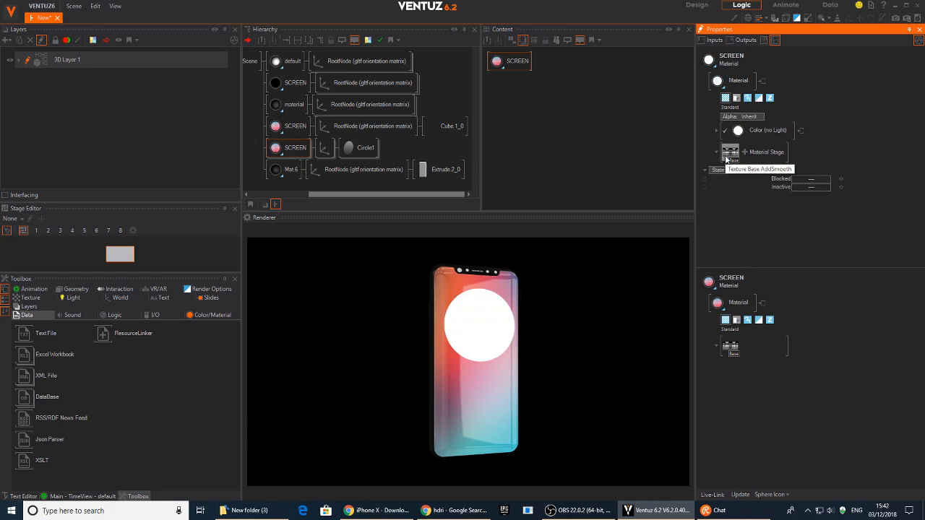
left_click(287, 149)
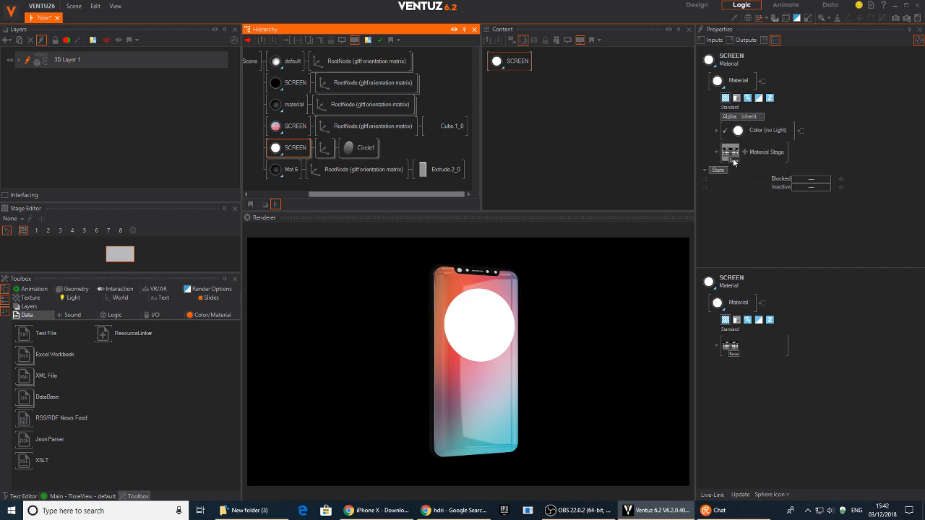
Switch the circle's SCREEN material to Base Color shading and give it a purple base colour (R 102).
left_click(769, 130)
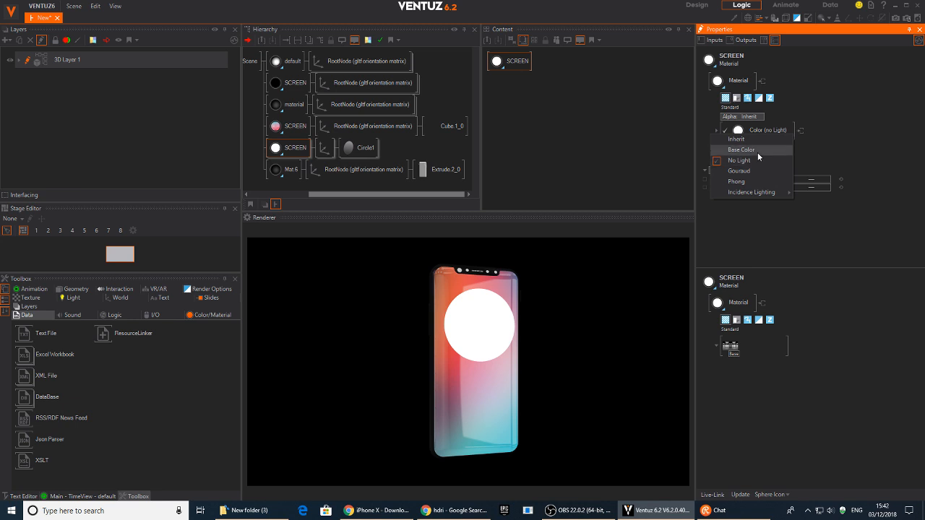
left_click(758, 150)
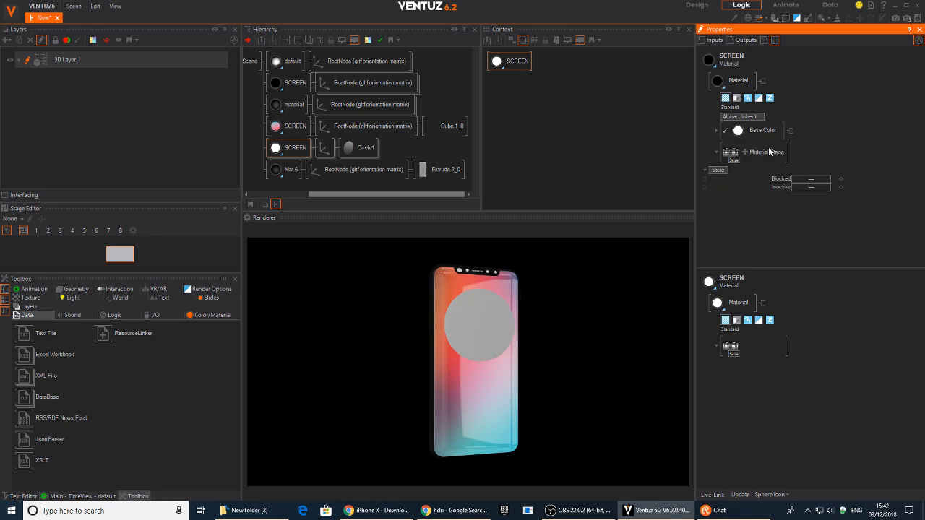
left_click(716, 130)
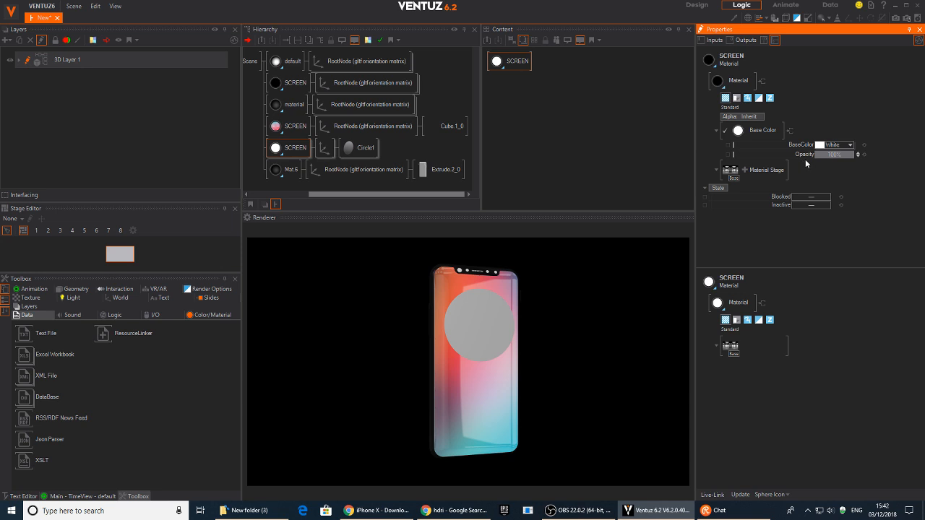
left_click(849, 145)
left_click_drag(794, 180, 791, 185)
left_click_drag(816, 179, 868, 174)
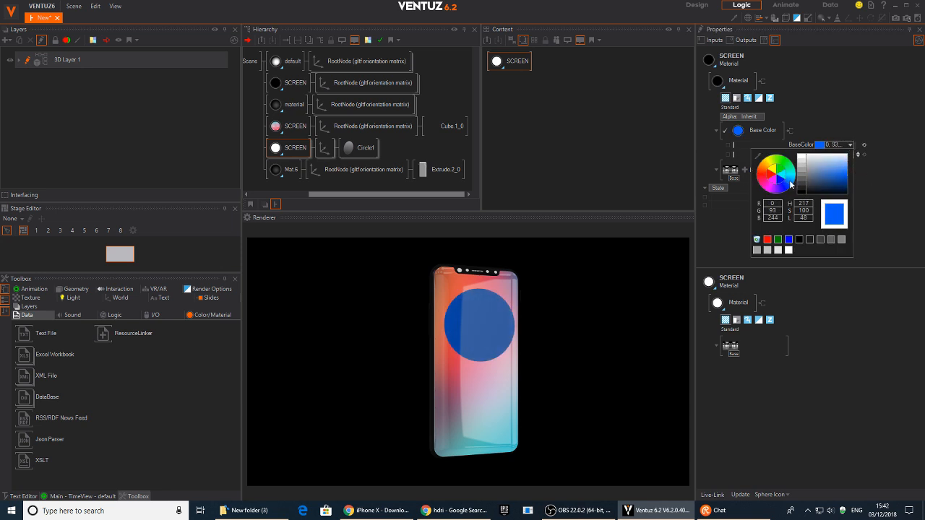
left_click(778, 191)
mouse_move(778, 190)
left_mouse_down()
mouse_move(761, 192)
mouse_move(761, 168)
mouse_move(782, 165)
mouse_move(792, 186)
mouse_move(826, 176)
mouse_move(782, 190)
left_mouse_up()
mouse_move(772, 194)
left_mouse_down()
mouse_move(786, 189)
mouse_move(778, 192)
left_mouse_up()
left_click(865, 185)
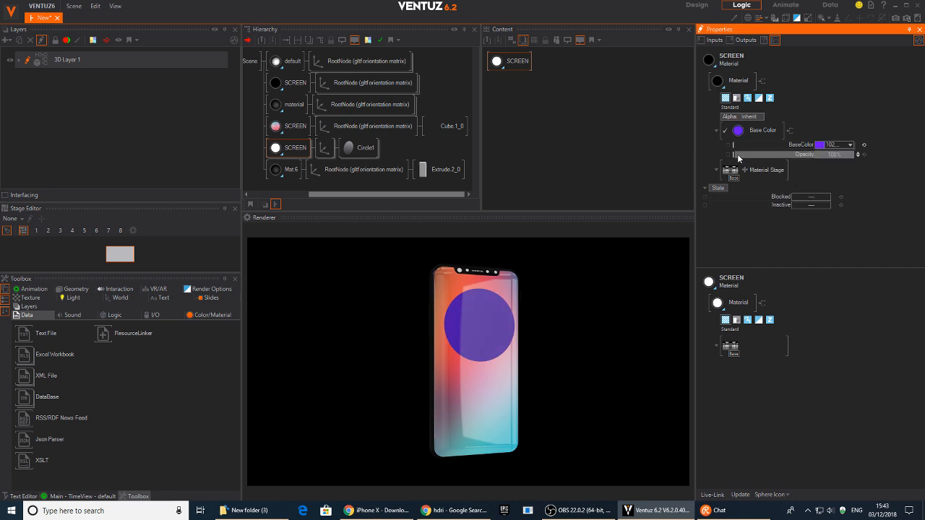
Shape the circle into a thin three-quarter ring with its Angle and Hole values, and set its Axis Z position to 0.005.
left_click(354, 150)
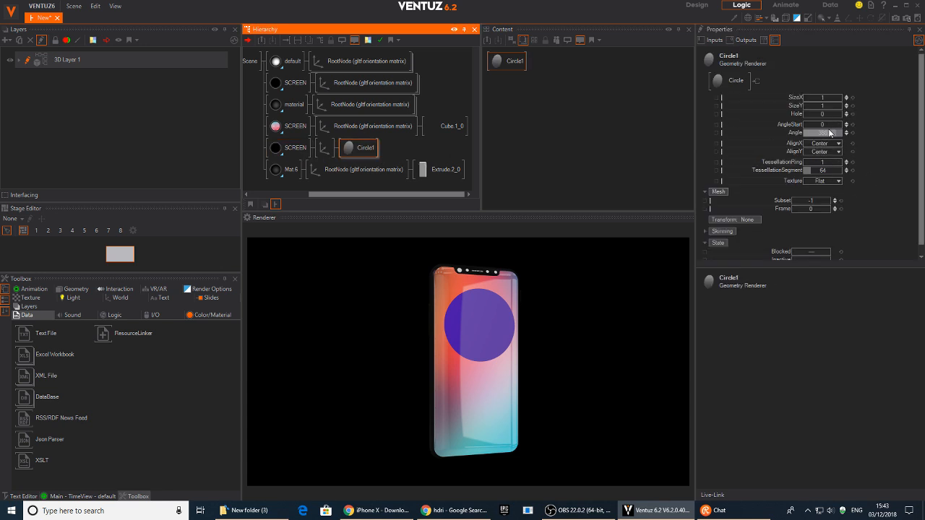
mouse_move(829, 125)
left_mouse_down()
mouse_move(818, 131)
mouse_move(830, 133)
mouse_move(828, 114)
mouse_move(841, 114)
left_mouse_up()
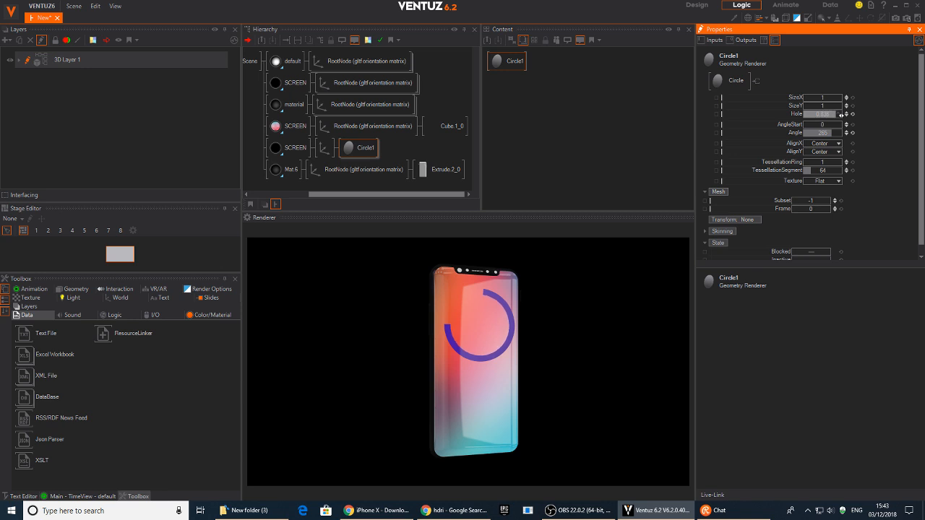
left_click(325, 147)
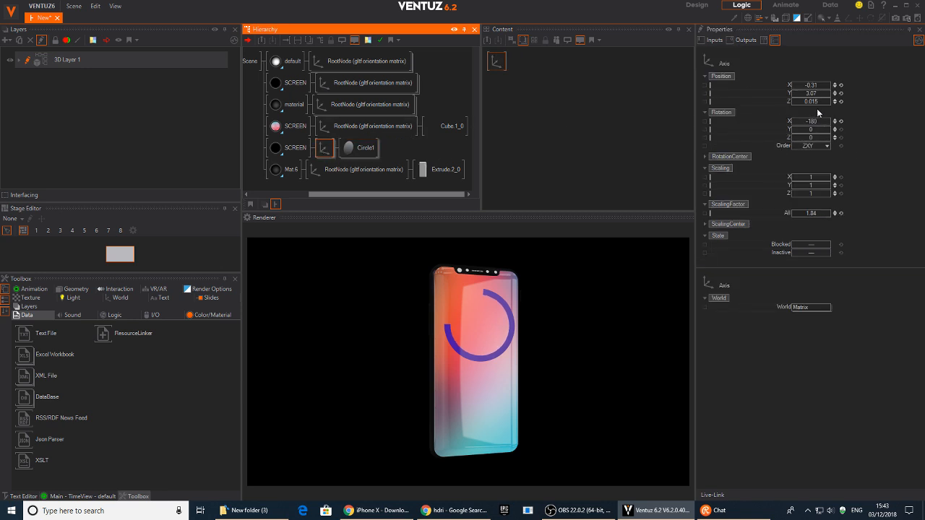
mouse_move(815, 101)
left_mouse_down()
mouse_move(794, 101)
mouse_move(802, 98)
left_mouse_up()
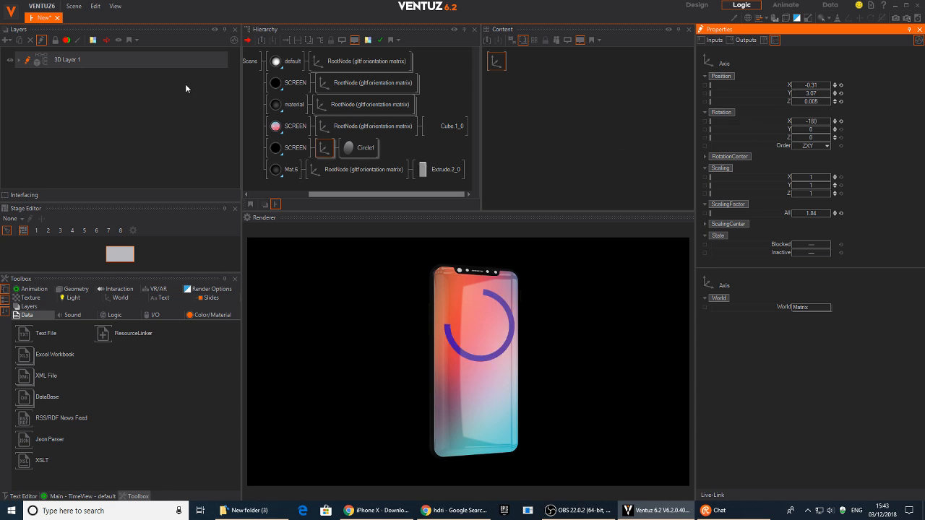
Turn the phone to Y rotation -334 and switch the ring's SCREEN material to No Light shading.
middle_click_drag(252, 93, 326, 101)
left_click(276, 69)
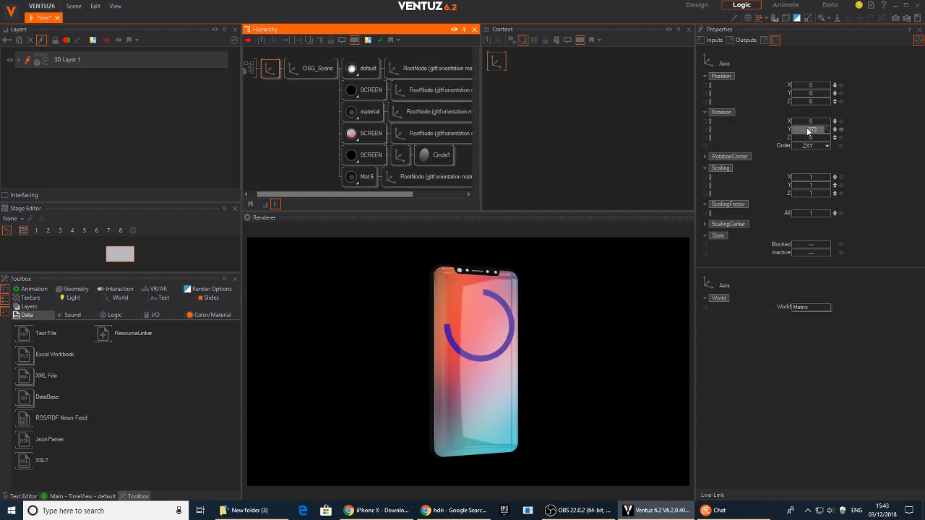
left_click_drag(811, 130, 821, 130)
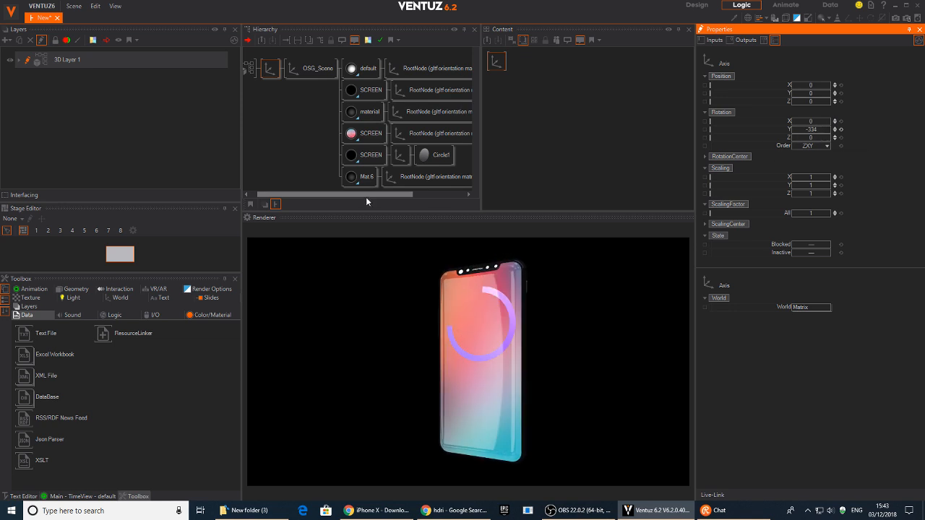
left_click(354, 154)
left_click(767, 132)
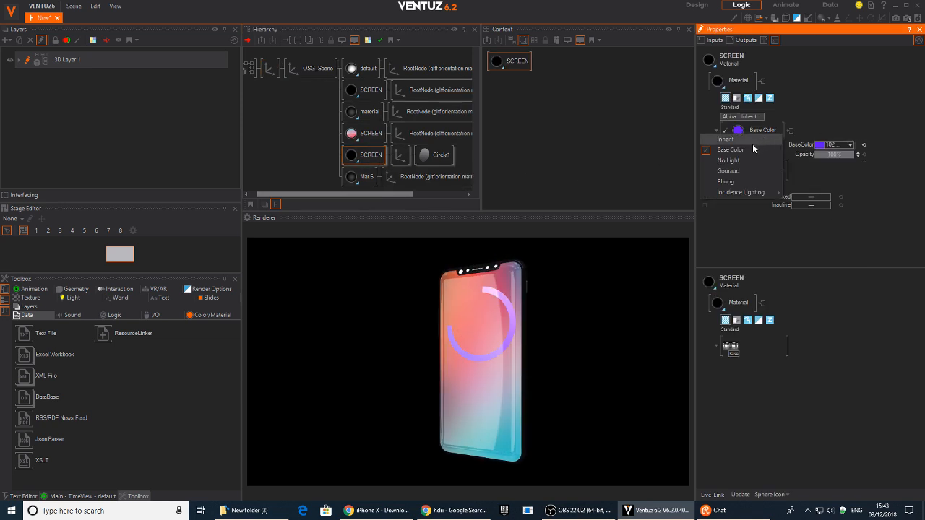
left_click(739, 161)
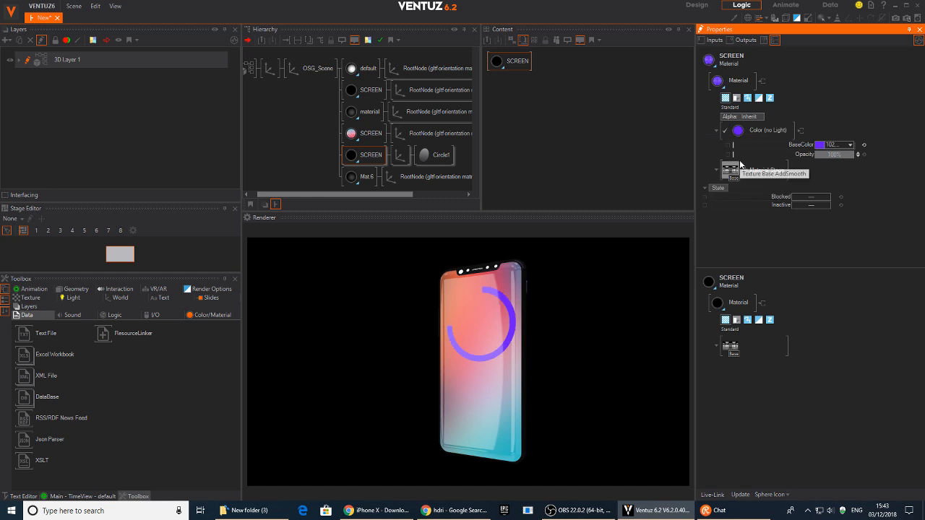
Turn the phone back slightly around Y and set the ring's Axis scaling factor to 1.6.
left_click(269, 69)
left_click_drag(811, 129, 791, 134)
left_click(401, 155)
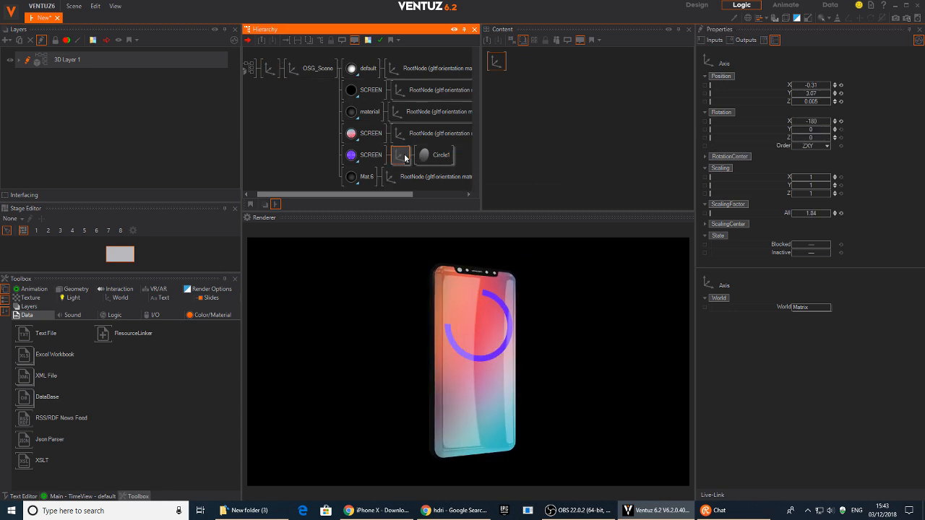
left_click_drag(803, 213, 803, 210)
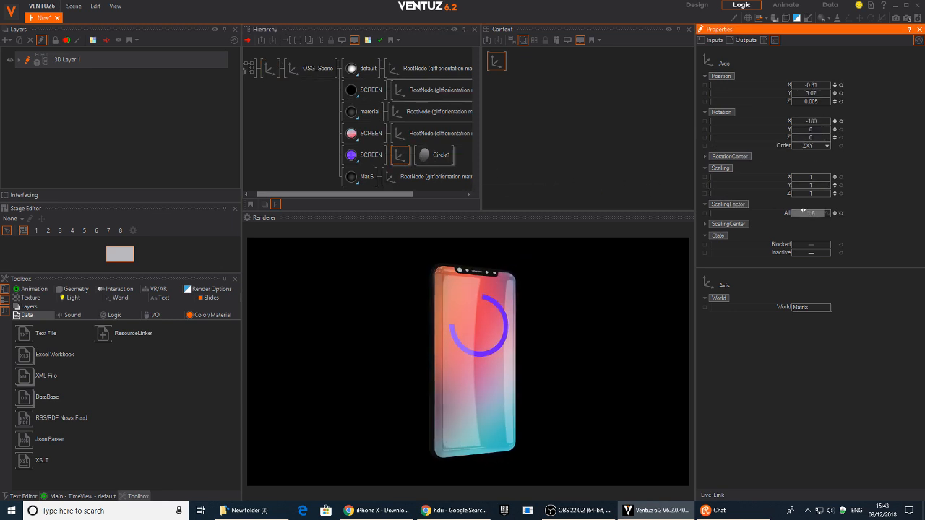
Add a new Axis under the purple SCREEN material, parallel to the circle's Axis, and attach a 2D Text node to it.
right_click(400, 156)
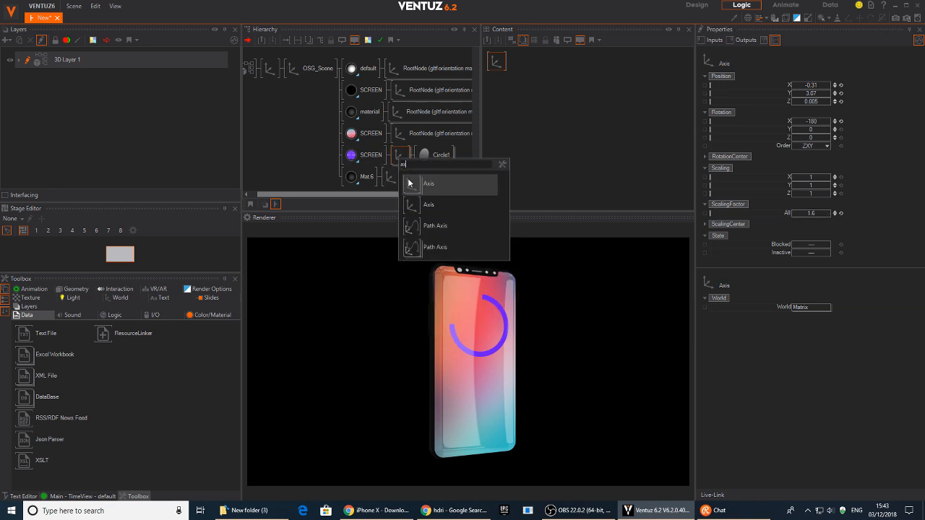
left_click(407, 182)
key("space")
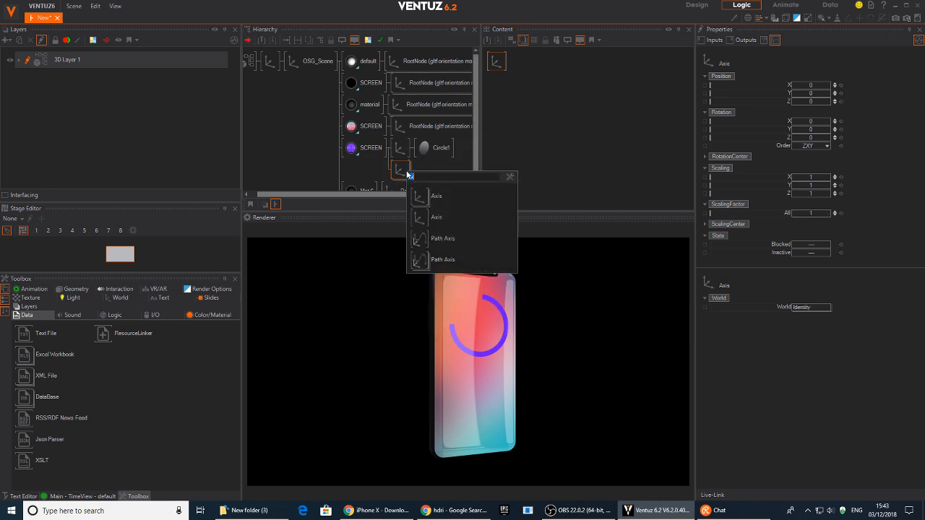
type("te")
left_click(417, 243)
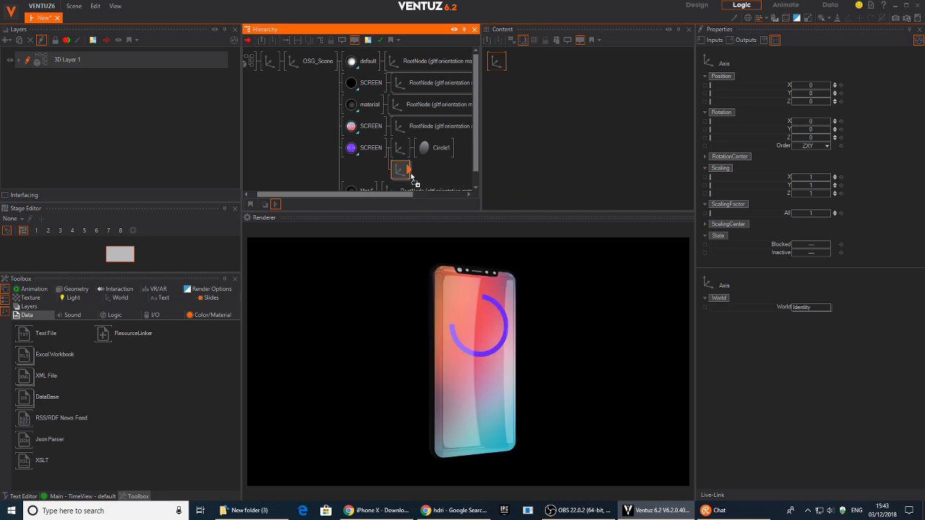
left_click(433, 185)
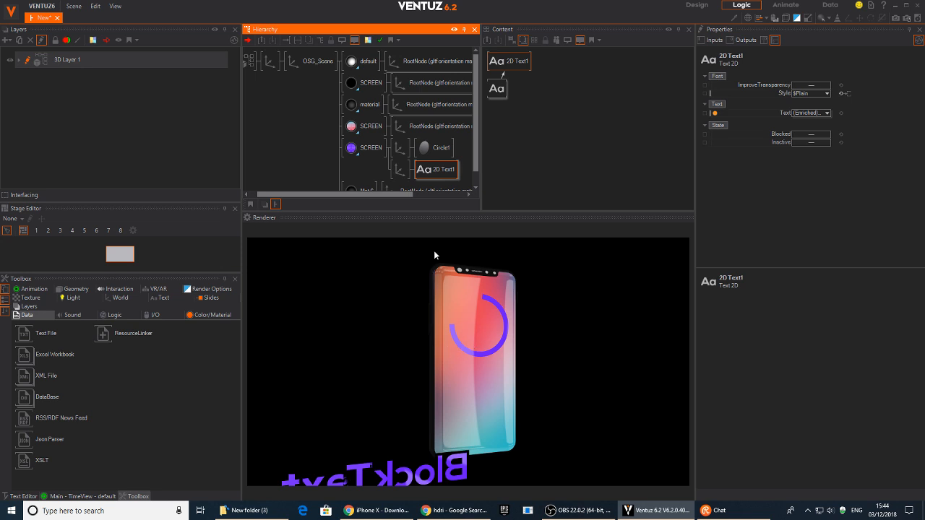
Set the text's Axis to Y rotation -180, with Y position 2.97 and Z position 0.013.
left_click(404, 172)
mouse_move(817, 130)
left_mouse_down()
mouse_move(791, 126)
mouse_move(809, 131)
left_mouse_up()
left_click_drag(814, 94, 831, 96)
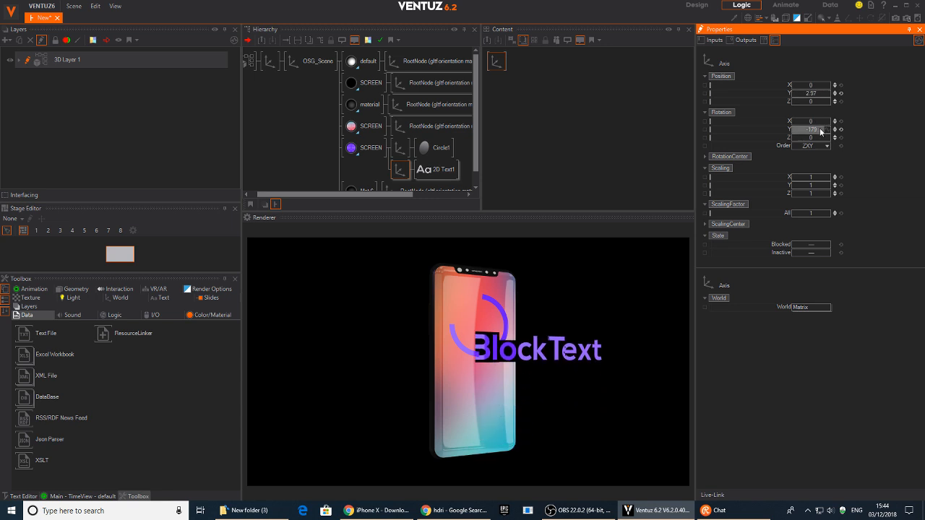
double_click(815, 129)
type("-180")
key("Return")
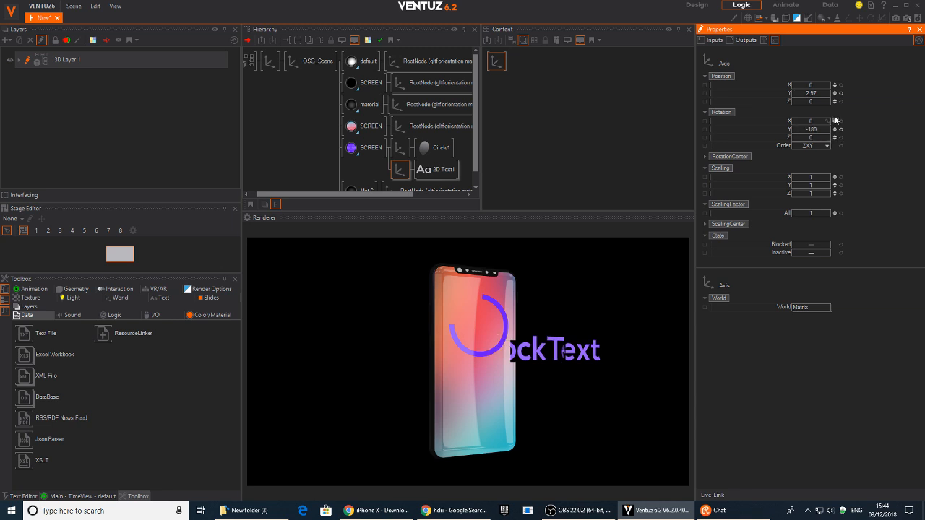
mouse_move(818, 100)
left_mouse_down()
mouse_move(803, 101)
mouse_move(826, 101)
left_mouse_up()
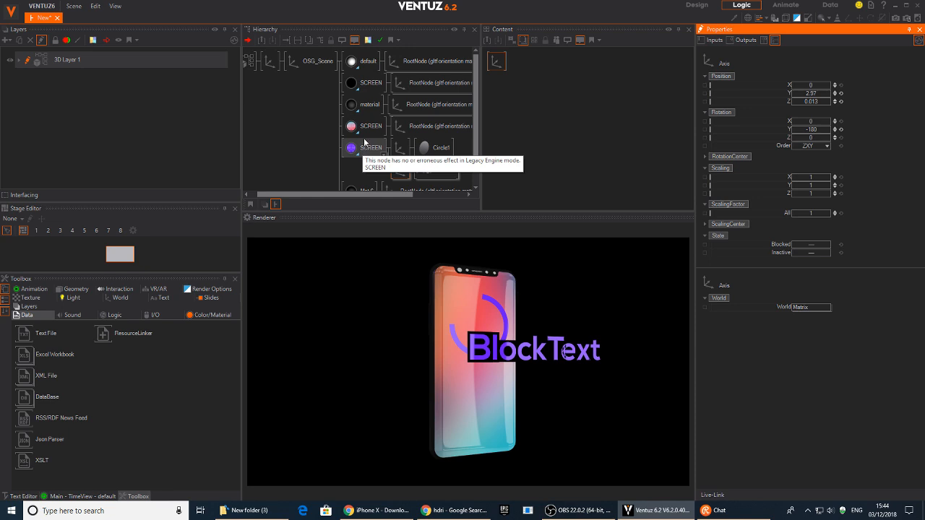
Shrink the text to a scaling factor of 0.28 and move its Axis to X 0.3, Y 3.24.
left_click_drag(365, 143, 362, 176)
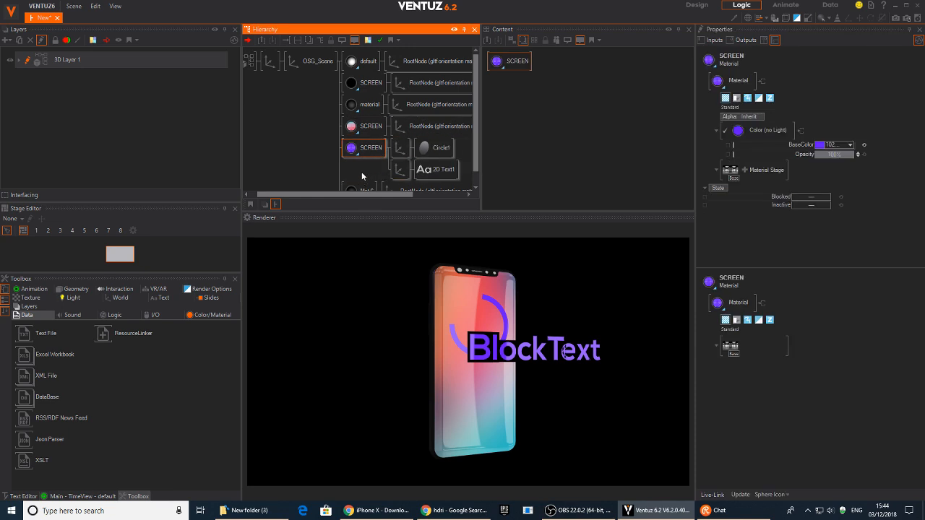
left_click(731, 171)
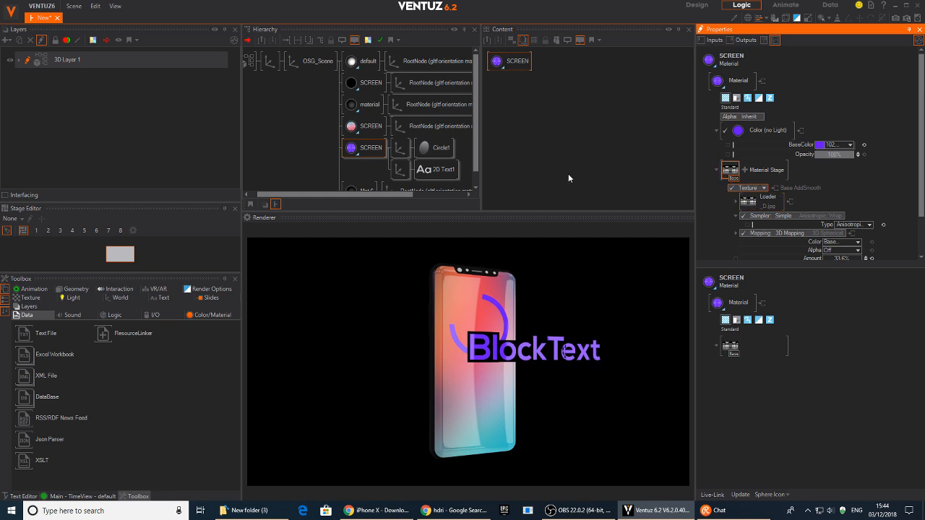
left_click(402, 170)
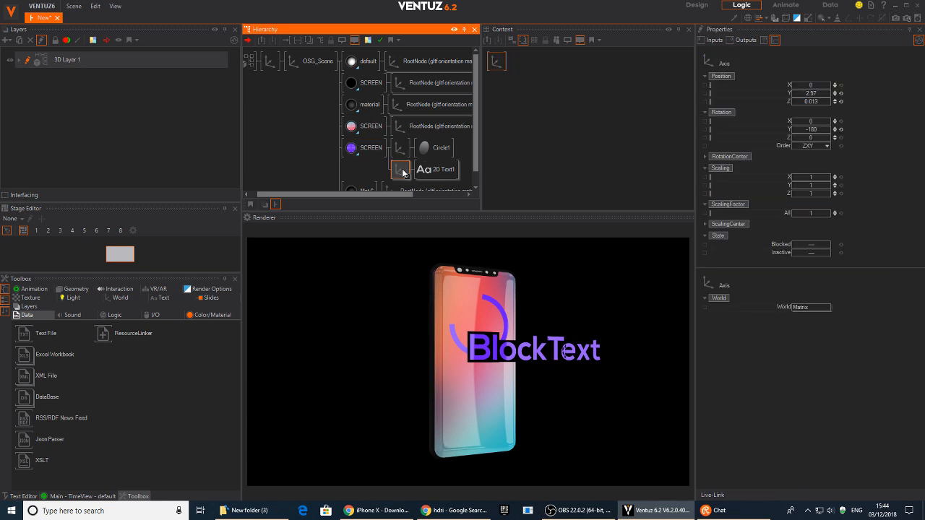
left_click_drag(812, 212, 805, 216)
mouse_move(830, 99)
left_mouse_down()
mouse_move(816, 88)
mouse_move(826, 84)
left_mouse_up()
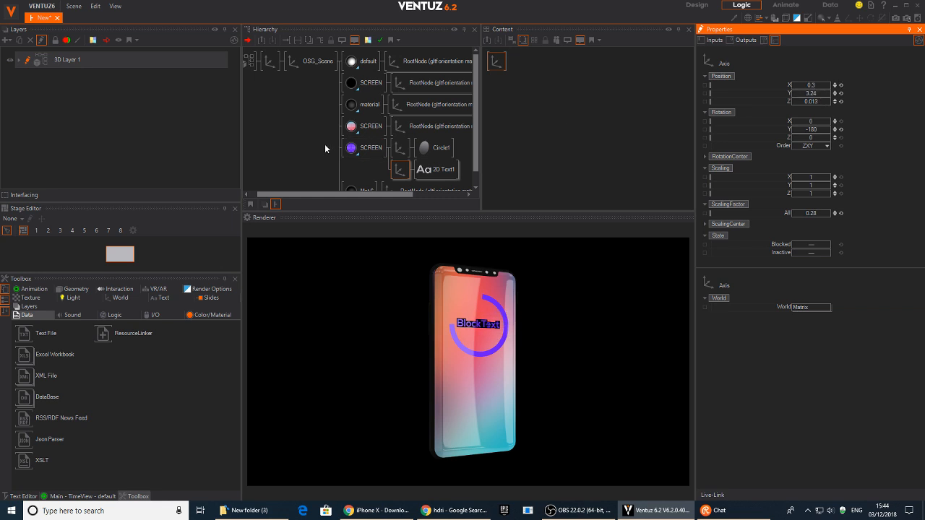
Replace the 2D Text under its Axis with a Text 3D node and set the text style to Plain.
left_click(365, 147)
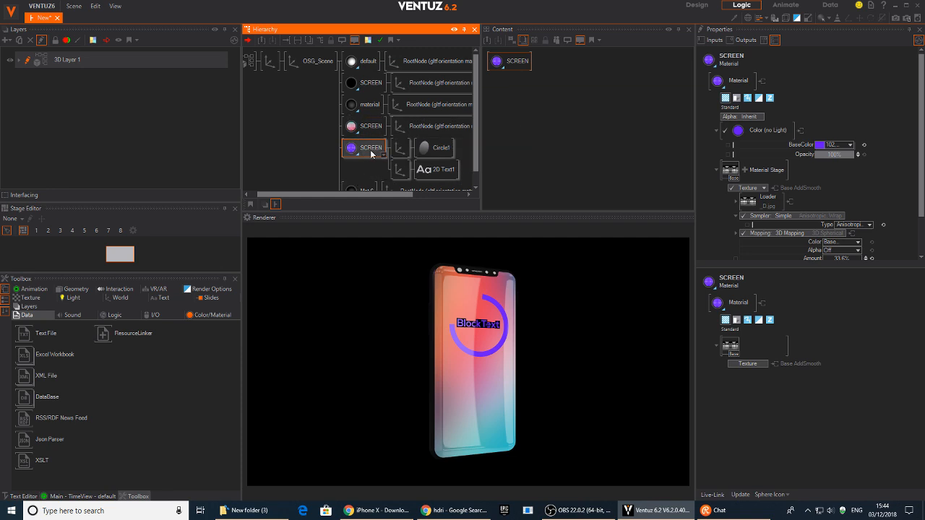
left_click(400, 169)
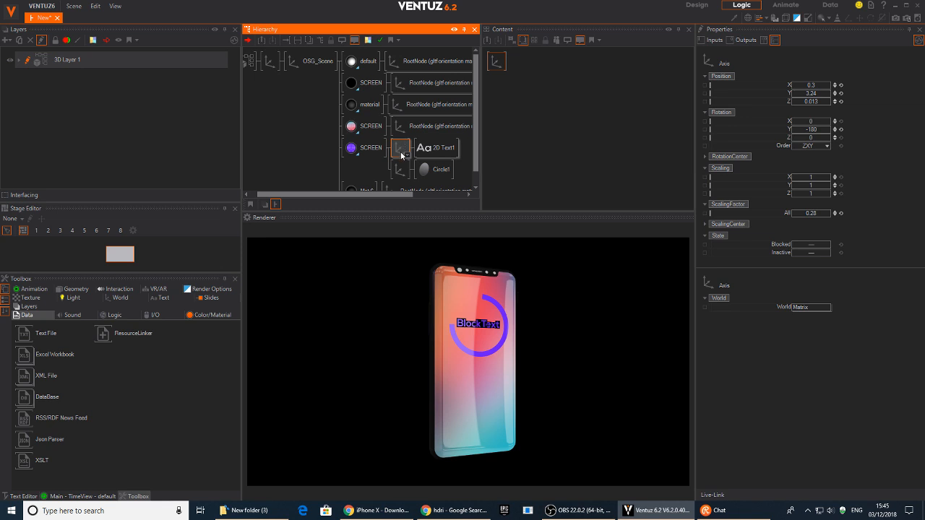
left_click(434, 171)
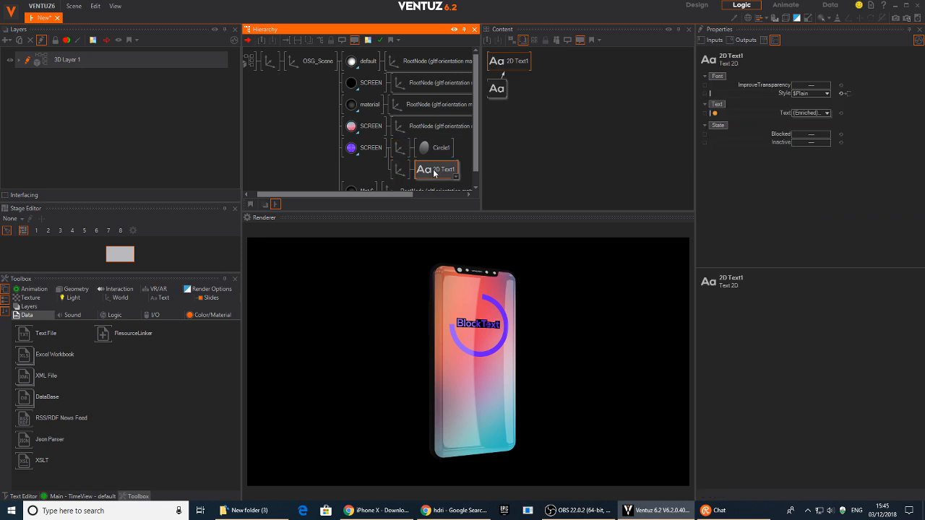
key("Delete")
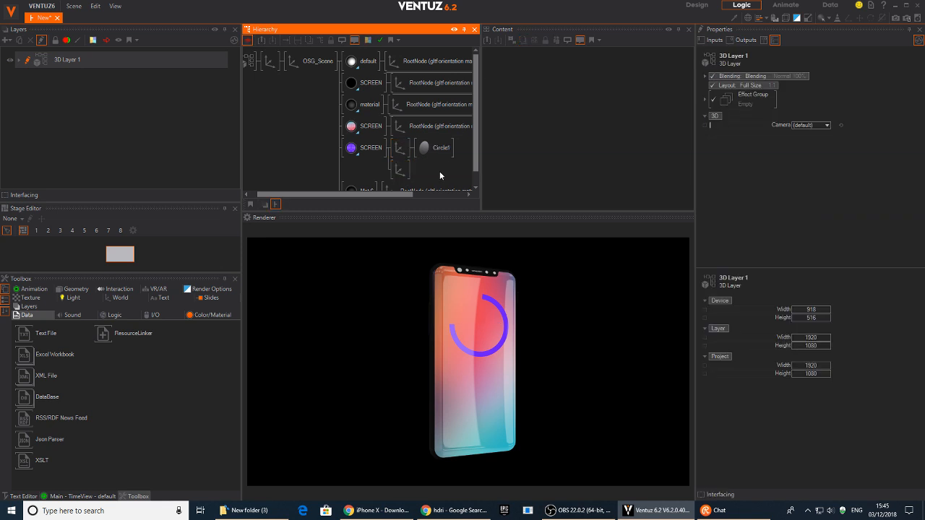
double_click(439, 172)
type("3d")
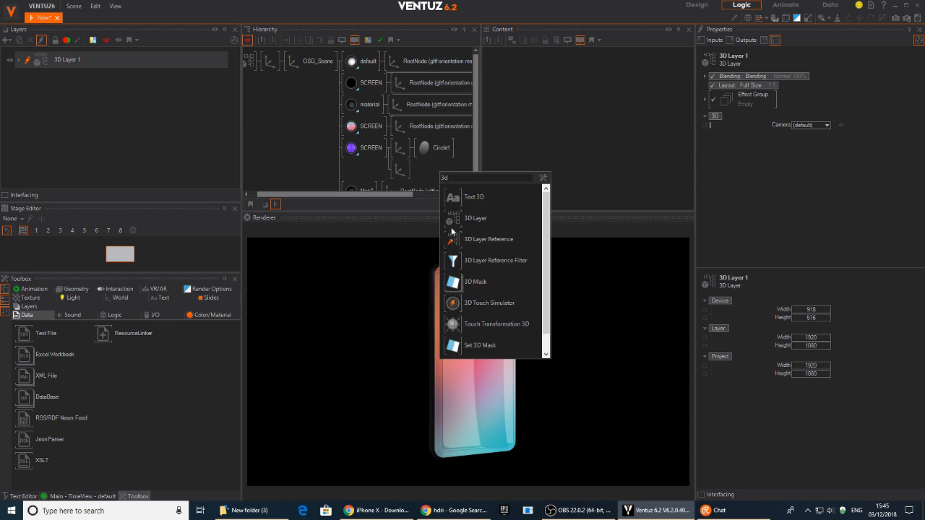
double_click(427, 174)
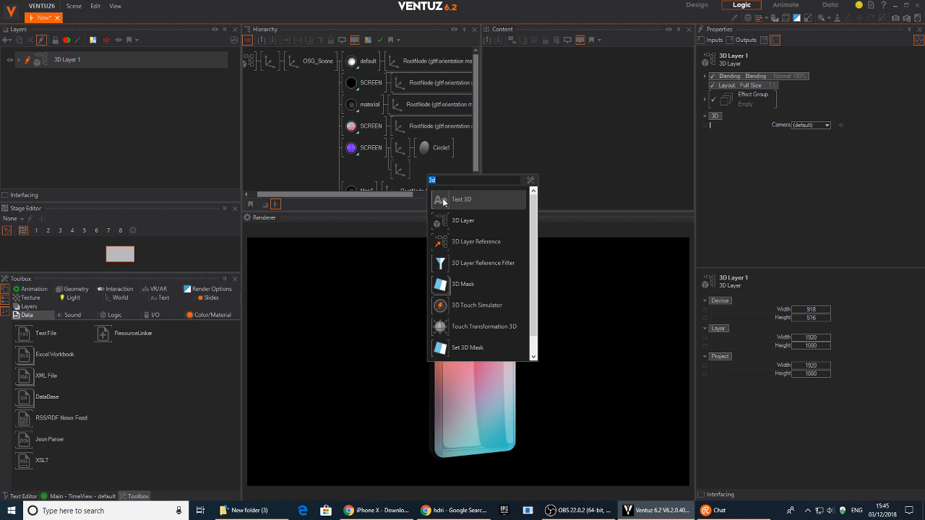
left_click_drag(442, 200, 408, 169)
left_click(432, 177)
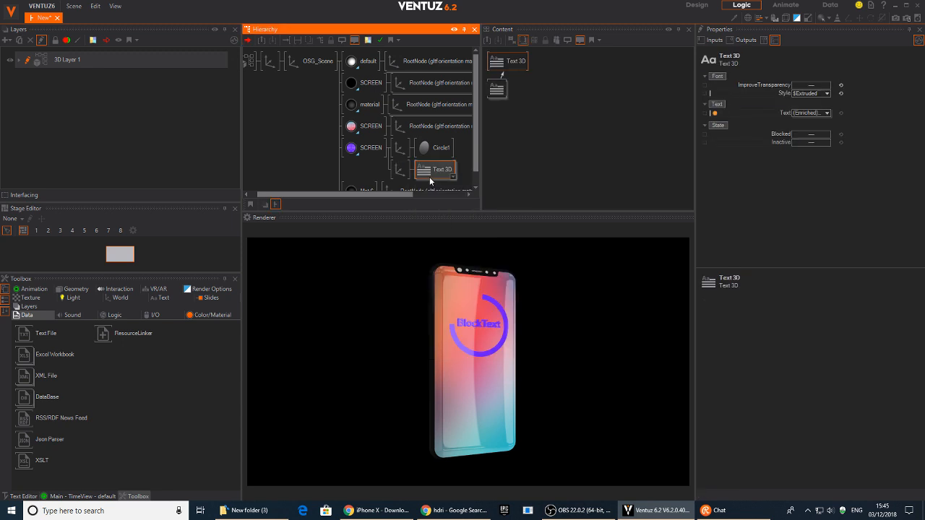
left_click(823, 93)
left_click(812, 123)
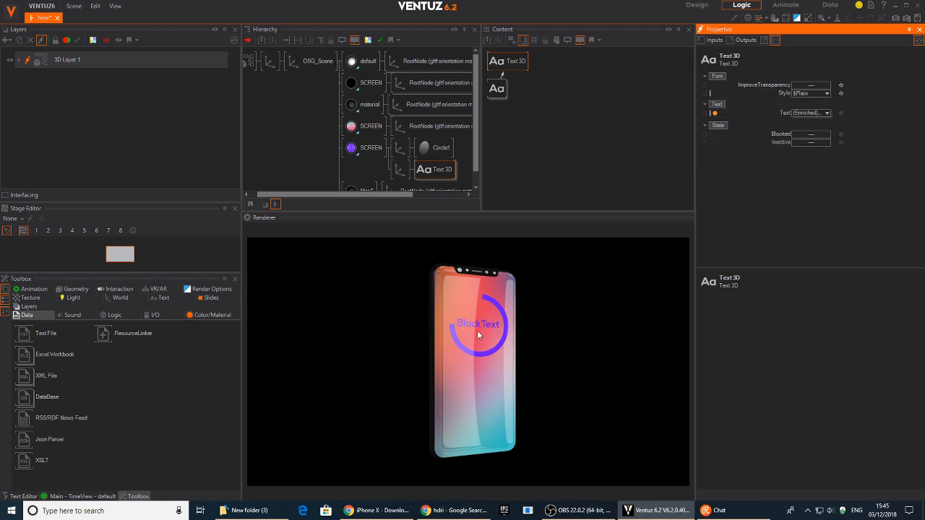
Set both the LineAlignment and the TextAlignment of the Text 3D's Block Text to Center.
left_click(437, 170)
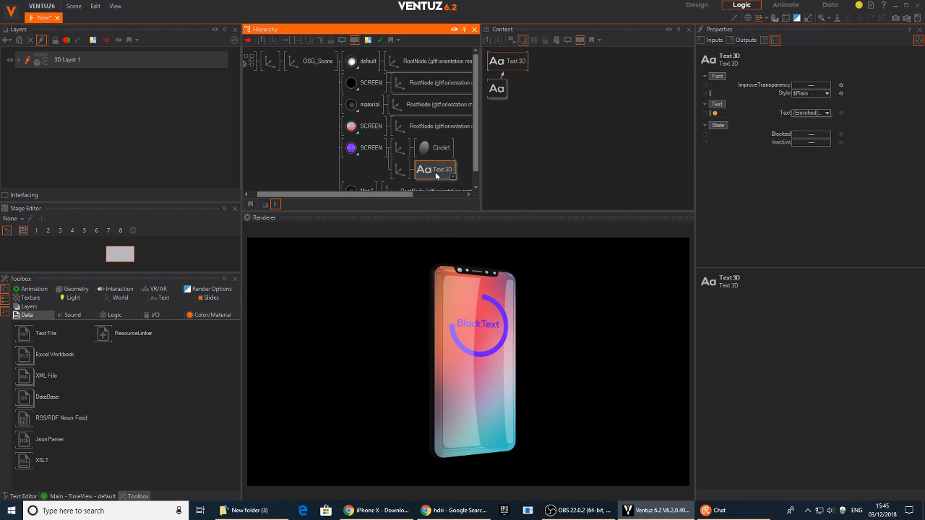
left_click(502, 92)
left_click(826, 162)
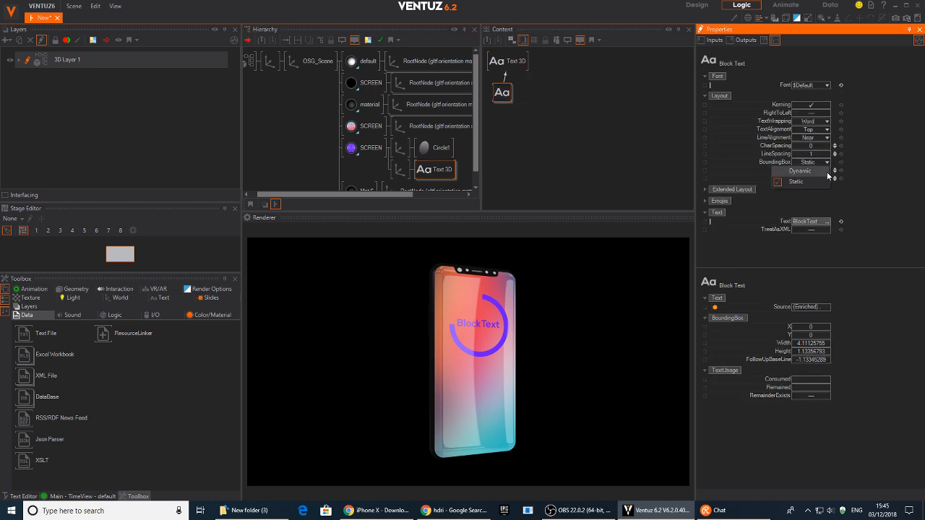
left_click(833, 139)
left_click(828, 138)
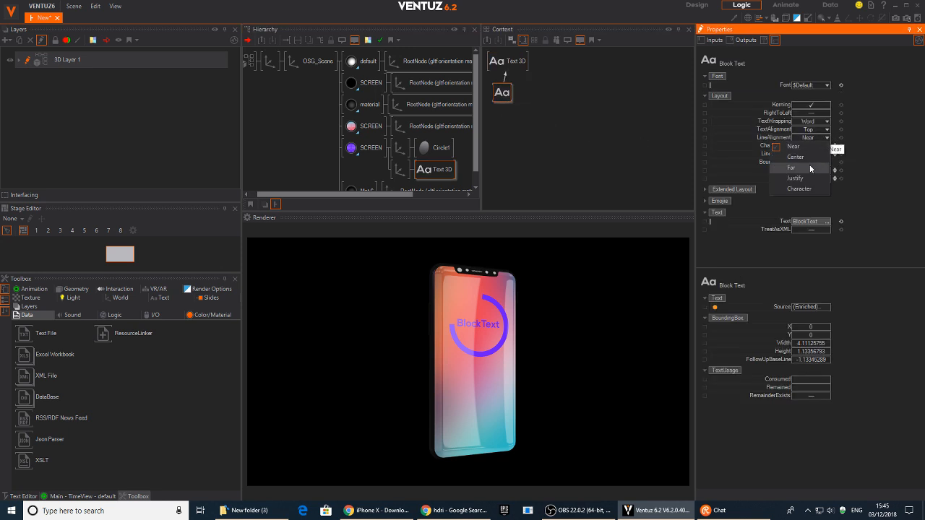
left_click(810, 160)
left_click(827, 129)
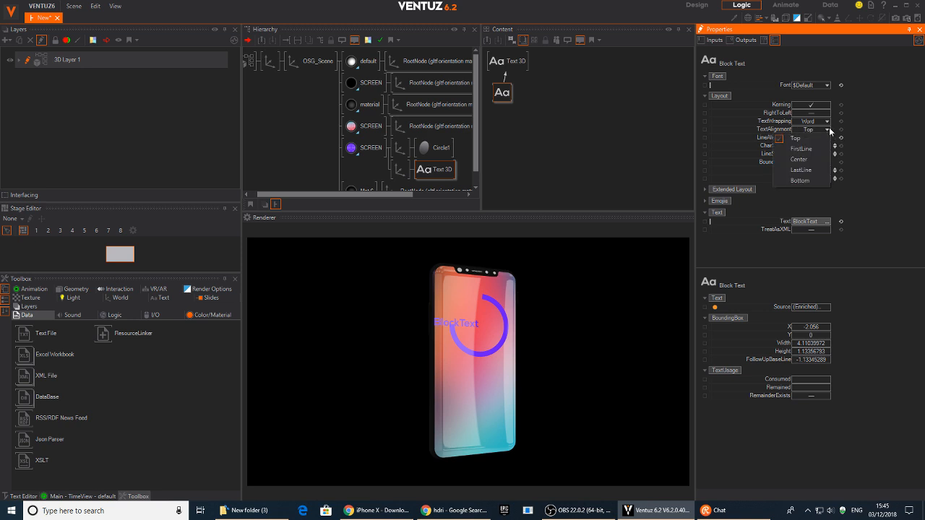
left_click(820, 160)
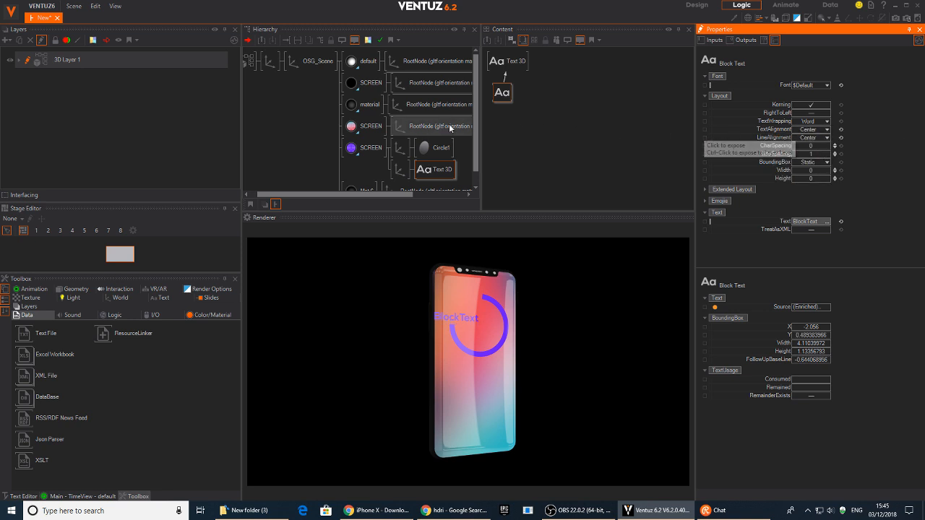
Reset the text Axis's X position and set it to -0.2.
left_click(401, 170)
left_click(841, 86)
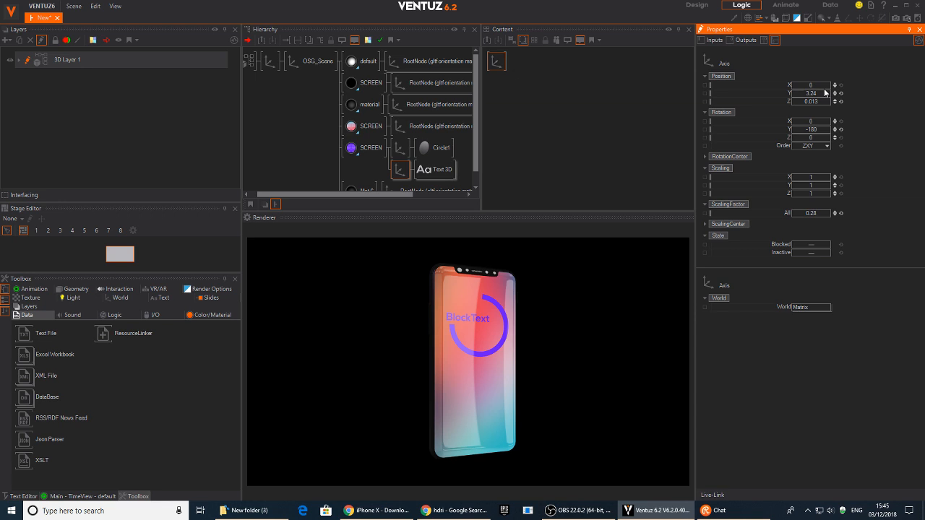
left_click_drag(817, 86, 788, 84)
Change the Block Text content to 71%.
left_click(434, 170)
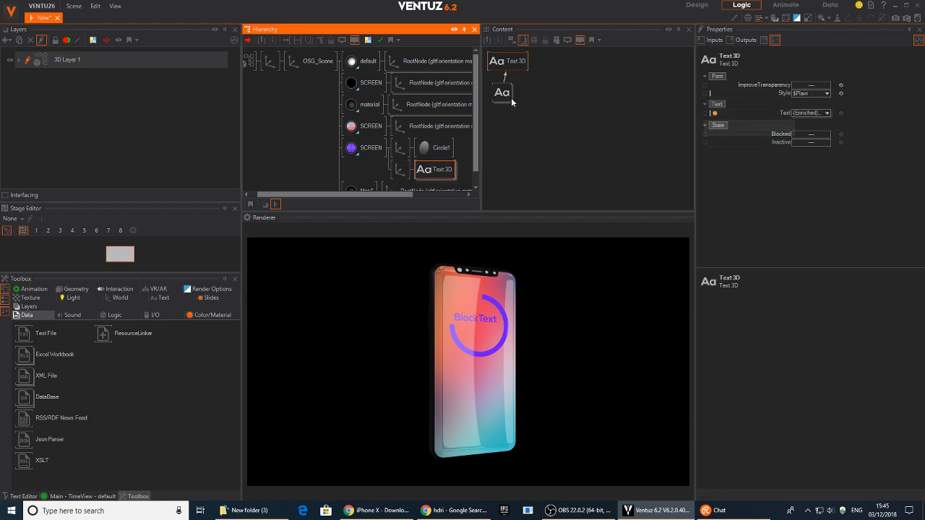
left_click_drag(513, 102, 533, 112)
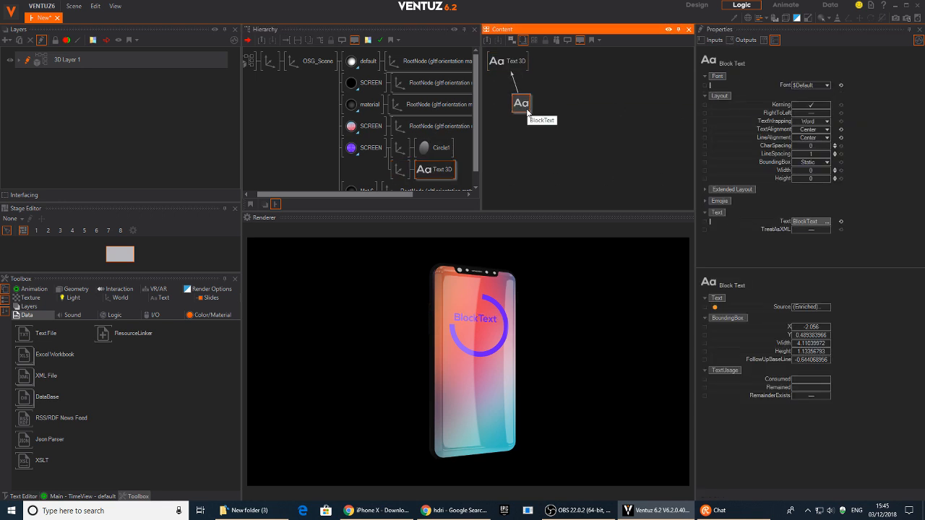
left_click(816, 222)
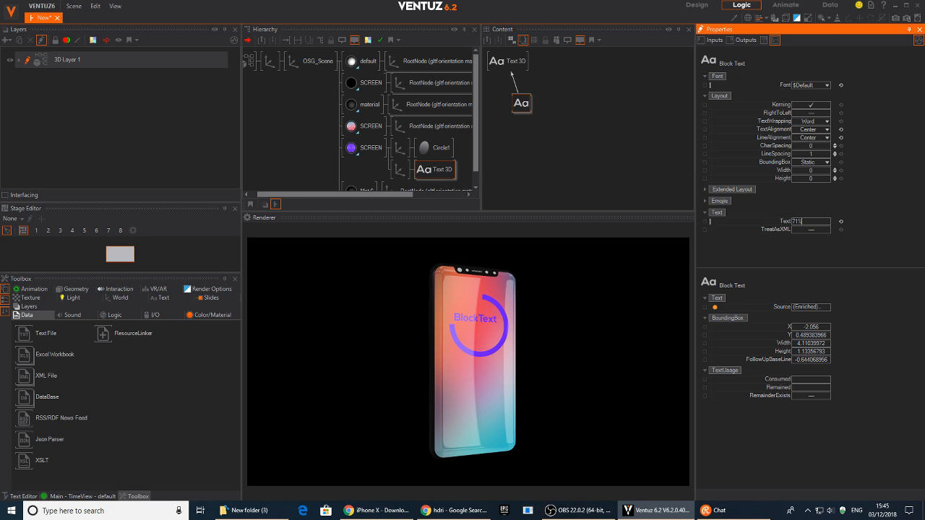
key("Return")
Centre the 71% text inside the ring by setting Y position 3.06 and adjusting X, and enlarge it with the scaling factor.
left_click(399, 169)
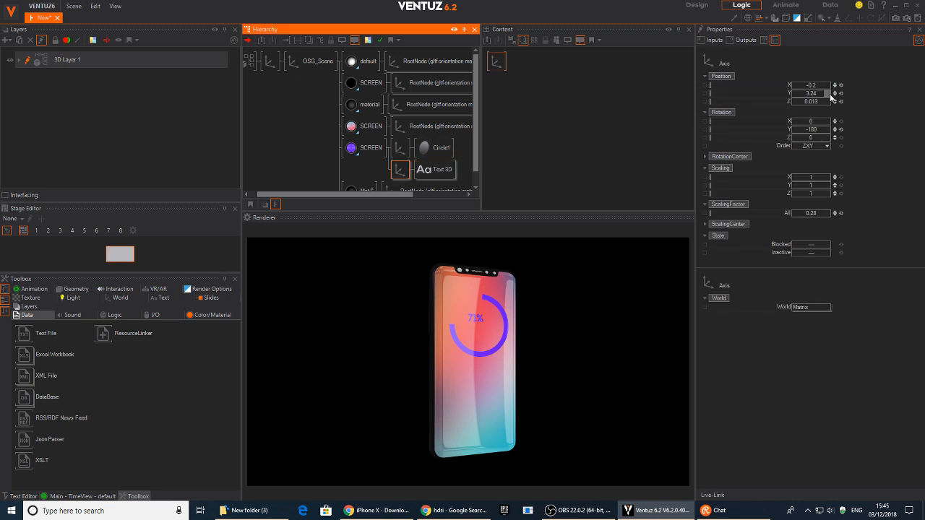
left_click(807, 93)
left_click(810, 85)
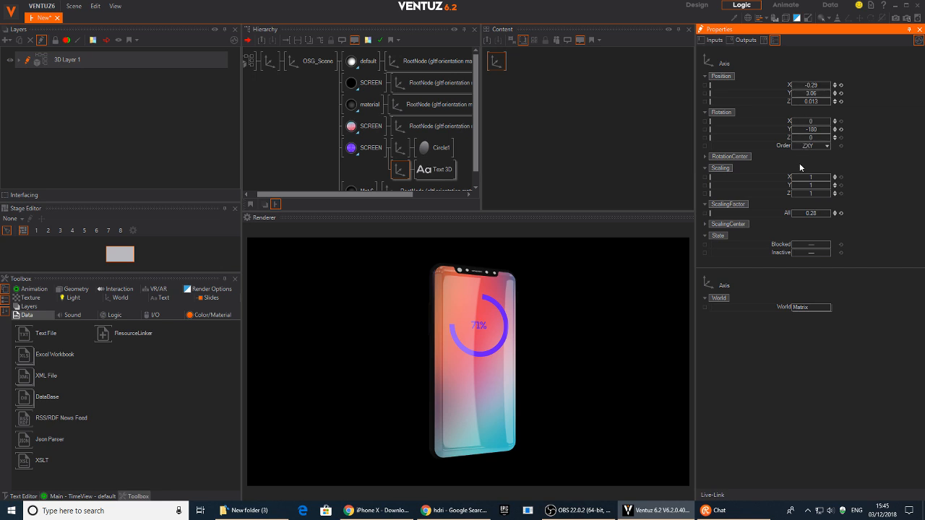
mouse_move(812, 213)
left_mouse_down()
mouse_move(828, 210)
mouse_move(819, 211)
left_mouse_up()
left_click_drag(810, 85, 808, 86)
Turn the whole phone to X rotation 2 and Y rotation -357.8 with its top-level Axis.
middle_click_drag(264, 120, 290, 107)
left_click(282, 63)
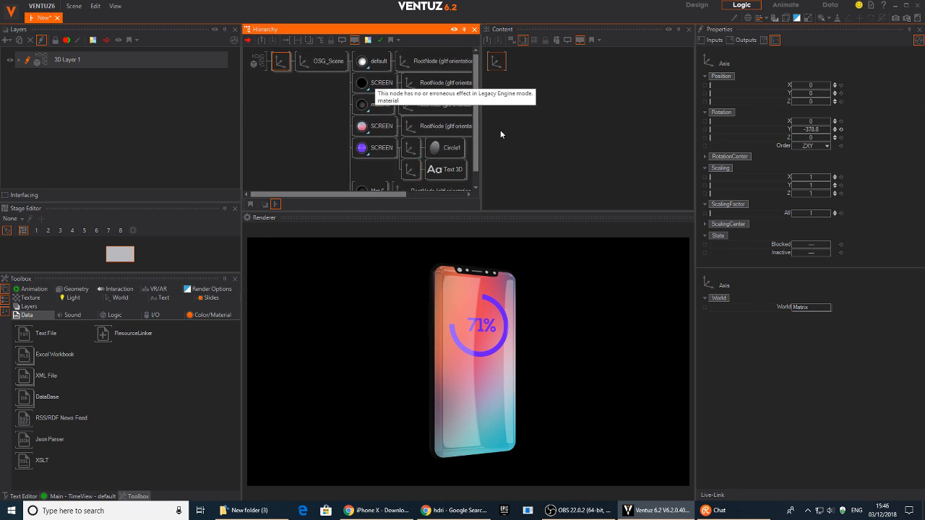
mouse_move(811, 131)
left_mouse_down()
mouse_move(827, 132)
mouse_move(795, 131)
mouse_move(831, 124)
mouse_move(807, 124)
left_mouse_up()
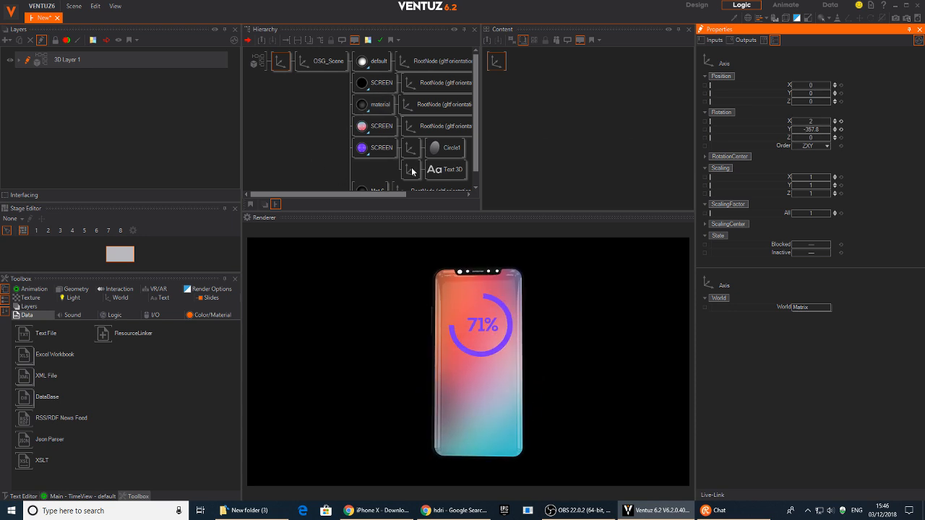
Show the Circle1 and Text 3D nodes together in the content network and add a Mover node beside them.
left_click(438, 153)
left_click(442, 172)
left_click(443, 151, "ctrl")
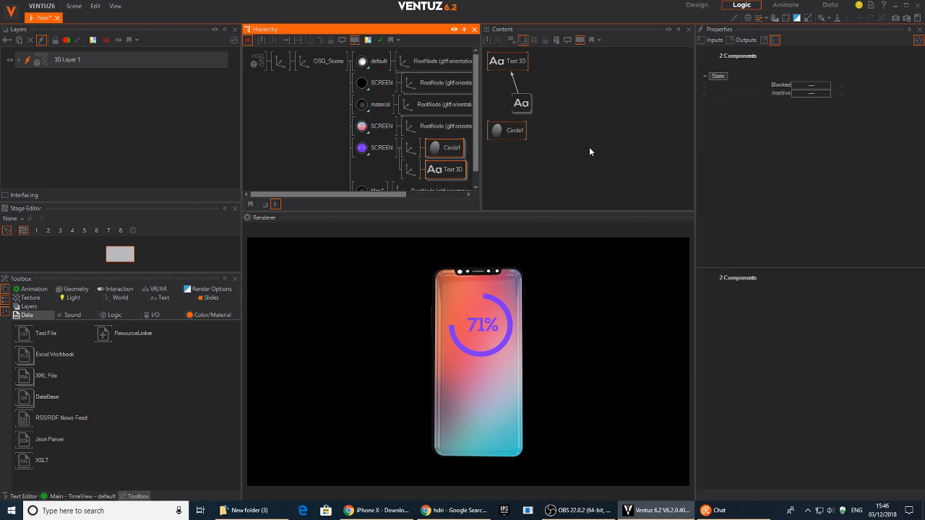
left_click(588, 147)
left_click(513, 138)
left_click(559, 137)
double_click(568, 143)
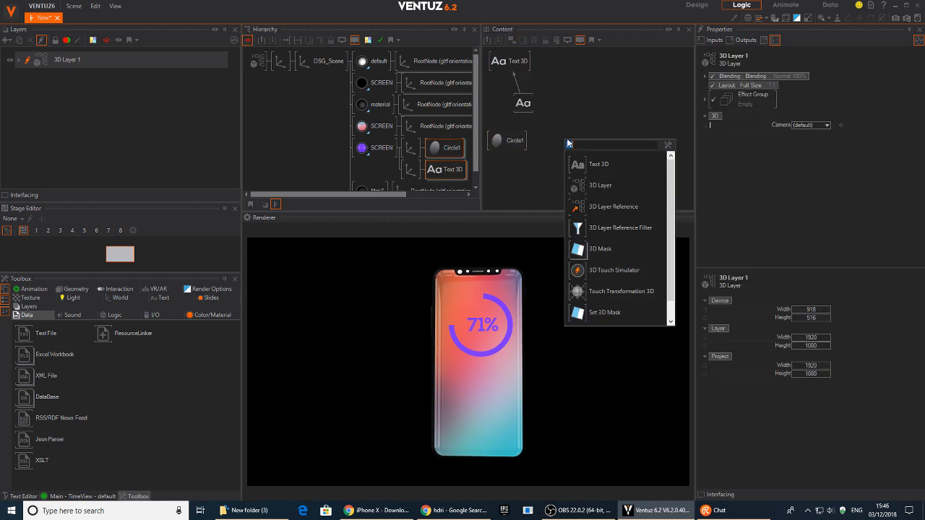
type("mover")
key("Return")
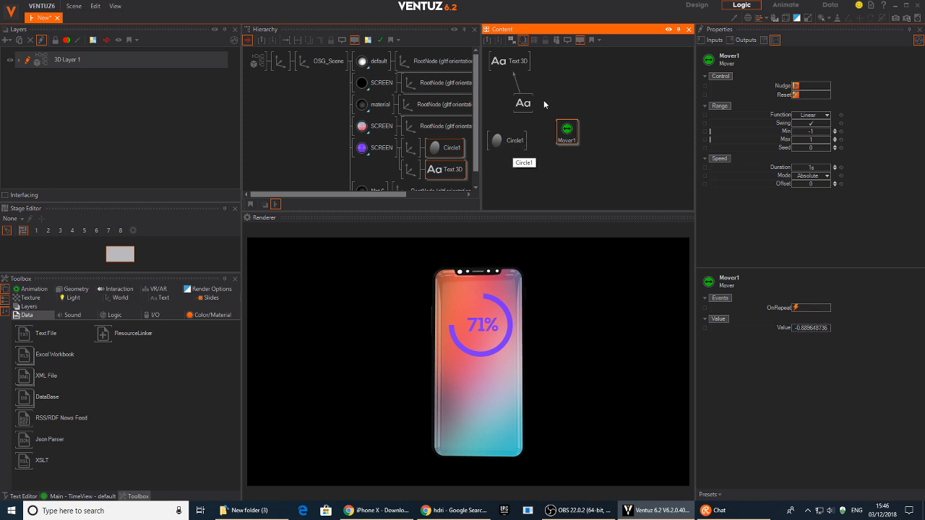
Add a Convert to Text node to the content network and space it and the Mover node apart.
double_click(562, 116)
type("mo")
type("c")
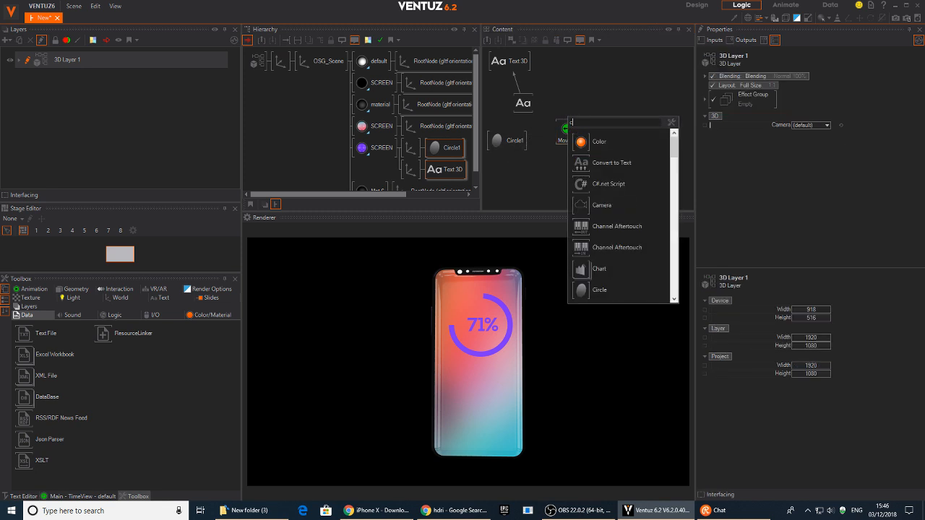
type("o")
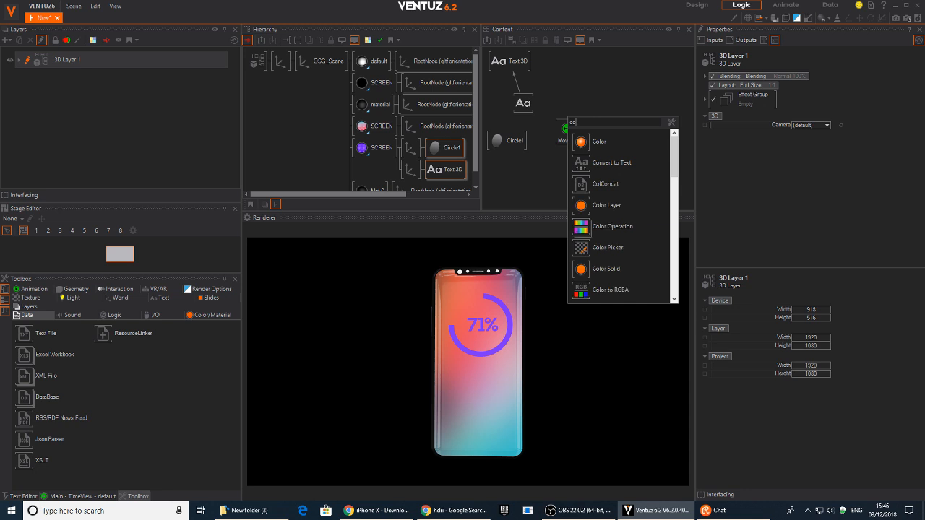
type("m")
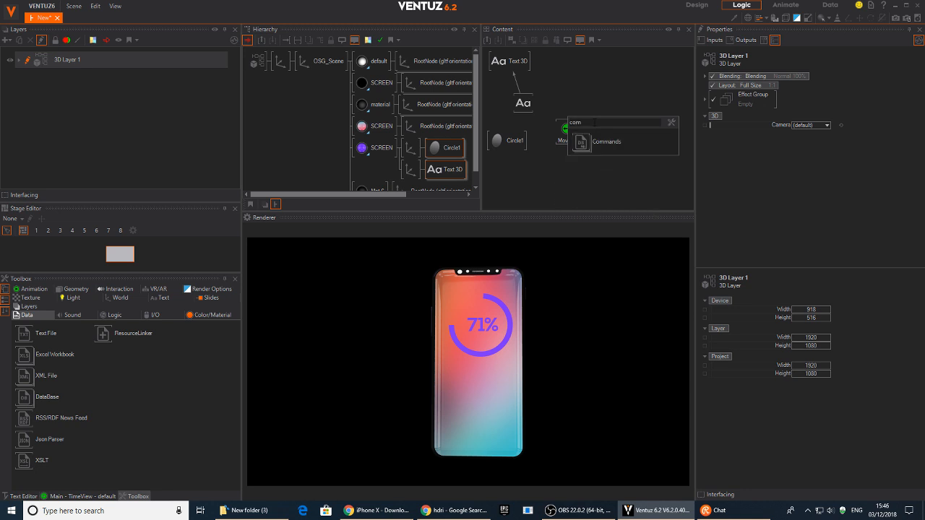
key("BackSpace")
type("n")
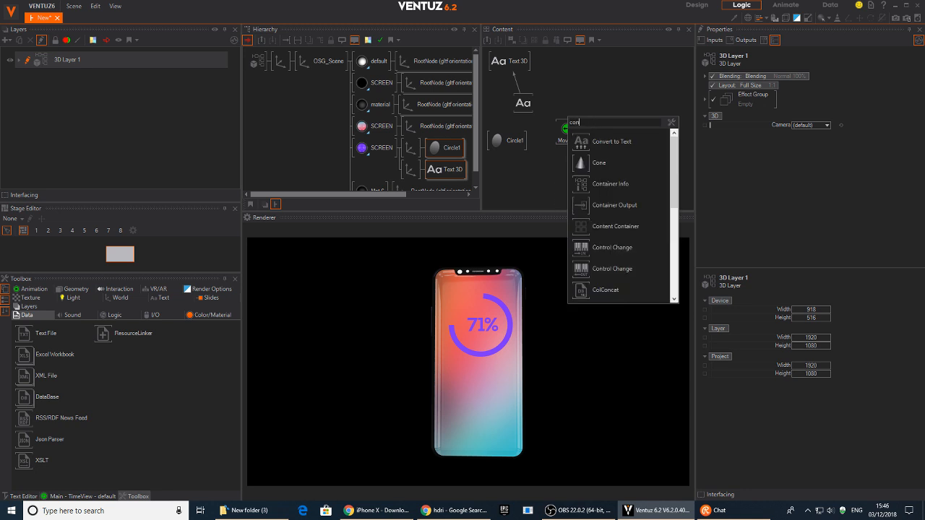
key("Down")
key("Return")
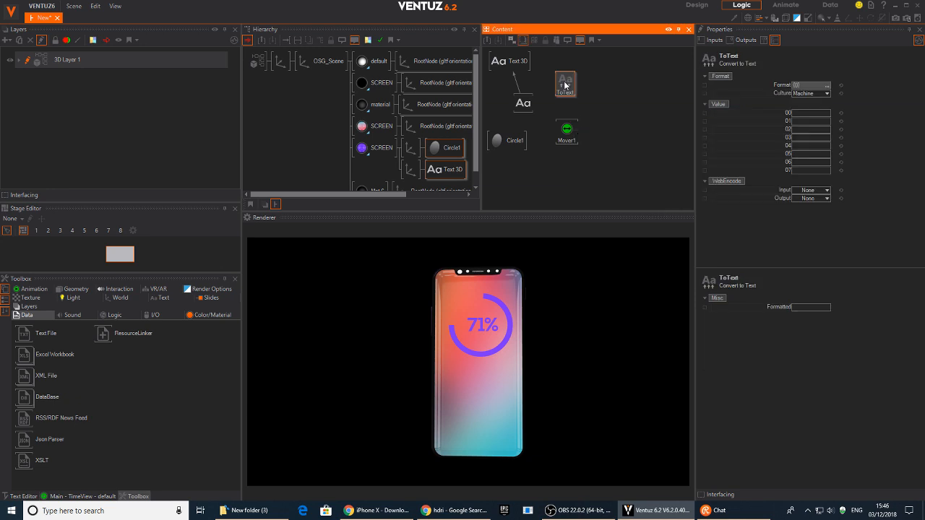
left_click_drag(566, 86, 562, 96)
left_click_drag(557, 136, 572, 153)
Add an Int node between the Convert to Text and Mover nodes.
left_click(522, 99)
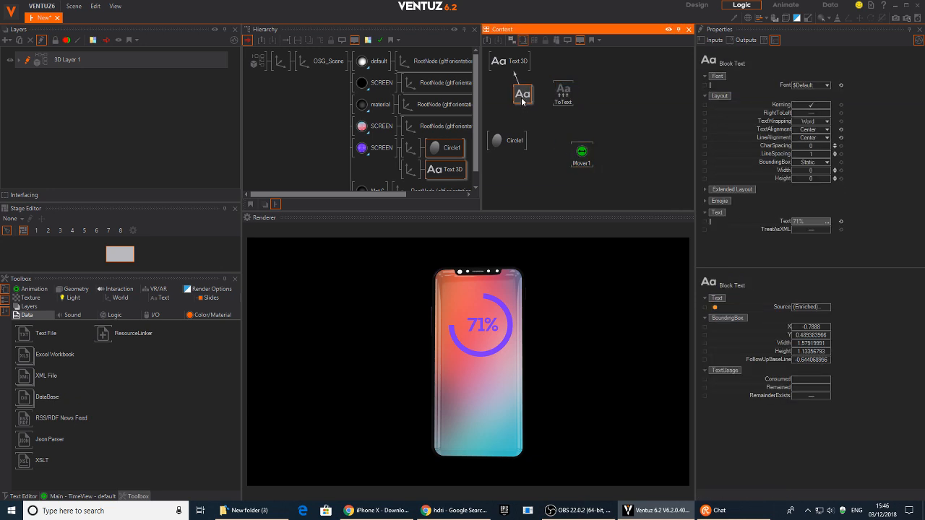
double_click(559, 130)
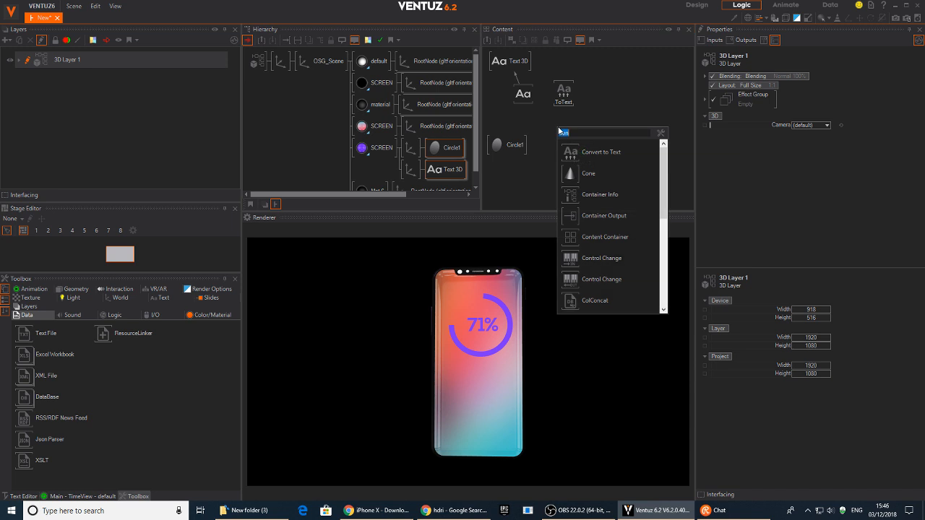
type("in")
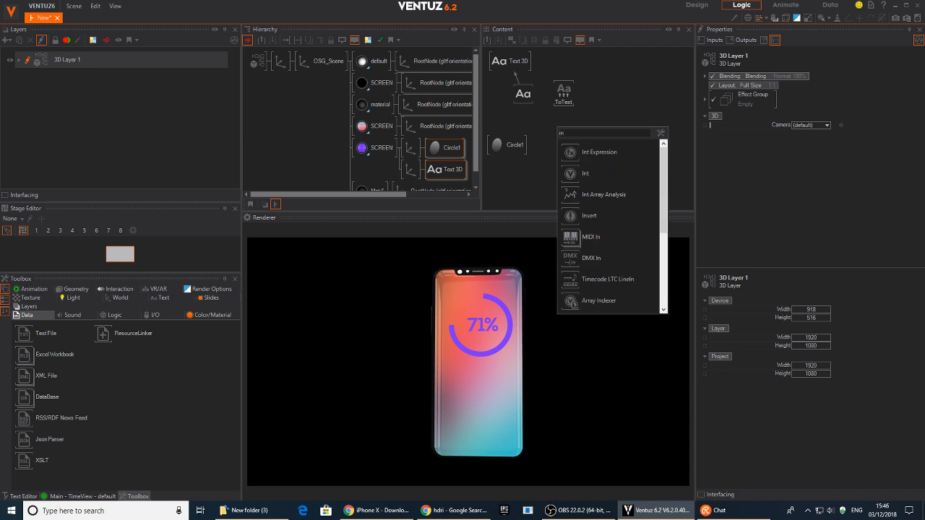
left_click(572, 174)
Set the Convert to Text format to {0}% and bind its value 00 to the Int node.
left_click(564, 92)
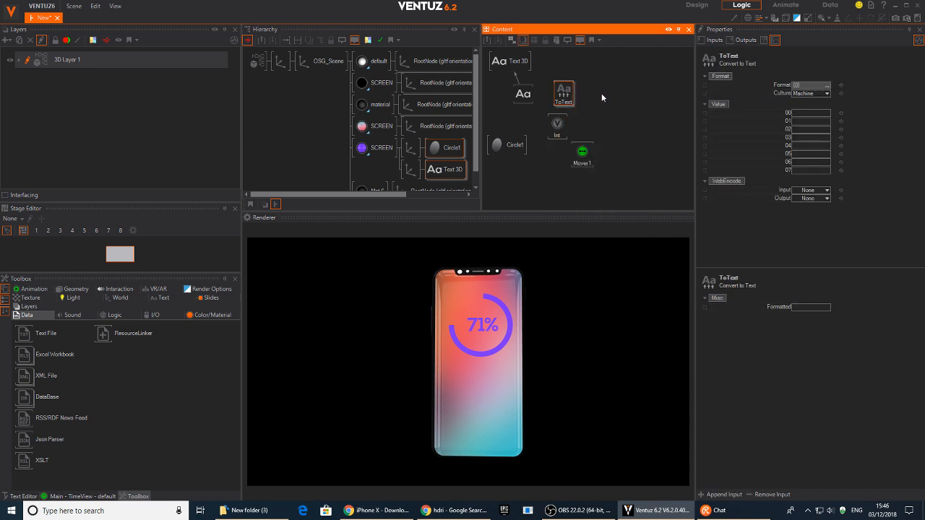
left_click(809, 87)
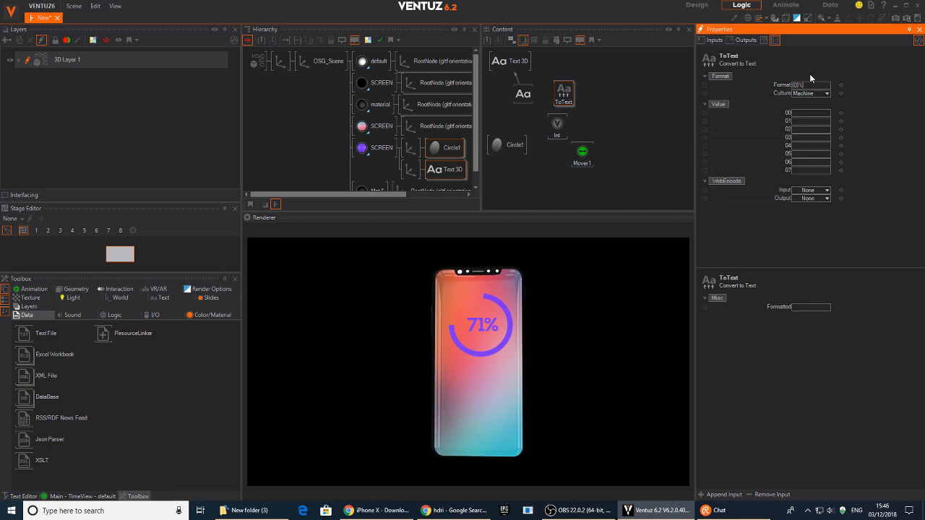
left_click_drag(787, 113, 557, 127)
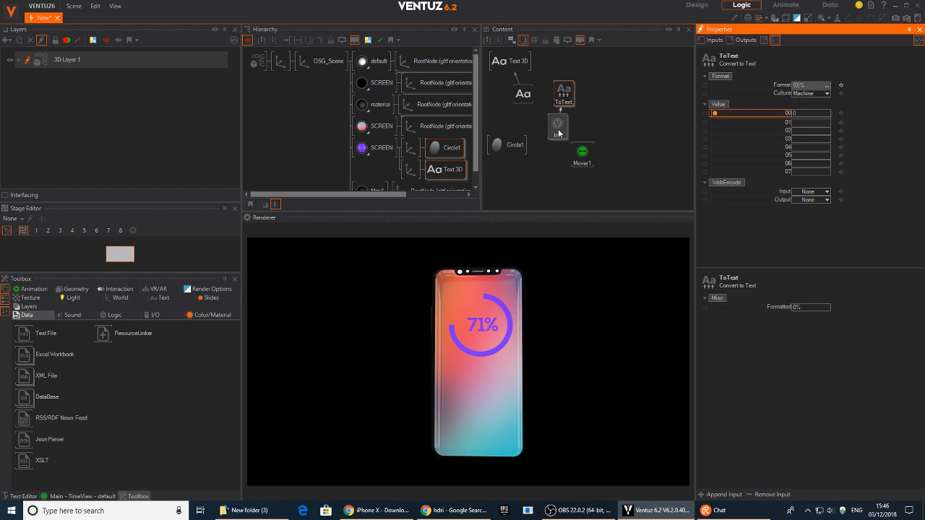
Bind the Block Text node's Text property to the Convert to Text node's output.
left_click(557, 126)
left_click(564, 92)
left_click(523, 94)
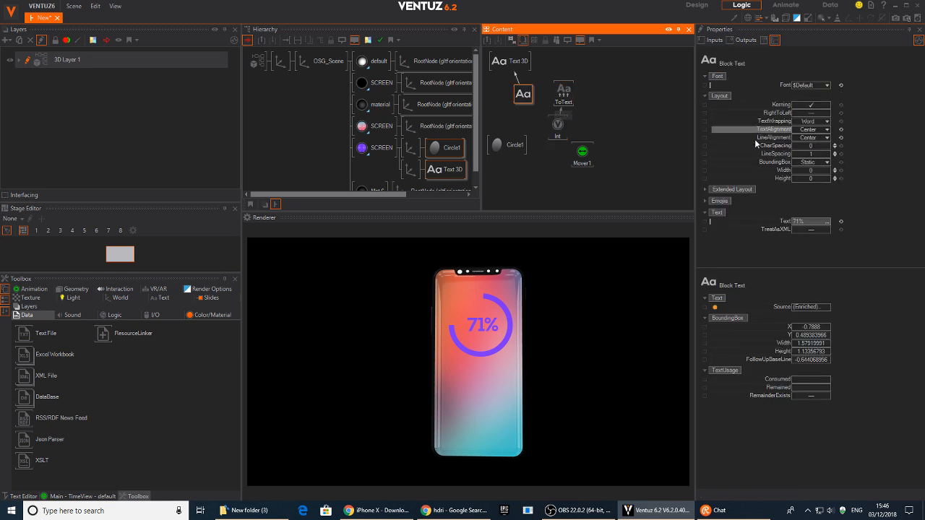
left_click(770, 222)
left_click_drag(770, 222, 564, 94)
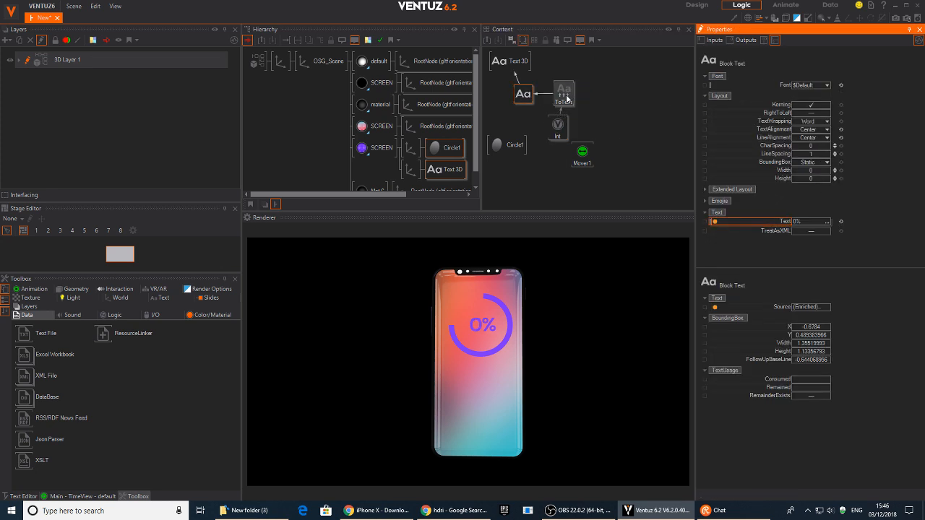
Bind the Int node's Value to the Mover node's output.
left_click(508, 146)
left_click(557, 126)
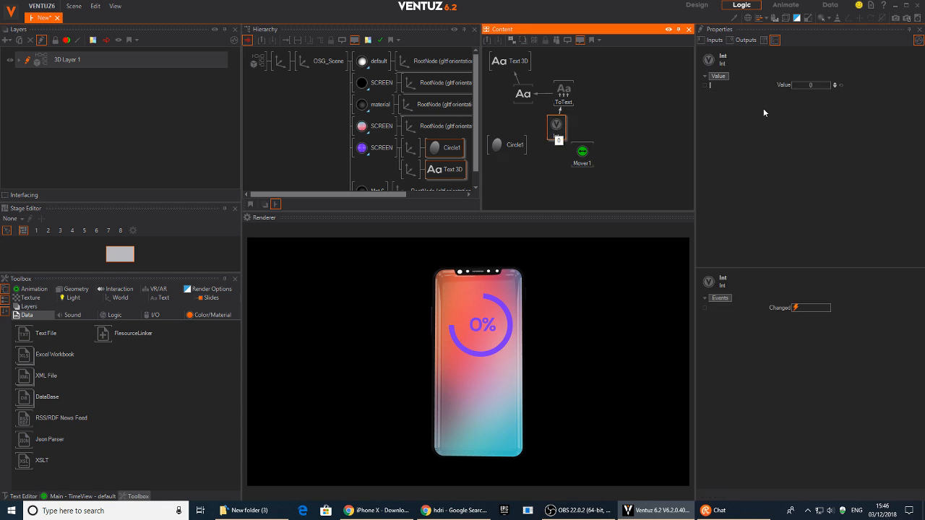
left_click_drag(763, 86, 584, 164)
Bind Circle1's Angle to the Mover node's output.
left_click(510, 150)
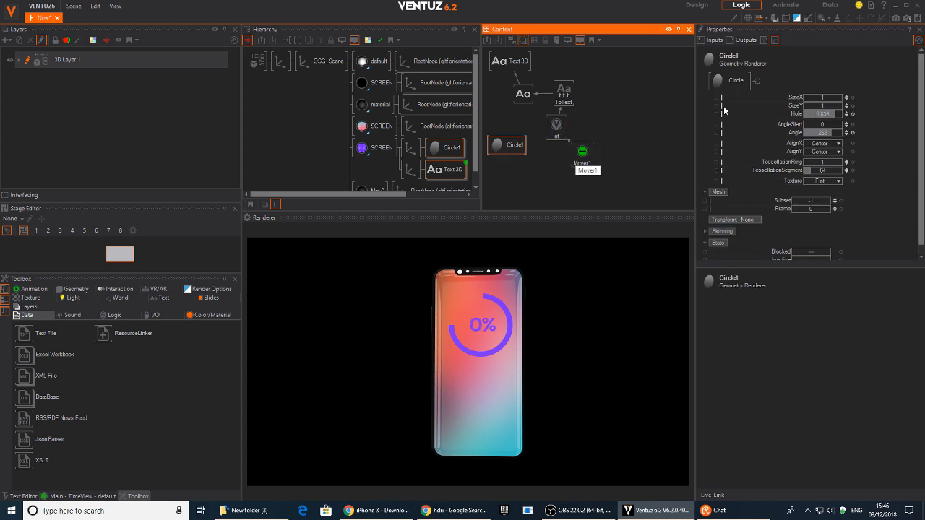
left_click(791, 125)
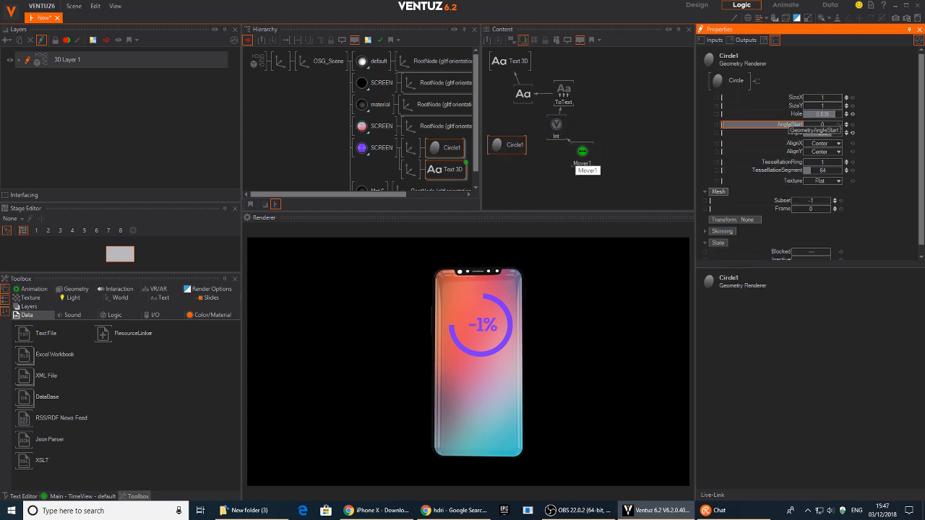
left_click_drag(794, 134, 583, 153)
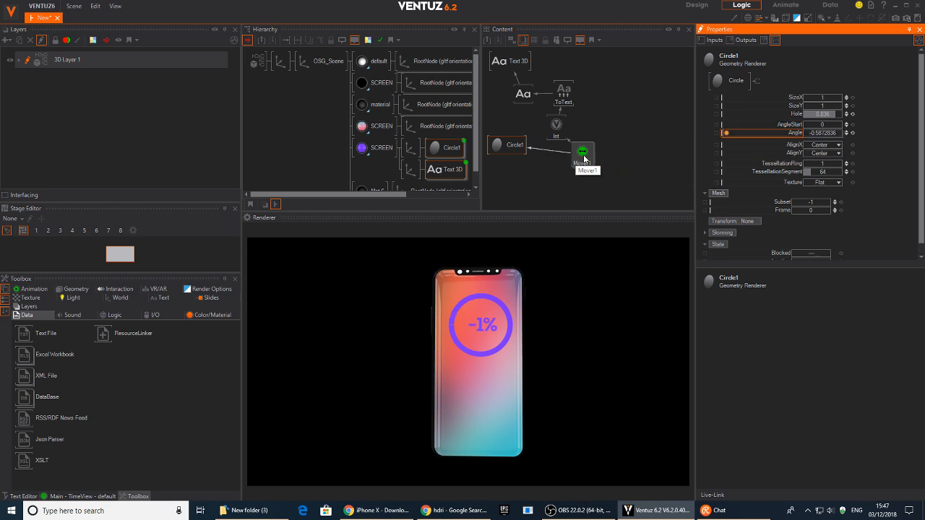
Set the Mover's range to Min 0 and Max 360.
left_click(583, 151)
left_click(812, 131)
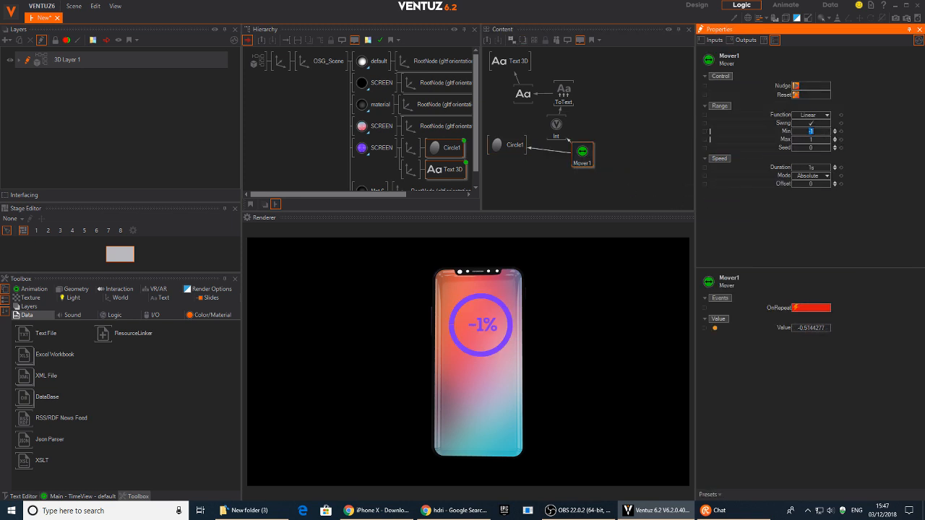
left_click(821, 139)
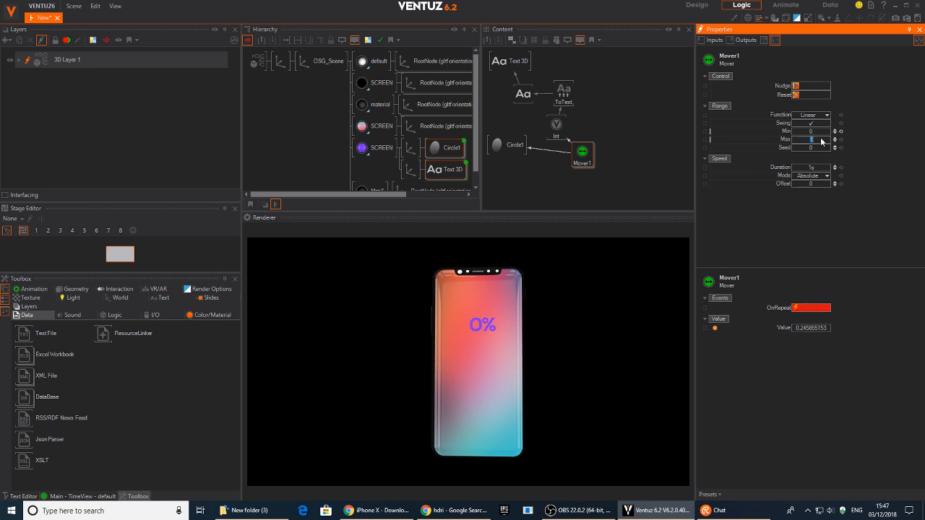
type("360")
key("Return")
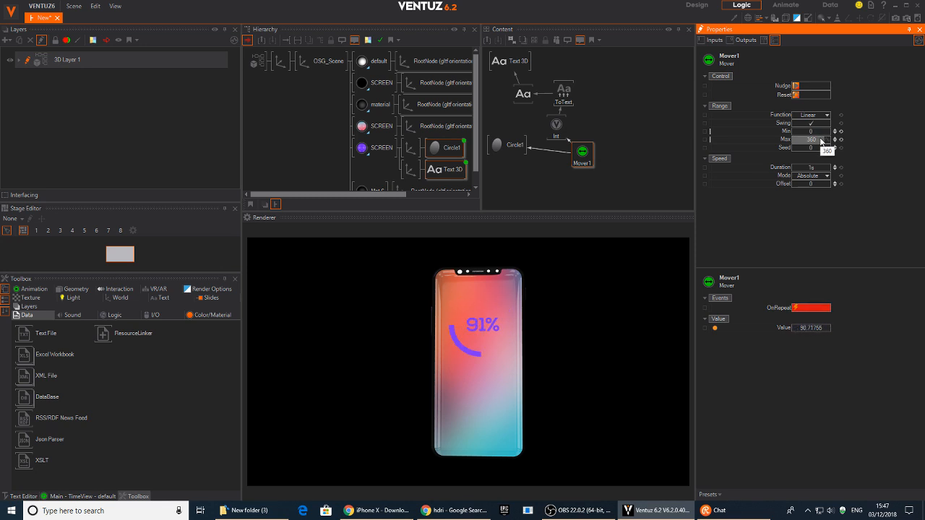
Reduce the Mover's Max to 100.
left_click(814, 140)
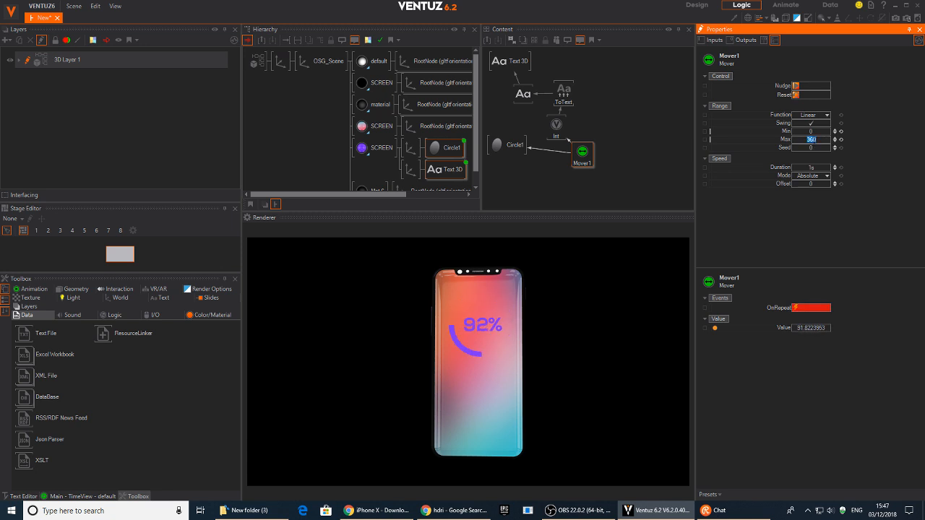
type("100")
key("Return")
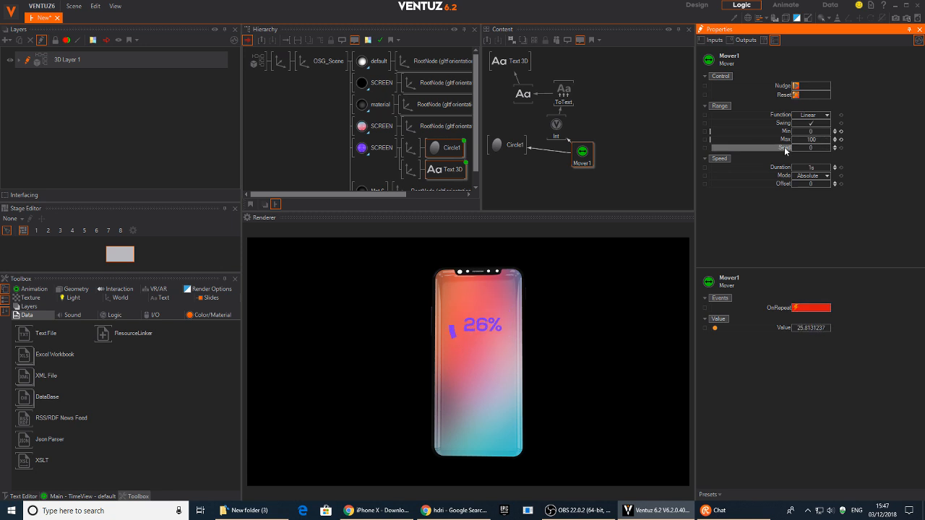
Insert a Clipping node between the Mover and Circle1's Angle, with MaxIn 100 and MaxOut 360.
left_click(506, 144)
left_click_drag(506, 144, 505, 169)
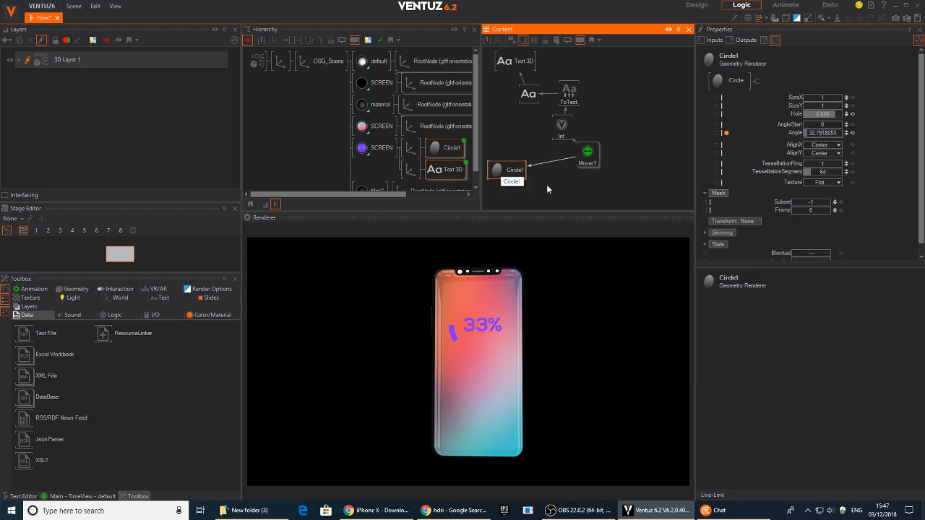
double_click(547, 188)
type("clip")
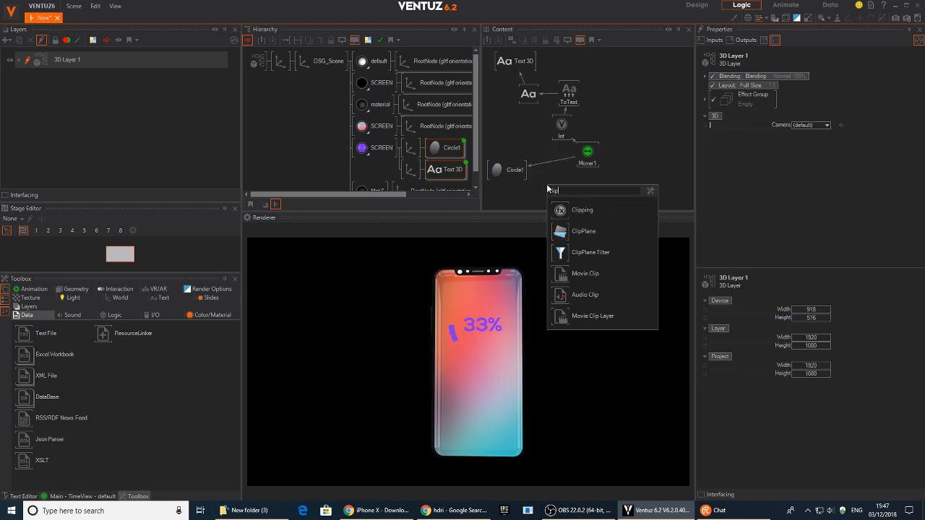
left_click(553, 211)
left_click(557, 166)
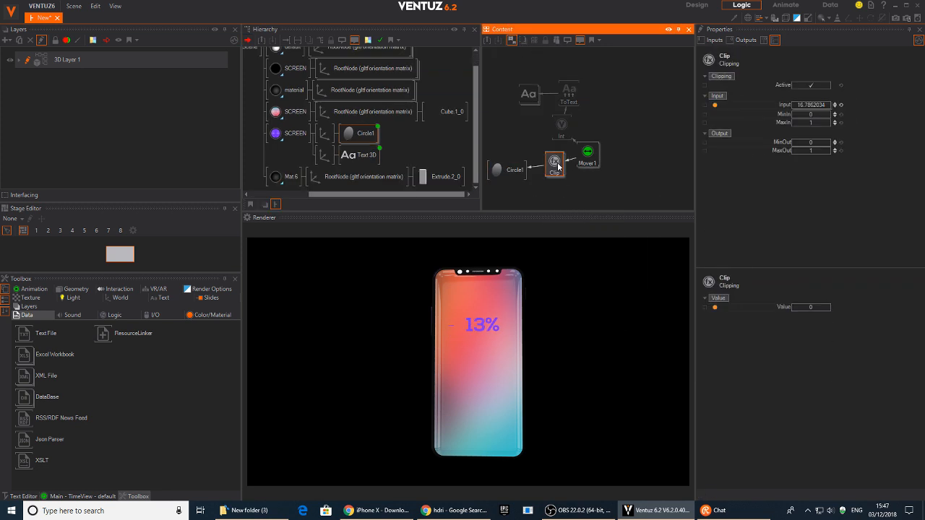
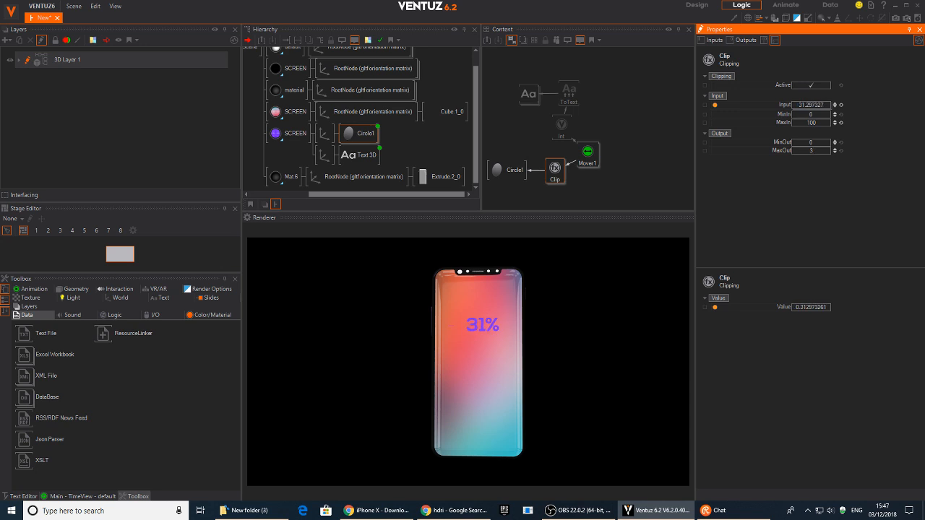
key("Return")
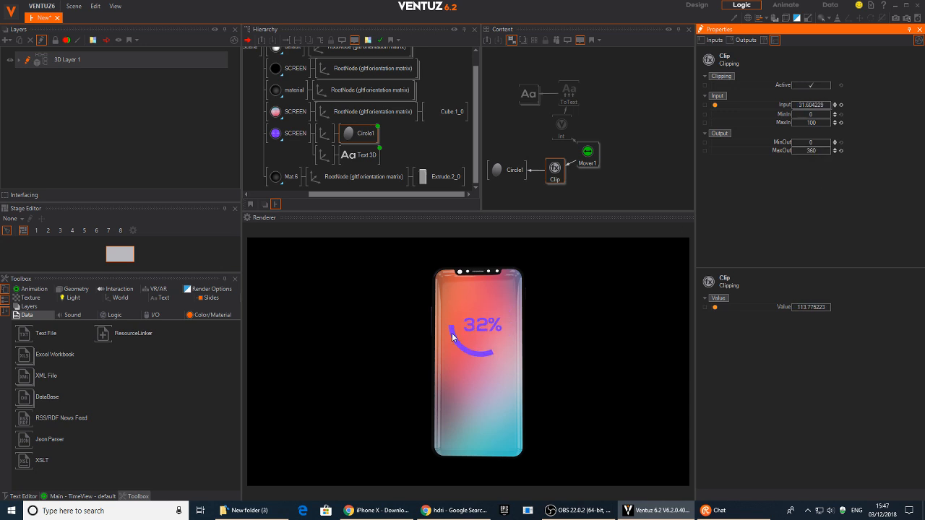
Adjust Circle1's AngleStart so the ring starts near its upper right, and set the Mover's Duration to 12s.
left_click(510, 170)
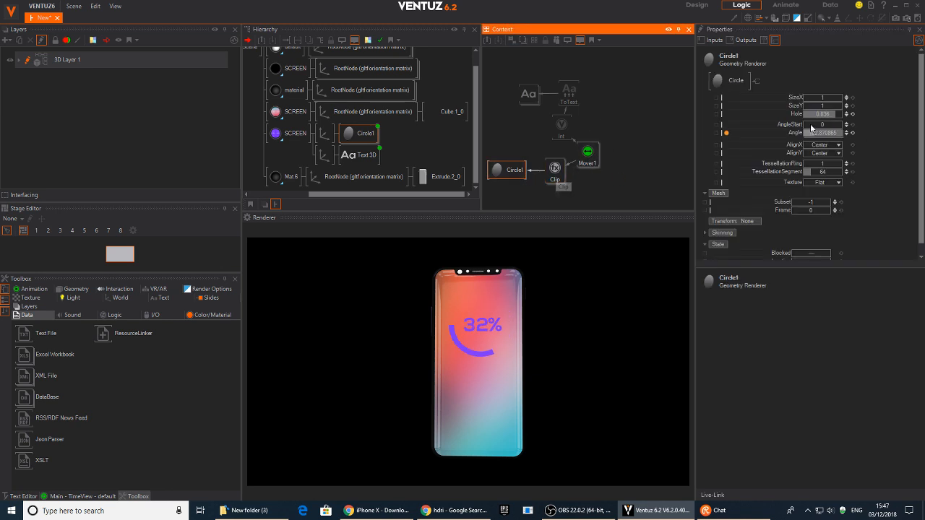
left_click_drag(809, 124, 813, 123)
left_click(588, 152)
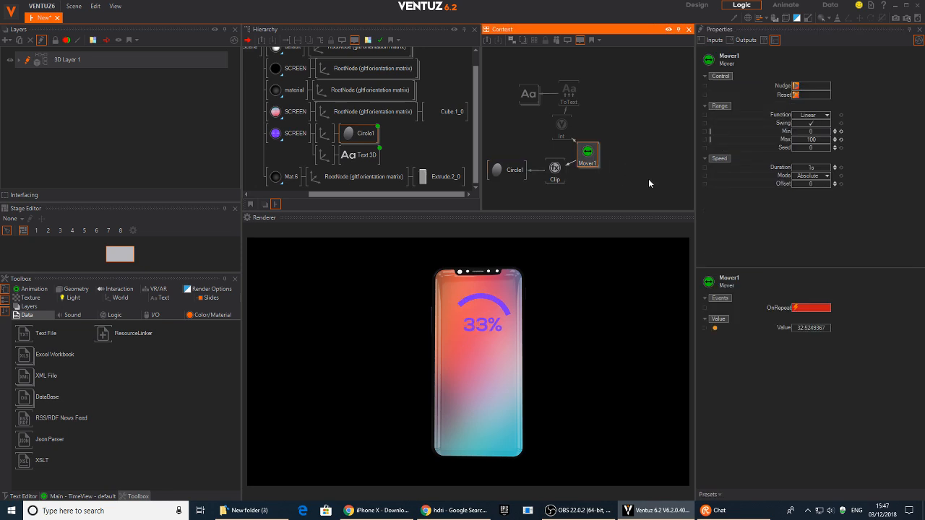
left_click_drag(805, 170, 830, 169)
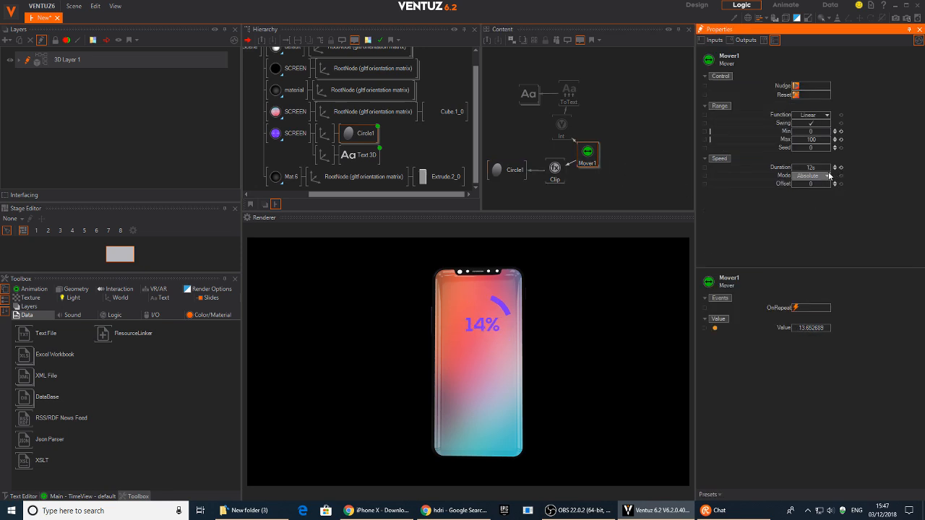
Rotate the phone with its top-level Axis to X 33, Y -409.8 and Z -11.
middle_click_drag(277, 82, 337, 96)
left_click(281, 61)
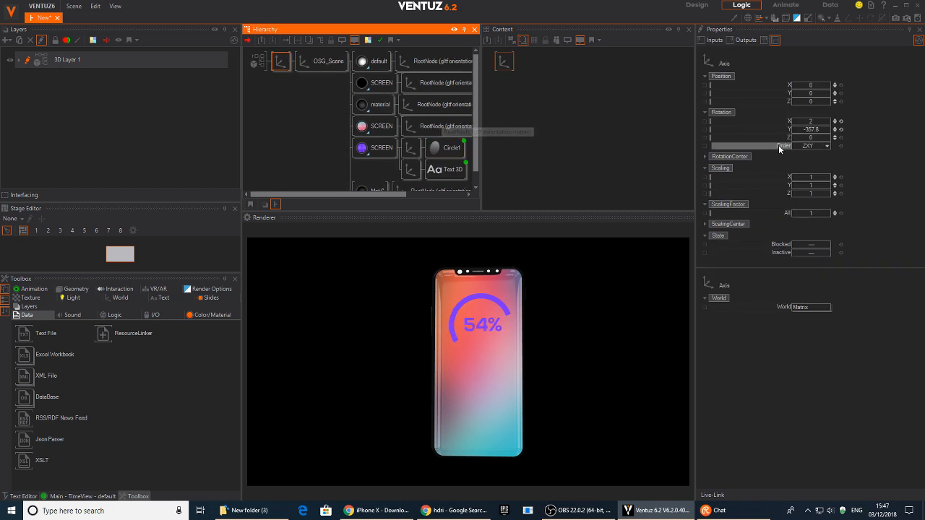
left_click_drag(813, 130, 795, 138)
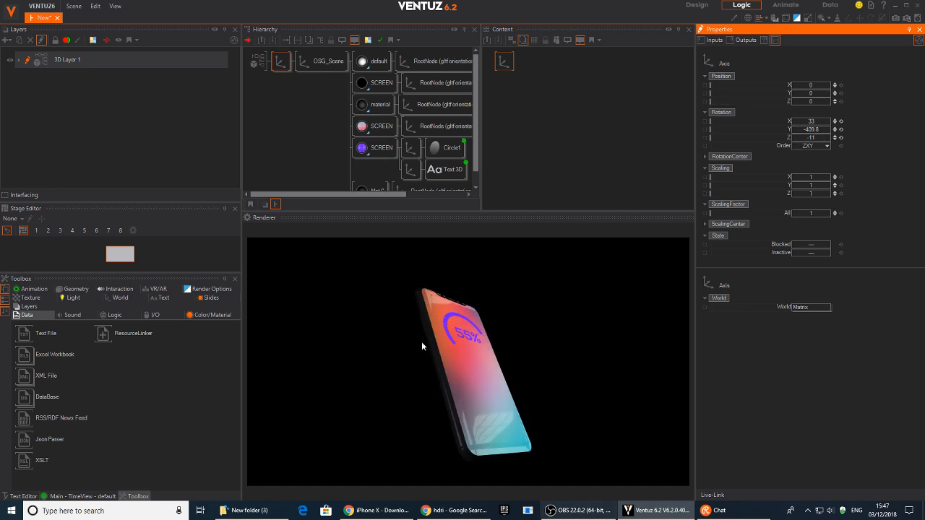
Switch to Chrome and view the App Promo phone reference video on the Videohive page.
left_click(11, 510)
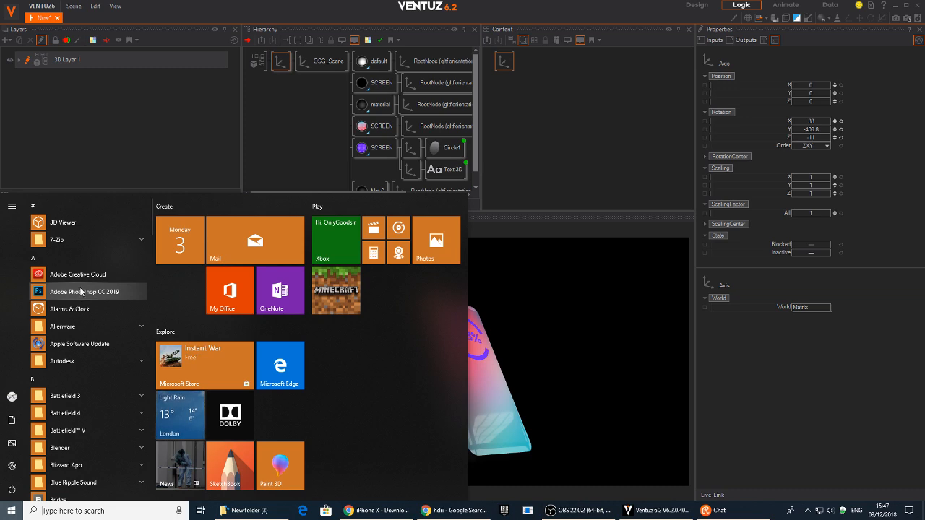
left_click(377, 510)
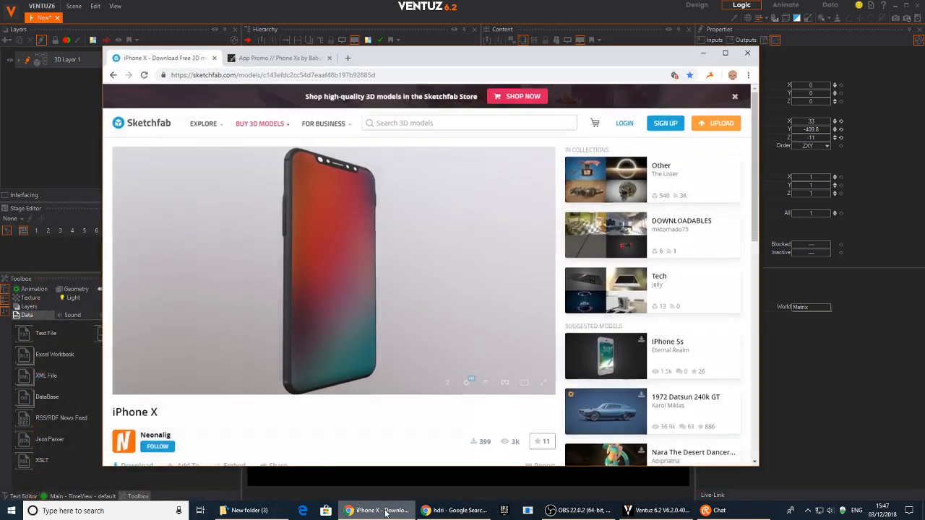
left_click(275, 58)
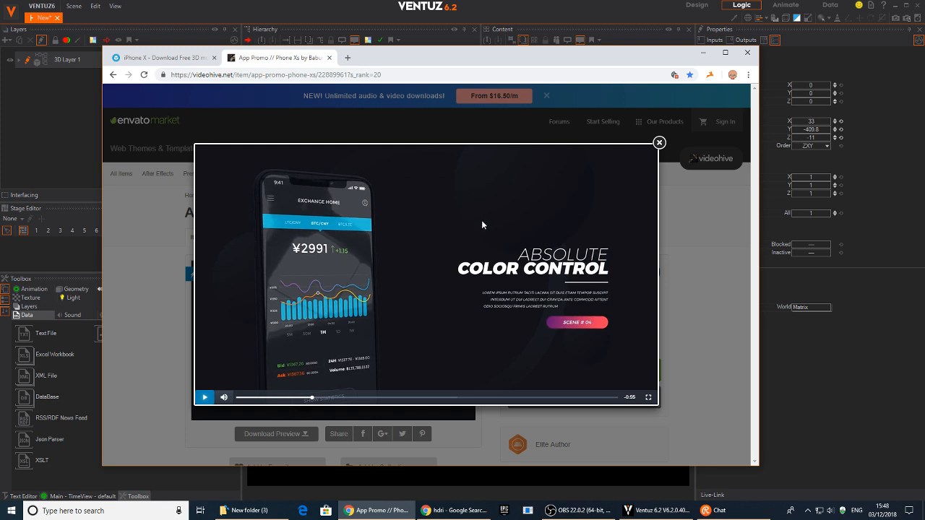
Switch back to Ventuz, add a new 3D layer, move it above 3D Layer 1 and open it for editing.
key("alt+Tab")
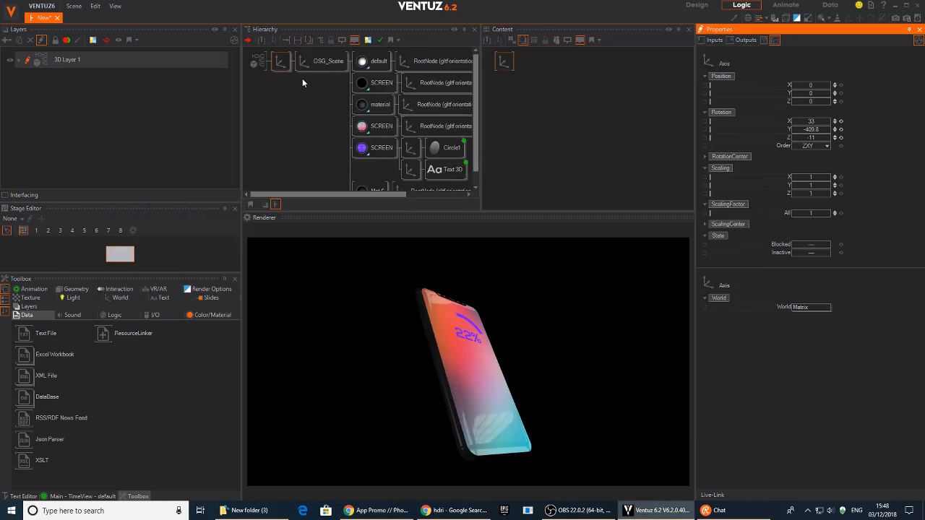
double_click(310, 67)
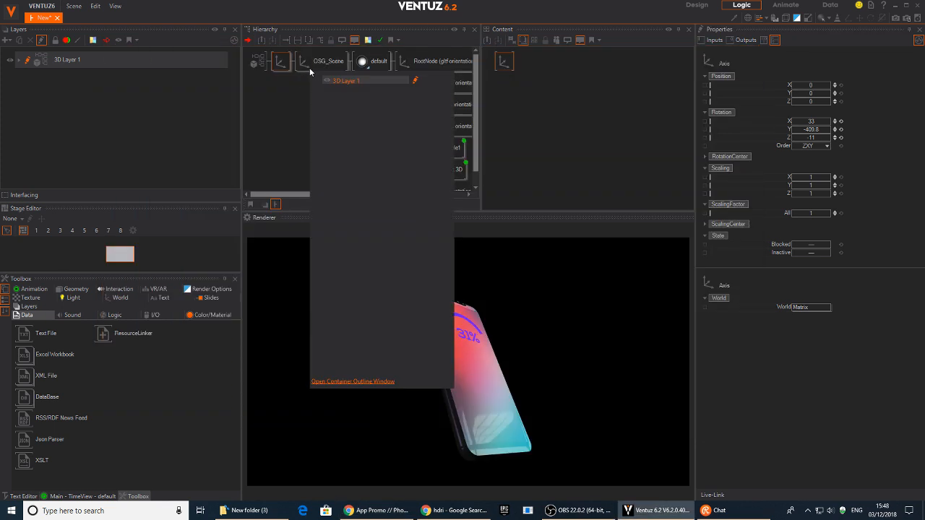
left_click(7, 40)
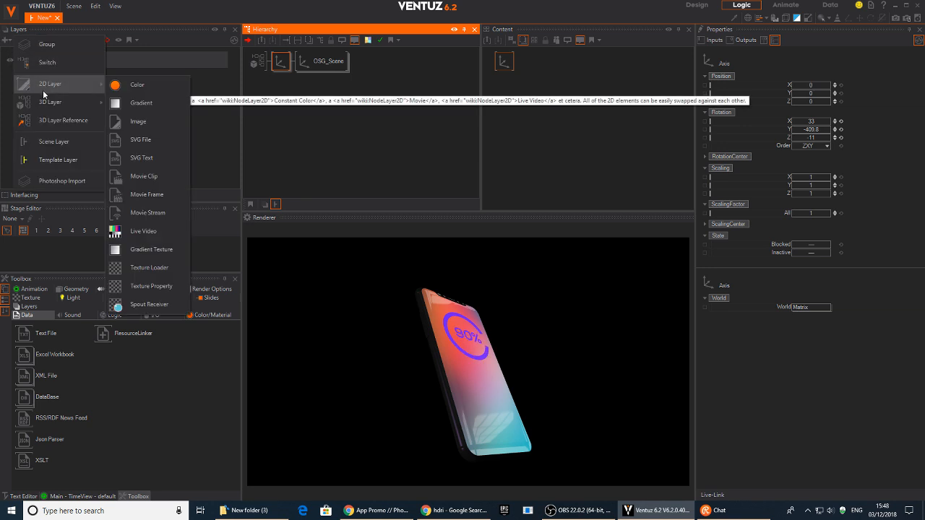
mouse_move(61, 105)
left_click(133, 108)
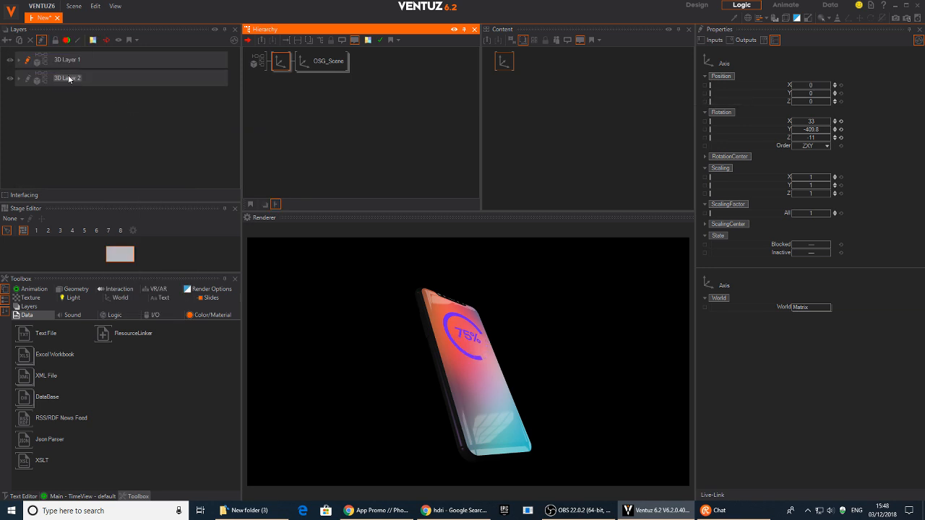
left_click(83, 80)
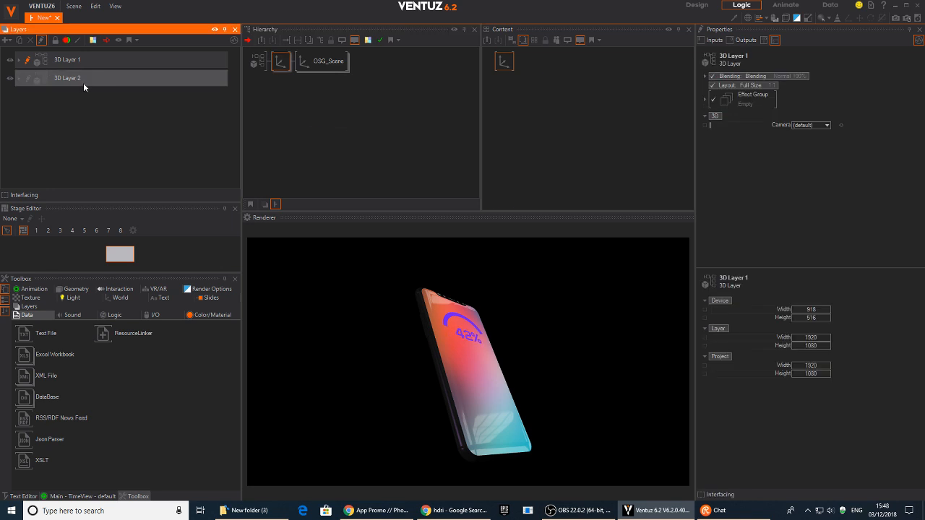
left_click_drag(112, 80, 32, 61)
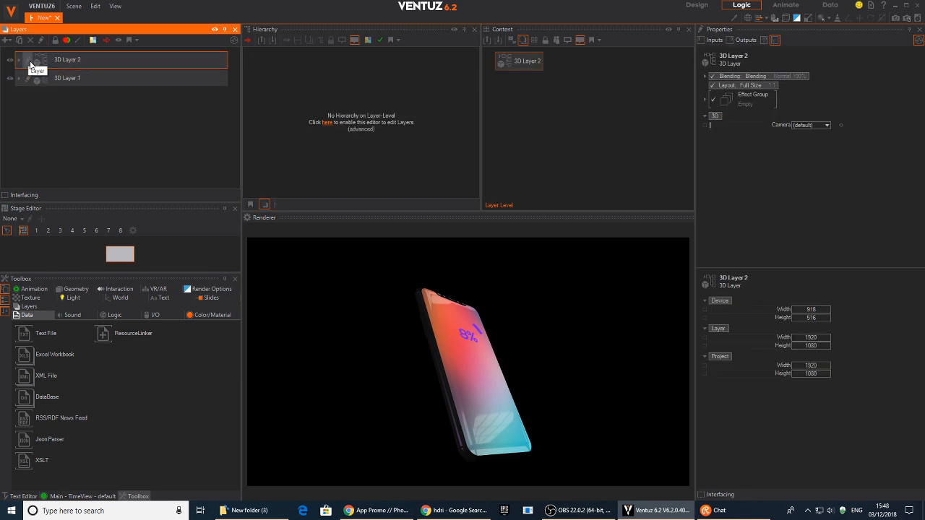
left_click(28, 61)
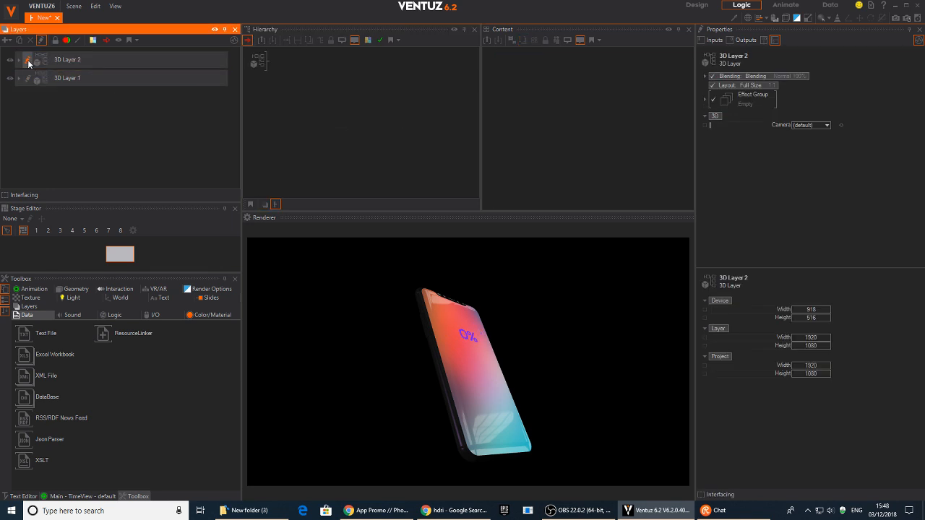
Rename 3D Layer 2 as BG and 3D Layer 1 as PHONE.
double_click(78, 58)
type("BG")
key("Return")
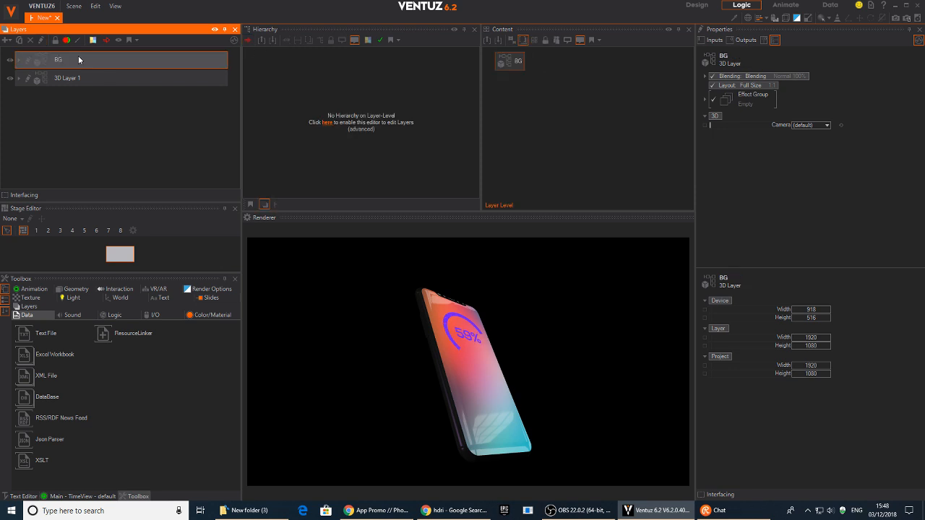
double_click(68, 78)
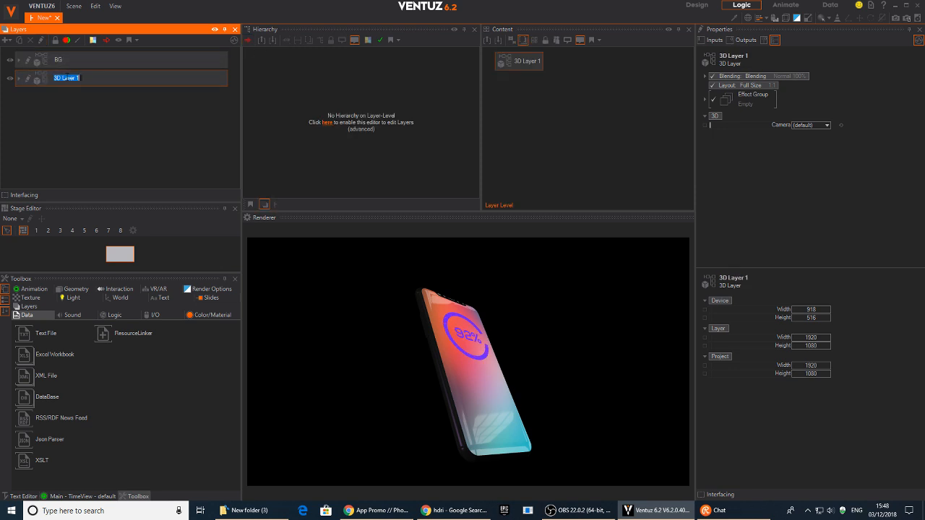
type("PHONE")
key("Return")
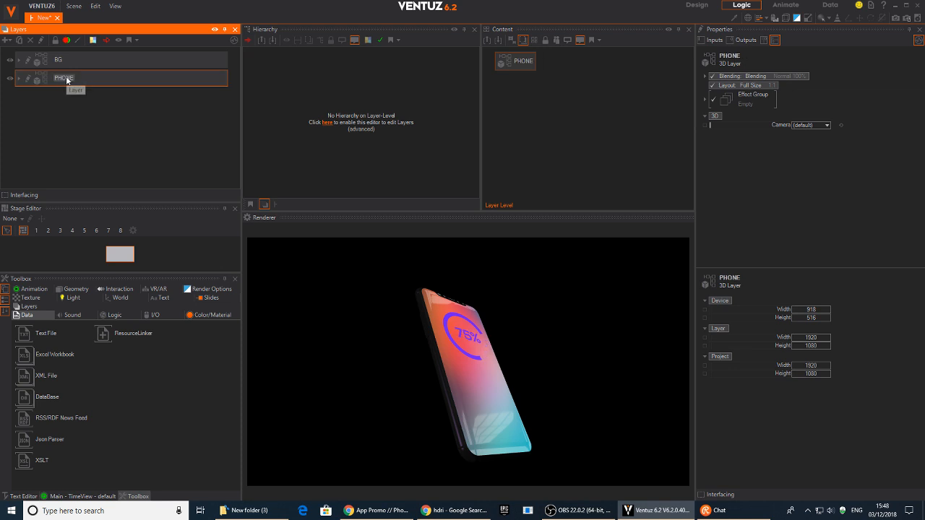
Hide the PHONE layer and open the BG layer's content for editing.
left_click(61, 62)
left_click(27, 60)
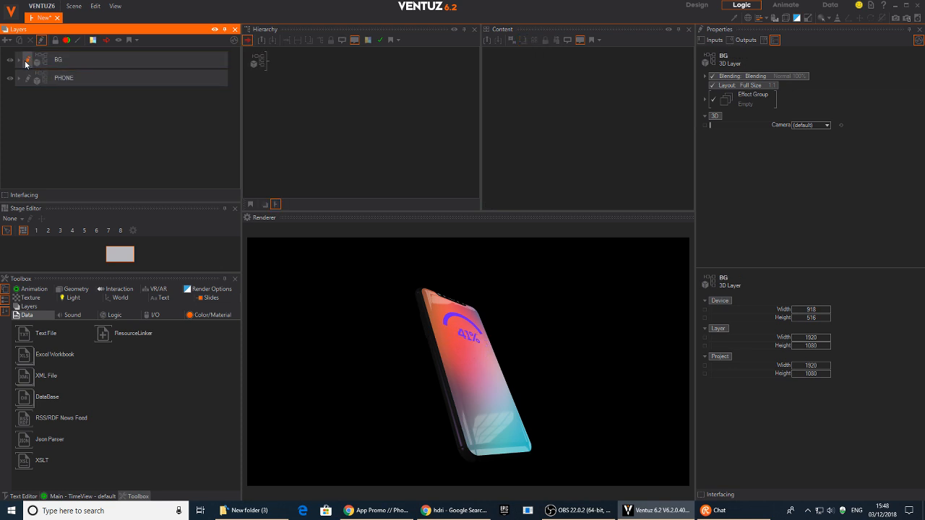
left_click(333, 85)
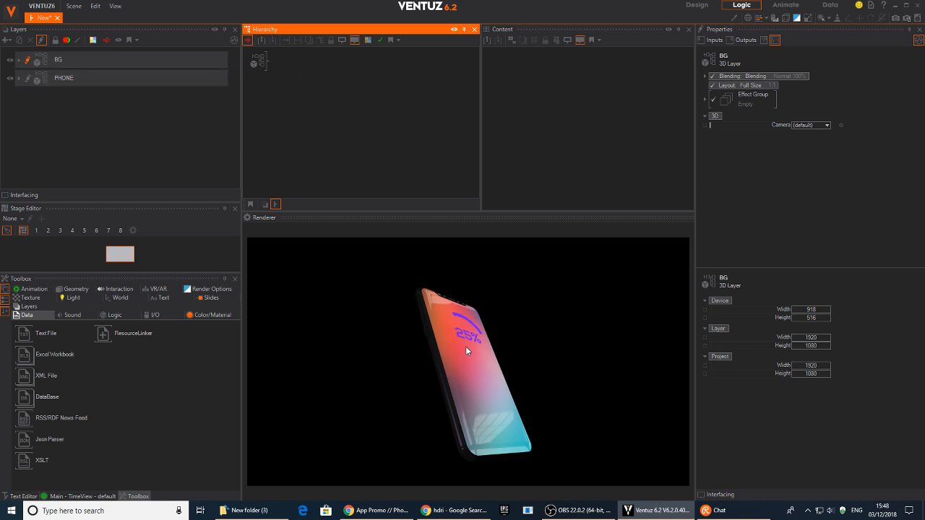
left_click(10, 78)
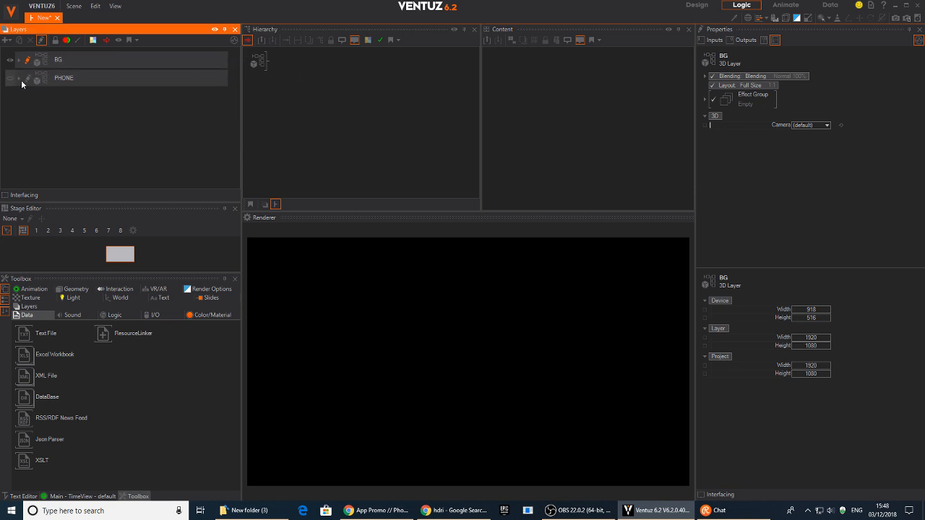
left_click(62, 63)
left_click(27, 61)
Add an Axis to the BG layer's hierarchy and attach a Circle to it.
double_click(339, 96)
type("ax")
left_click_drag(354, 126, 274, 64)
double_click(324, 94)
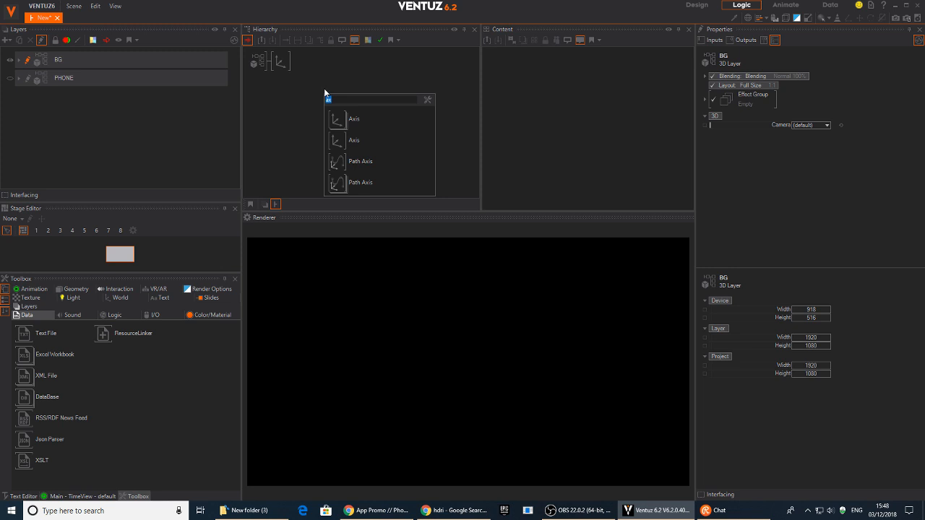
type("ci")
left_click_drag(342, 120, 279, 64)
Position the circle's Axis at X -8.6, Y 5.2 and set its overall scaling factor to 7.83.
left_click(279, 62)
left_click_drag(835, 214, 836, 201)
left_click_drag(816, 101, 791, 85)
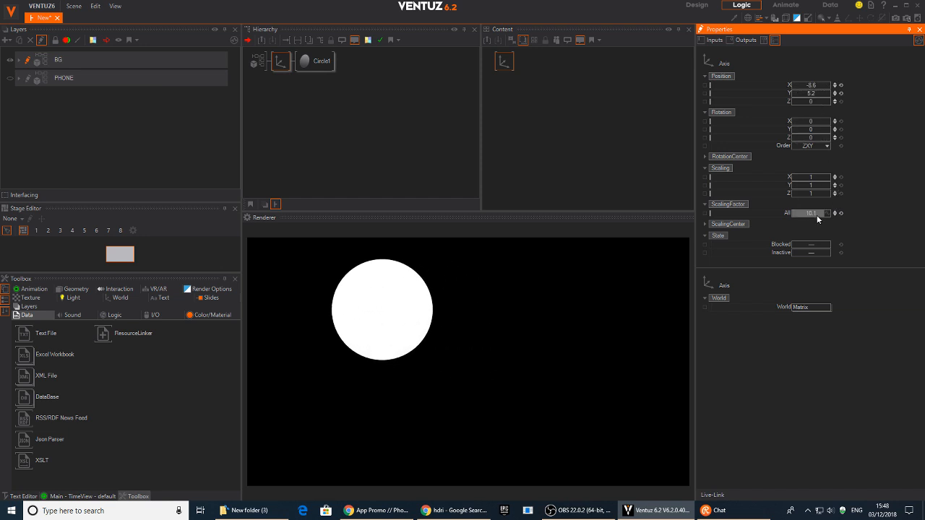
left_click_drag(817, 216, 779, 209)
left_click(386, 135)
Duplicate the Axis with its circle twice, placing the copies at X 15.8, Y -4 and X -9.2, Y -13.1.
left_click(284, 64)
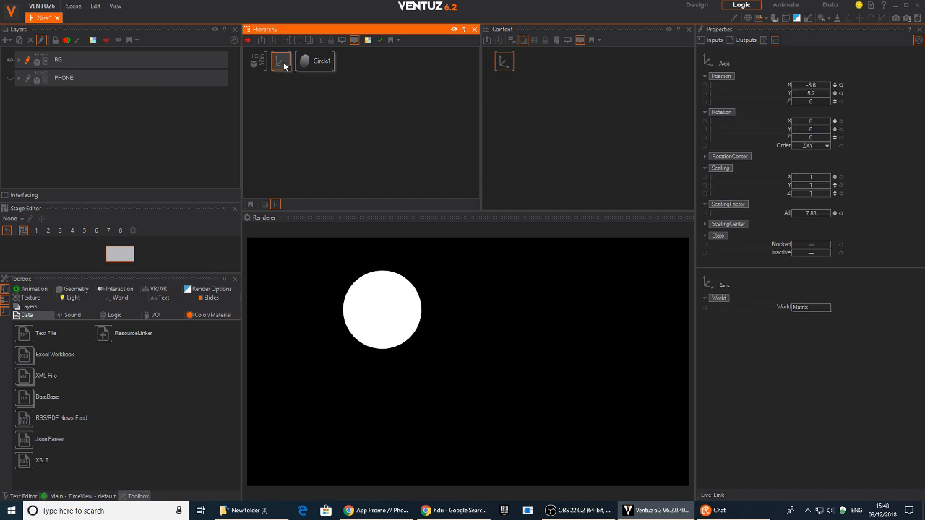
left_click_drag(279, 71, 280, 71, "ctrl")
left_click_drag(808, 84, 790, 94)
left_click(285, 86)
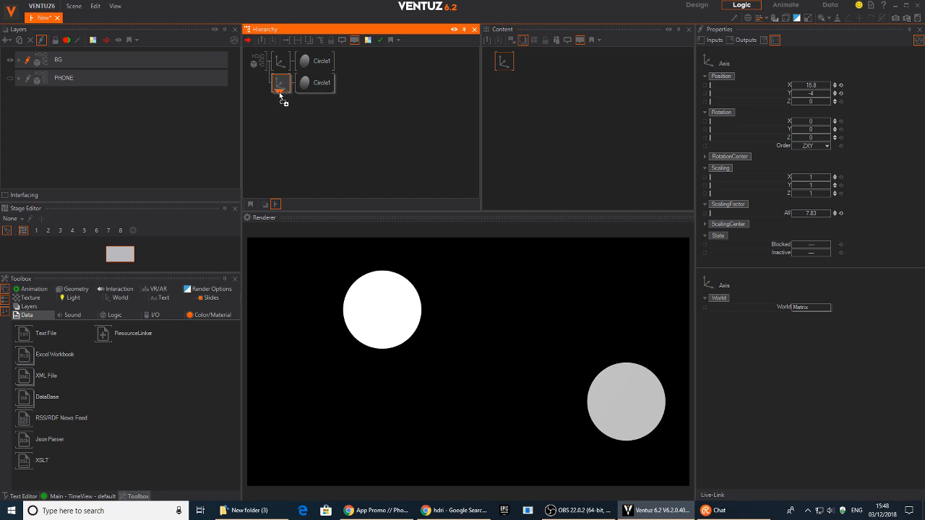
left_click_drag(815, 94, 798, 86)
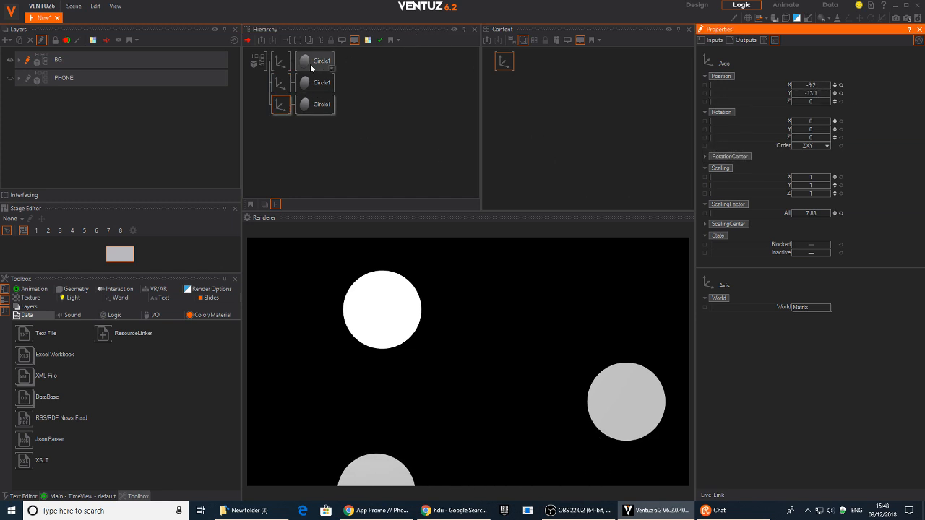
Raise the first circle to Y 8.9 so it overlaps the upper edge of the view.
left_click(283, 82)
left_click(283, 82)
left_click_drag(802, 96, 820, 94)
left_click(281, 60)
Duplicate the third Axis with its circle, reset the copy's position to 0 and scale it to about 33.
left_click(280, 104)
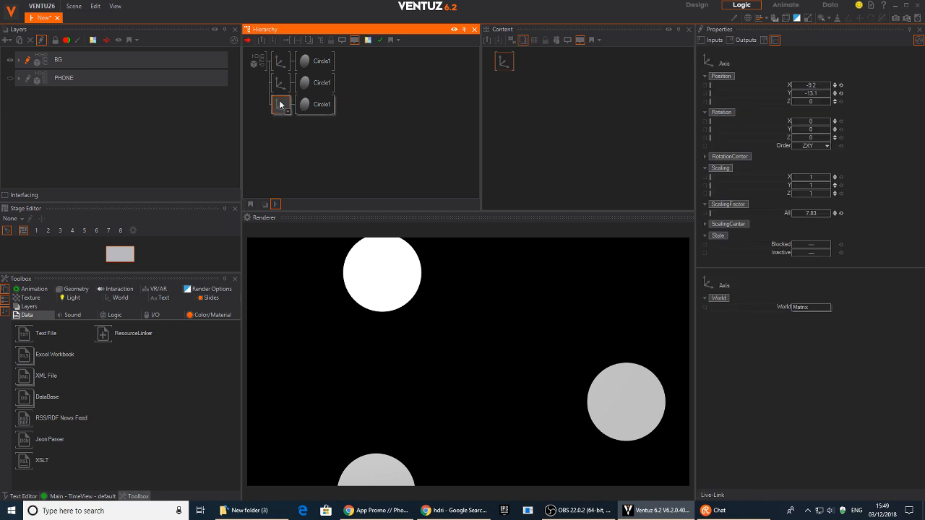
left_click(281, 126)
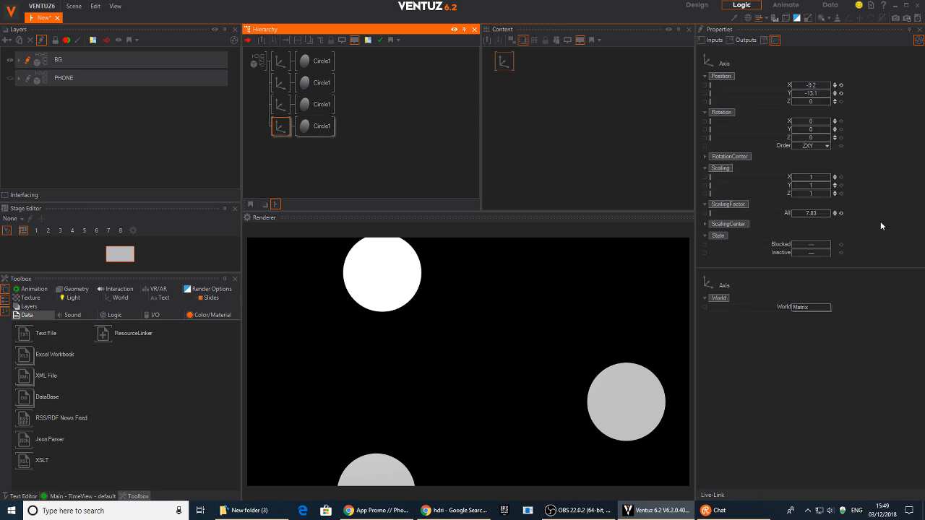
left_click(842, 85)
left_click(842, 94)
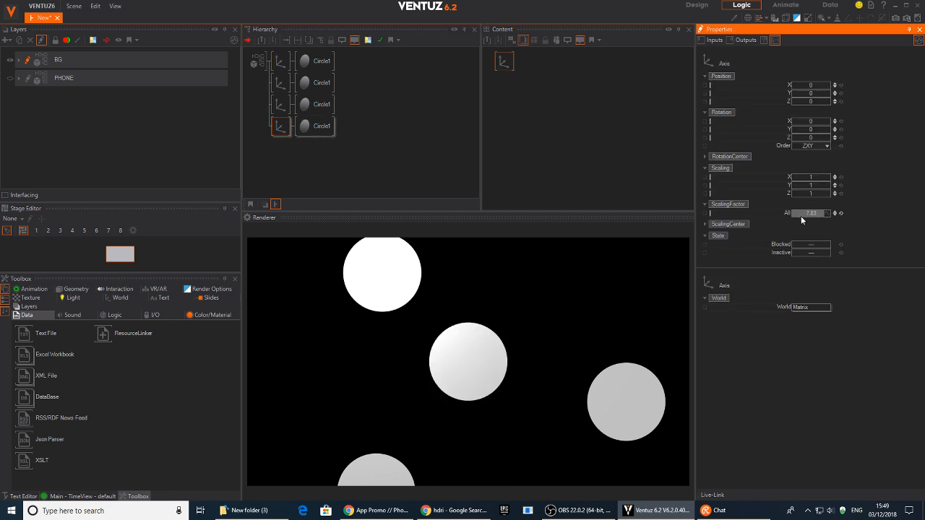
mouse_move(801, 216)
left_mouse_down()
mouse_move(817, 216)
mouse_move(792, 212)
left_mouse_up()
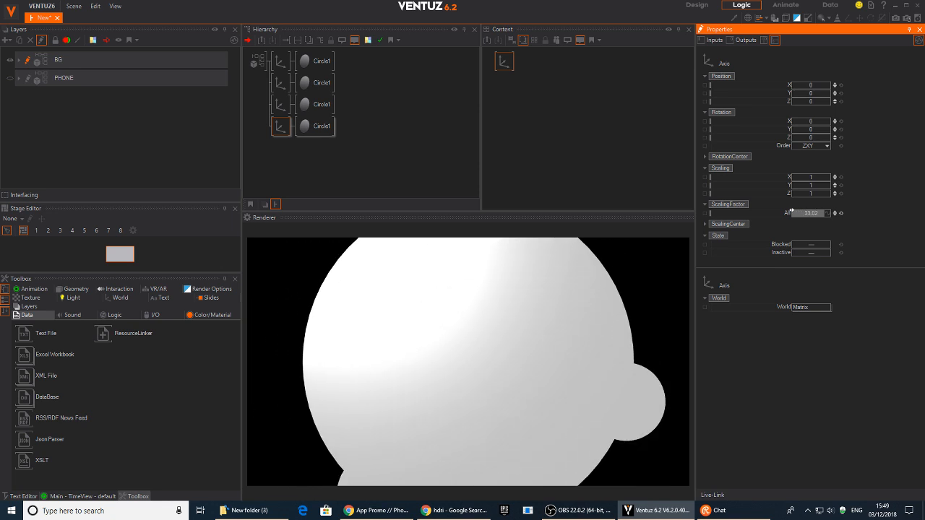
Increase the fourth circle's Hole to form a thin ring and scale its Axis down slightly.
left_click(315, 126)
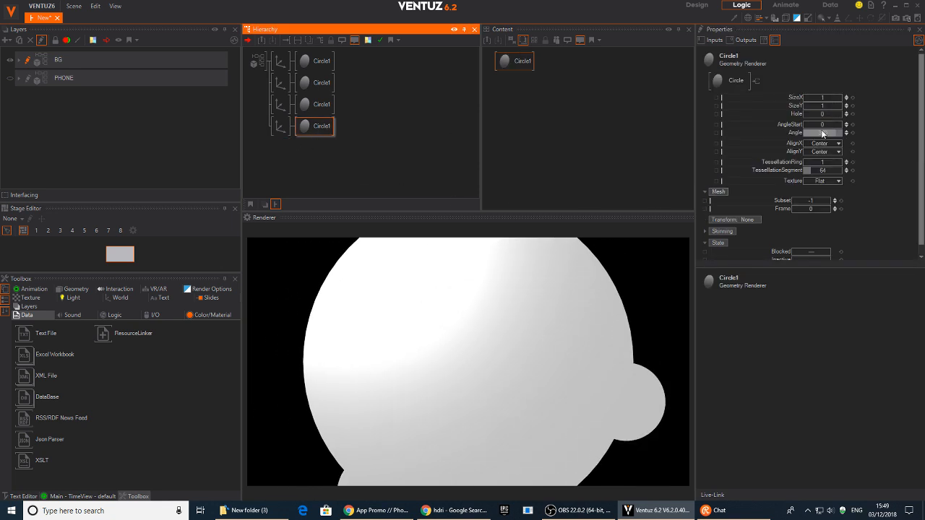
left_click_drag(814, 115, 837, 114)
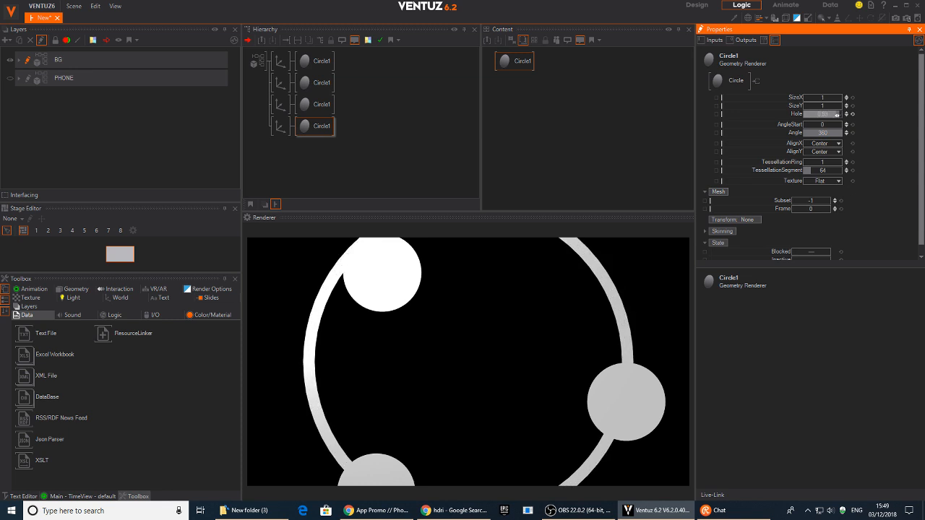
left_click(390, 180)
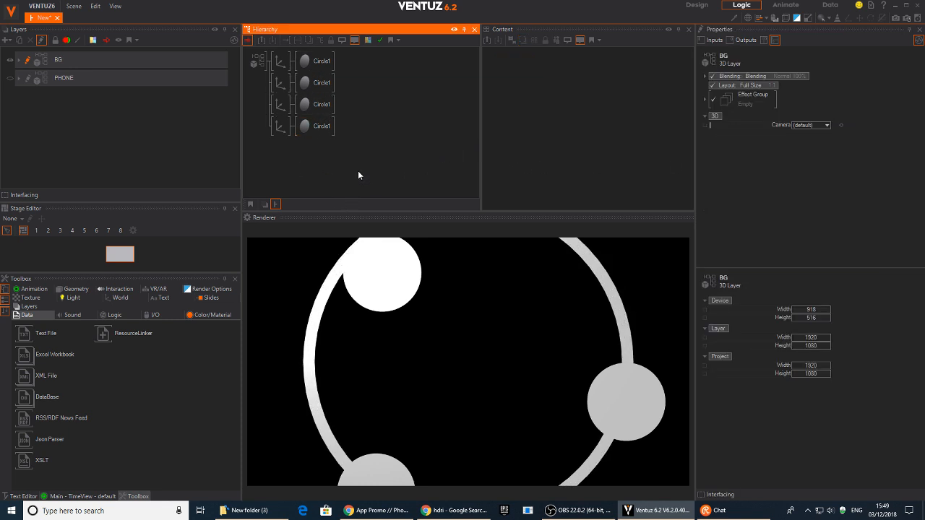
left_click(279, 125)
left_click_drag(821, 217, 565, 173)
Enlarge the lower circle, then set the first circle's scaling factor to 7.1 and its X position to -11.95.
left_click(280, 104)
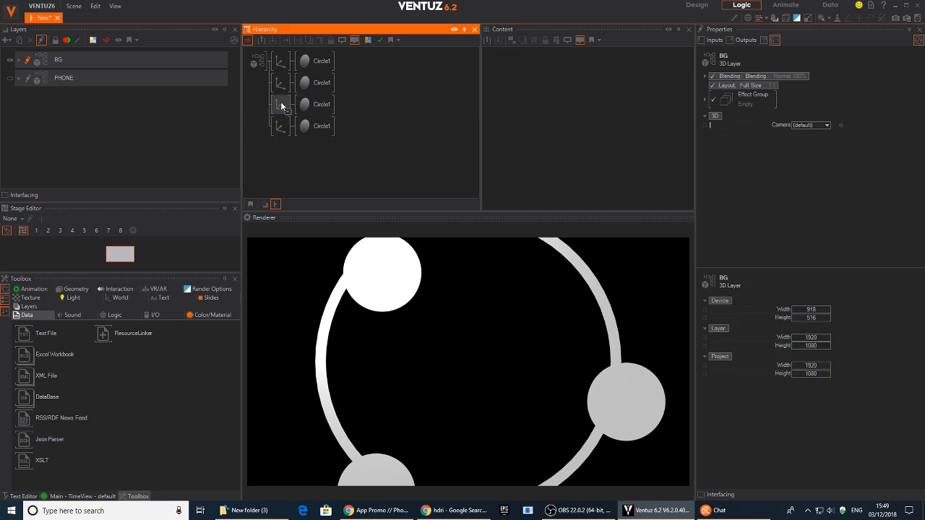
mouse_move(815, 214)
left_mouse_down()
mouse_move(830, 216)
mouse_move(805, 212)
left_mouse_up()
left_click(279, 63)
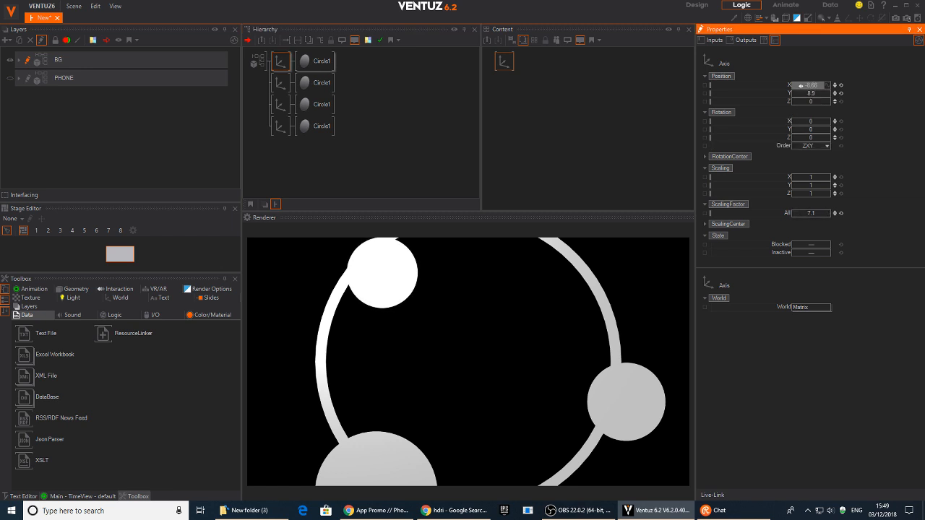
left_click_drag(800, 86, 831, 89)
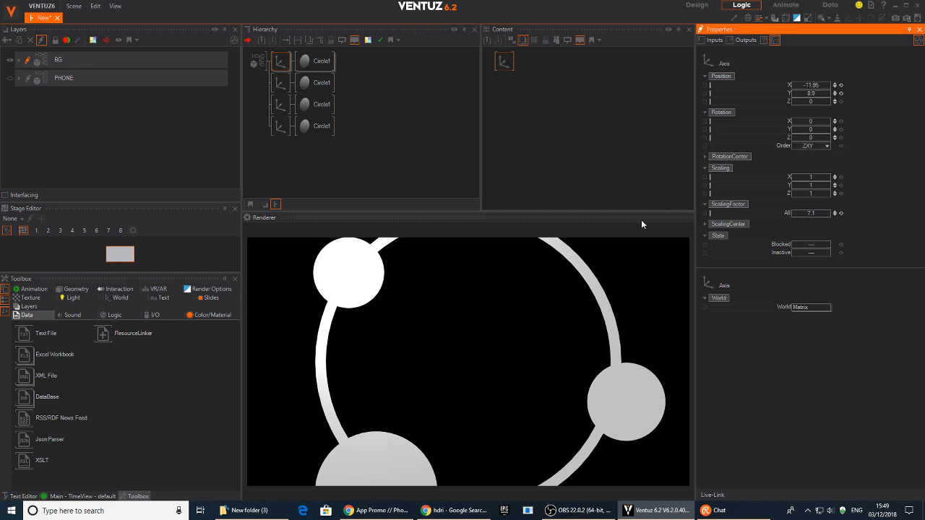
Insert a Color Solid material before the first circle and keep its color mode at No Light.
left_click(324, 85)
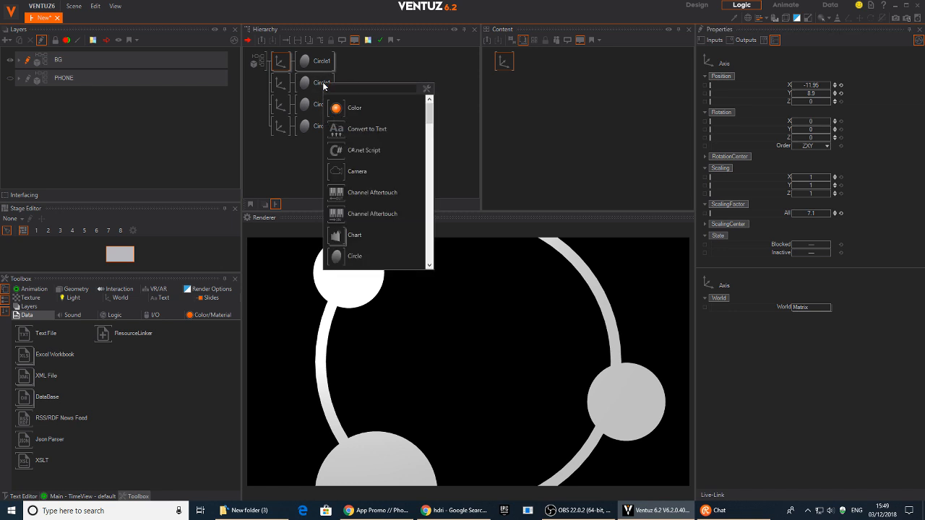
type("col")
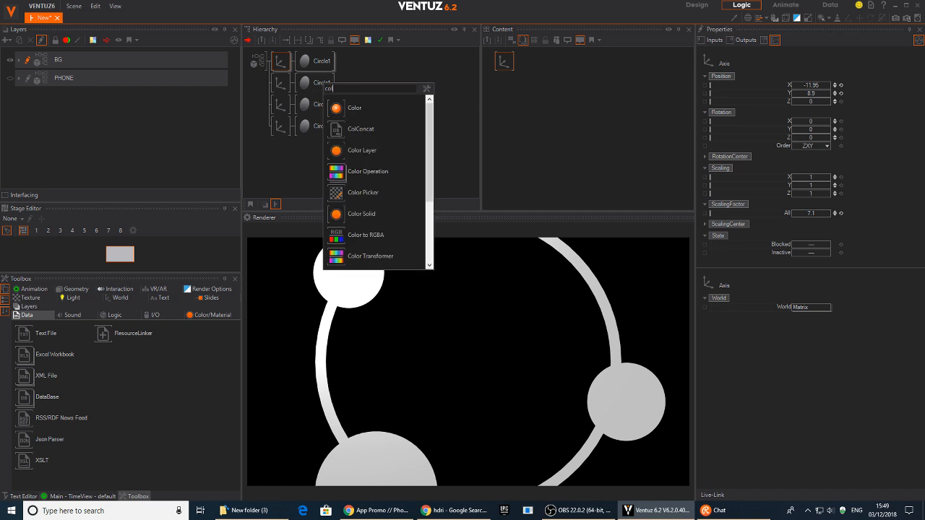
left_click(337, 215)
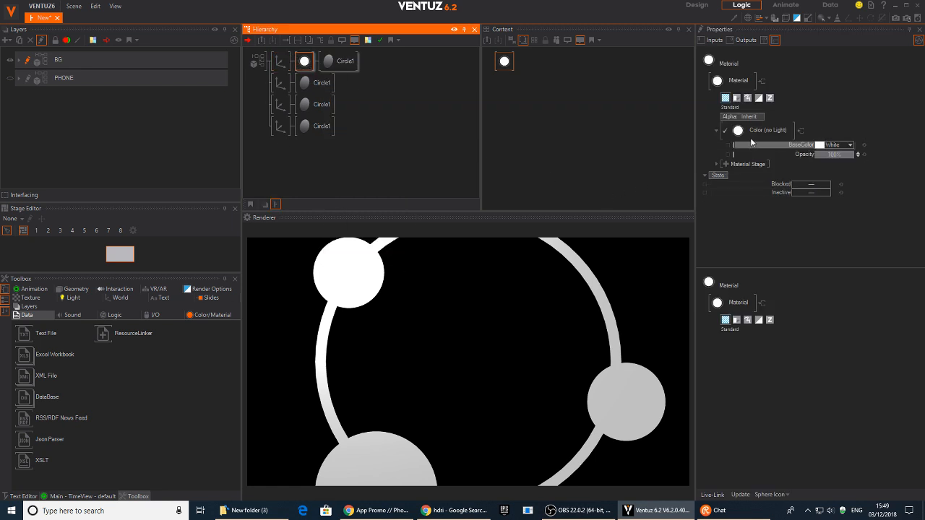
left_click(784, 130)
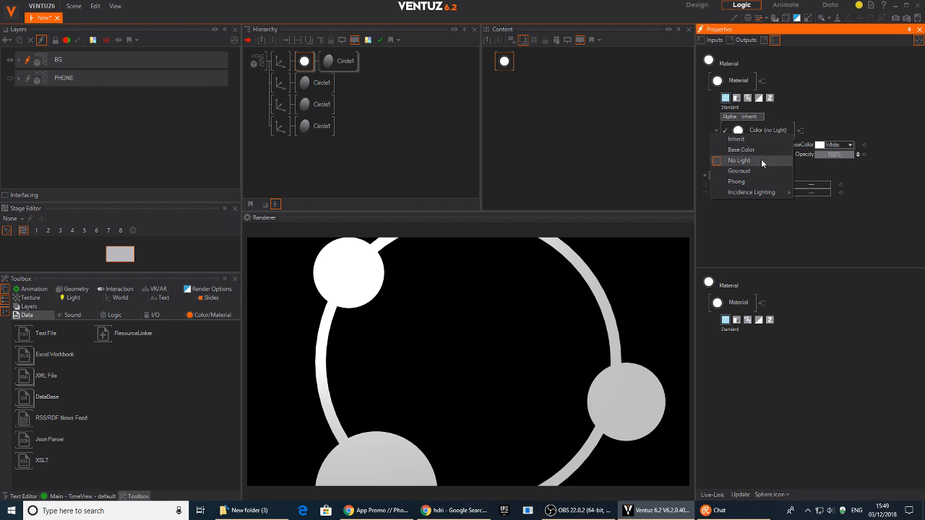
left_click(757, 159)
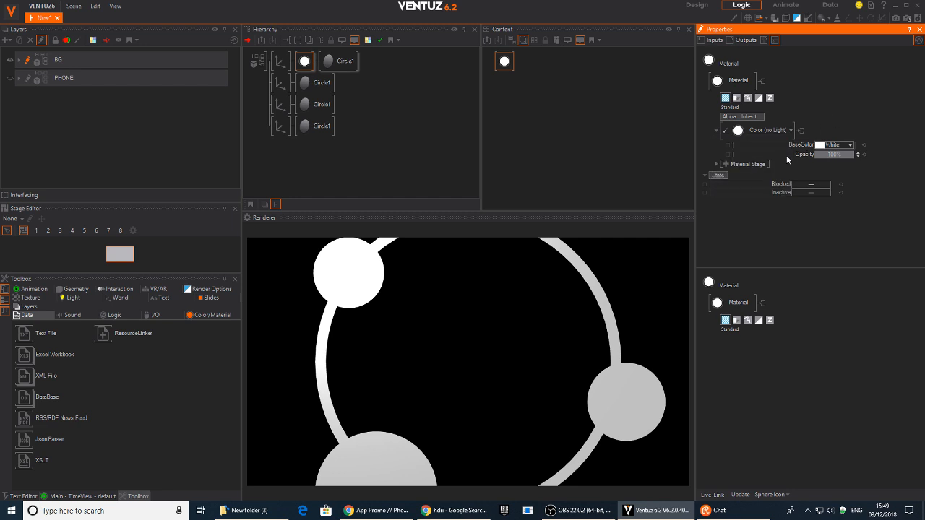
Add a Base texture stage to the first circle's material and source it from a white-to-black 1D Gradient preset.
left_click(725, 164)
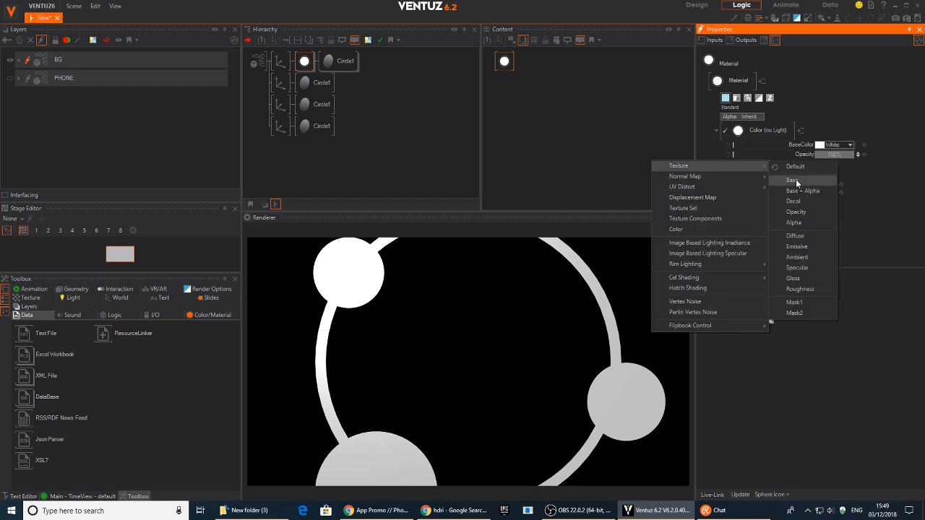
left_click(796, 179)
left_click(752, 189)
mouse_move(735, 201)
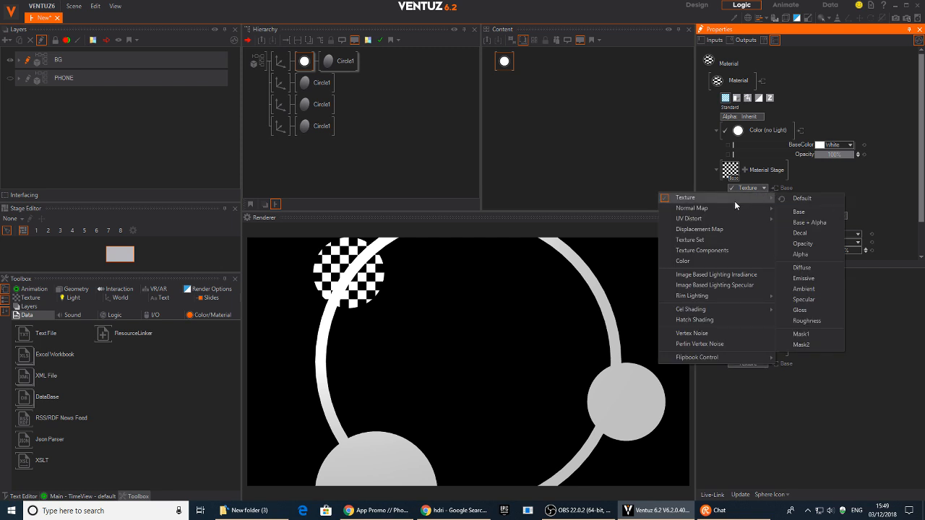
left_click(816, 165)
left_click(775, 198)
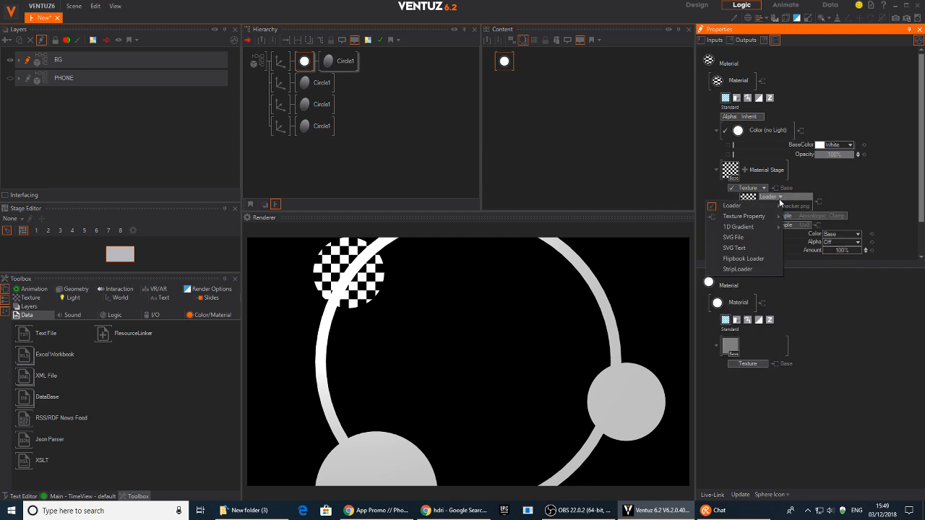
mouse_move(746, 228)
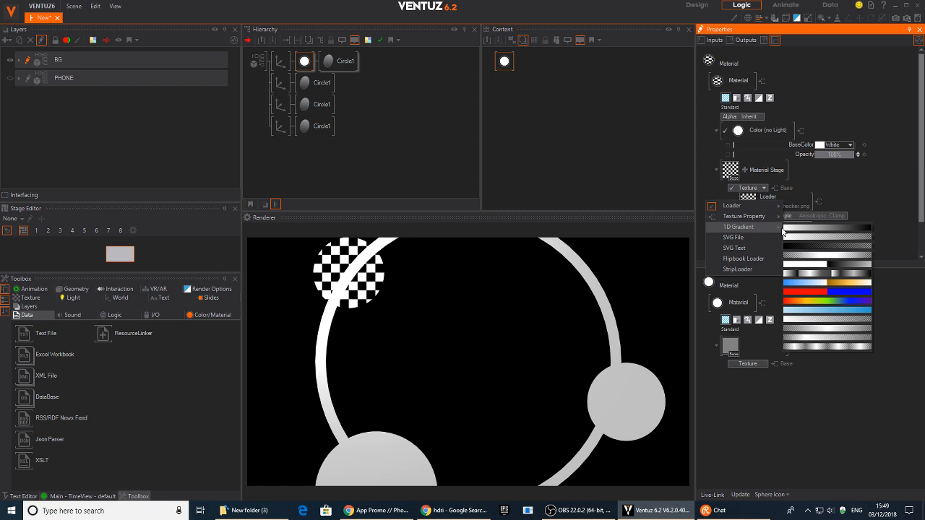
left_click(824, 235)
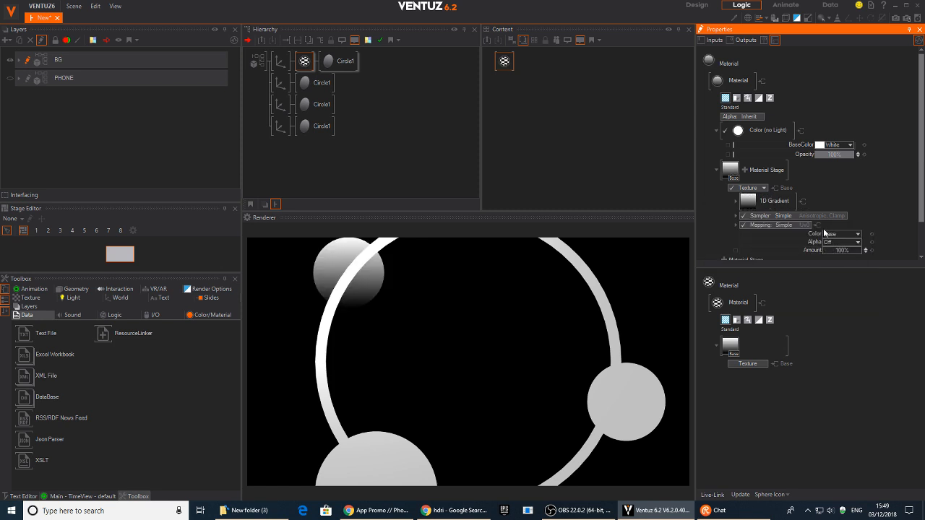
Recolor the gradient with black (RGB 0) at its start and dark grey (RGB 31) at its end.
left_click(748, 201)
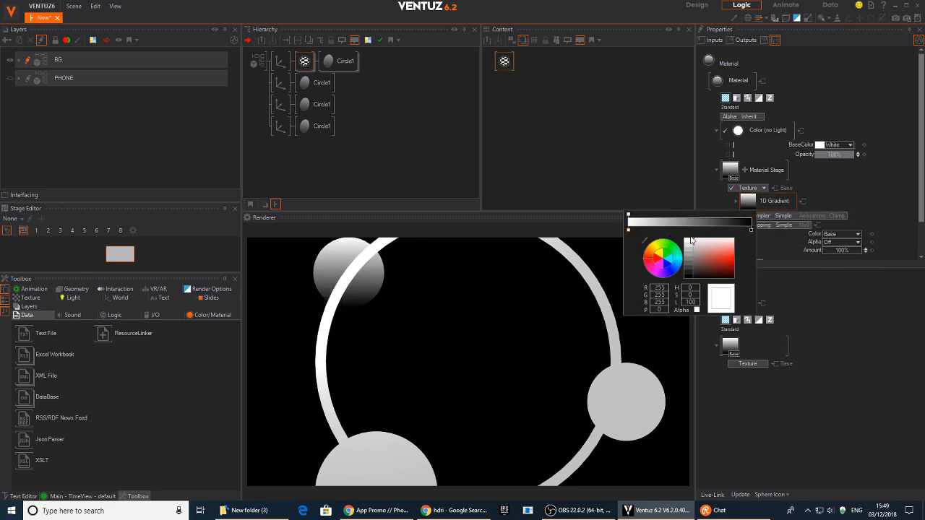
left_click(750, 230)
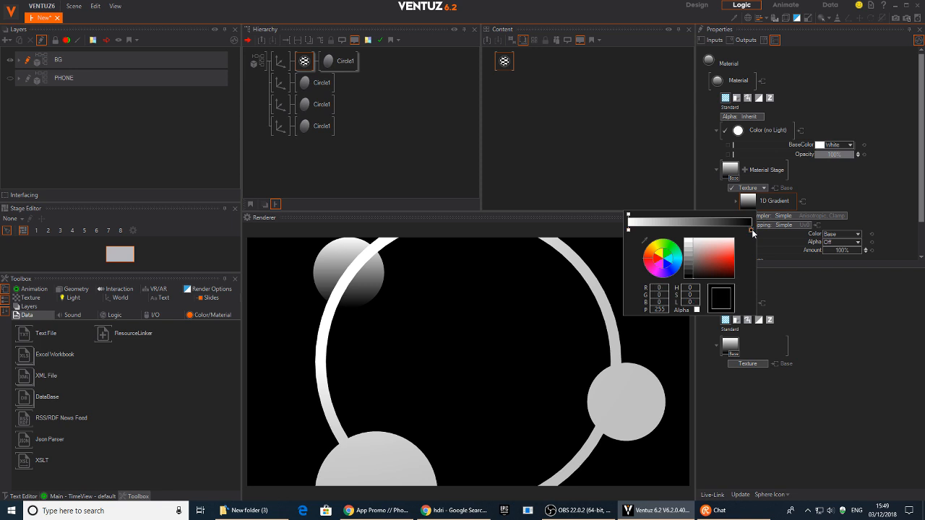
left_click(690, 277)
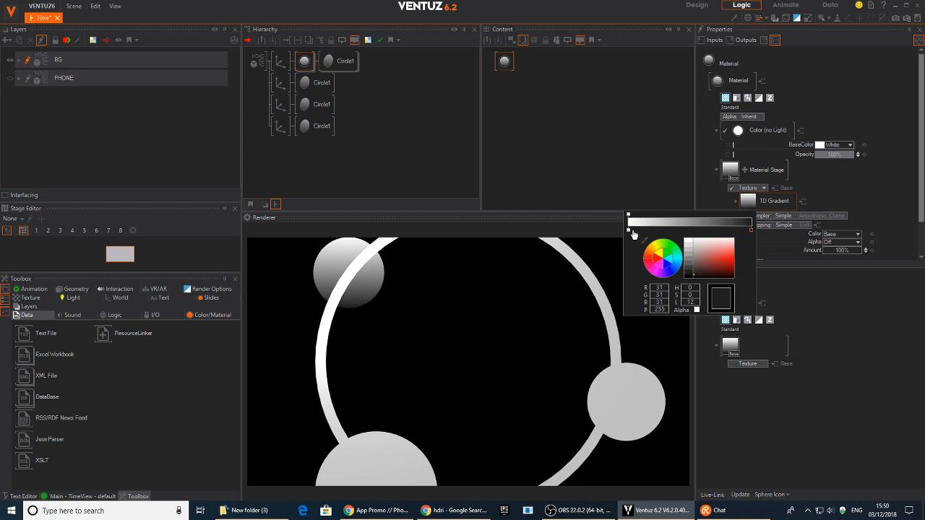
left_click(628, 230)
left_click(688, 269)
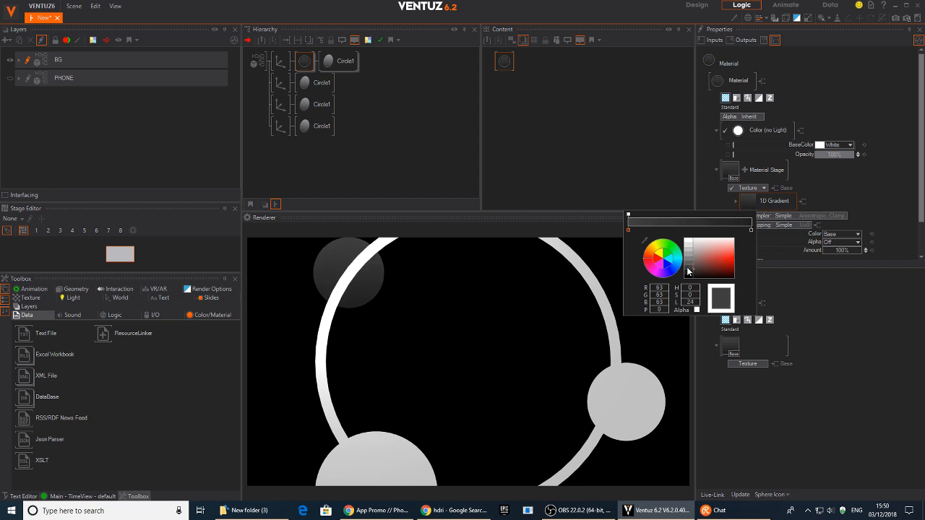
left_click(684, 277)
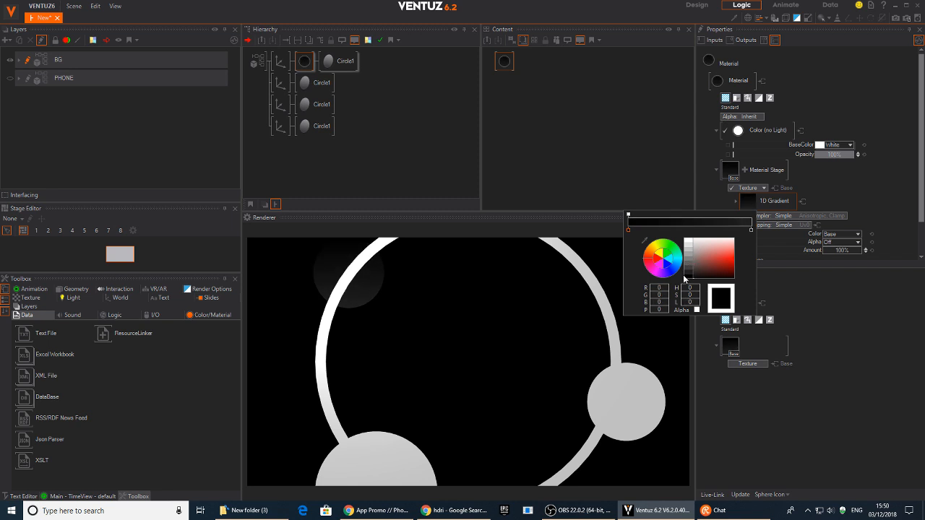
left_click_drag(683, 274, 685, 280)
left_click(815, 186)
Copy the gradient material onto the other three circles and move the ring's Axis to the front of the hierarchy order.
left_click(304, 67)
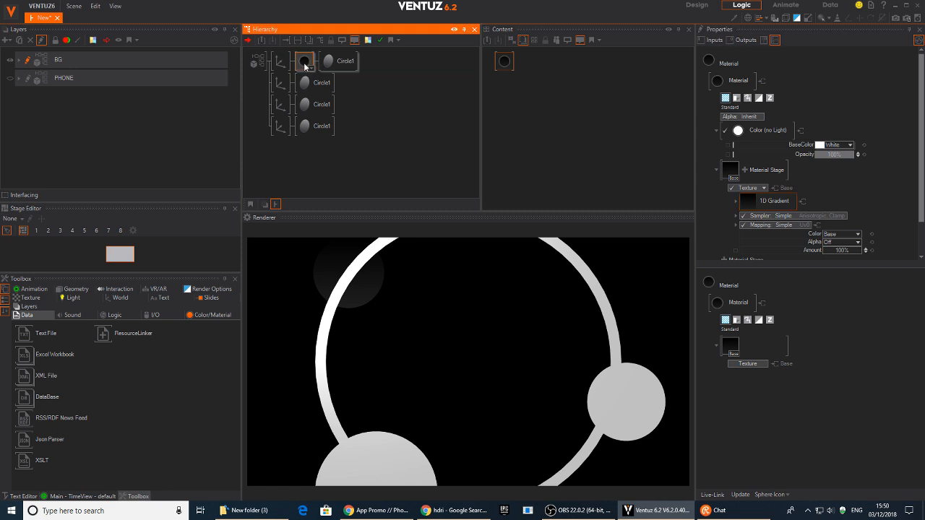
left_click_drag(304, 65, 301, 86, "ctrl")
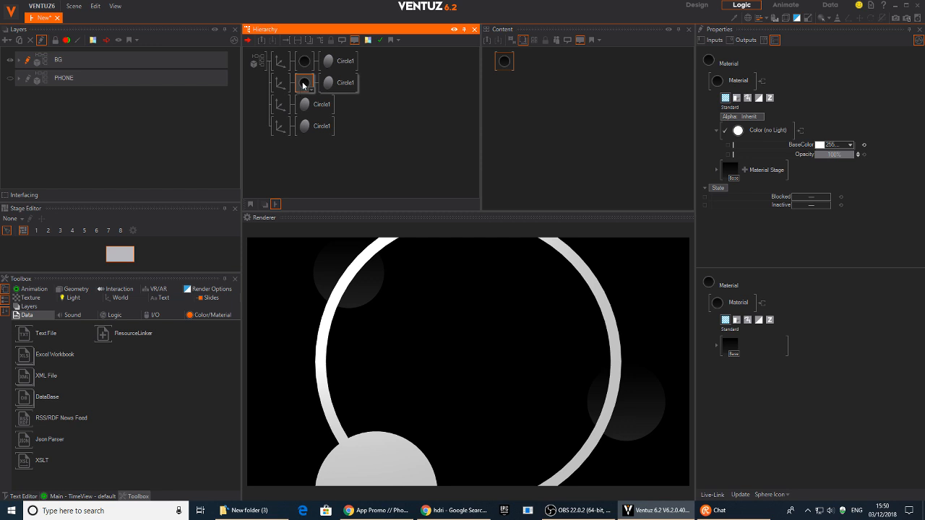
left_click_drag(304, 85, 303, 105, "ctrl")
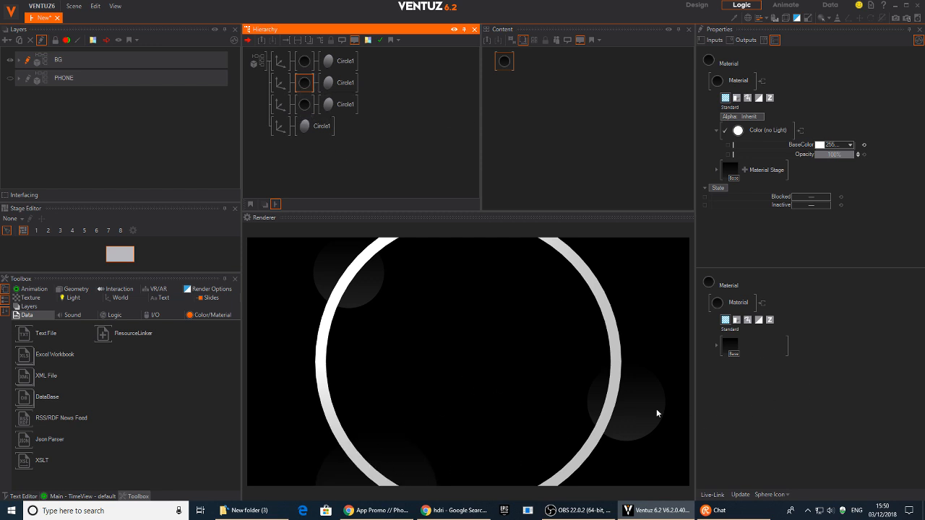
left_click_drag(305, 103, 298, 125, "ctrl")
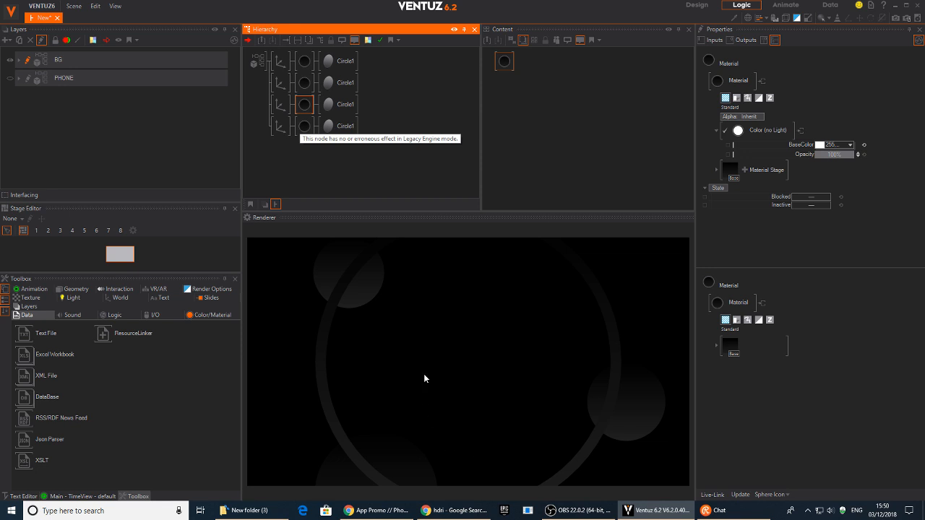
left_click_drag(280, 126, 279, 50)
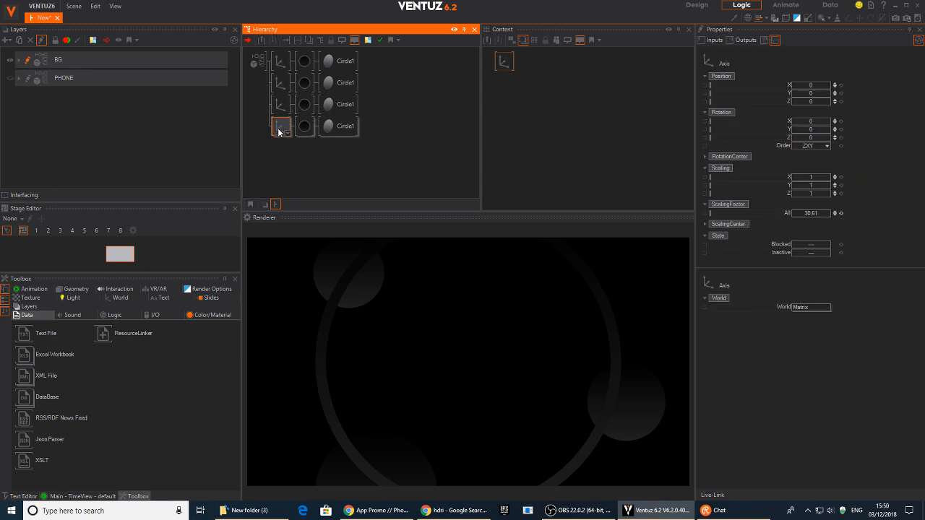
left_click_drag(278, 128, 279, 59)
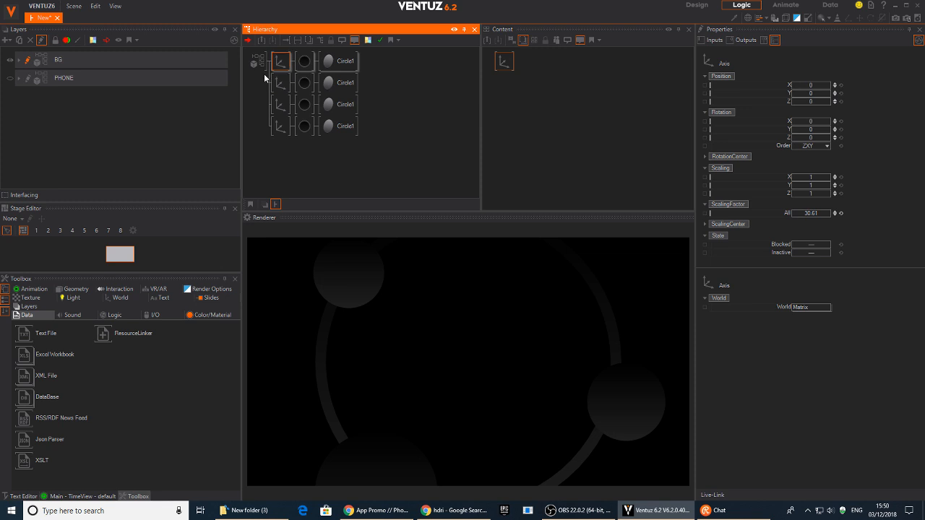
Add a new Axis with a Rectangle ahead of the ring, and size it about 52 by 22 to fill the frame.
right_click(272, 83)
left_click(289, 105)
key("space")
left_click(303, 61)
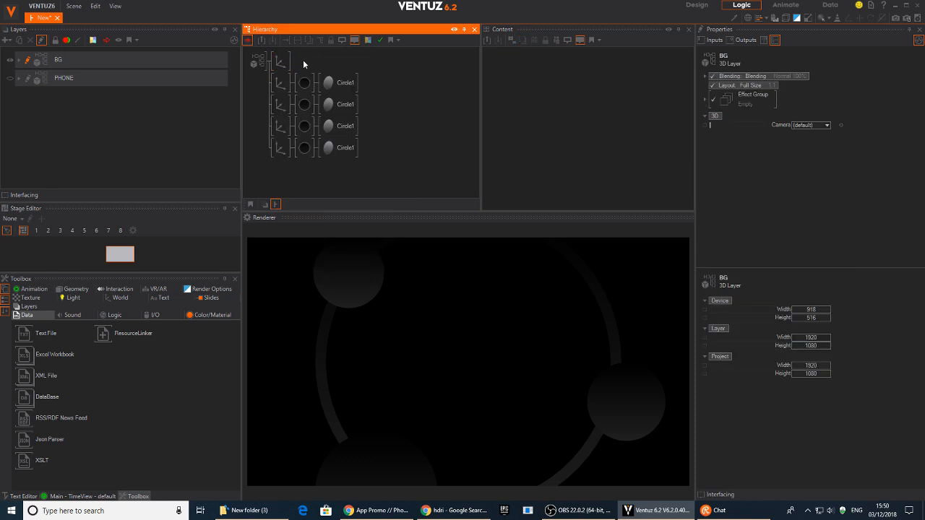
key("space")
type("re")
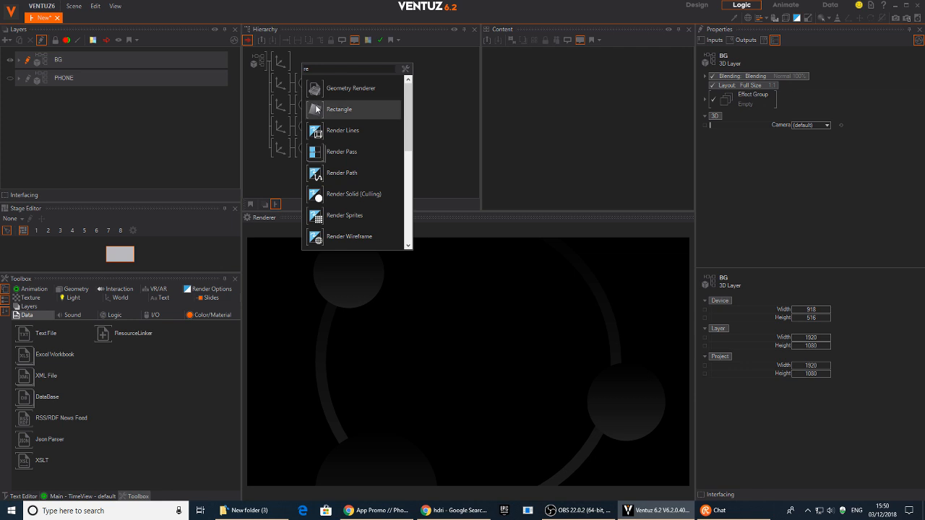
left_click_drag(313, 108, 296, 61)
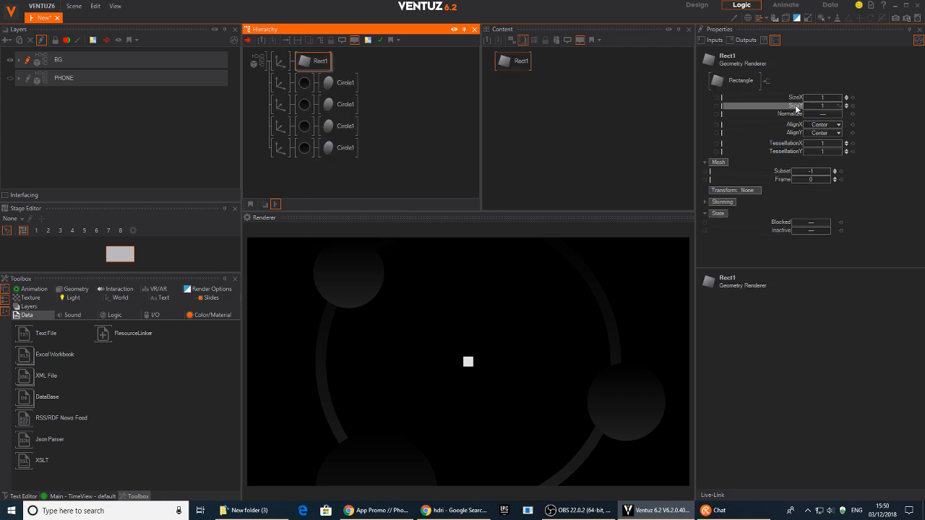
left_click_drag(821, 99, 814, 126)
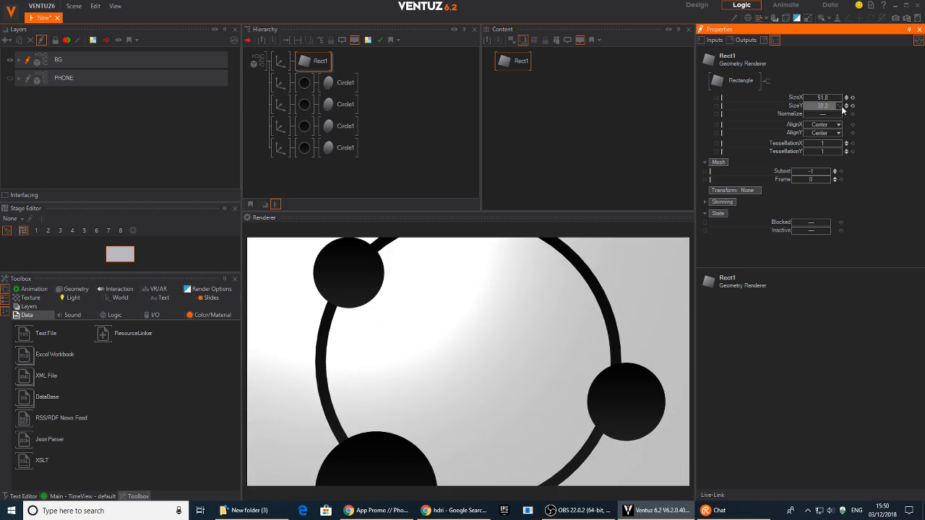
Copy the gradient material onto the rectangle and set its Axis Z position to 3.1.
left_click(302, 83)
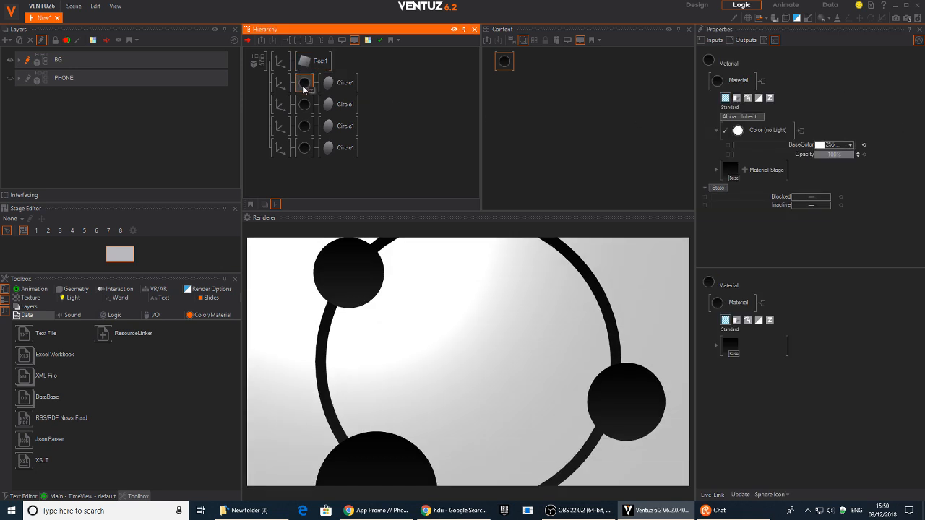
left_click_drag(304, 87, 296, 63, "ctrl")
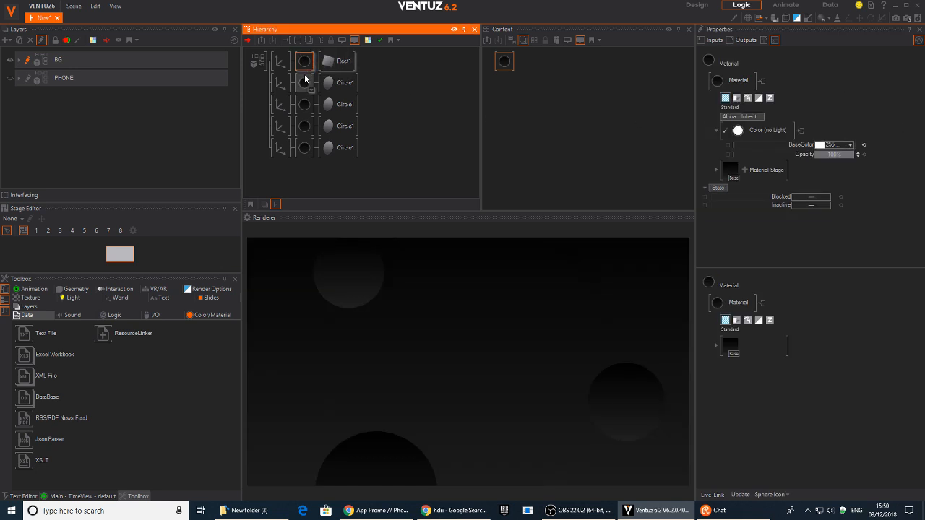
left_click(280, 62)
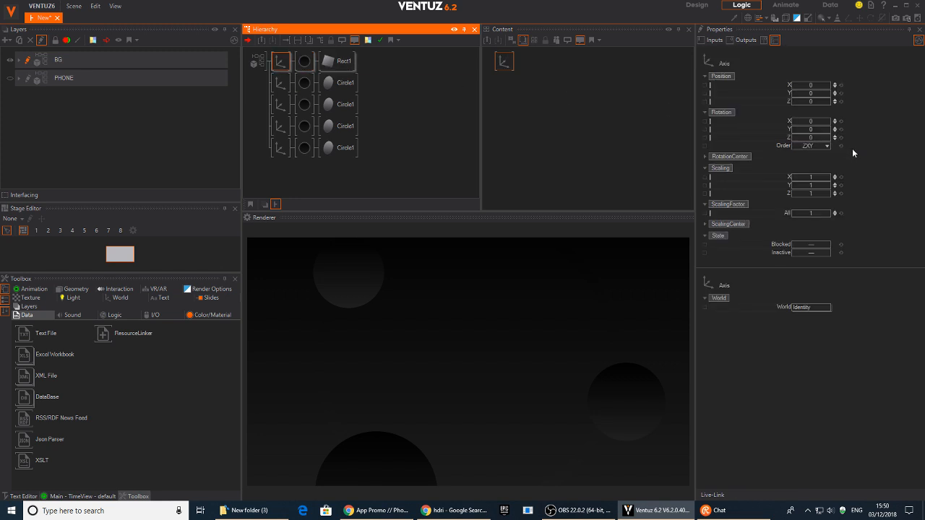
left_click_drag(816, 102, 808, 103)
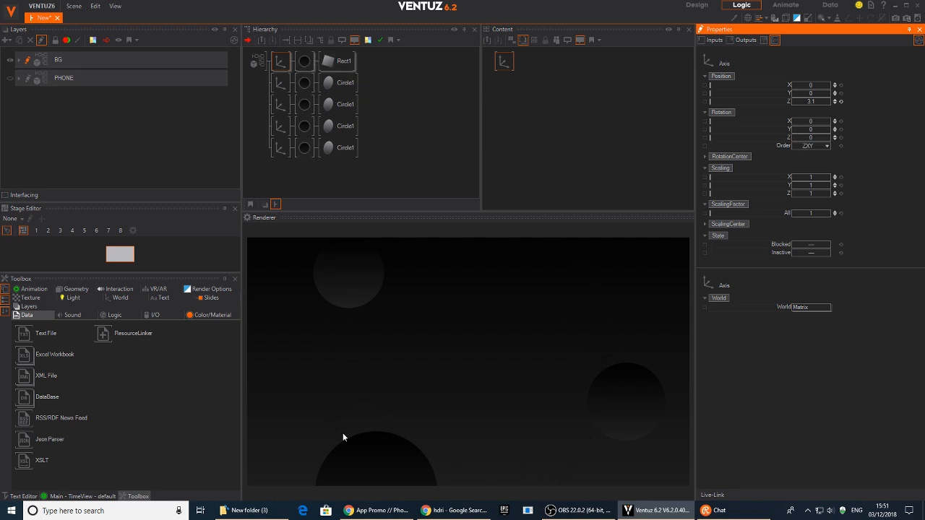
Move the start stop of the rectangle's gradient to position 96, testing dark greys before settling on black.
left_click(305, 61)
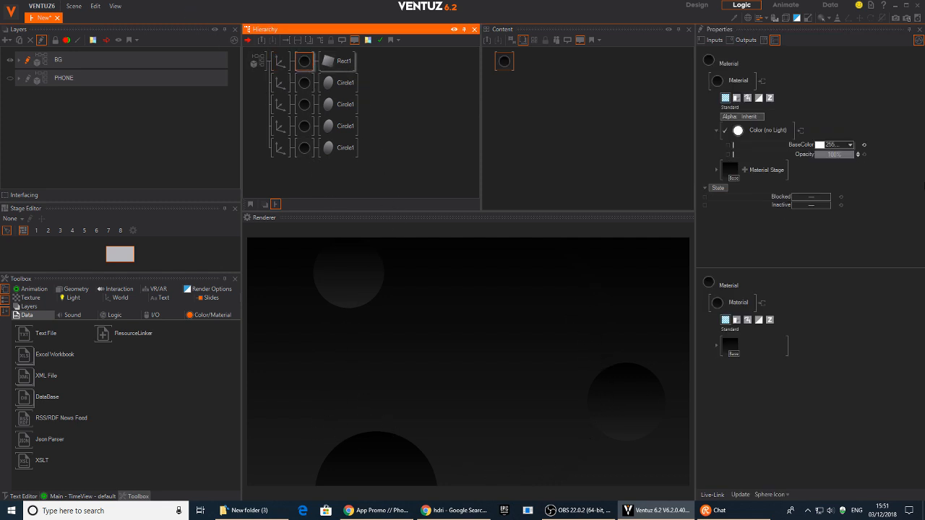
double_click(725, 173)
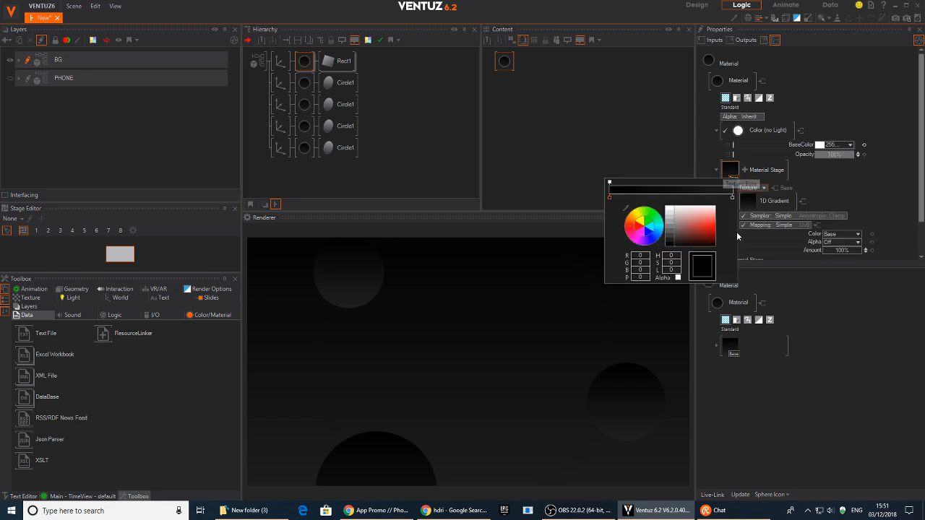
left_click_drag(612, 203, 656, 214)
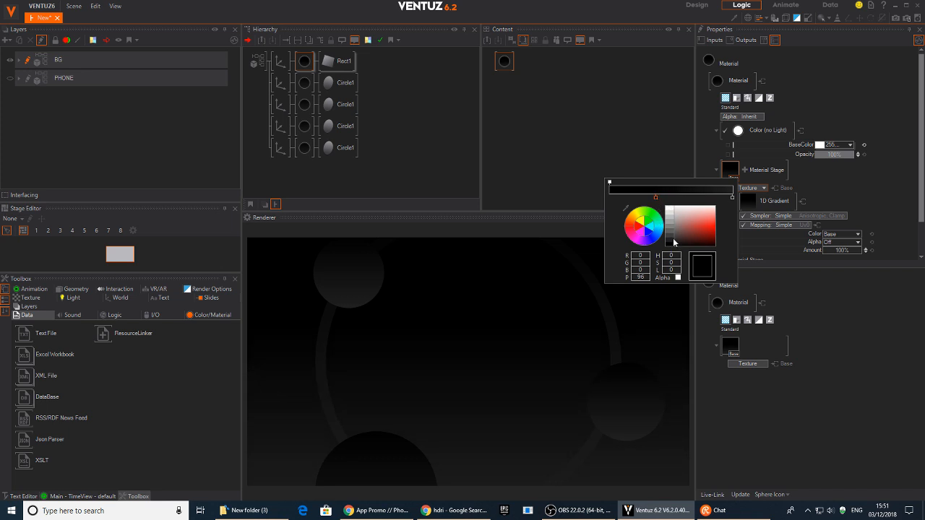
left_click(673, 240)
left_click(672, 245)
left_click(673, 241)
left_click(671, 244)
left_click(671, 242)
left_click(671, 249)
left_click(672, 242)
left_click(671, 247)
left_click(675, 239)
left_click(670, 251)
left_click(841, 99)
Lower the opacity of the ring's material and the next two circles' materials together to about 81%.
left_click(304, 82)
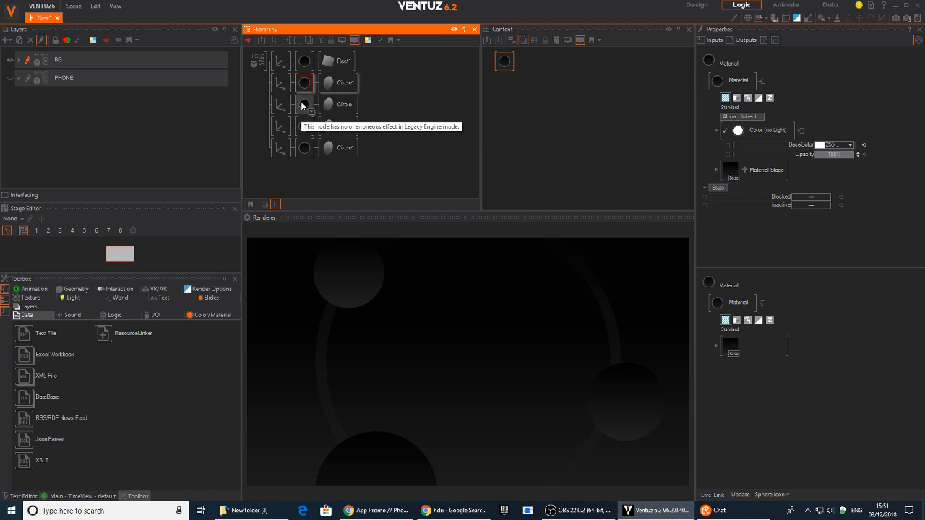
left_click(304, 106, "ctrl")
left_click(305, 128, "ctrl")
mouse_move(859, 155)
left_mouse_down()
mouse_move(814, 156)
mouse_move(847, 154)
left_mouse_up()
Adjust the opacity of the last circle's material and lower the ring material's opacity slightly further.
left_click(304, 148)
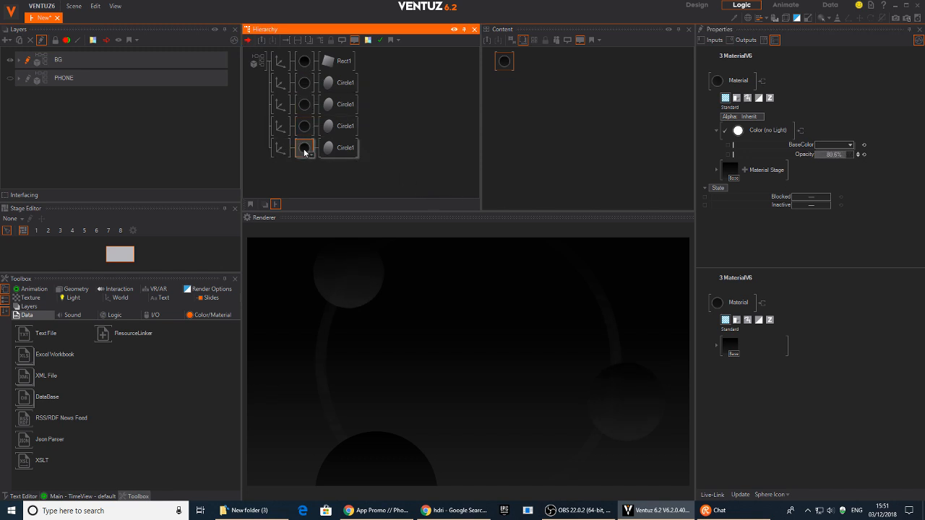
left_click(829, 154)
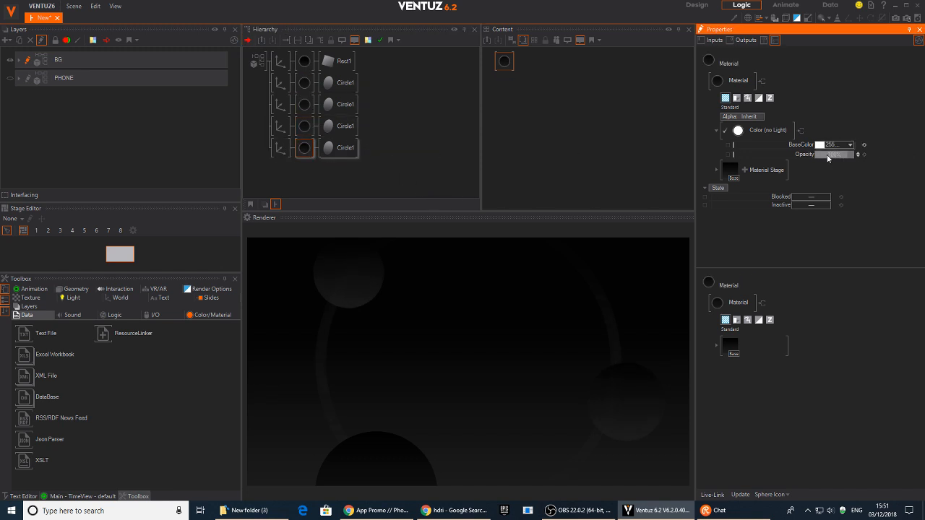
left_click_drag(831, 157, 852, 155)
left_click(305, 126)
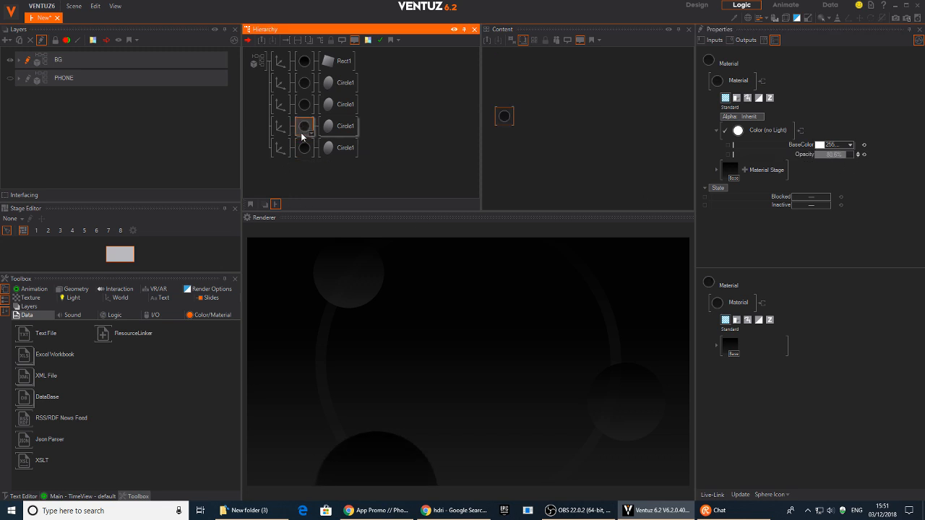
left_click(304, 82)
mouse_move(846, 156)
left_mouse_down()
mouse_move(853, 154)
mouse_move(815, 154)
mouse_move(853, 153)
left_mouse_up()
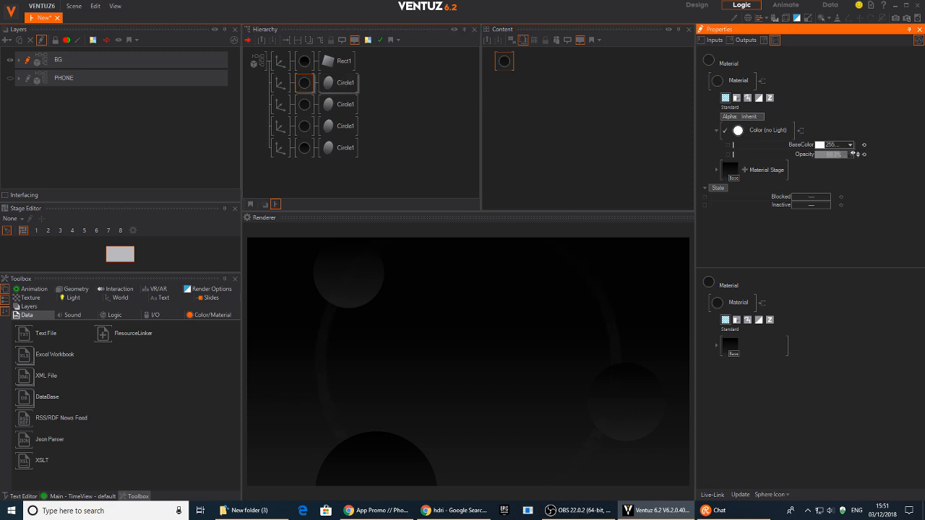
Switch to Chrome and check the background look in the App Promo reference video.
double_click(263, 98)
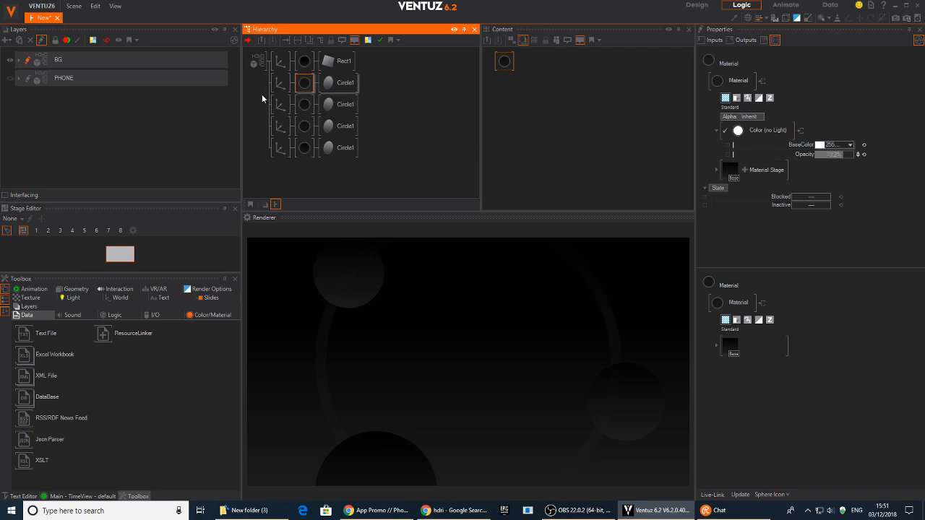
left_click(453, 510)
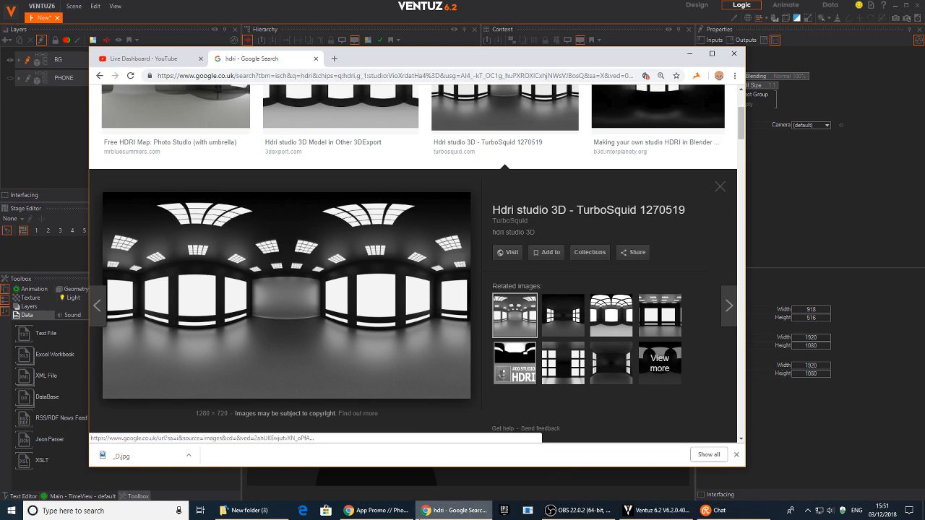
left_click(377, 510)
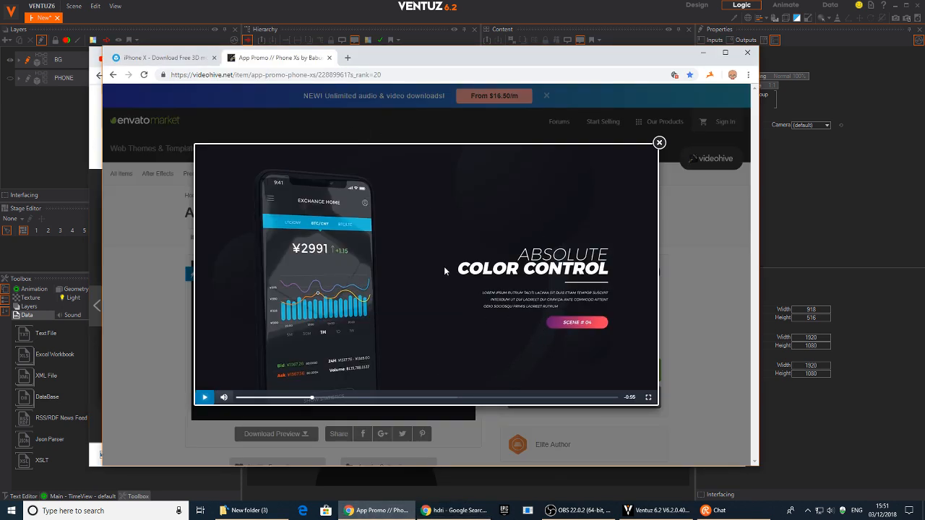
Switch back to Ventuz and try a very dark blue tint on the background rectangle's gradient stop at position 96.
left_click(536, 5)
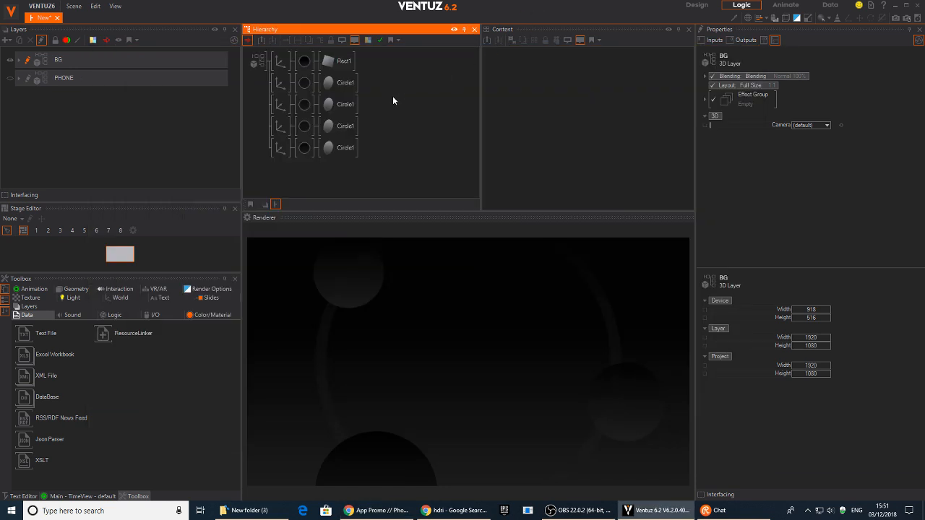
left_click(306, 64)
left_click(730, 173)
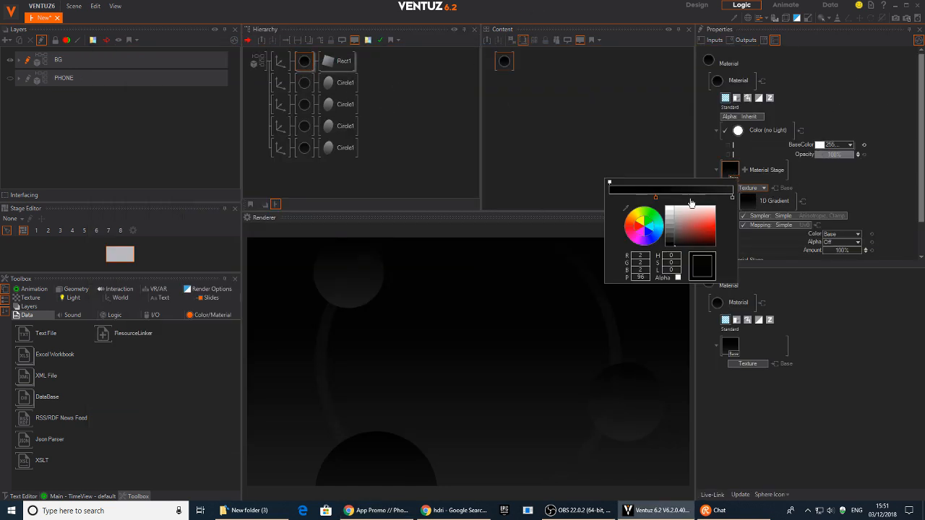
left_click(657, 239)
mouse_move(669, 246)
left_mouse_down()
mouse_move(701, 242)
mouse_move(708, 255)
mouse_move(682, 247)
left_mouse_up()
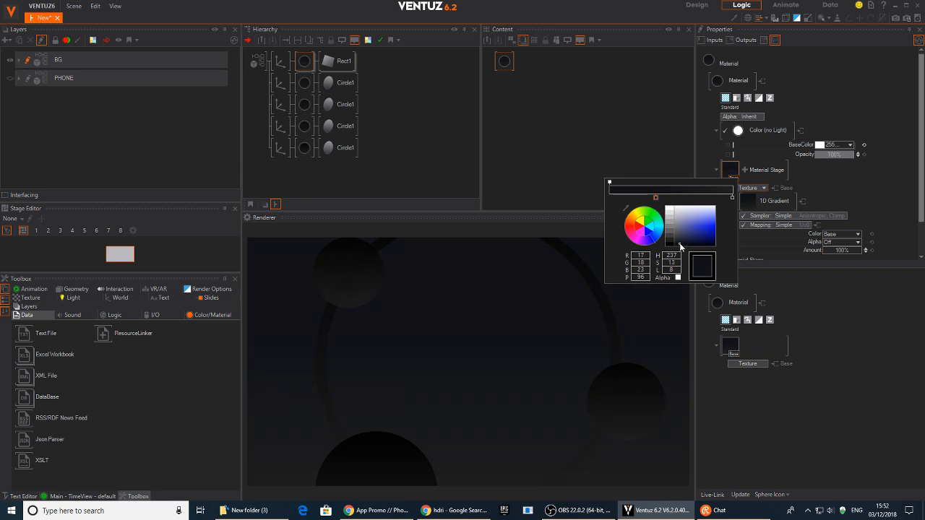
left_click(861, 85)
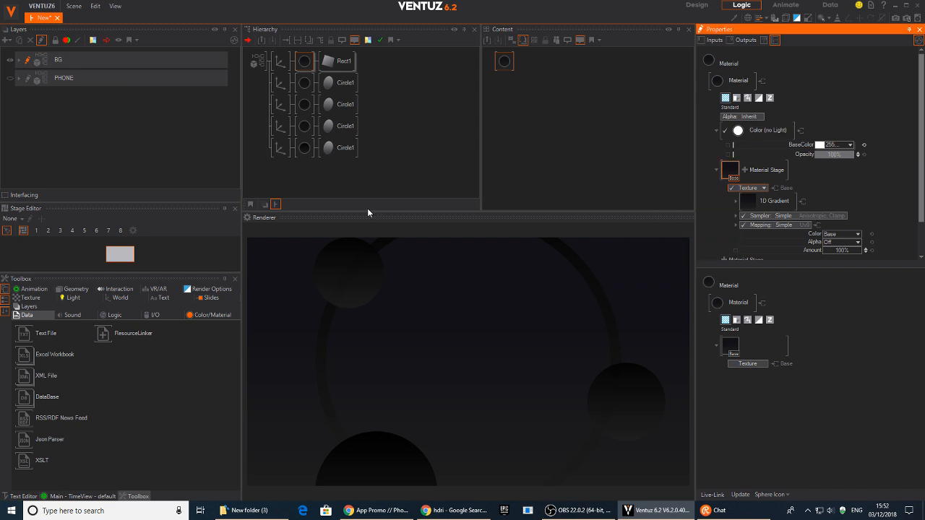
Set the rectangle's gradient stop at position 96 to black.
left_click(735, 173)
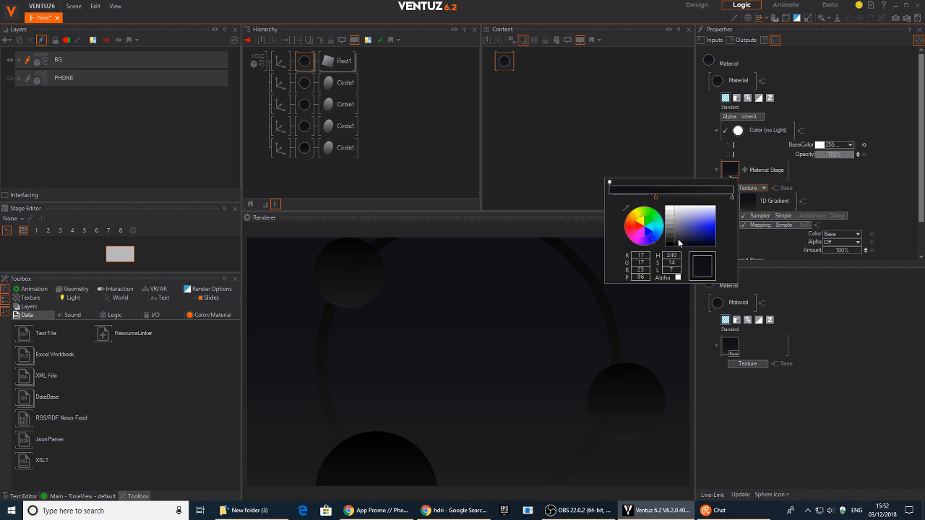
left_click_drag(679, 243, 621, 272)
left_click(900, 37)
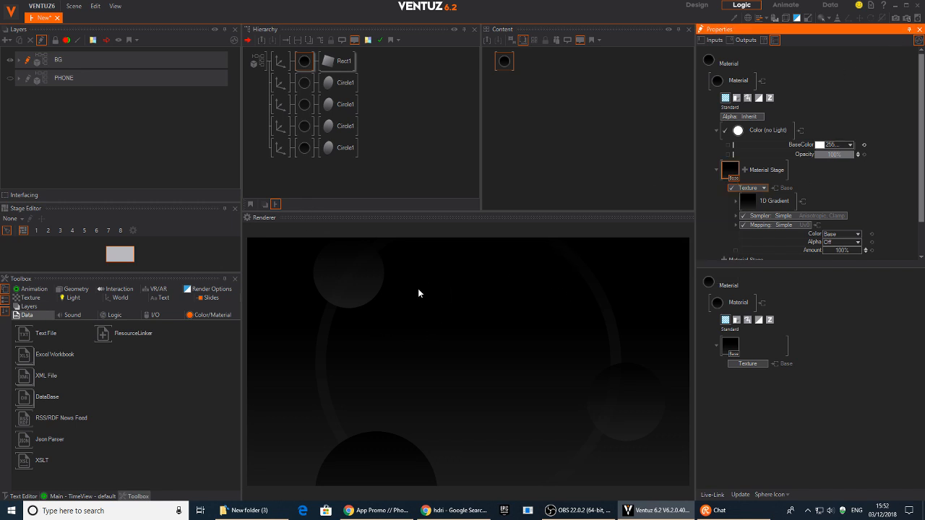
Insert a parent Axis above the rectangle and all circle branches and set its Y rotation to 11.
middle_click(352, 87)
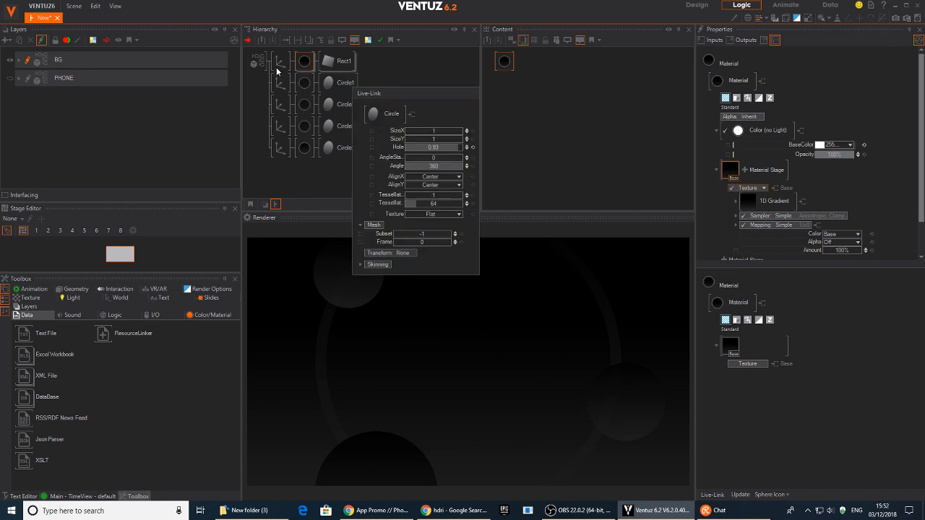
left_click(276, 66)
left_click(262, 79)
middle_click(263, 79)
type("ax")
left_click_drag(284, 108, 273, 67)
left_click(272, 66)
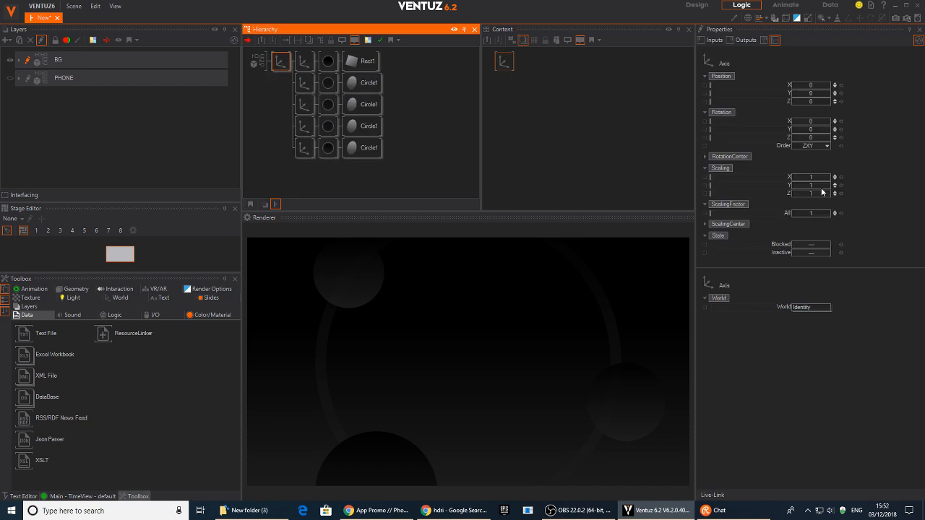
left_click_drag(813, 129, 814, 127)
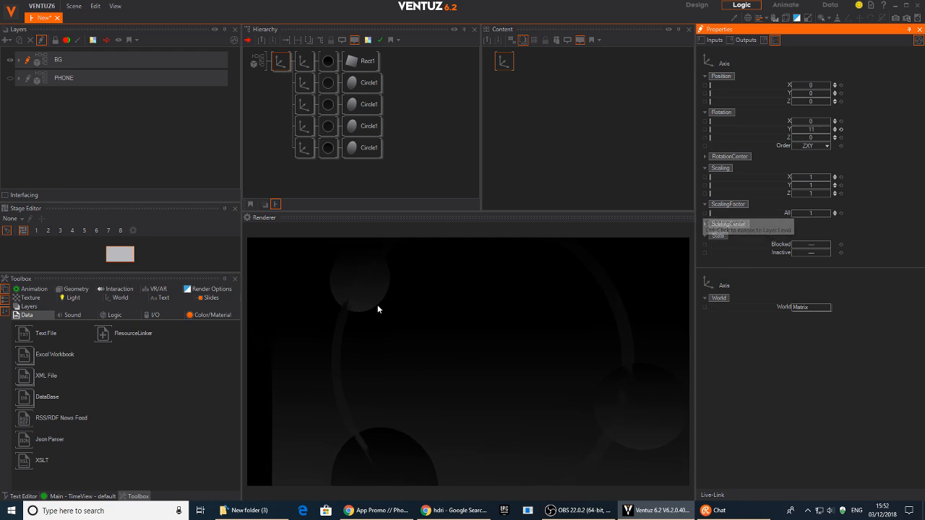
Offset the Axis nodes of the ring and the next two circles together slightly along Z.
left_click(304, 61)
left_click(299, 127)
left_click(301, 106, "ctrl")
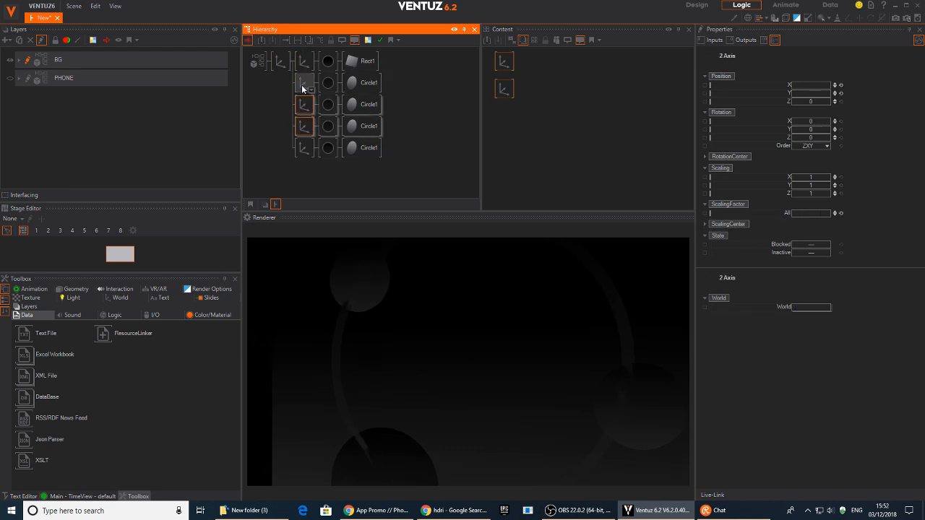
left_click(301, 85, "ctrl")
left_click(822, 101)
left_click_drag(821, 101, 808, 101)
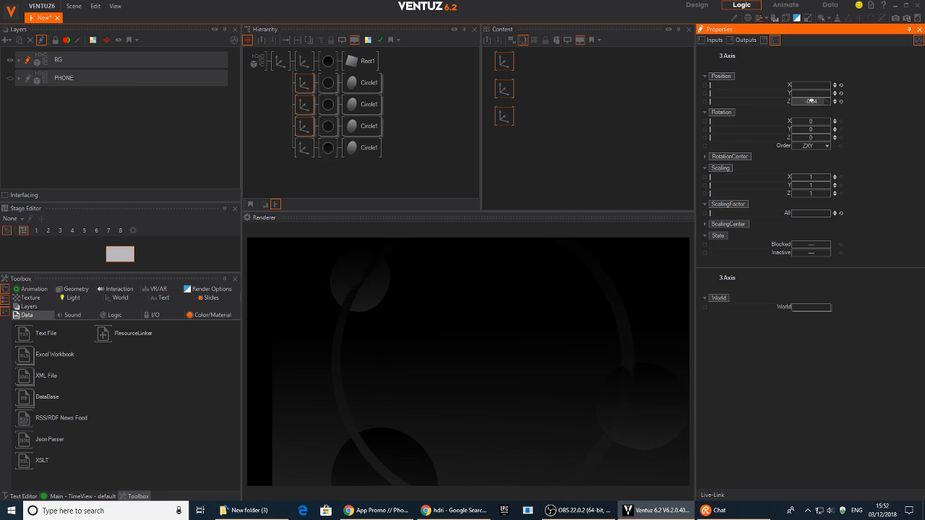
Adjust the Z position of the last circle's Axis and then the ring's Axis to separate them in depth.
left_click(304, 148)
left_click(791, 101)
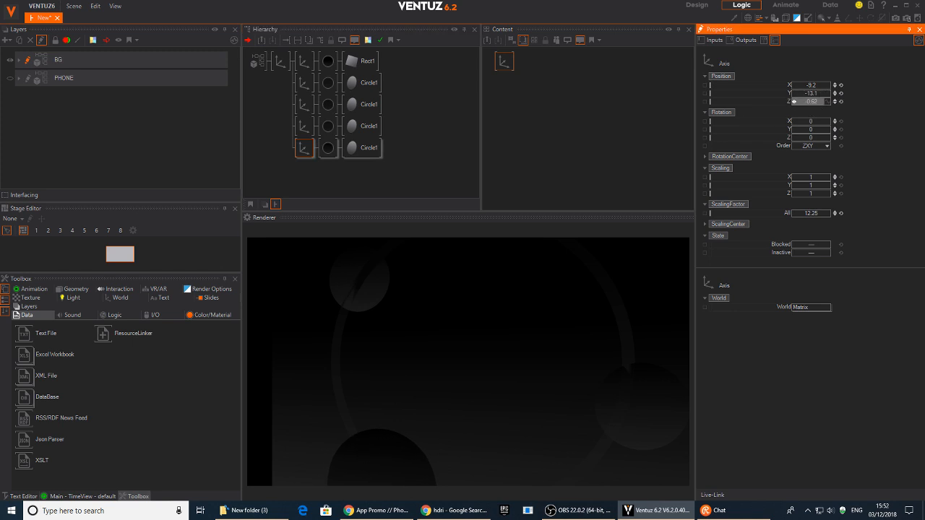
left_click(303, 85)
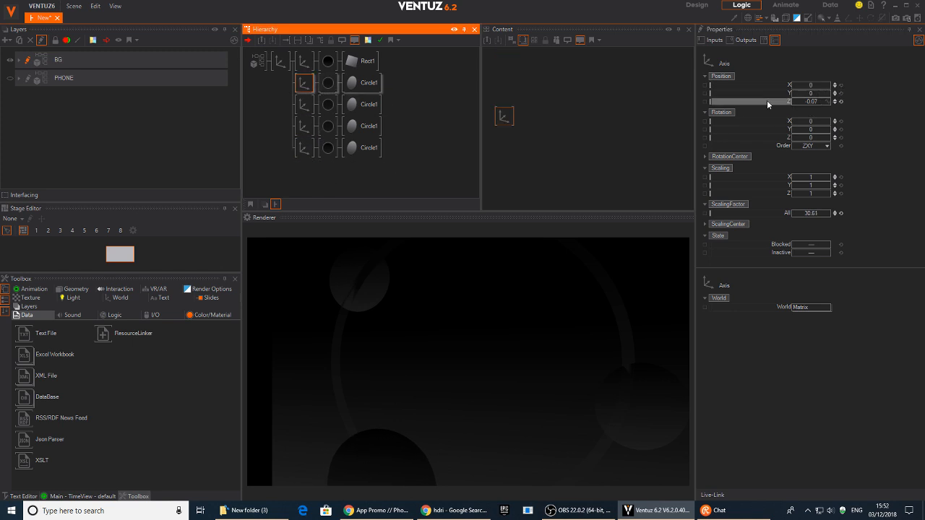
left_click_drag(811, 101, 817, 101)
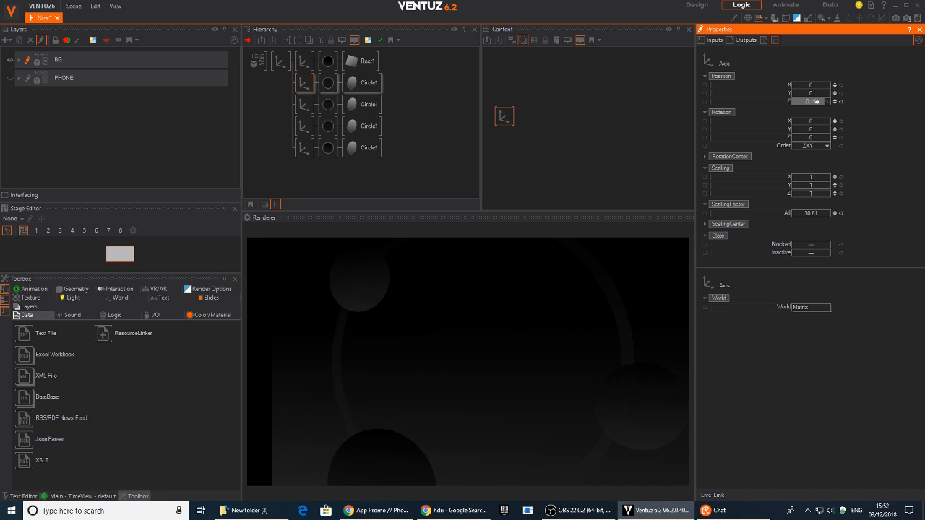
Turn the parent Axis around Y to check the depth spacing, then reset its Y rotation to 0.
left_click(280, 61)
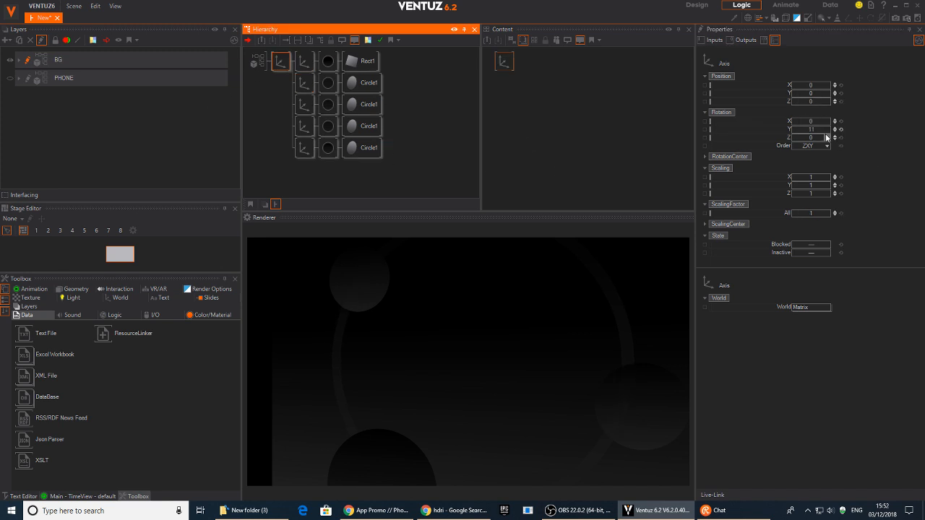
left_click_drag(817, 129, 801, 129)
left_click(841, 129)
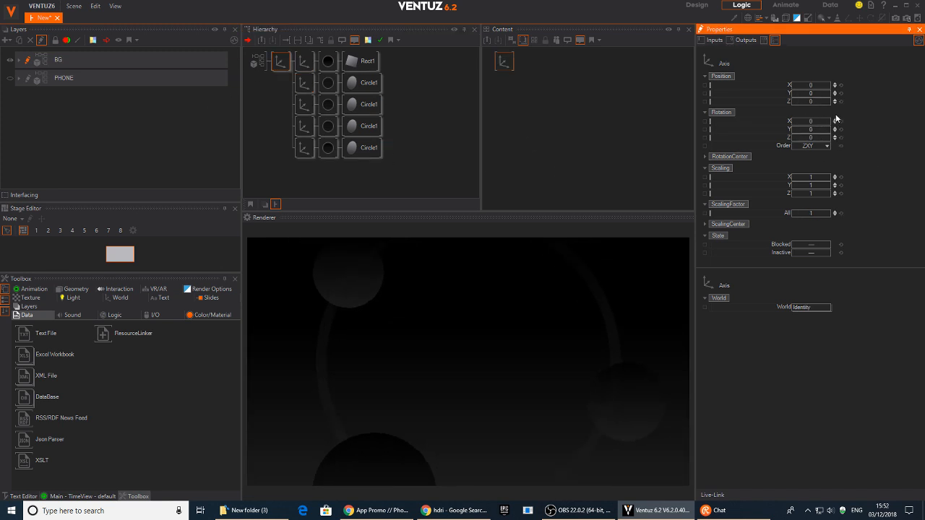
Make the PHONE layer visible, collapse the parent Axis branch and open the BG layer's properties.
left_click(9, 77)
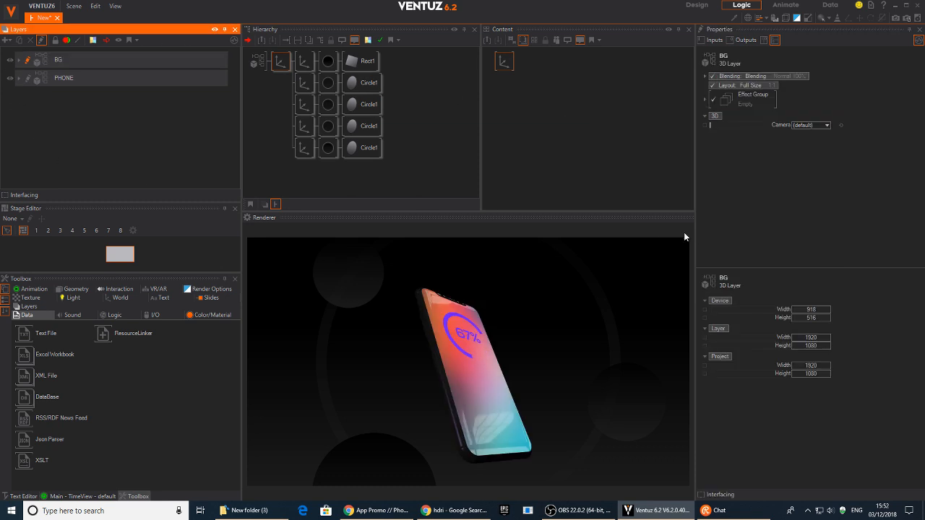
double_click(281, 64)
left_click(26, 64)
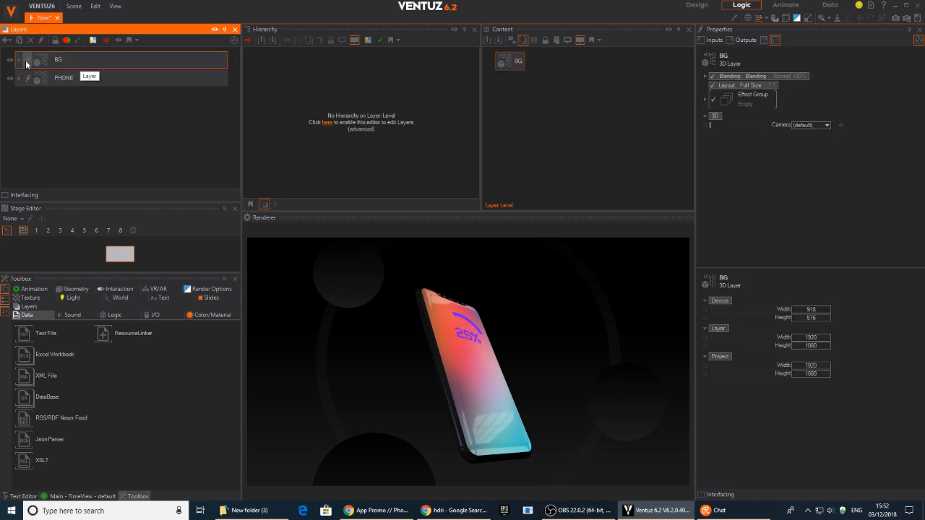
double_click(31, 68)
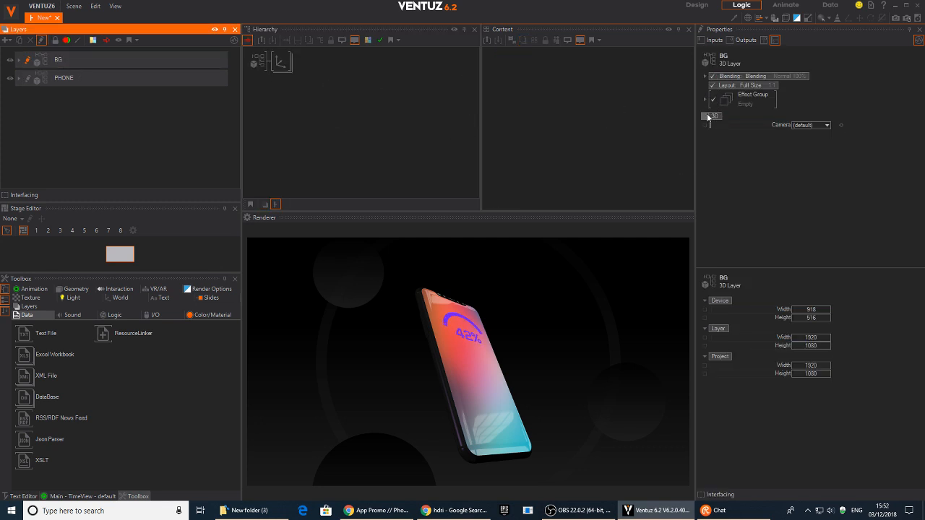
Try a Grayscale effect with the Gray preset in the BG layer's effect group and test its amount.
left_click(707, 100)
left_click(706, 100)
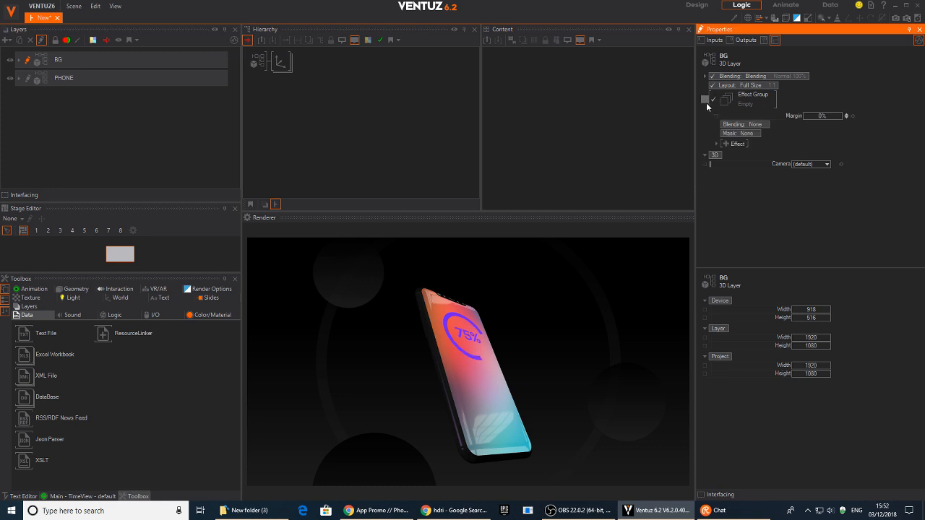
left_click(725, 146)
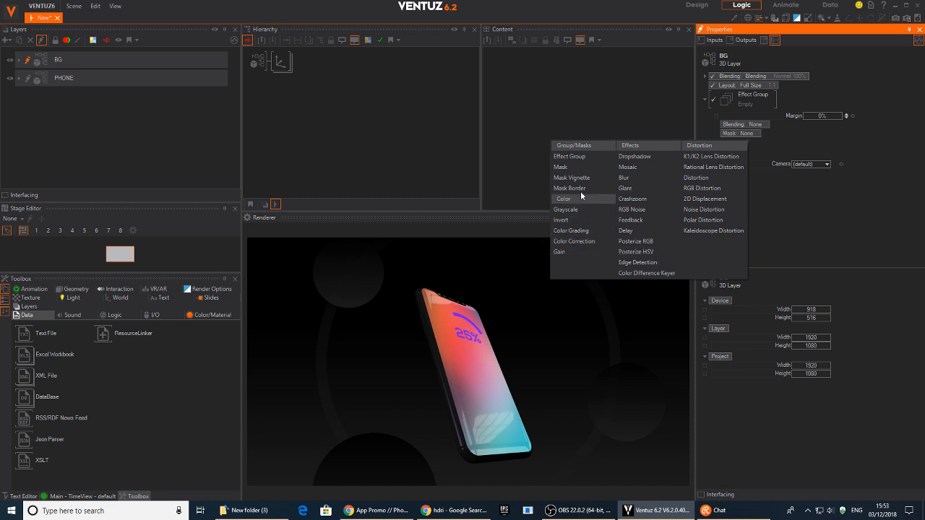
mouse_move(580, 210)
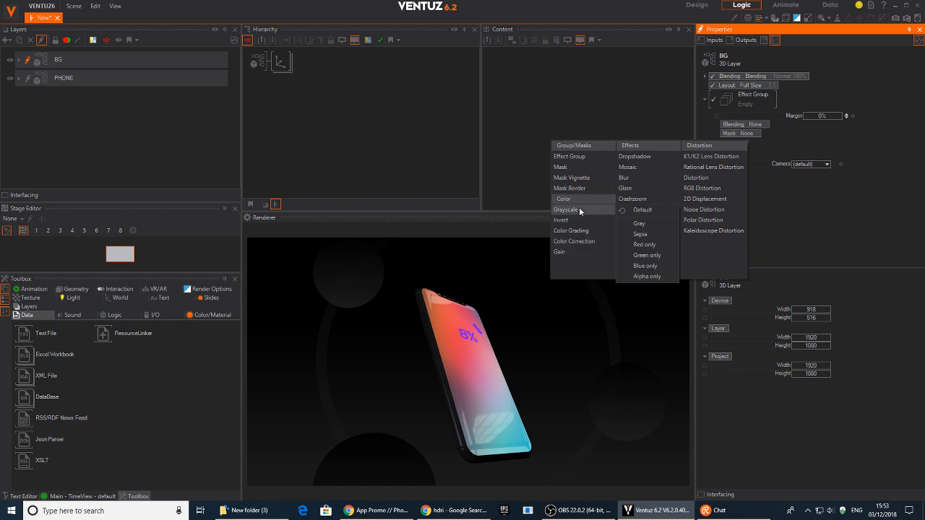
left_click(642, 224)
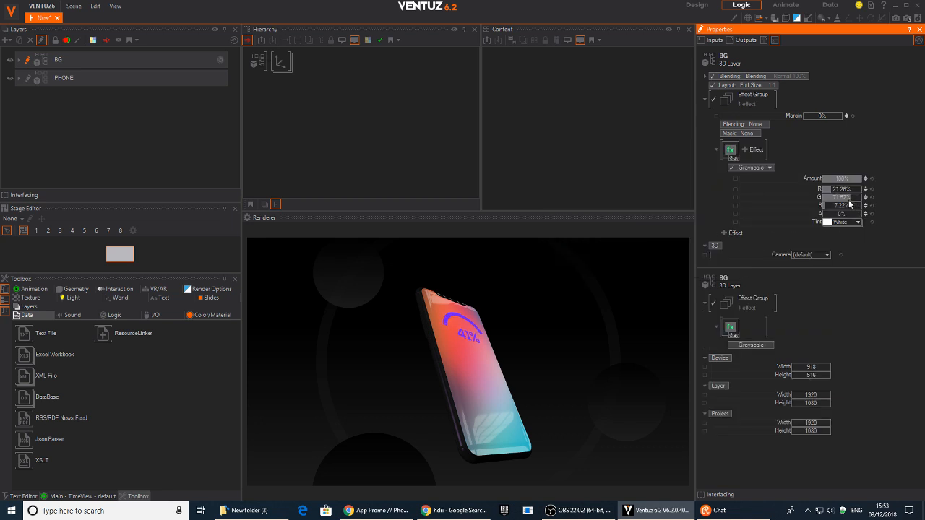
left_click_drag(860, 178, 864, 179)
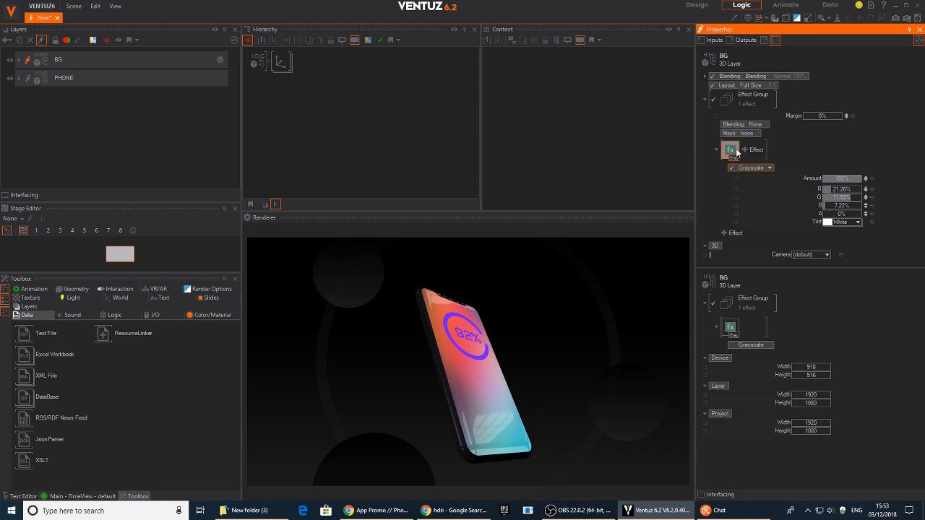
Change the BG layer's effect to Color Grading with GammaB at 1.17 and Offset at about 2.6%.
left_click(749, 168)
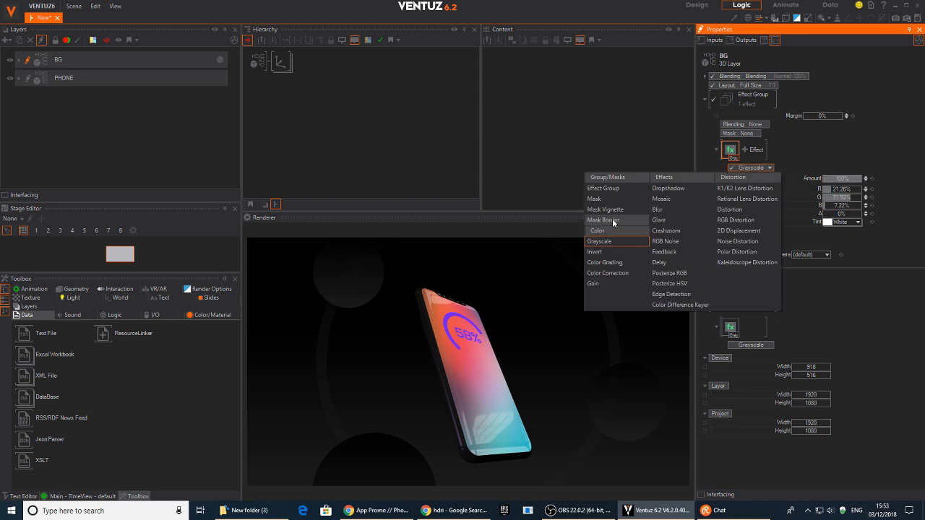
left_click(612, 263)
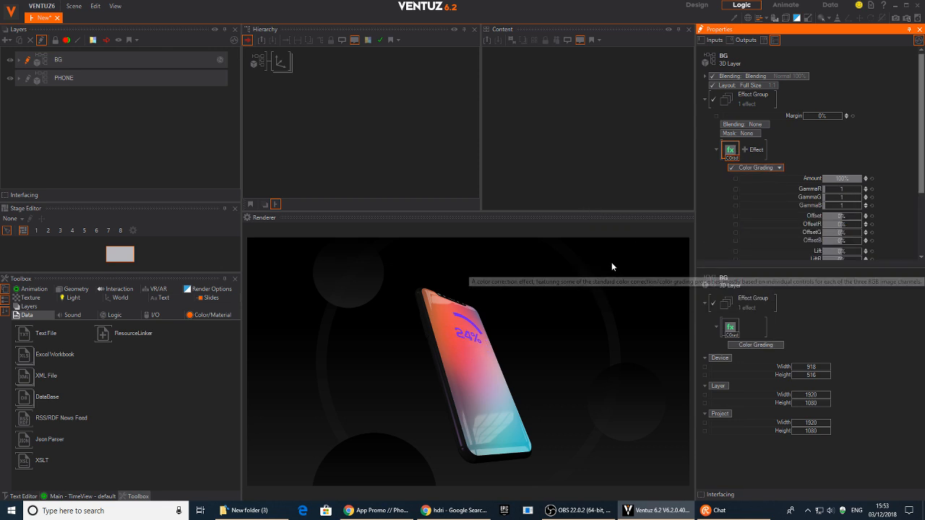
left_click_drag(837, 188, 875, 192)
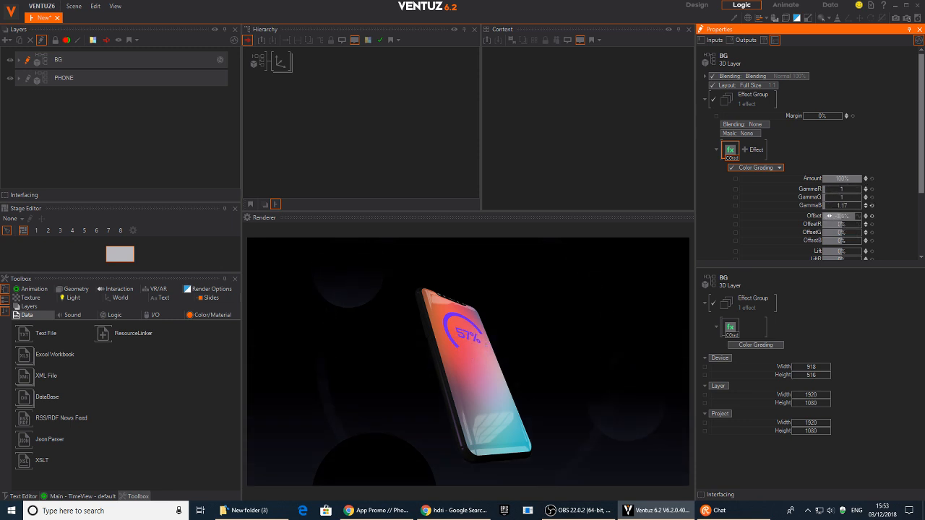
left_click_drag(833, 216, 826, 216)
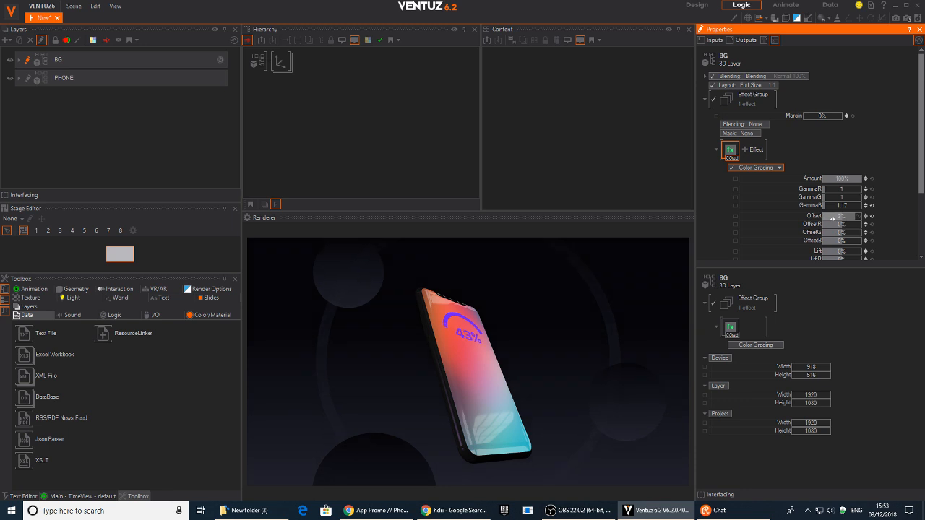
Add a Mask Vignette effect with the default preset to the BG layer's effect group.
left_click(748, 151)
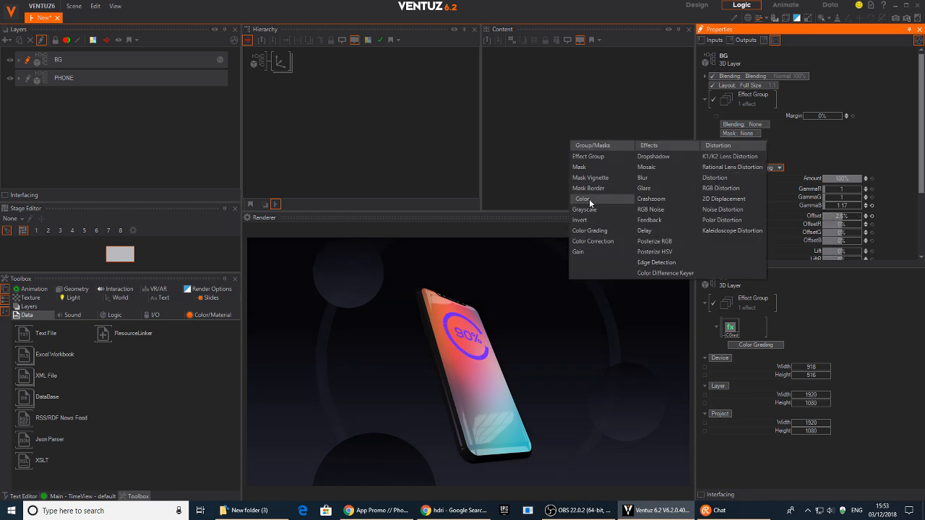
mouse_move(604, 180)
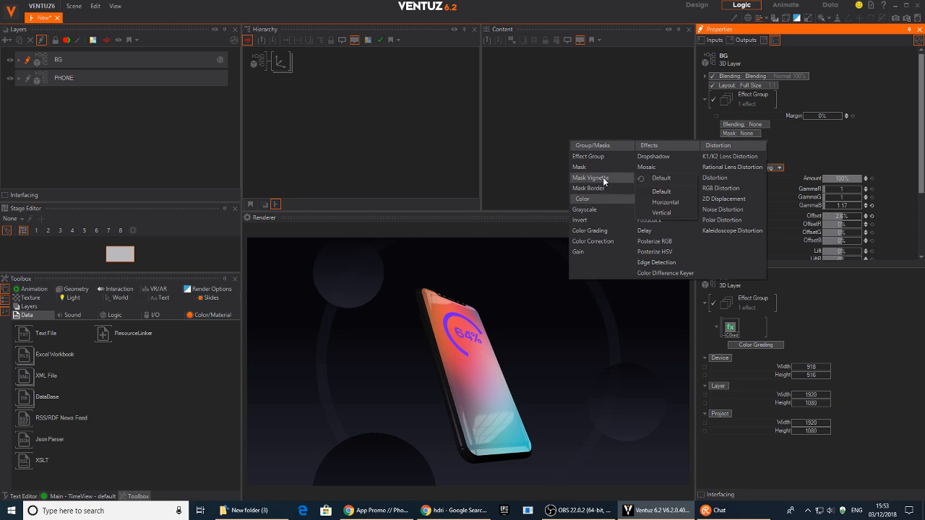
left_click(659, 186)
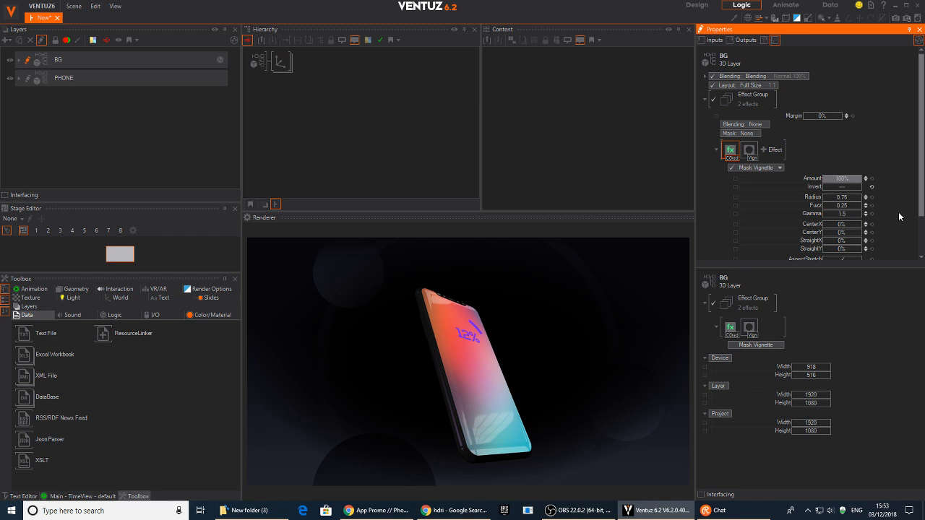
Enable Invert on the Mask Vignette and set its Radius to 0.738 and Fuzz to 1.17.
scroll(899, 217, "down", 2)
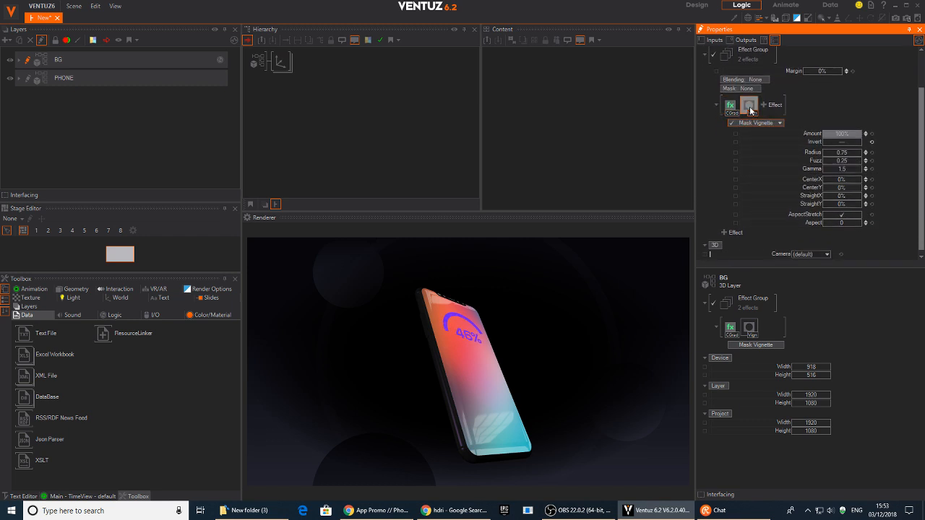
mouse_move(842, 152)
left_mouse_down()
mouse_move(860, 152)
mouse_move(824, 152)
mouse_move(861, 152)
left_mouse_up()
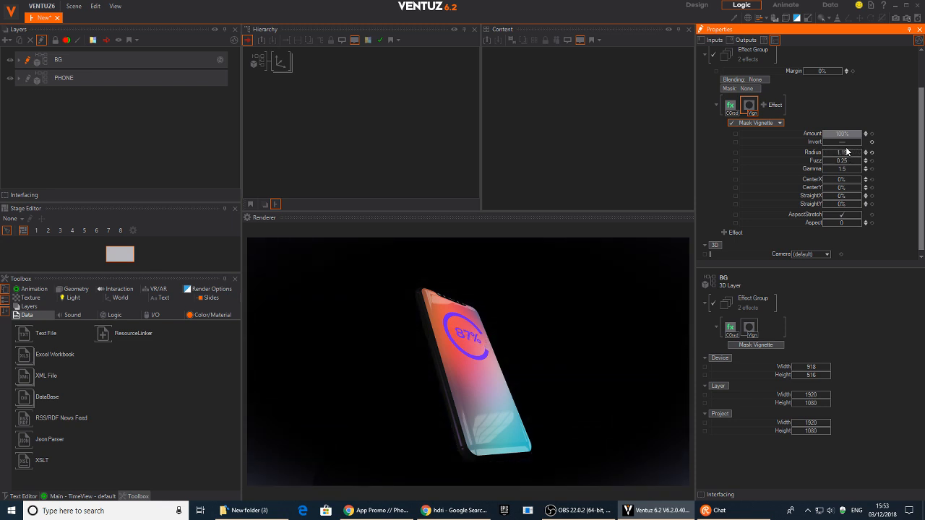
left_click(842, 142)
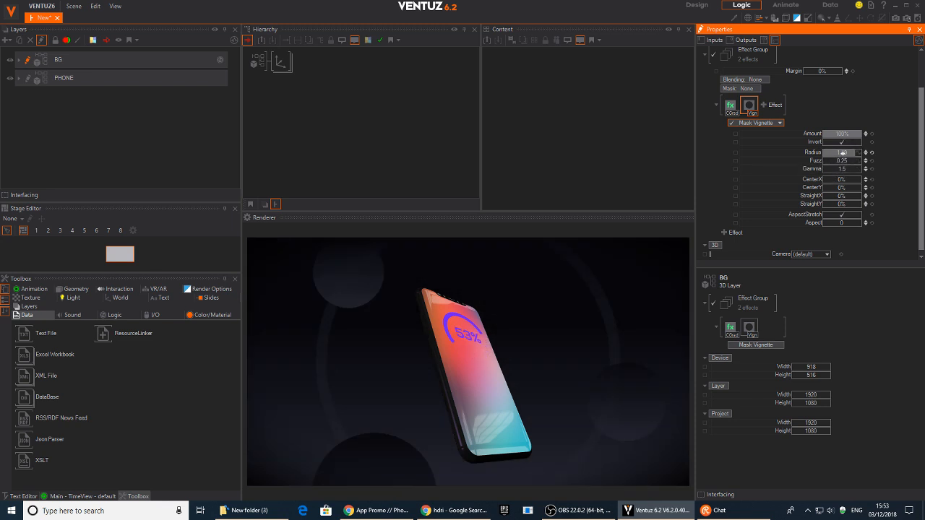
left_click_drag(843, 153, 861, 160)
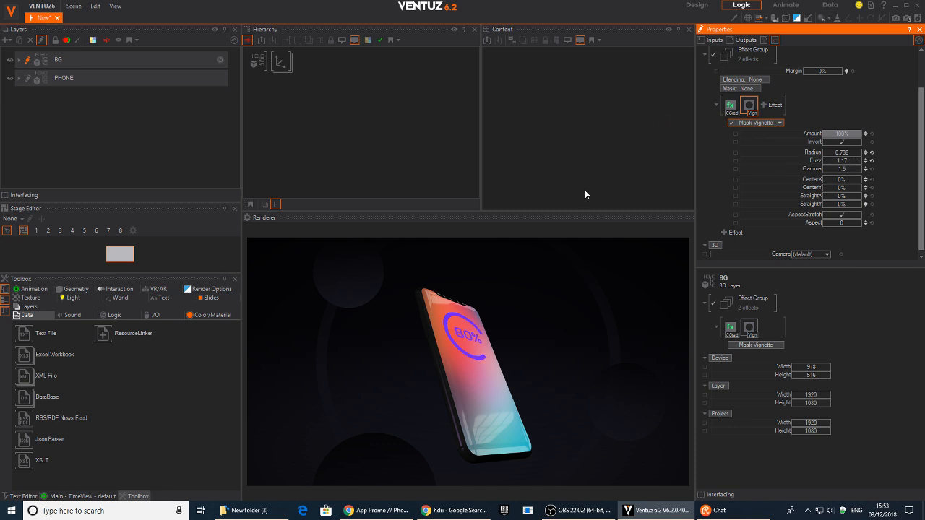
Reset the PHONE layer's top-level axis rotation to 0 on all axes and turn it to -91 on Y.
left_click(716, 105)
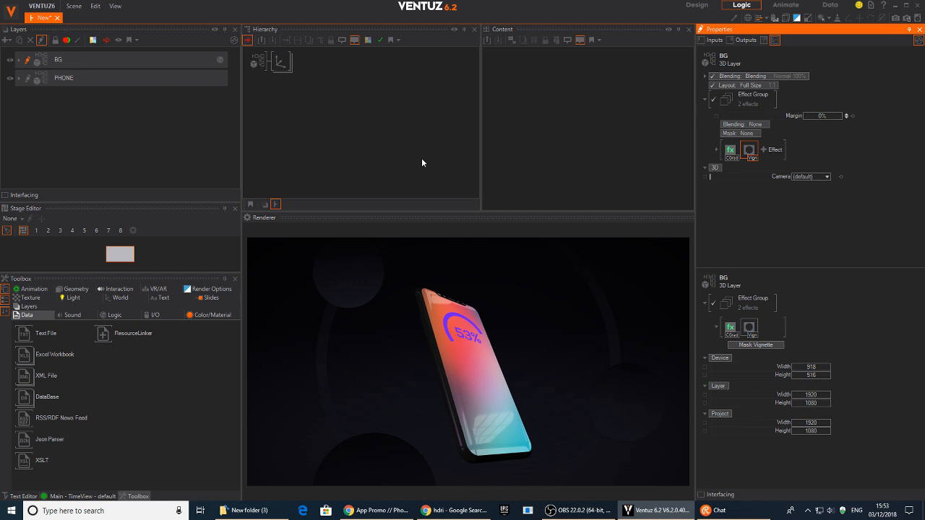
left_click(54, 78)
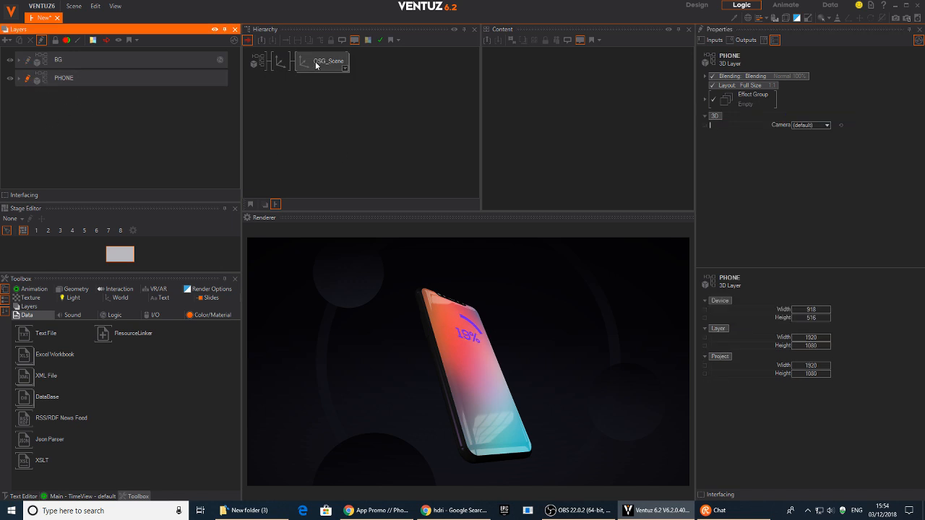
left_click(284, 67)
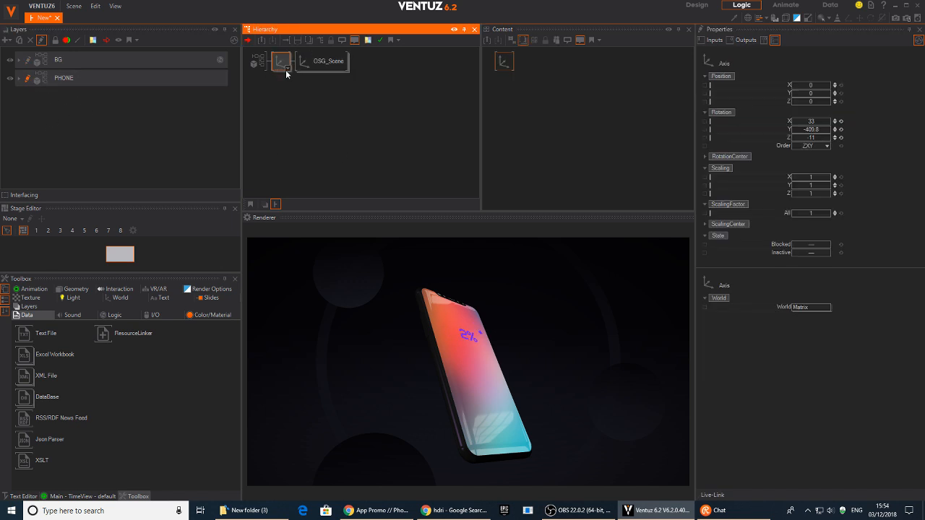
left_click(841, 129)
left_click(841, 122)
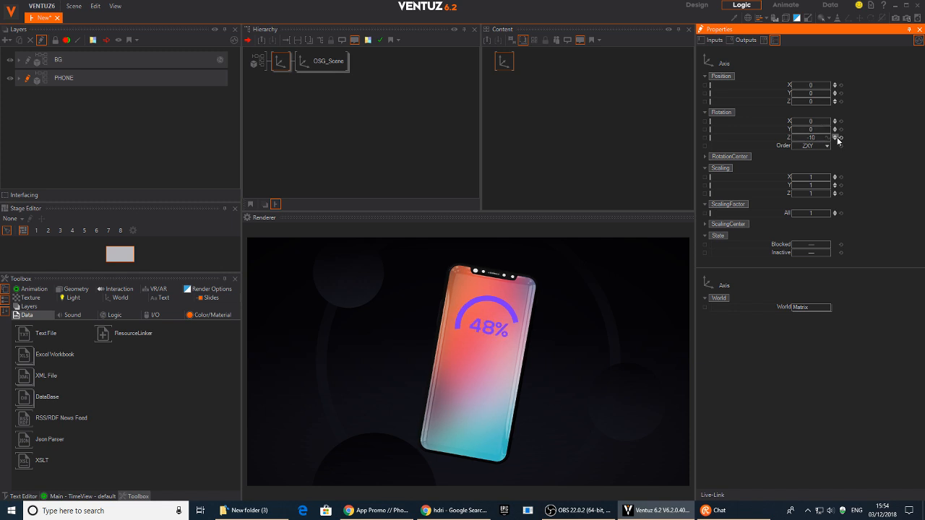
left_click(842, 137)
mouse_move(811, 128)
left_mouse_down()
mouse_move(790, 128)
mouse_move(813, 129)
mouse_move(804, 130)
left_mouse_up()
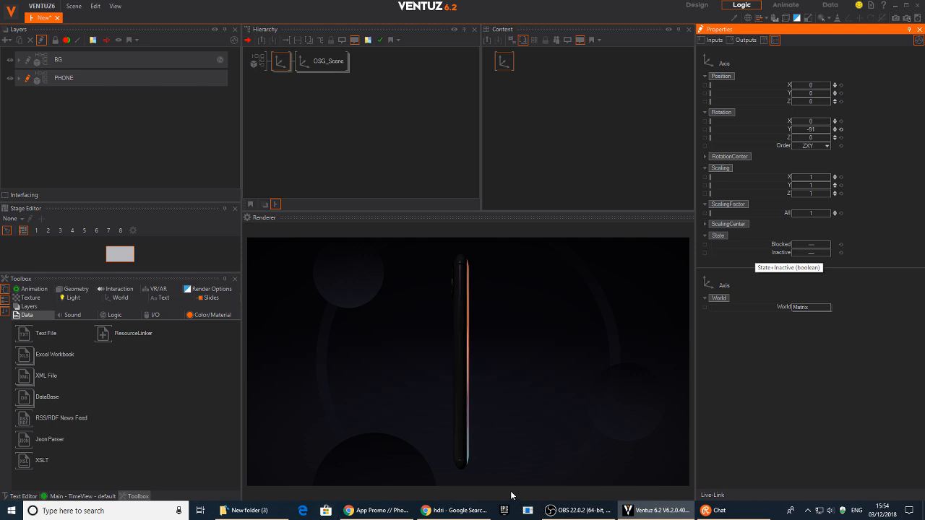
Launch Photoshop in the background and set the phone axis's rotation to X 30, Y -14 and Z 13.
key("super")
left_click(74, 297)
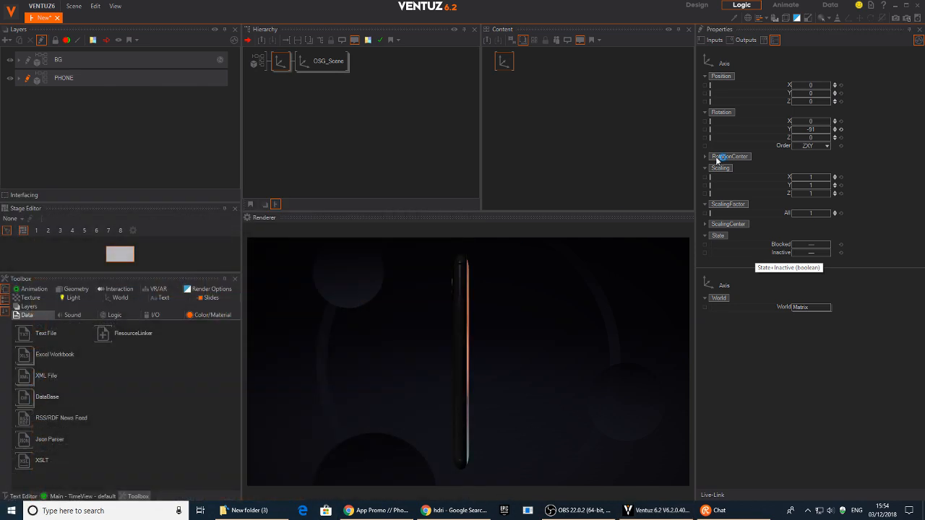
left_click(841, 129)
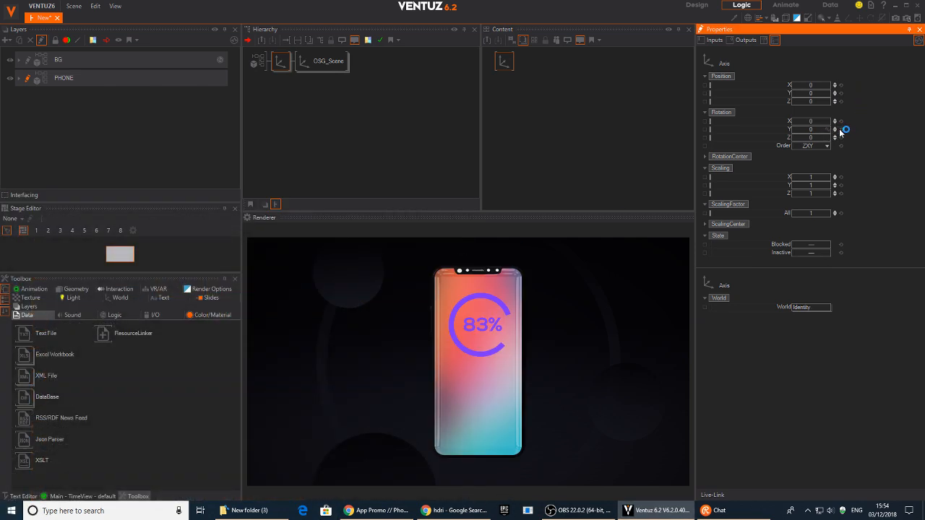
mouse_move(820, 138)
left_mouse_down()
mouse_move(822, 119)
mouse_move(807, 142)
left_mouse_up()
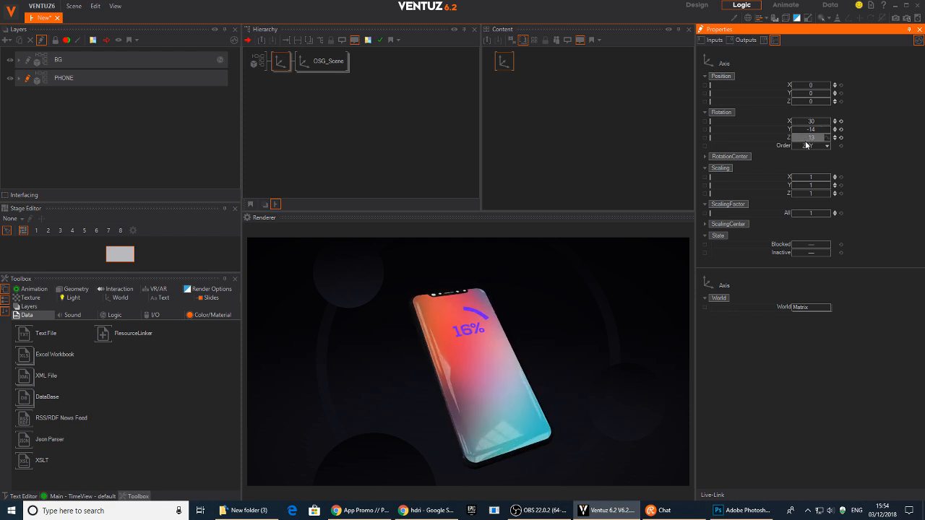
Switch to Photoshop and create a new document from the recent custom 512-pixel square preset at 72 ppi.
left_click(734, 517)
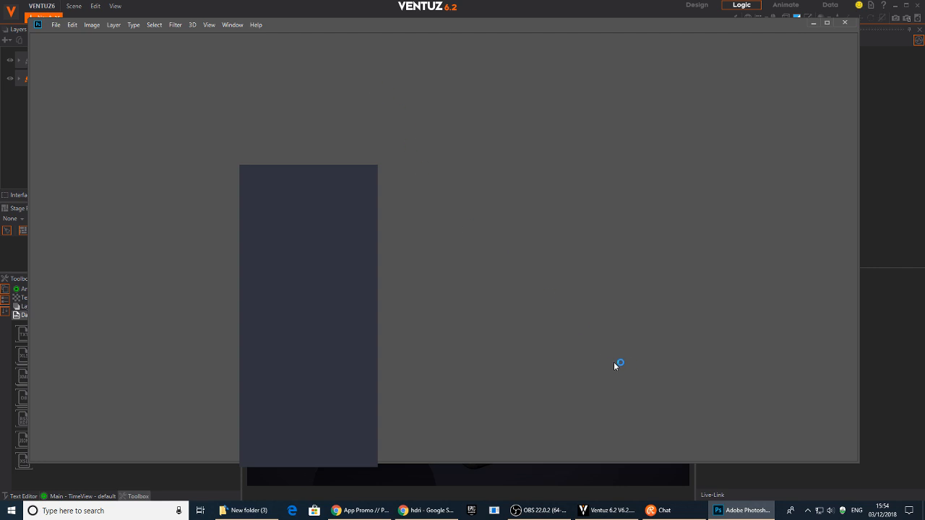
left_click(358, 172)
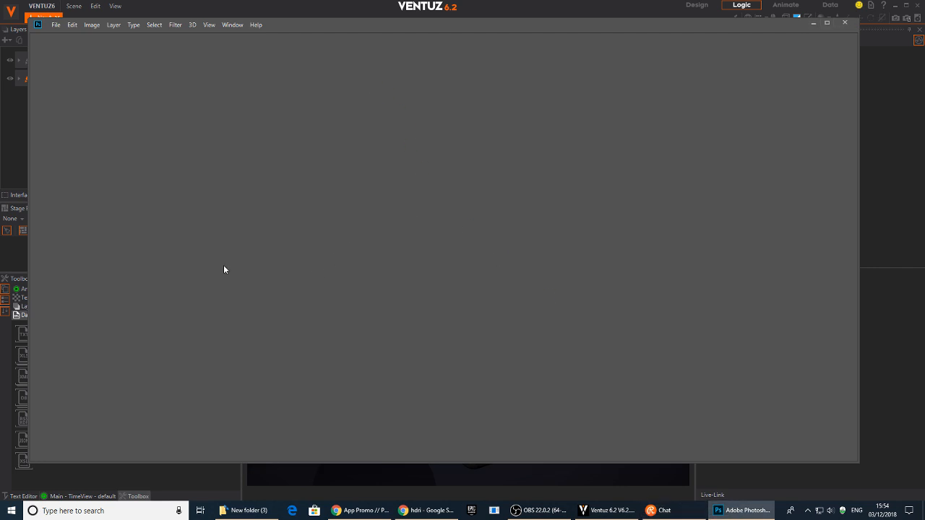
left_click(56, 26)
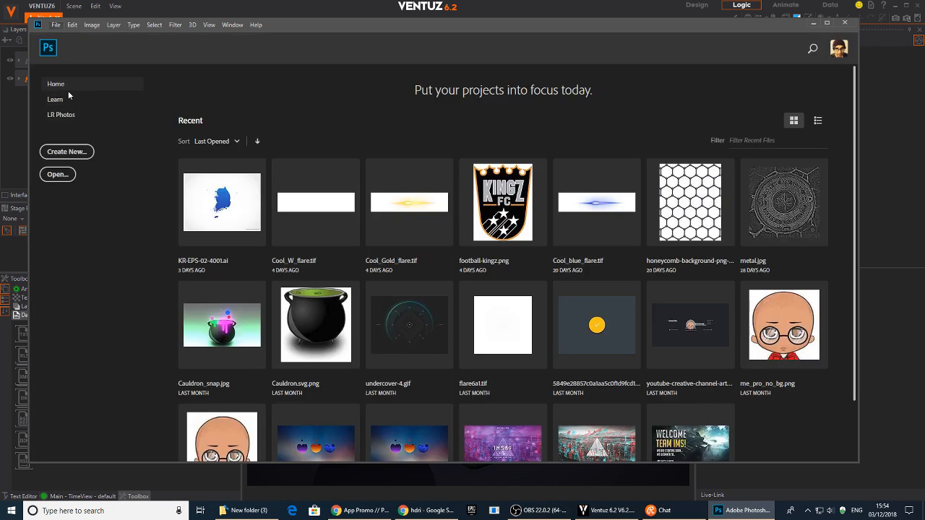
left_click(67, 154)
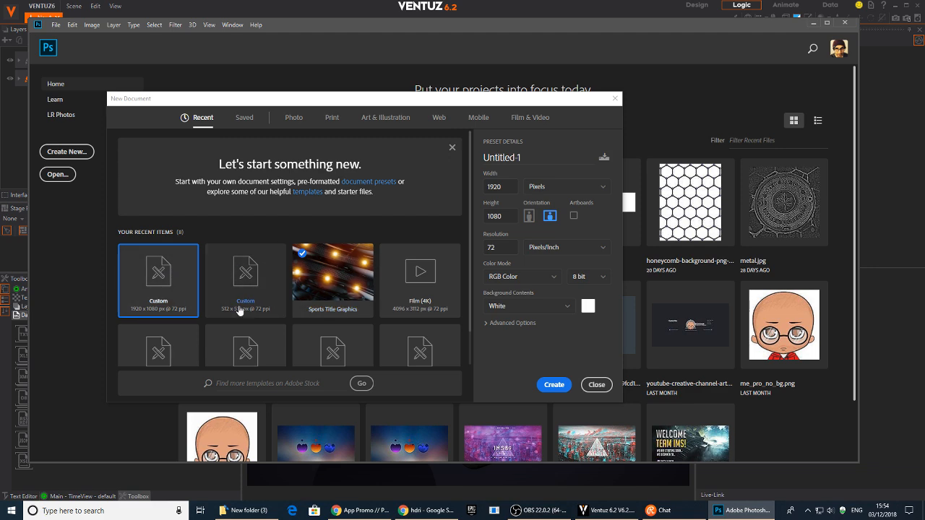
left_click(239, 284)
left_click(554, 385)
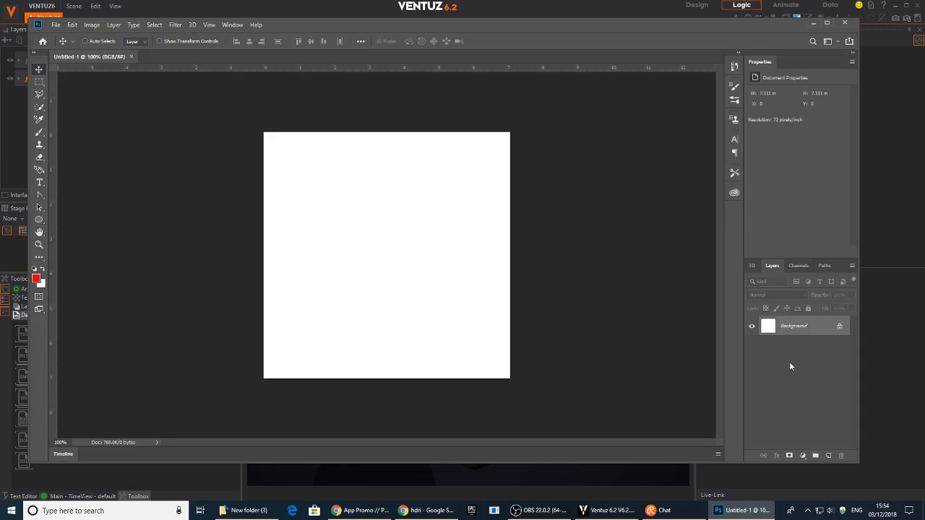
Draw a red-filled rounded rectangle about 224 x 420 px with a 50 px corner radius on the white canvas.
left_click(39, 220)
left_click(75, 229)
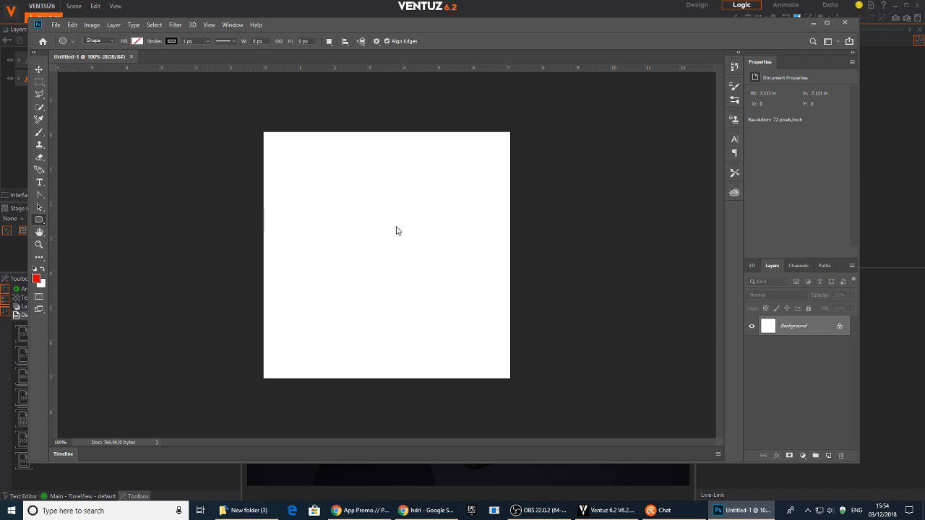
left_click_drag(325, 155, 426, 357)
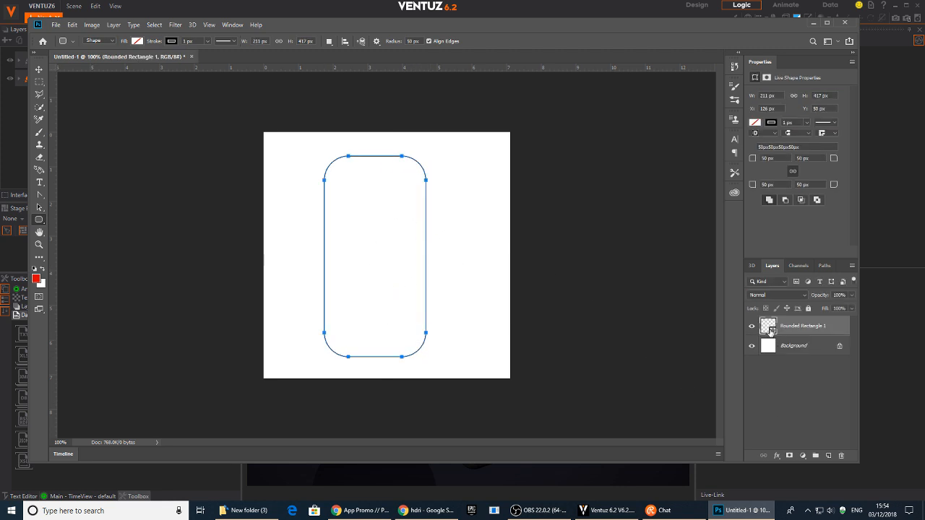
key("ctrl+z")
left_click(138, 41)
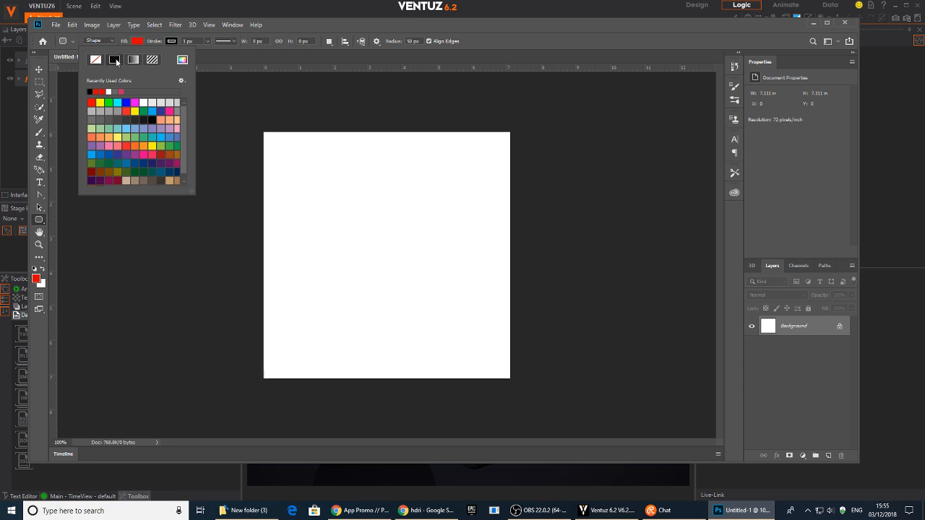
left_click(137, 42)
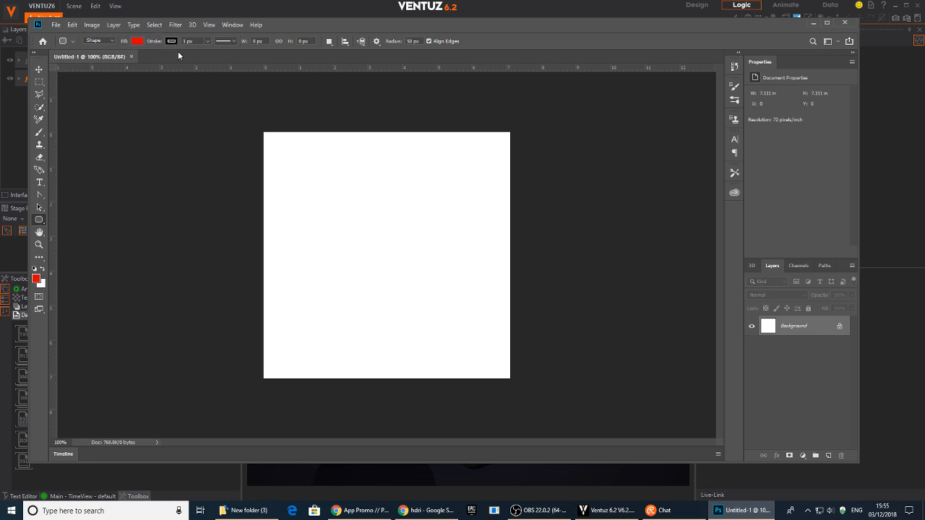
left_click_drag(318, 161, 426, 363)
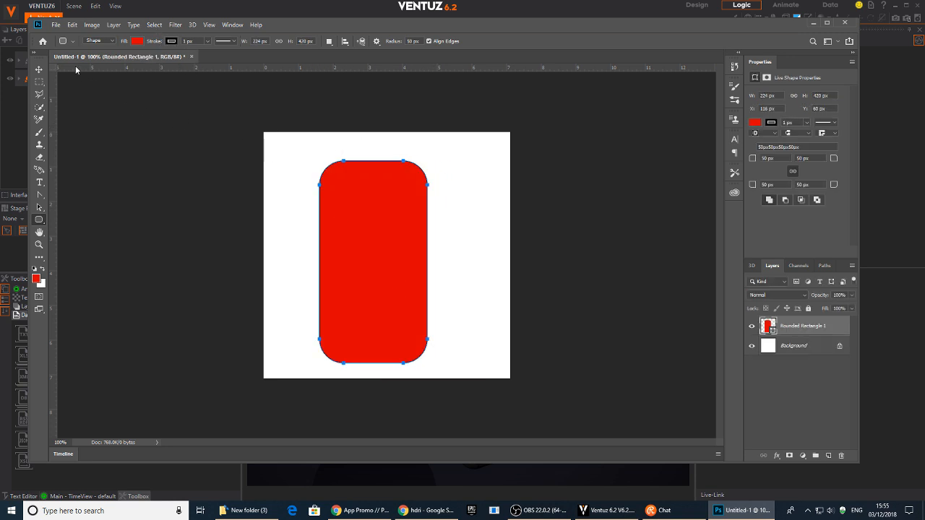
Move the red rounded rectangle up and to the right and merge its layer with a new blank layer.
key("v")
left_click_drag(371, 265, 395, 258)
left_click(829, 455)
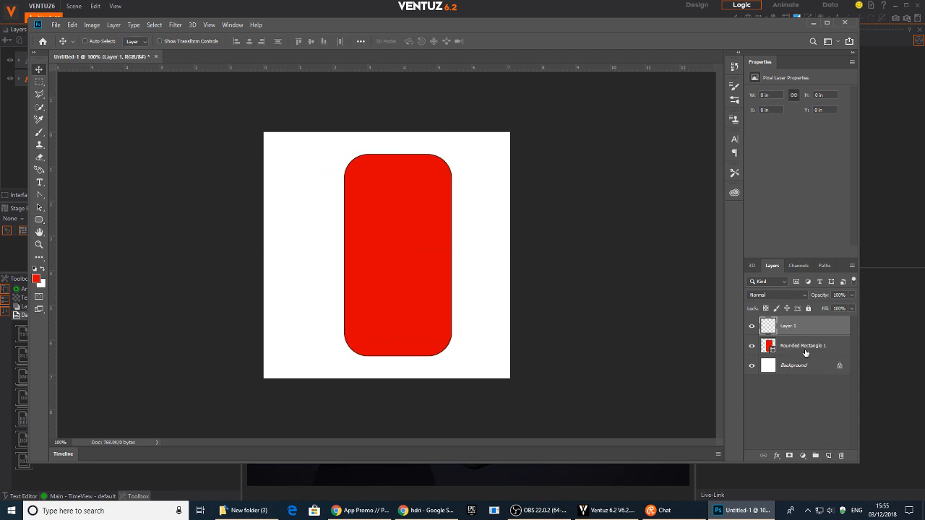
left_click(806, 347, "shift")
key("ctrl+e")
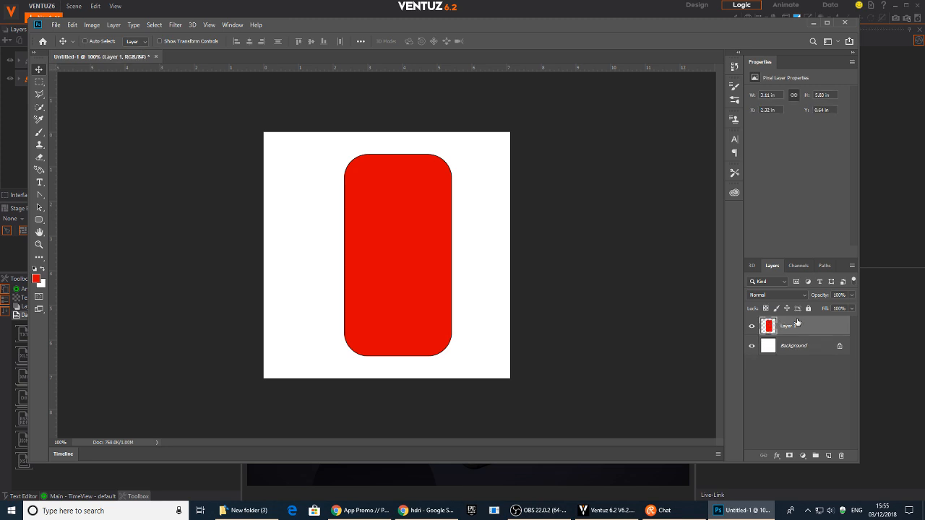
Turn the rounded rectangle black with the lowest Hue/Saturation Lightness and shift it slightly left to center it on the canvas.
right_click(797, 330)
left_click(824, 324)
key("ctrl+u")
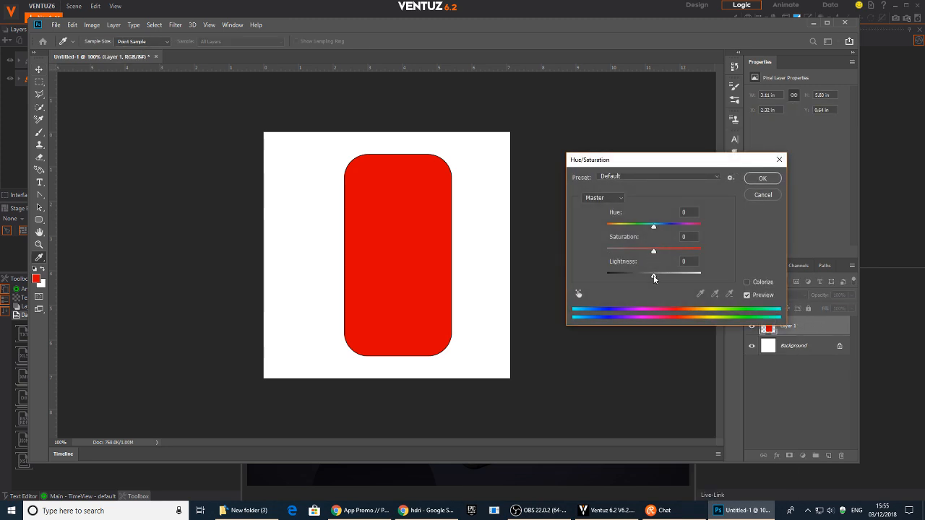
left_click_drag(654, 276, 556, 274)
left_click(759, 181)
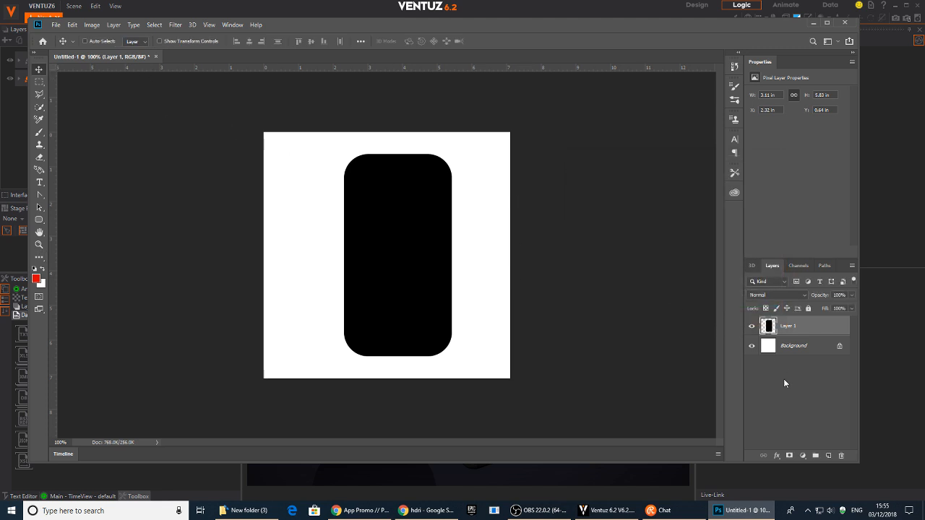
left_click_drag(437, 293, 427, 292)
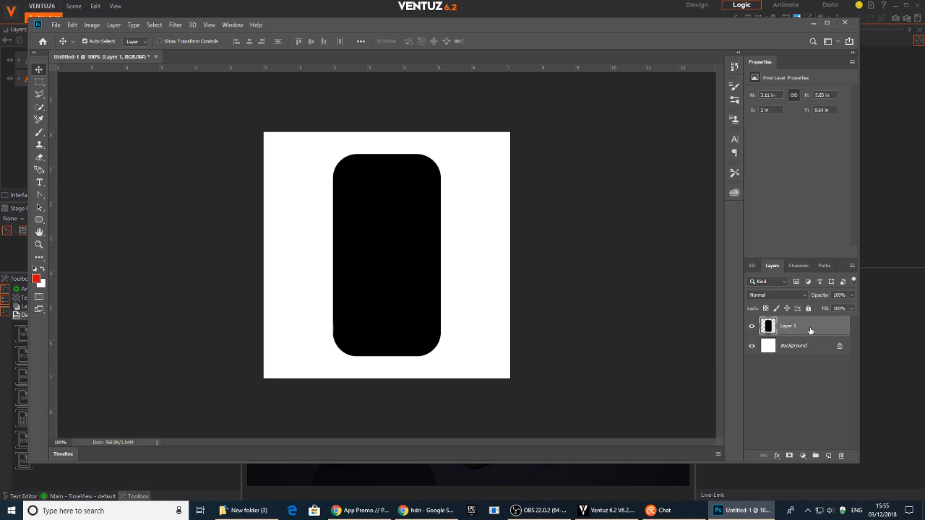
key("ctrl+y")
key("ctrl+u")
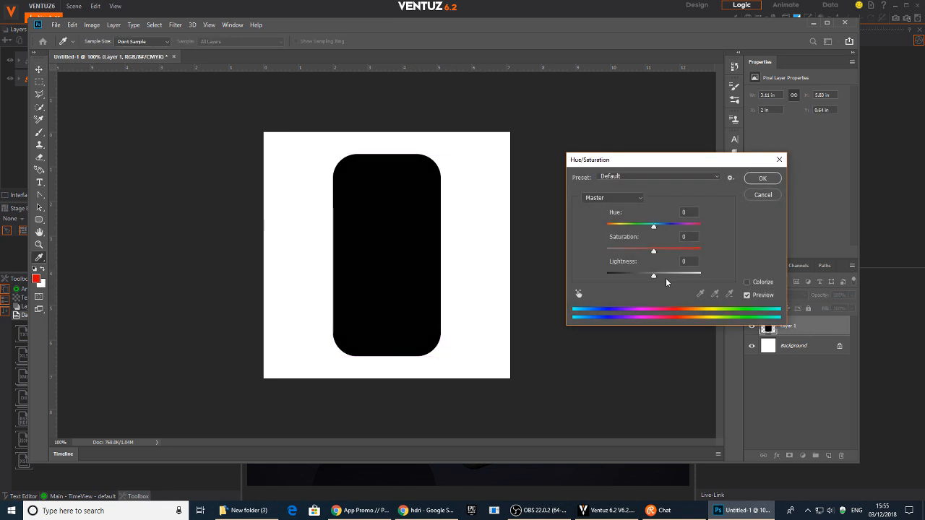
left_click_drag(666, 277, 704, 275)
left_click(766, 196)
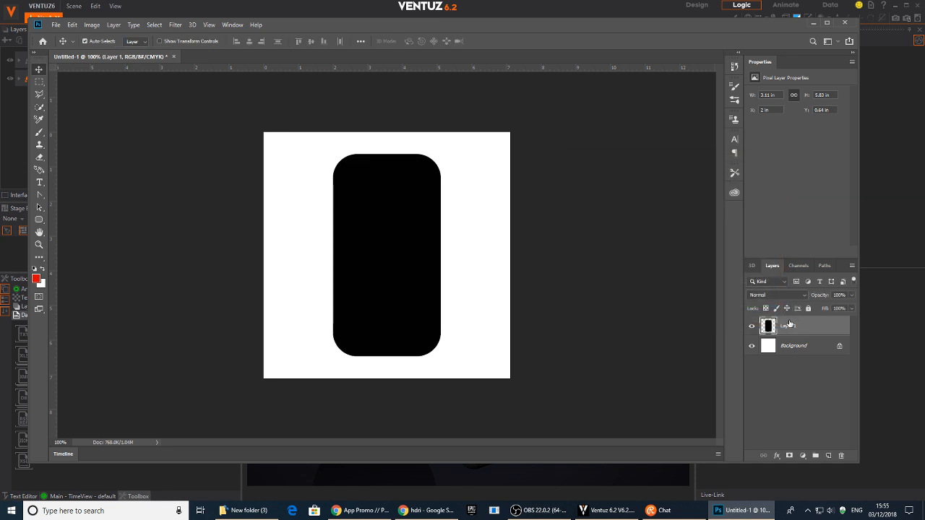
Raise the black rounded rectangle's Lightness to +100 with Hue/Saturation to turn it white.
key("ctrl+u")
left_click_drag(654, 277, 701, 275)
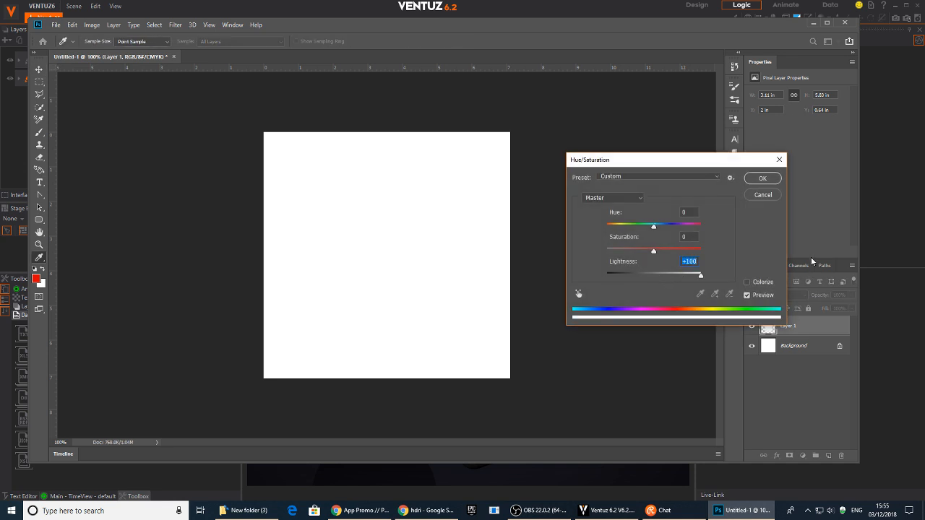
Apply the Hue/Saturation adjustment with Lightness +100 to Layer 1 and hide the Background layer.
left_click(764, 179)
left_click(753, 347)
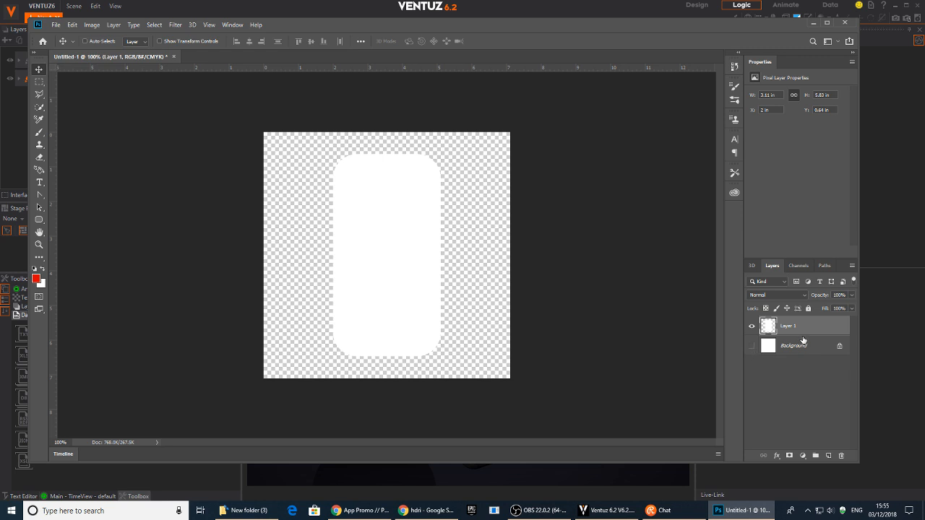
Soften the white rounded rectangle on Layer 1 with a Gaussian Blur, fine-tuning the radius in the preview.
left_click(175, 24)
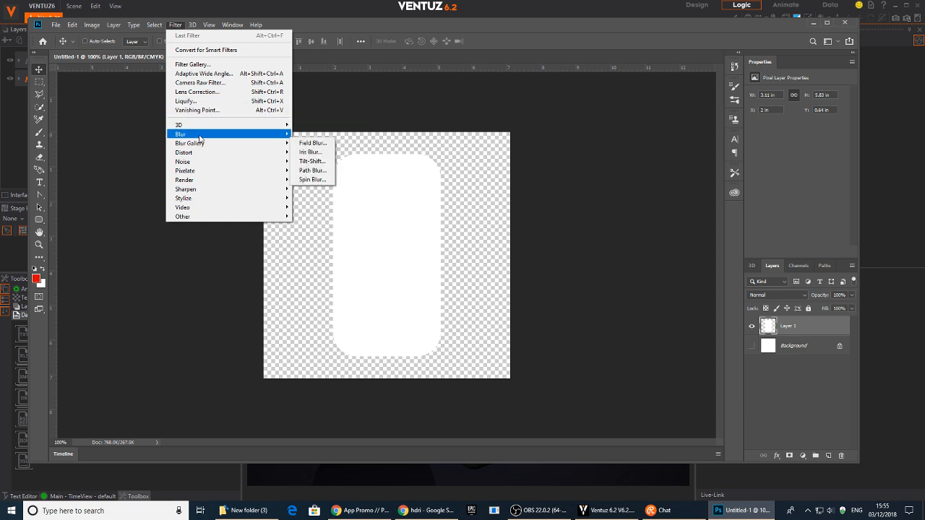
mouse_move(253, 134)
left_click(315, 174)
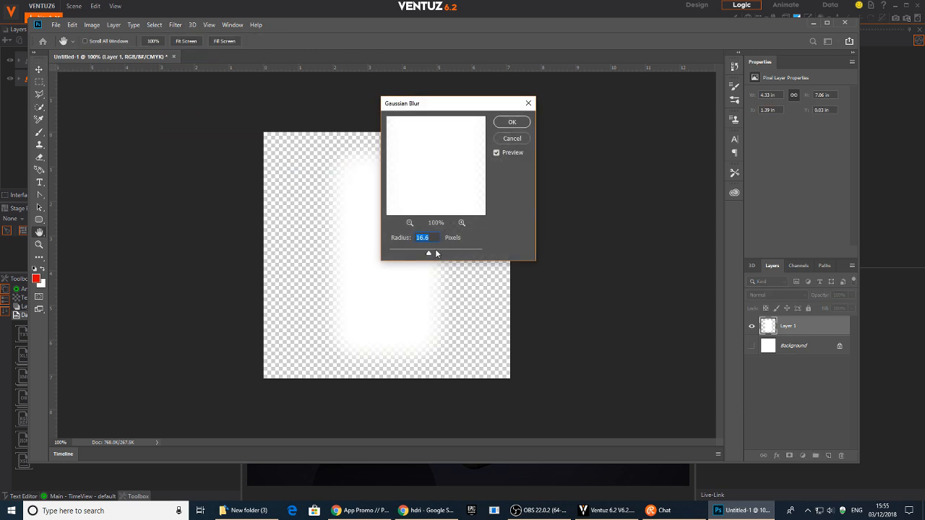
left_click_drag(432, 254, 424, 260)
left_click(500, 125)
Trim the canvas on all four sides based on transparent pixels.
left_click(92, 26)
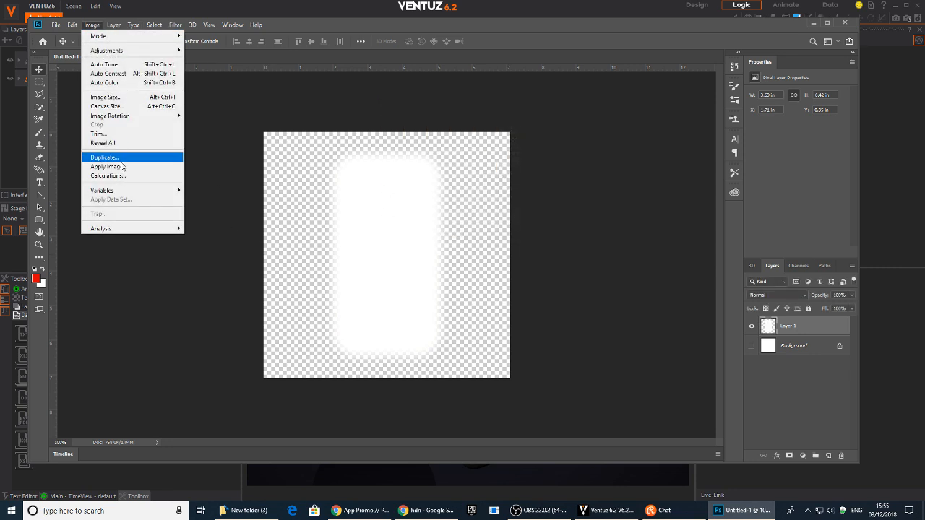
left_click(120, 128)
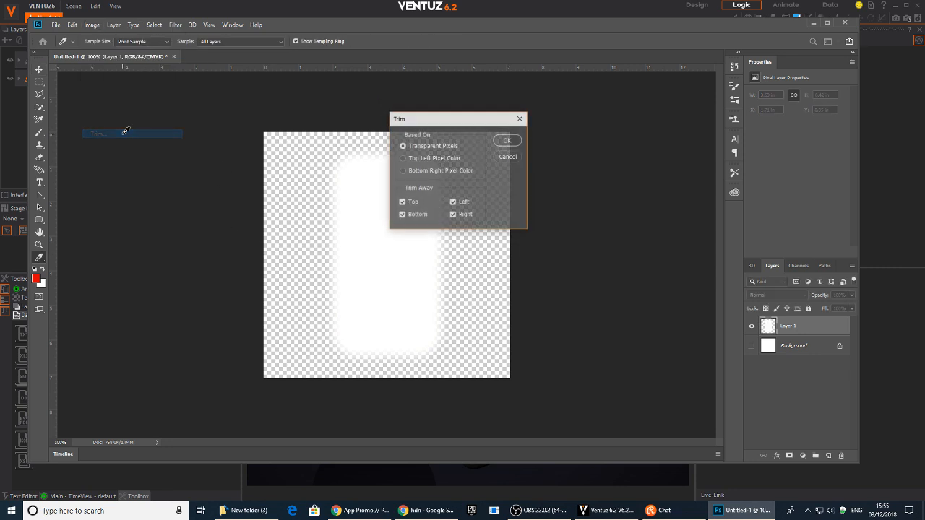
left_click(508, 141)
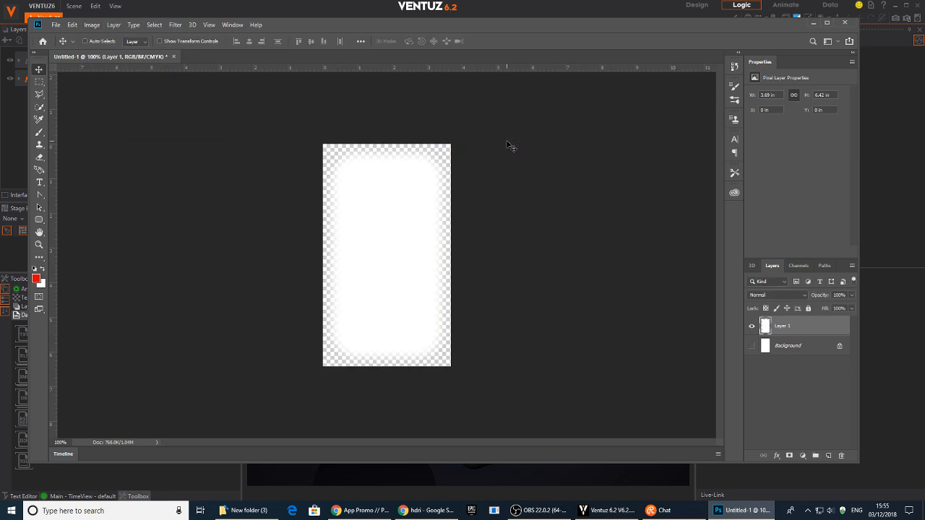
Save the image to the Desktop as phoneshadow in PNG format, accepting the PNG options.
left_click(56, 26)
left_click(87, 133)
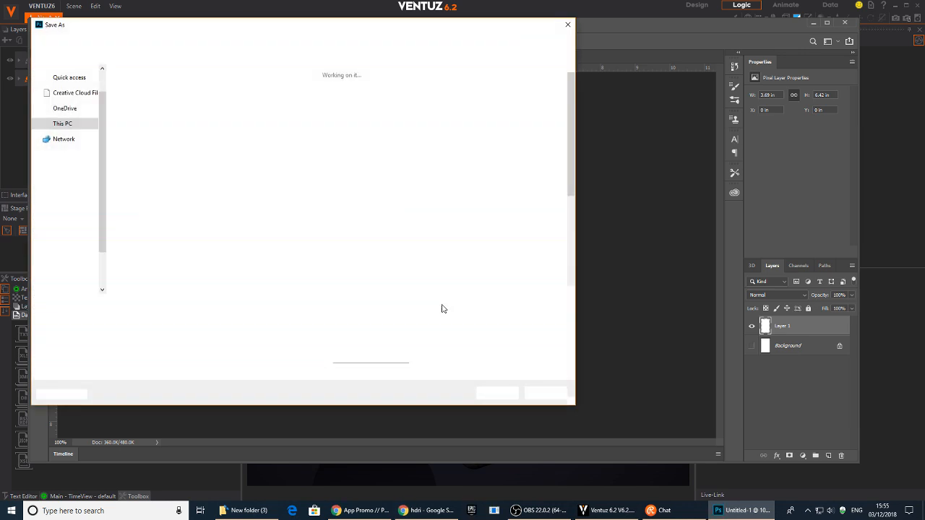
type("phoneshadow")
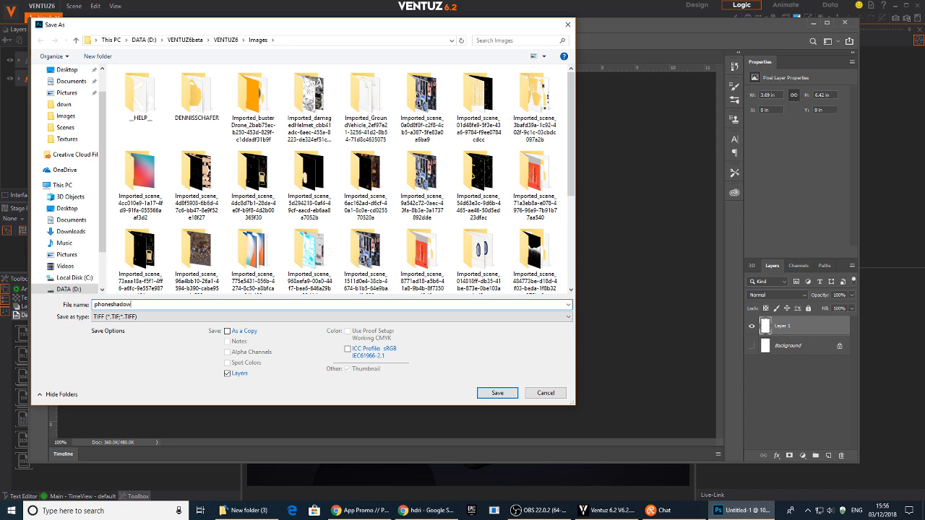
left_click(67, 69)
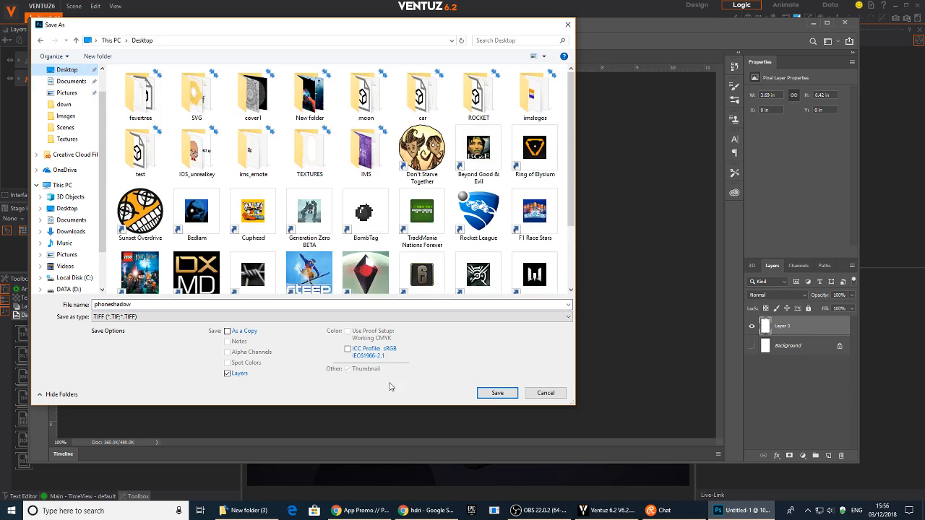
left_click(198, 318)
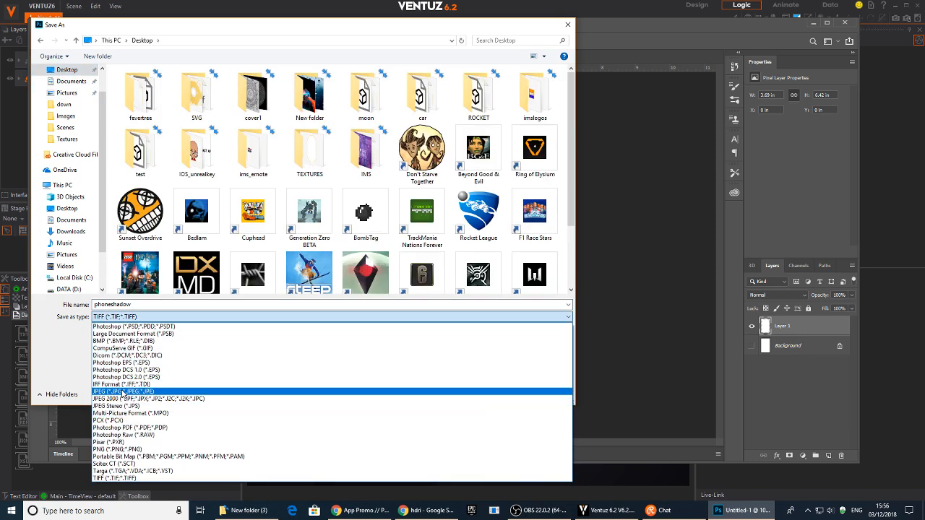
left_click(116, 449)
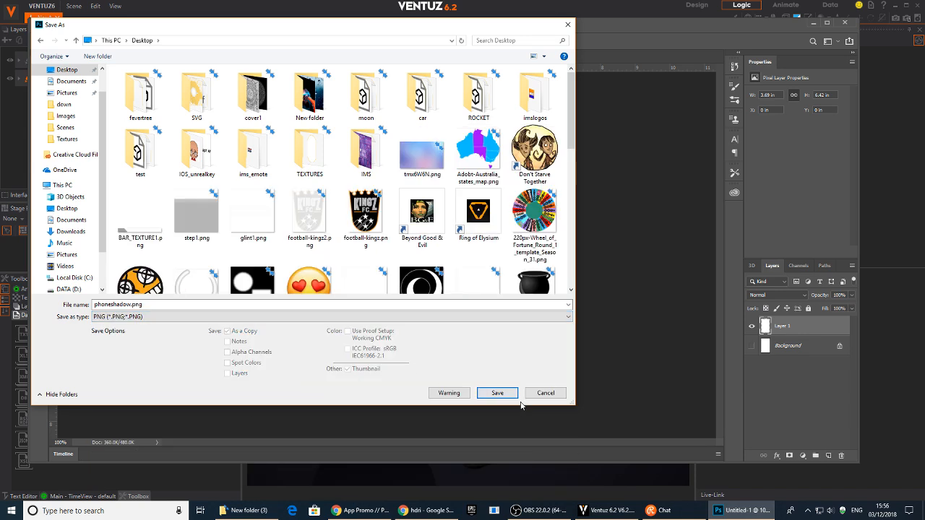
left_click(499, 393)
left_click(518, 152)
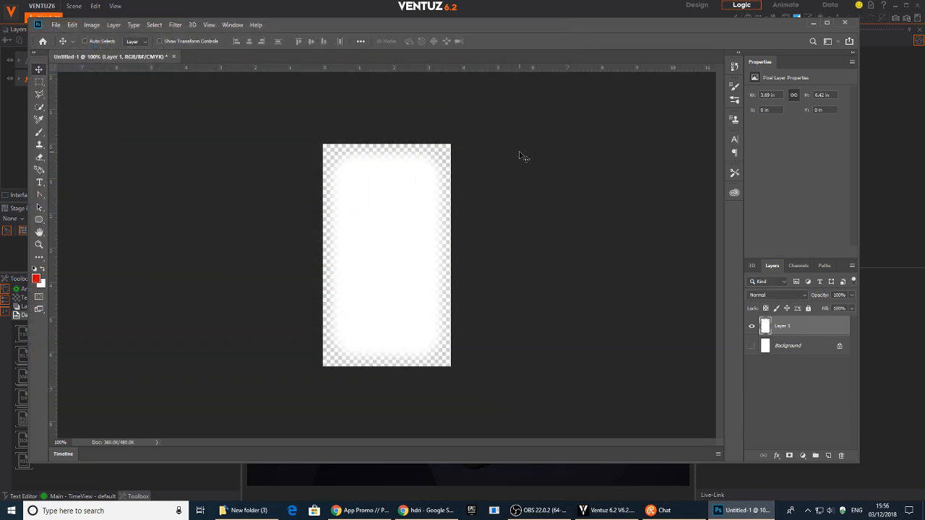
Switch to Ventuz and add a new Axis node as the first child of OSG_Scene in the PHONE layer.
left_click(607, 510)
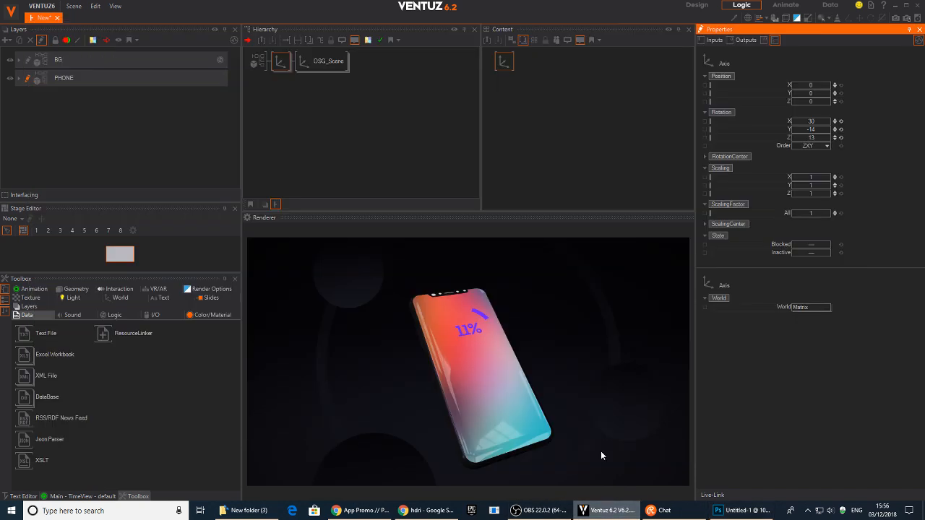
left_click(388, 134)
middle_click(324, 64)
left_click(319, 63)
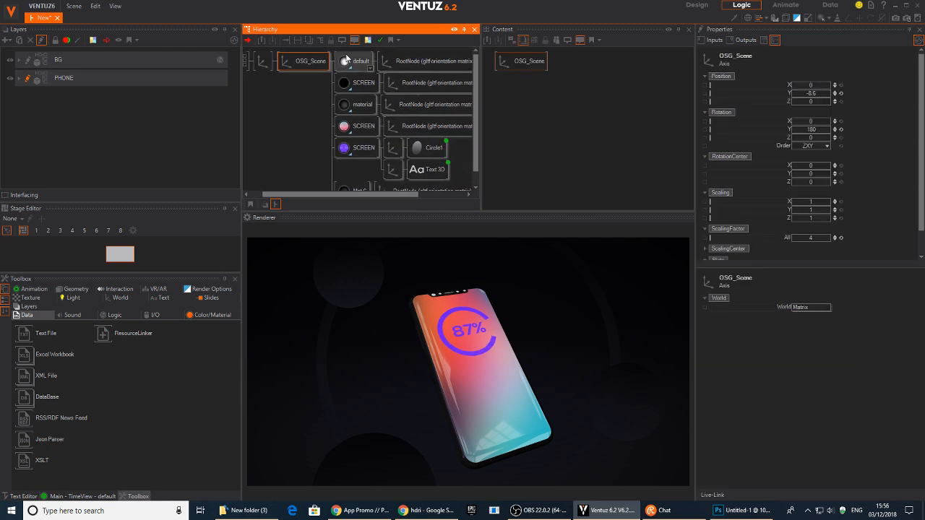
middle_click(345, 55)
left_click(347, 44)
left_click(344, 55)
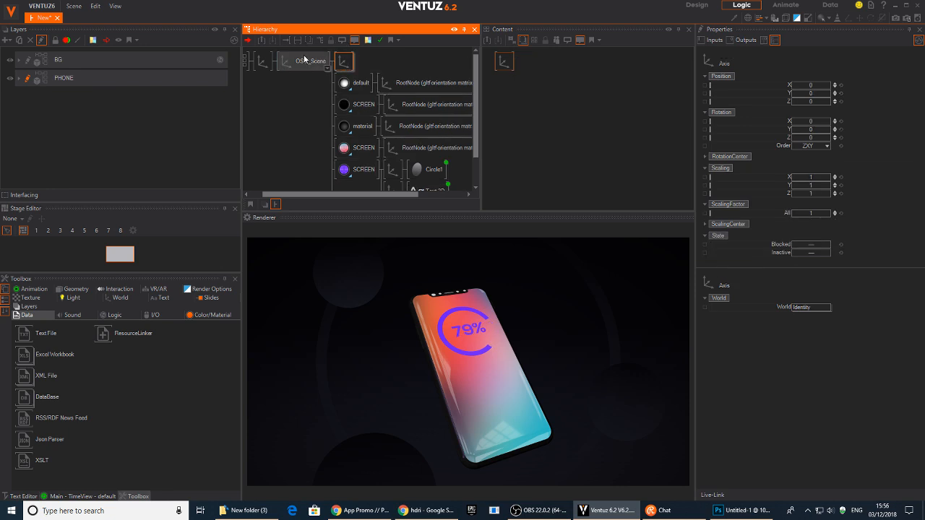
Find the Rectangle geometry node and attach it to the new axis under OSG_Scene.
middle_click(386, 87)
type("tr")
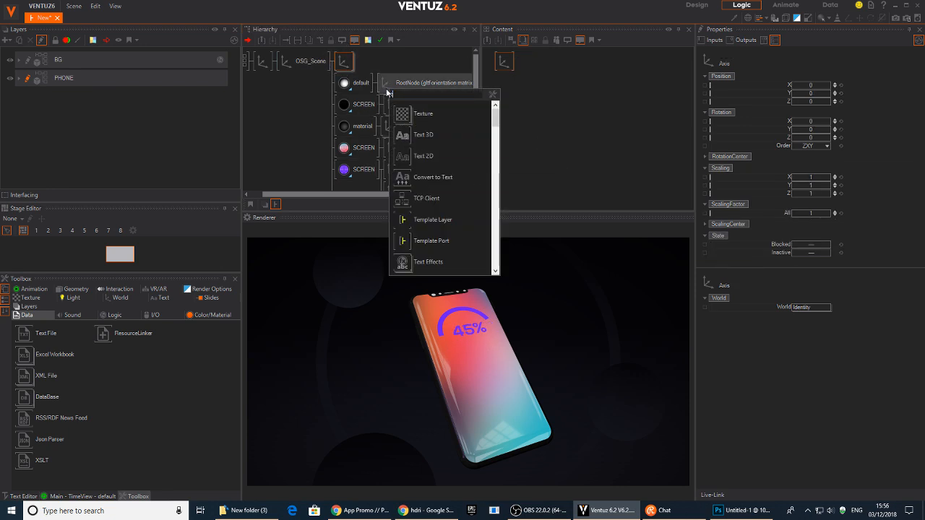
left_click(303, 112)
middle_click(303, 112)
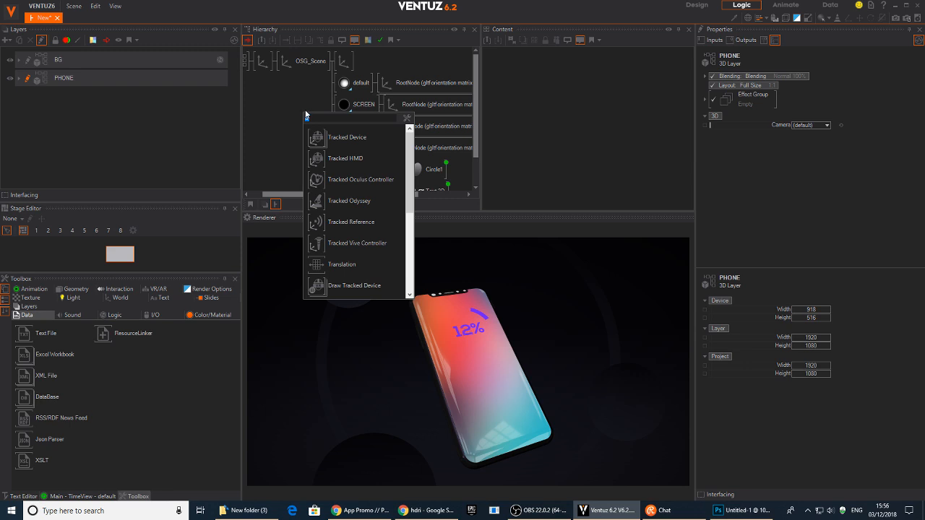
type("re")
left_click_drag(334, 117, 344, 62)
Set the rectangle axis's overall scaling factor to 32.1 and its X rotation to -180.
left_click(811, 215)
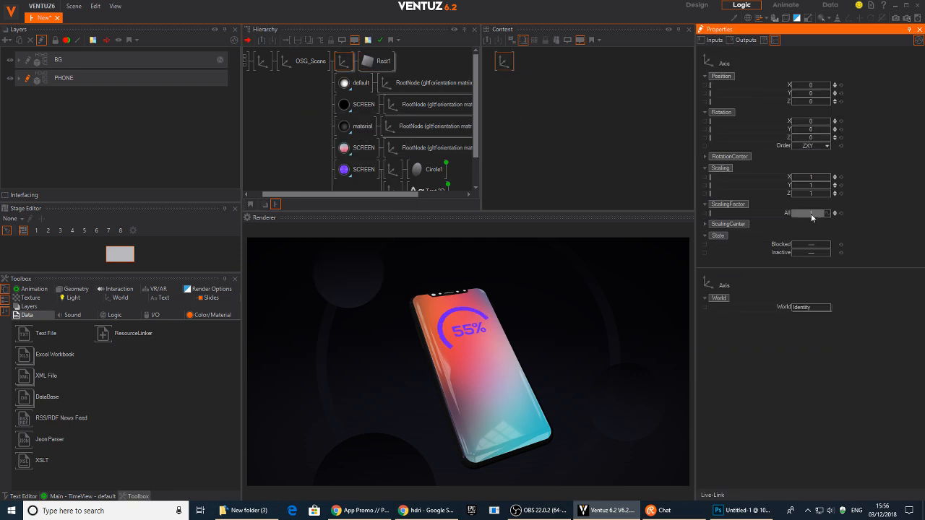
left_click_drag(829, 213, 831, 214)
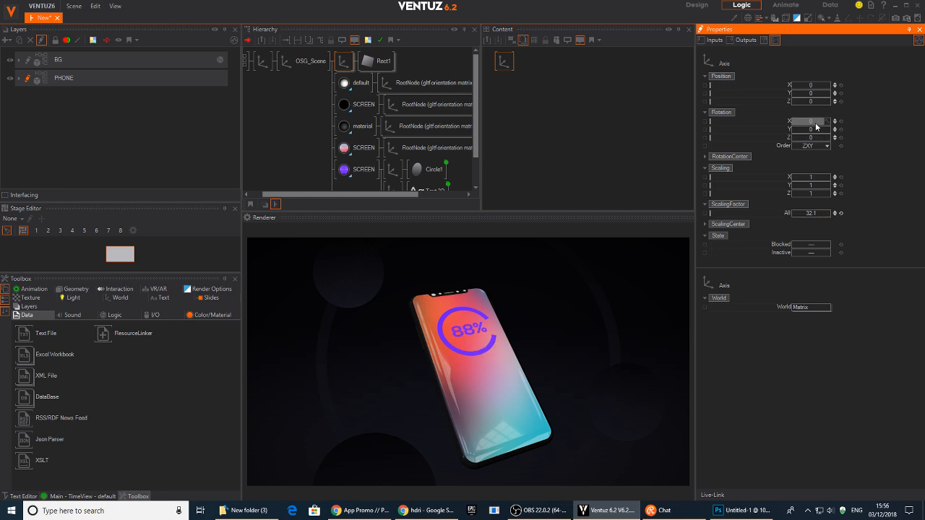
left_click_drag(791, 121, 815, 124)
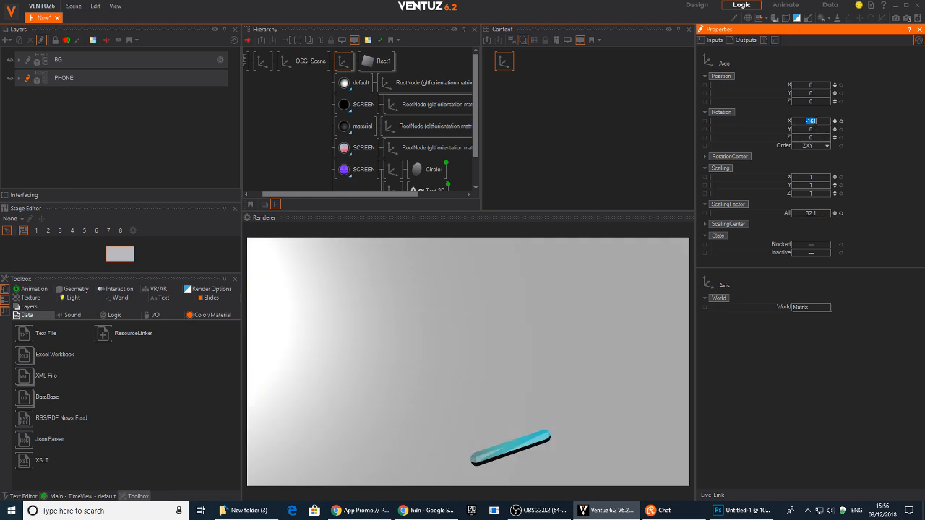
type("0")
key("Return")
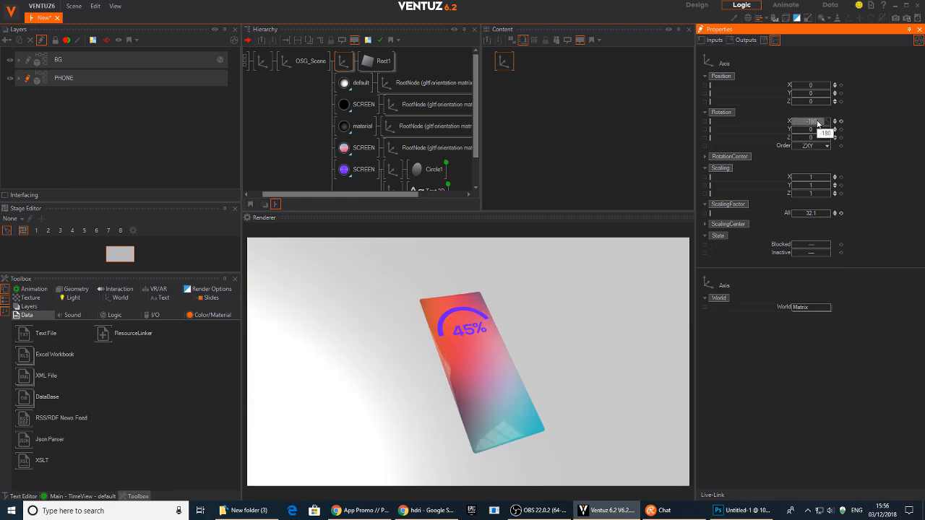
Set the rectangle axis's overall scaling factor to 3.6 and move it to Y 2.35, Z -0.4 behind the phone.
left_click(811, 213)
type("3.6")
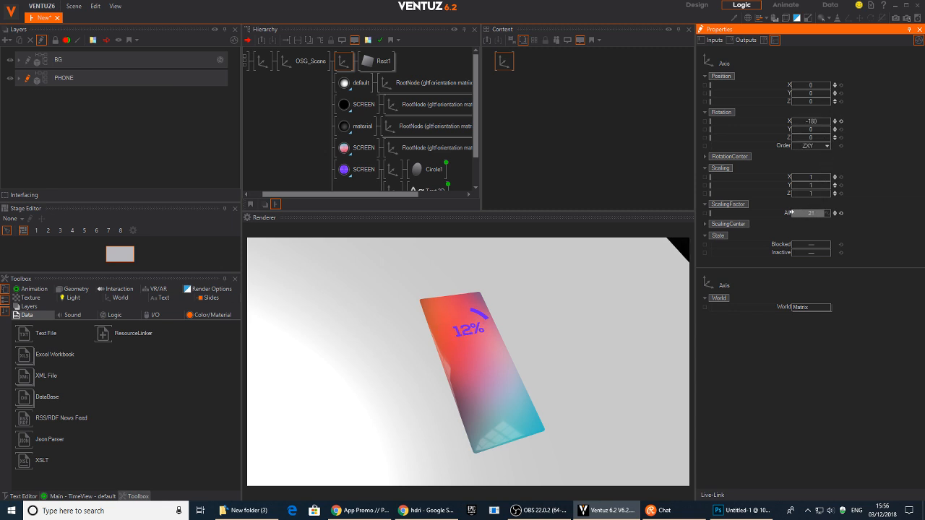
key("Return")
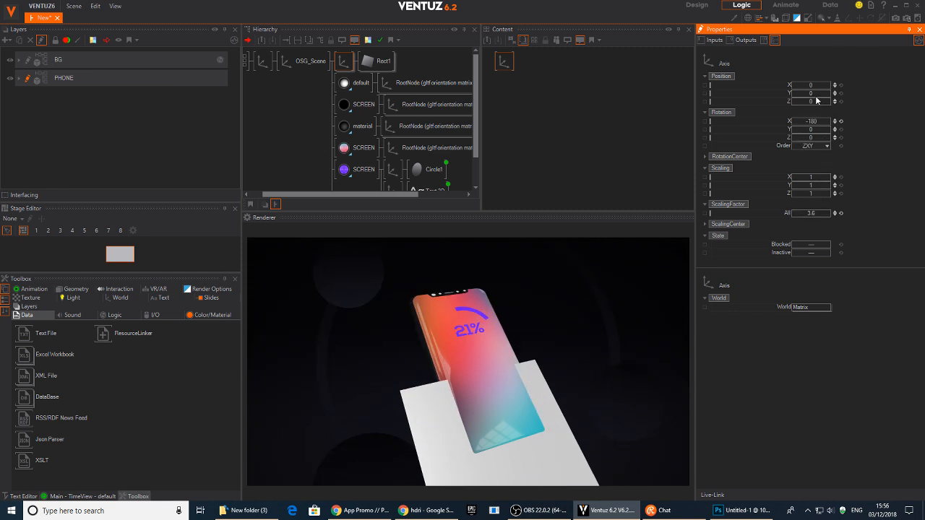
mouse_move(817, 96)
left_mouse_down()
mouse_move(808, 114)
mouse_move(811, 101)
mouse_move(800, 100)
left_mouse_up()
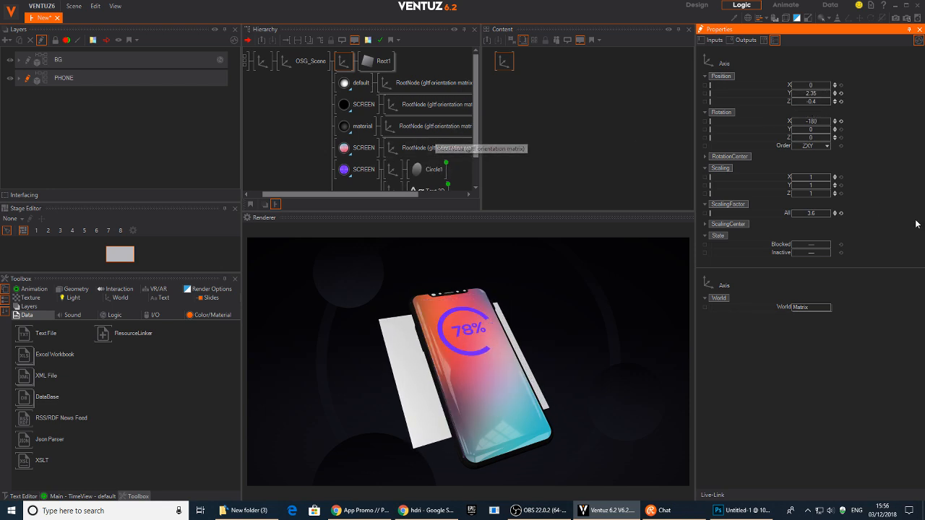
Insert a Color Solid material between the new axis and the Rect1 geometry.
left_click(369, 63)
type("x")
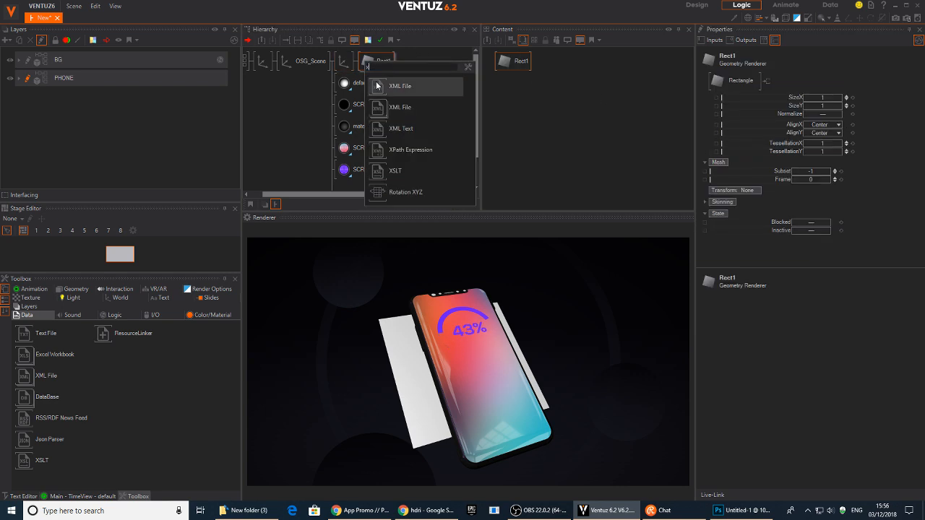
left_click(410, 54)
type("x")
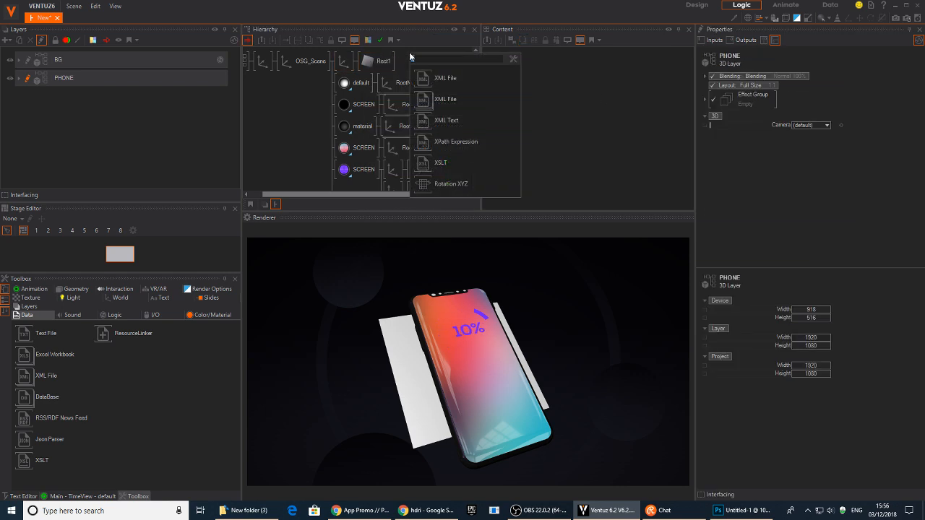
key("BackSpace")
type("col")
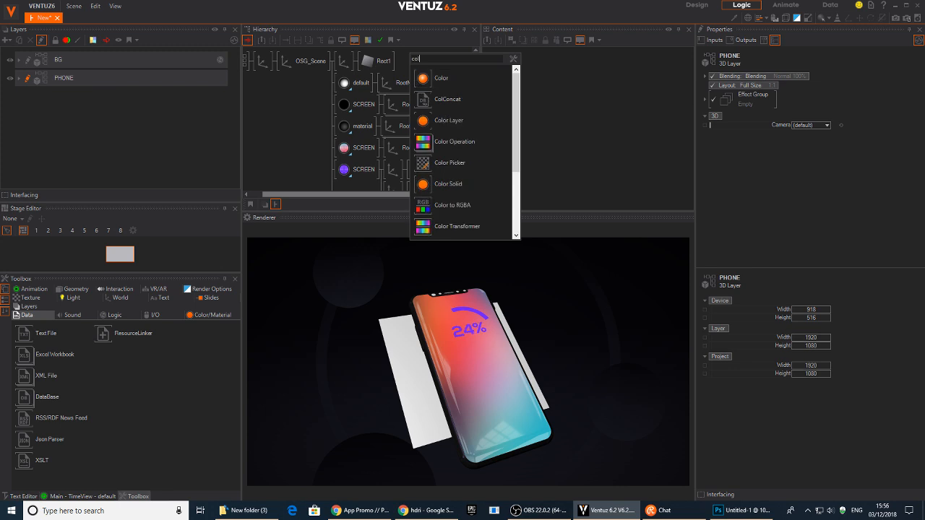
left_click_drag(424, 187, 404, 82)
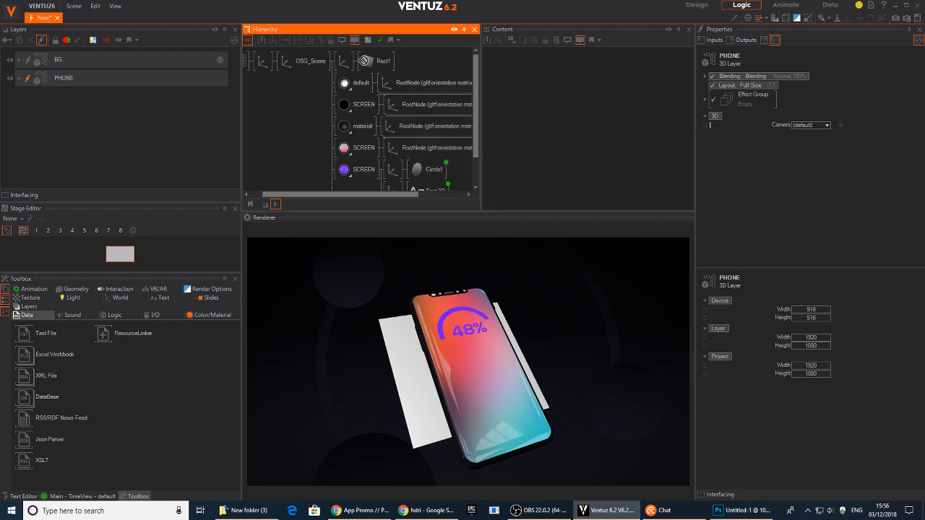
left_click(366, 61)
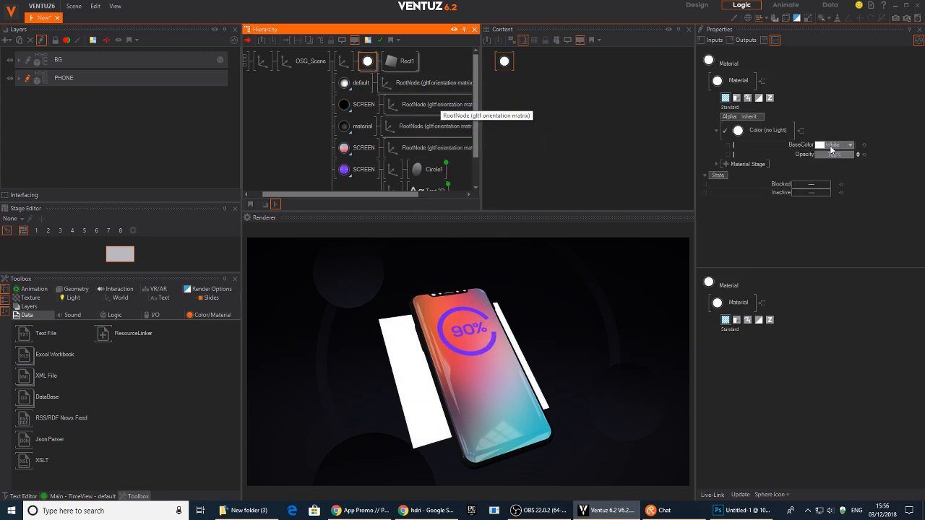
Add a Base texture stage to the rectangle's material and set the texture's alpha mode to PMAlpha.
left_click(726, 164)
mouse_move(699, 165)
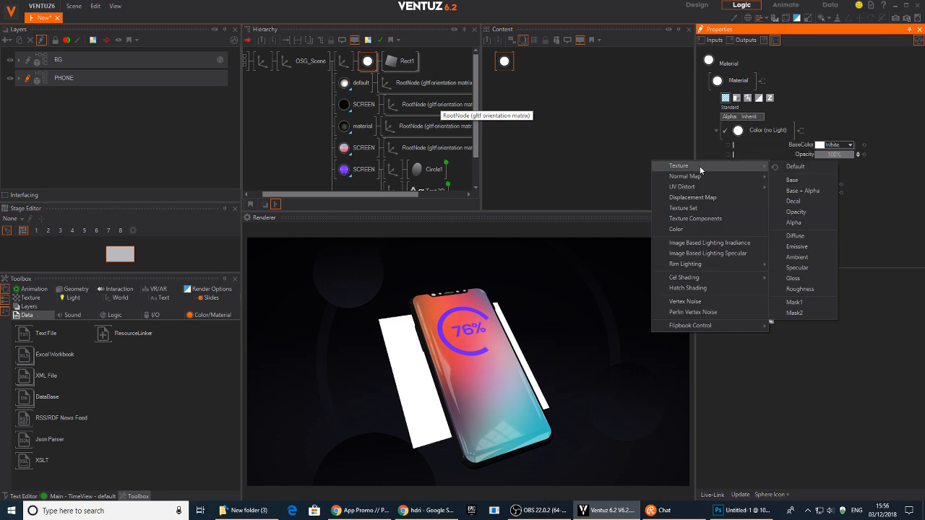
left_click(796, 181)
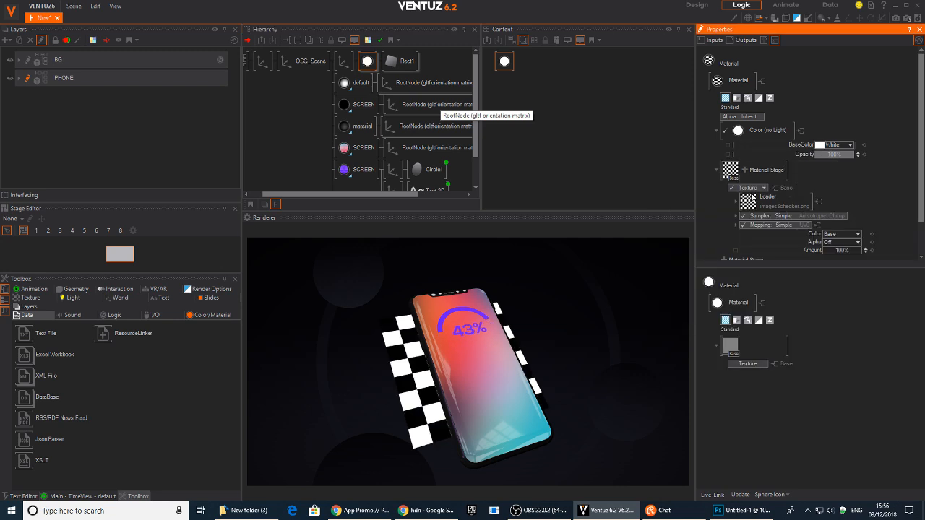
left_click(764, 188)
mouse_move(747, 207)
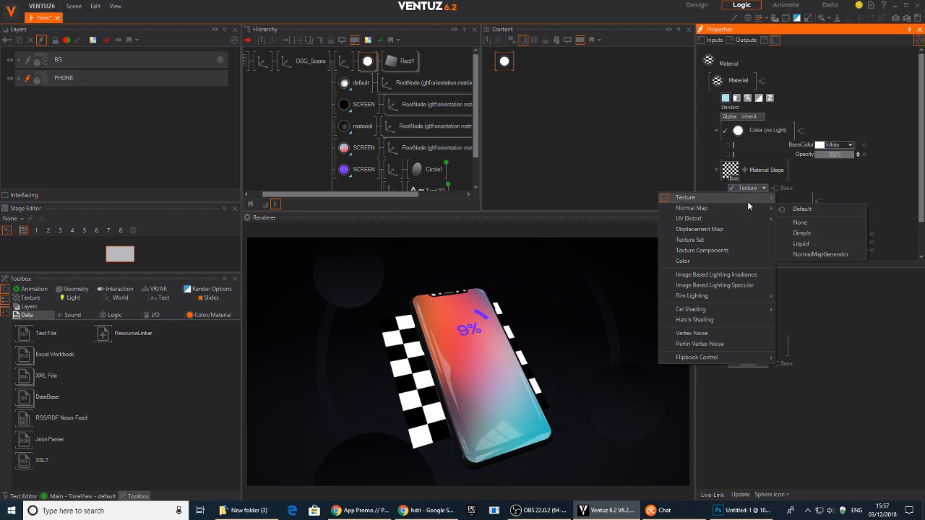
left_click(809, 217)
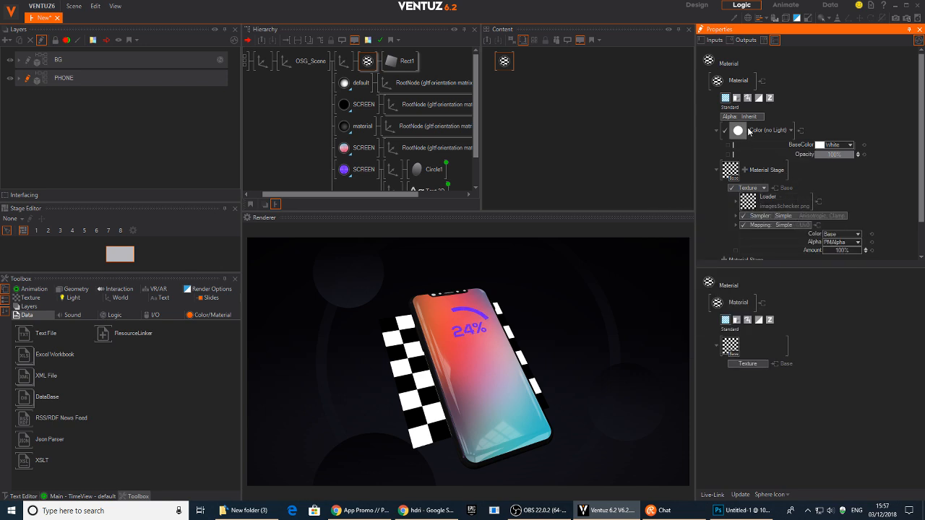
Load phoneshadow.png from the Desktop as the base texture of the rectangle's material.
double_click(734, 172)
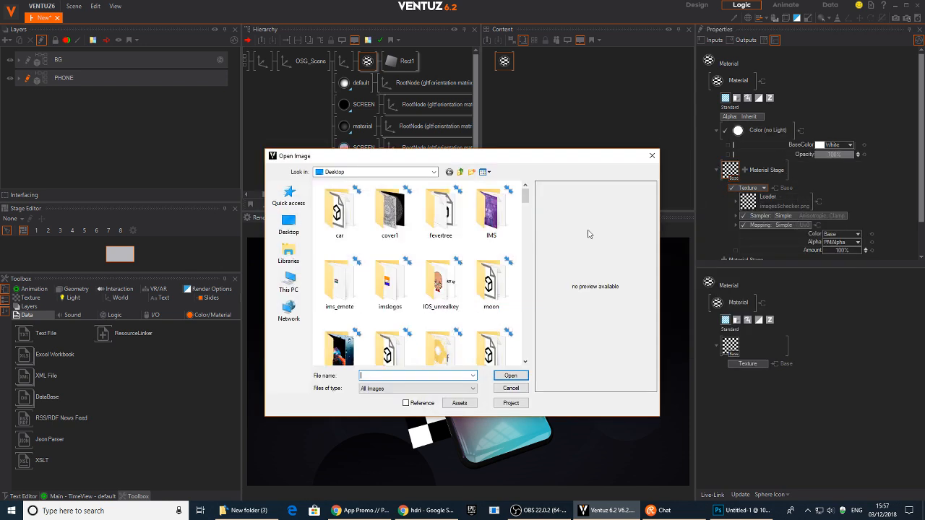
left_click(288, 195)
left_click(289, 224)
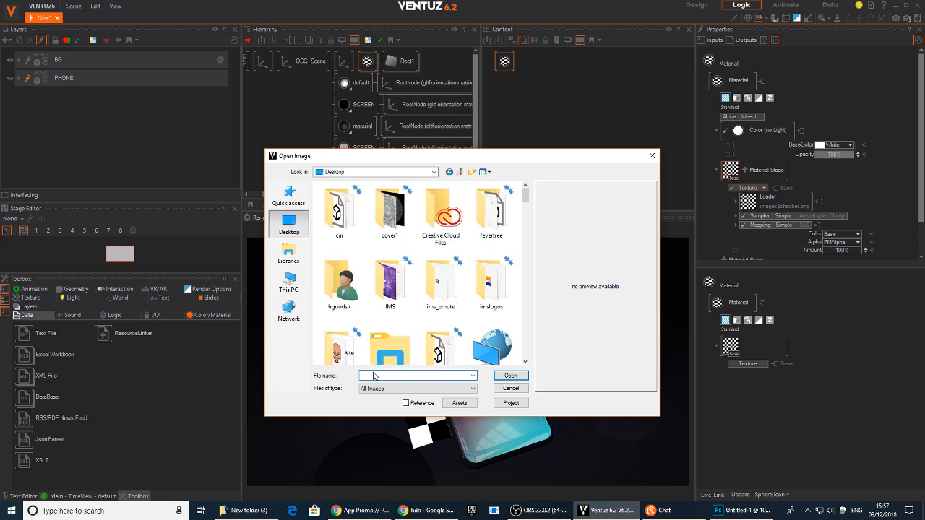
left_click(404, 375)
type("phon")
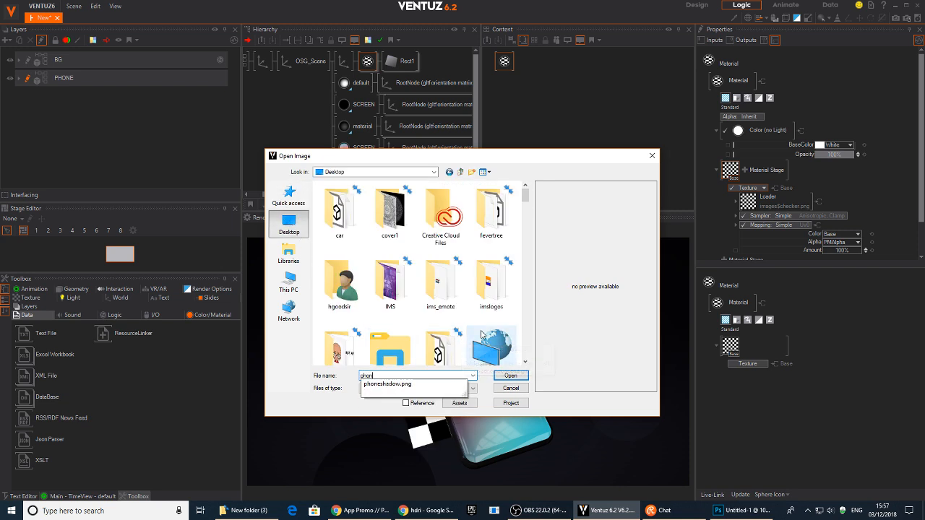
key("Down")
key("Return")
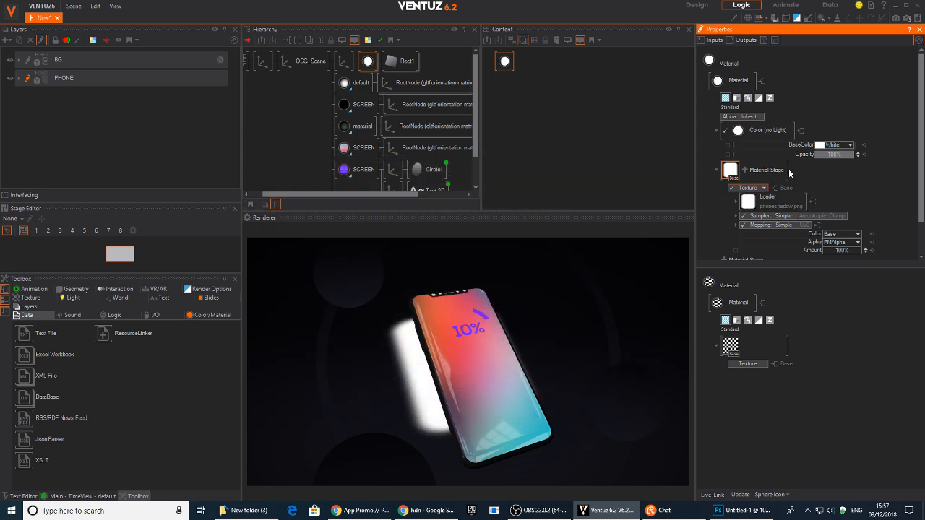
Set the shadow material's base color to the near-black 5, 5, 8 by sampling the scene's background.
left_click(852, 146)
left_click_drag(811, 177, 703, 232)
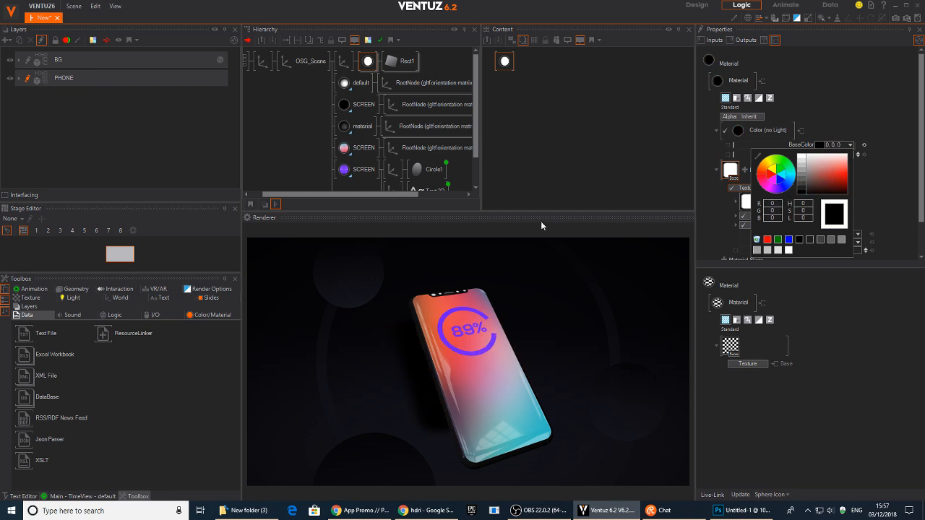
left_click(789, 191)
left_click_drag(813, 192, 801, 194)
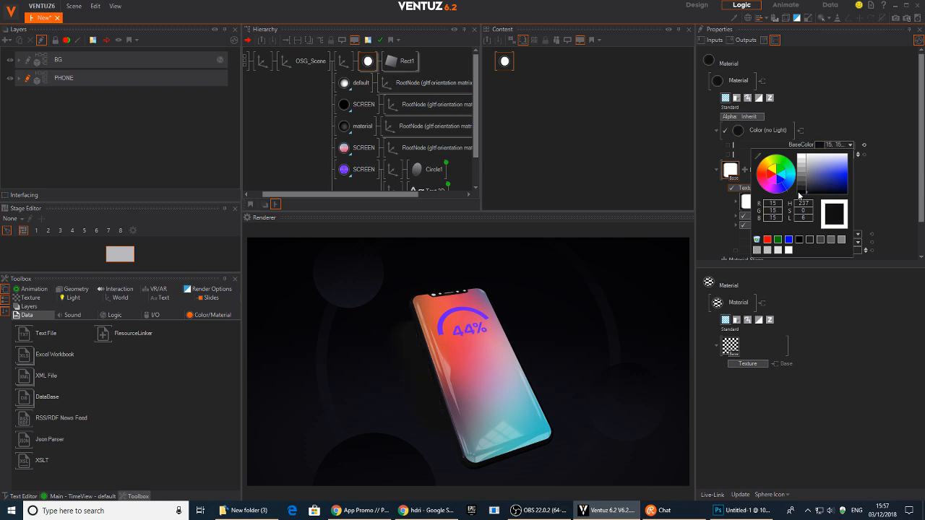
left_click_drag(757, 157, 584, 322)
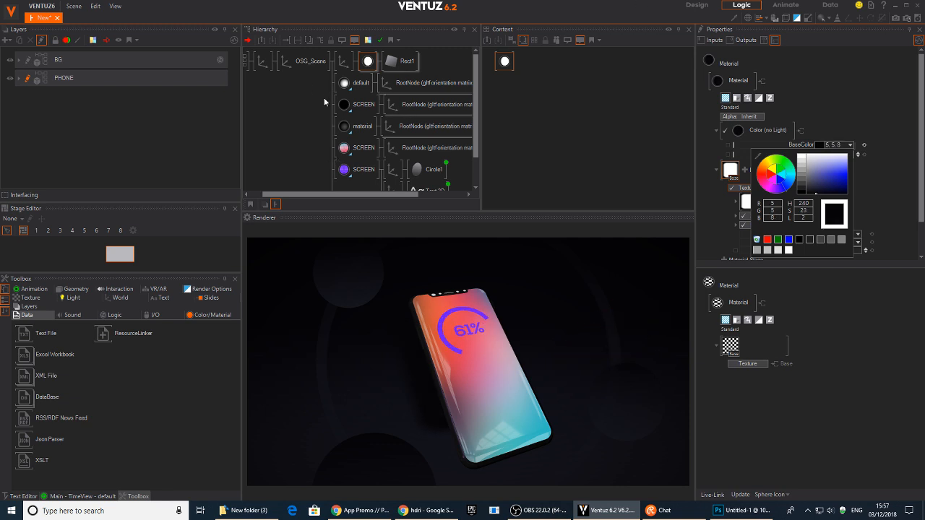
Resize Rect1 to SizeX 0.89 and SizeY 1.63, and fine-tune the position of its axis behind the phone.
left_click(399, 64)
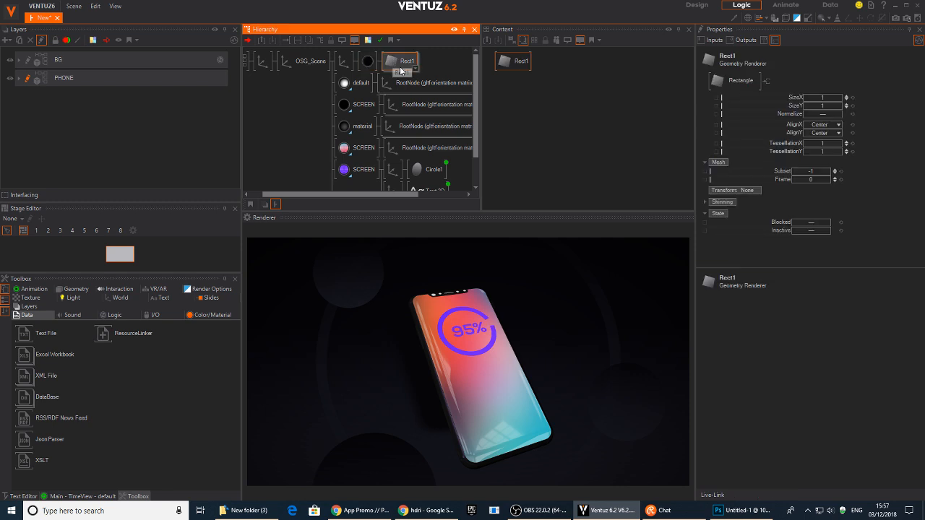
left_click_drag(839, 105, 823, 99)
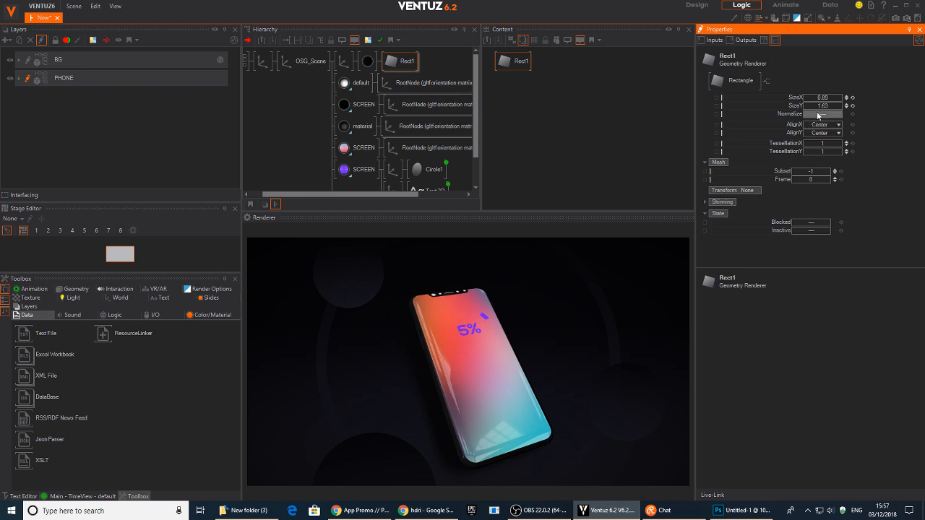
left_click(344, 61)
left_click_drag(820, 93, 798, 100)
Rotate the phone's top-level axis to X 33, Y -3, Z 26 and move it to Z -15.5 for a close-up of the shadow.
left_click(268, 63)
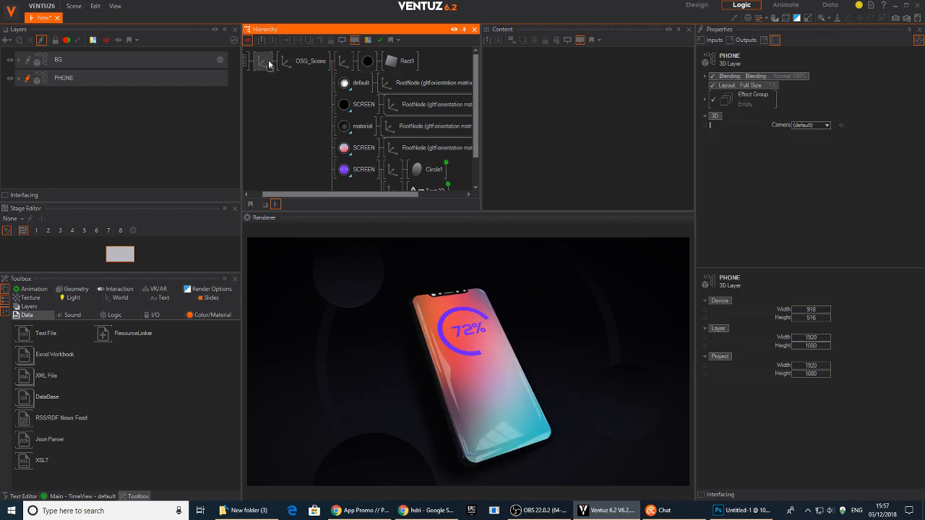
left_click(842, 137)
left_click(841, 130)
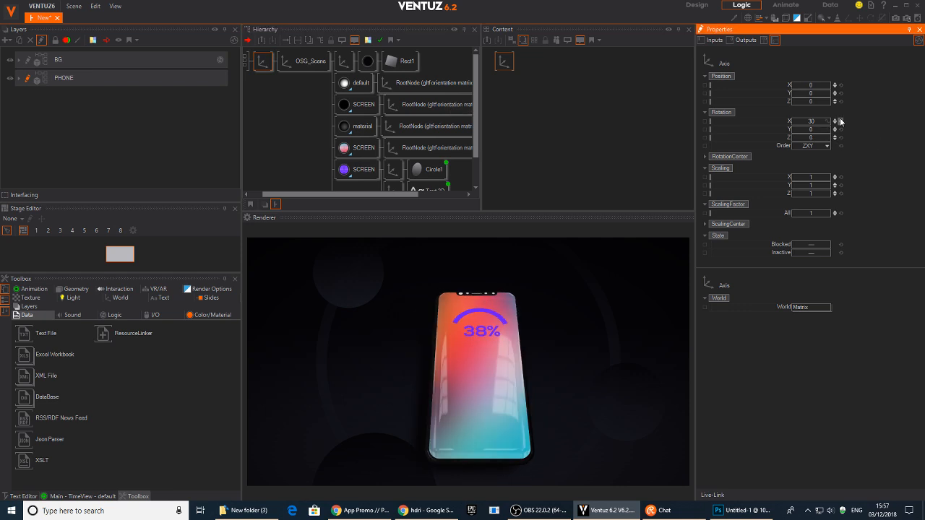
left_click(840, 121)
left_click_drag(808, 138, 782, 102)
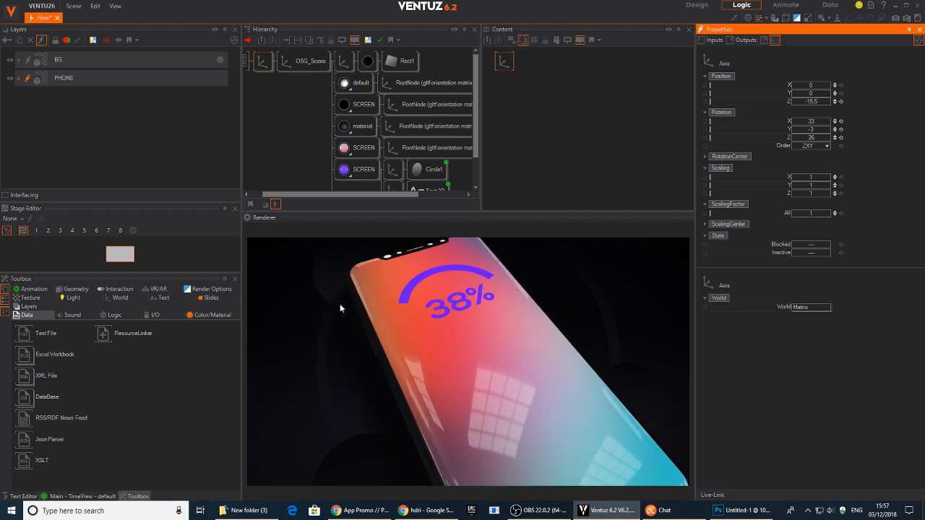
Reduce the opacity of the shadow rectangle's material.
left_click(368, 61)
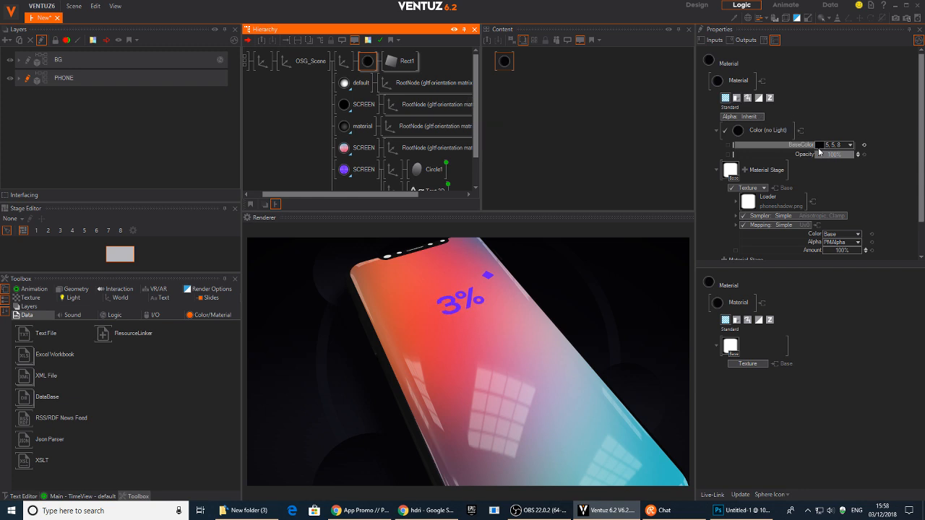
mouse_move(846, 156)
left_mouse_down()
mouse_move(816, 155)
mouse_move(842, 155)
left_mouse_up()
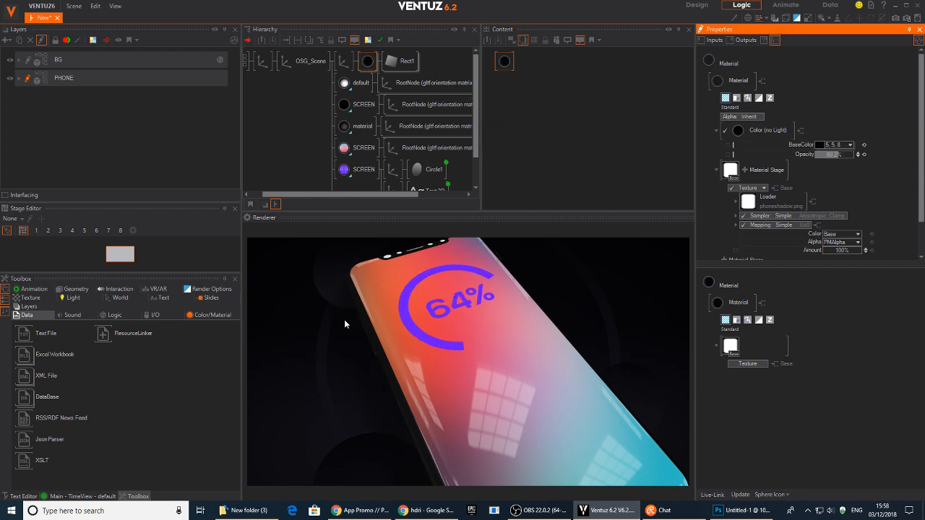
Reset the X, Y and Z rotation and the Z position of the phone's top-level axis to 0.
left_click(263, 61)
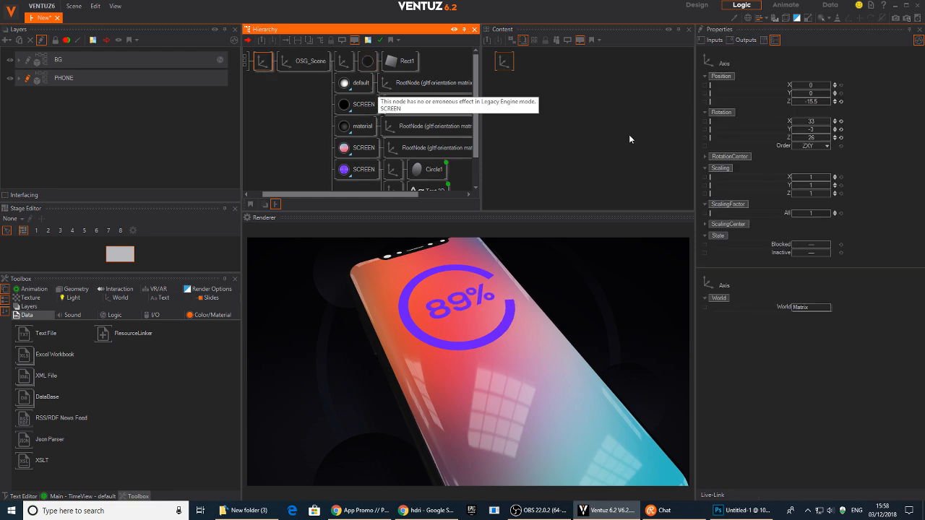
left_click(840, 138)
left_click(841, 121)
left_click(841, 130)
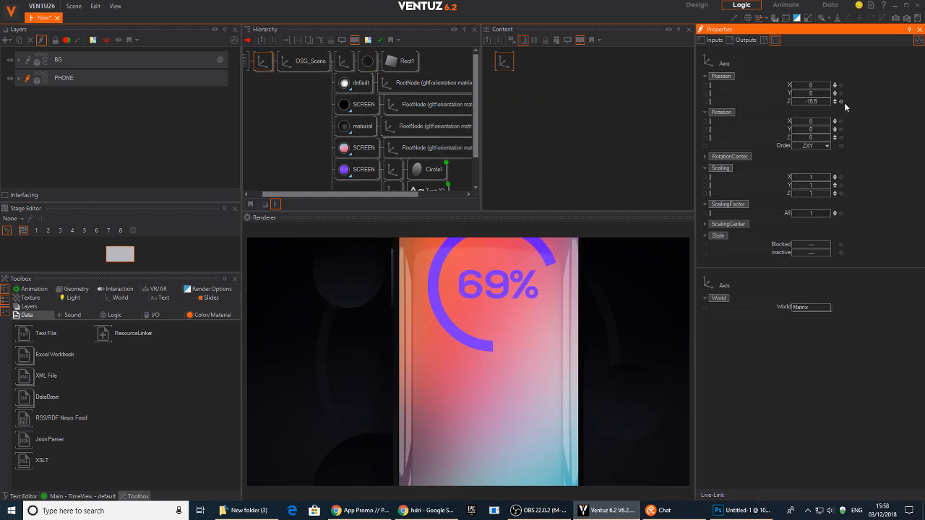
left_click(841, 102)
Move the phone's top-level axis to X 10.7 and set its rotation to X 19.8, Y 4, Z 14.
mouse_move(809, 84)
left_mouse_down()
mouse_move(784, 84)
mouse_move(802, 85)
left_mouse_up()
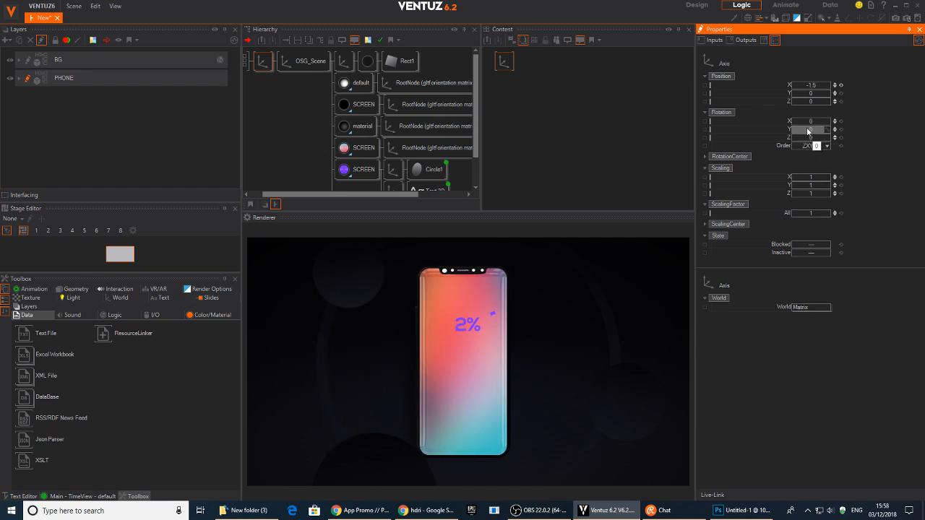
mouse_move(808, 131)
left_mouse_down()
mouse_move(811, 118)
mouse_move(802, 137)
mouse_move(809, 121)
left_mouse_up()
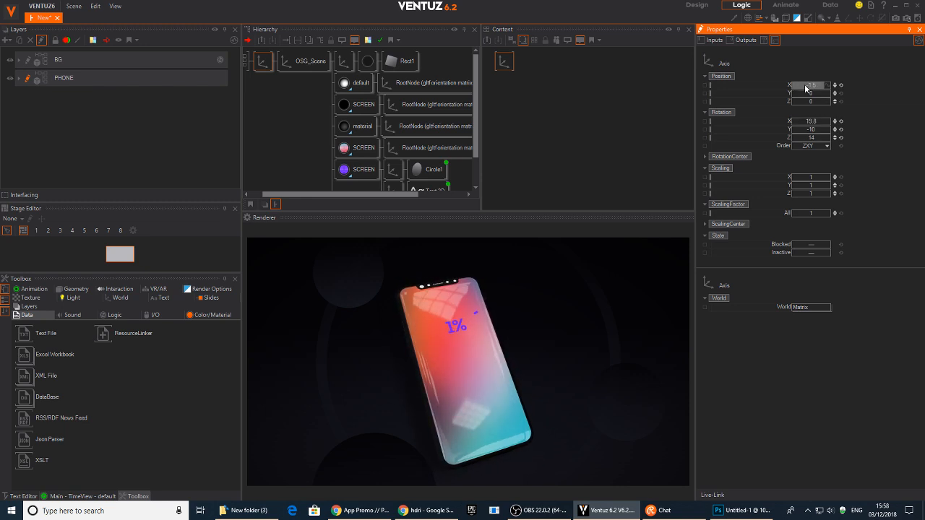
left_click_drag(805, 88, 825, 88)
mouse_move(813, 131)
left_mouse_down()
mouse_move(821, 131)
mouse_move(813, 130)
left_mouse_up()
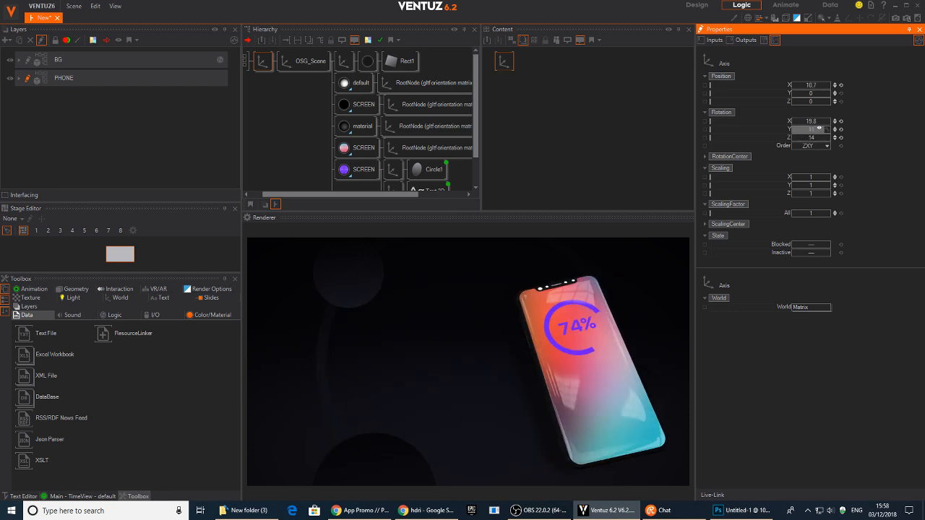
Rename the phone's top-level axis PHONE and collapse its branch in the hierarchy.
double_click(288, 65)
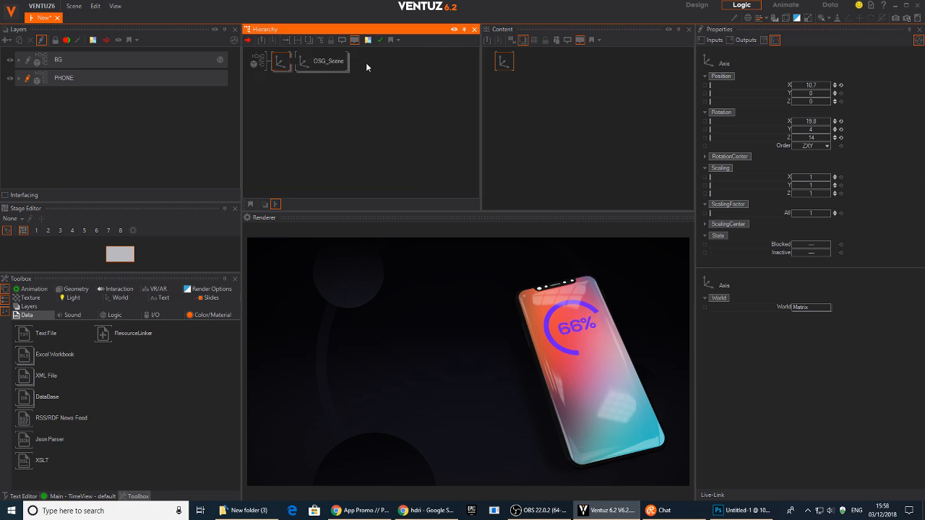
key("F2")
type("PHONE")
key("Return")
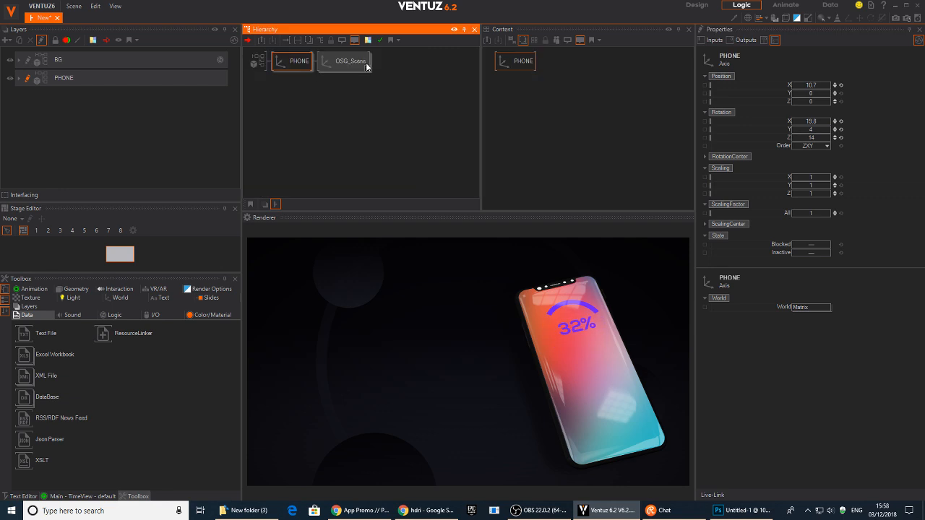
double_click(289, 63)
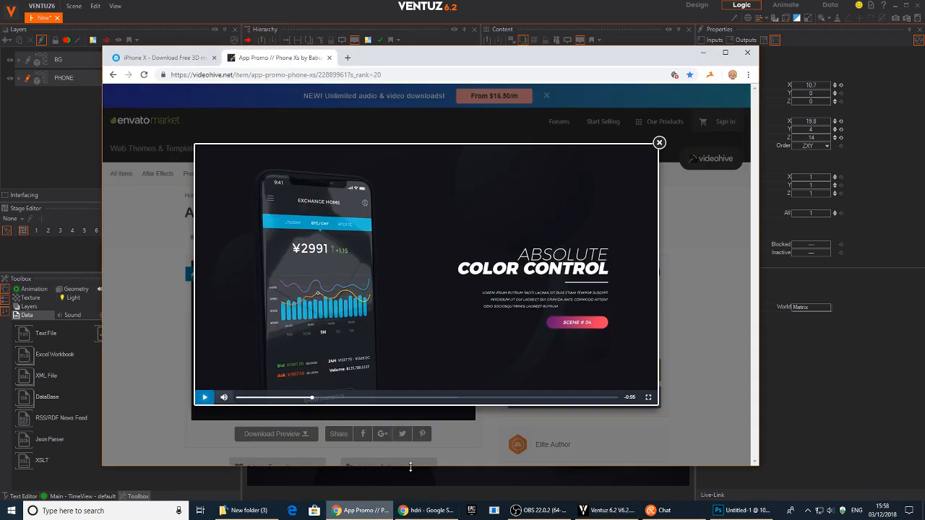
Switch to Chrome to check the text layout in the App Promo reference video, and return to Ventuz.
left_click(354, 511)
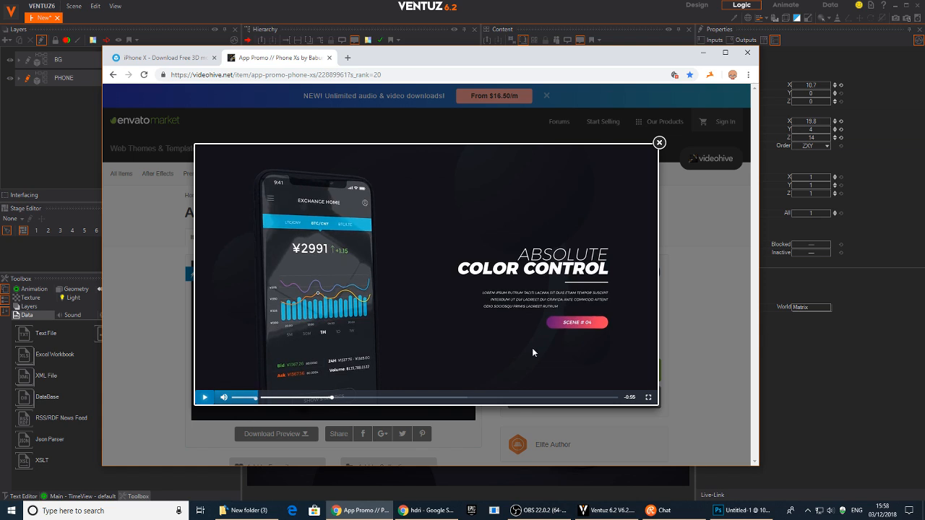
left_click(566, 16)
Add a second Axis beside the PHONE axis and insert a Text 2D node under it.
double_click(309, 136)
type("ax")
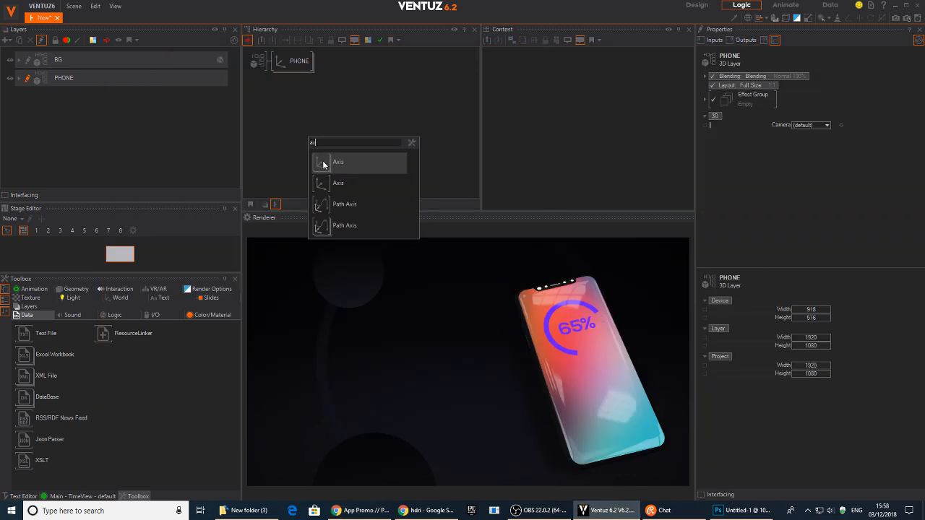
left_click(323, 162)
left_click(280, 84)
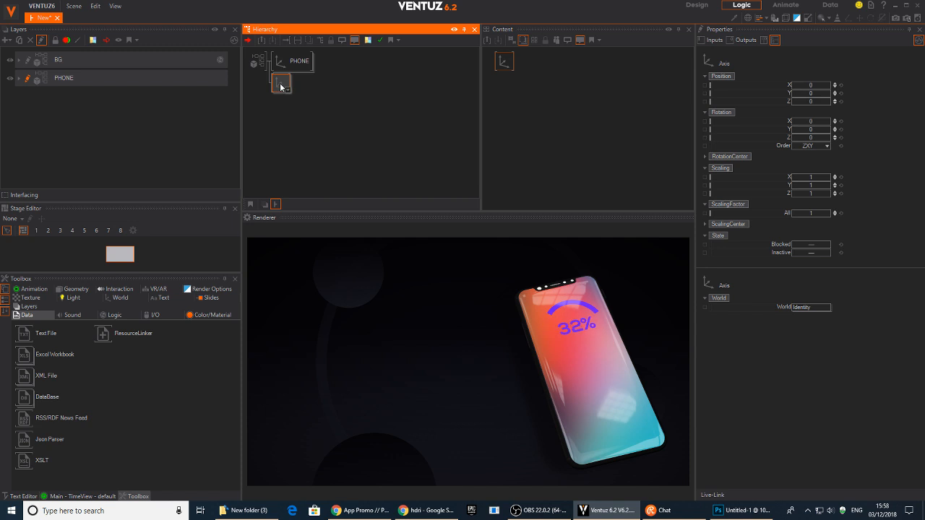
double_click(285, 81)
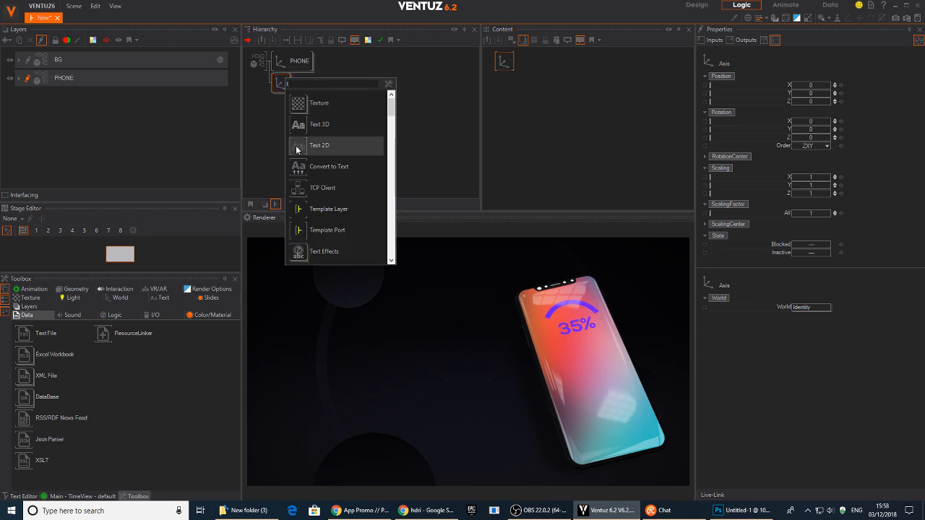
left_click(304, 145)
left_click(297, 99)
Move the text's axis to X -17.5, Y 2.75 and set its overall scaling factor to 2.36.
left_click(280, 85)
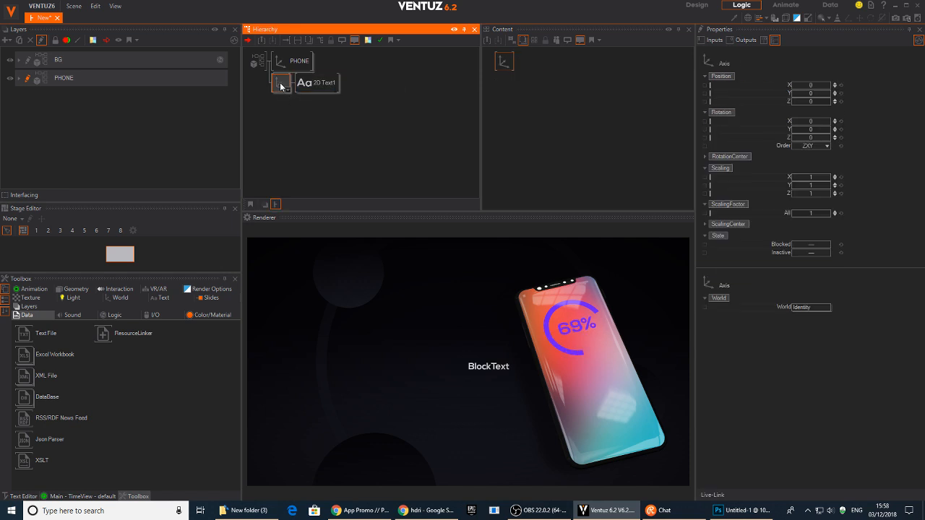
mouse_move(814, 86)
left_mouse_down()
mouse_move(792, 86)
mouse_move(818, 95)
left_mouse_up()
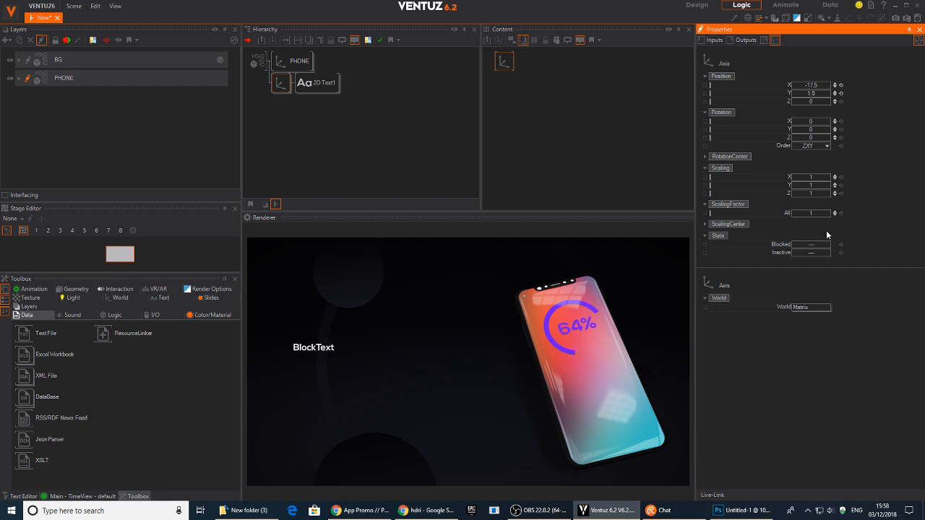
left_click_drag(810, 214, 824, 213)
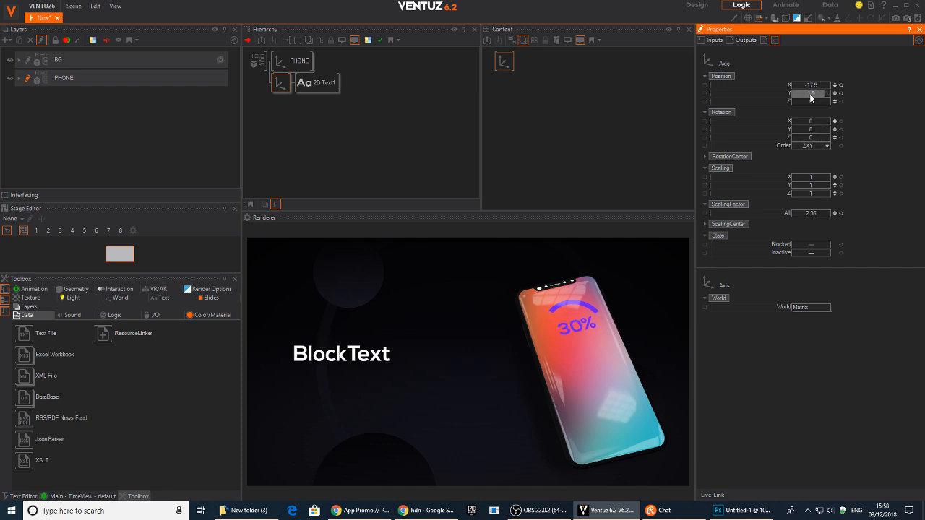
left_click_drag(817, 94, 830, 96)
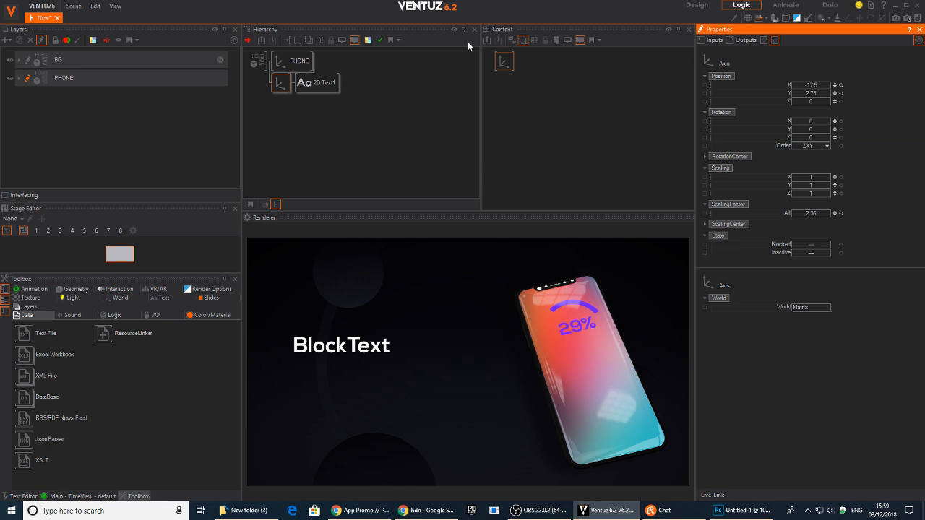
Rename the 2D text node LINE1 and slightly reduce the overall scaling factor of its axis.
left_click(322, 82)
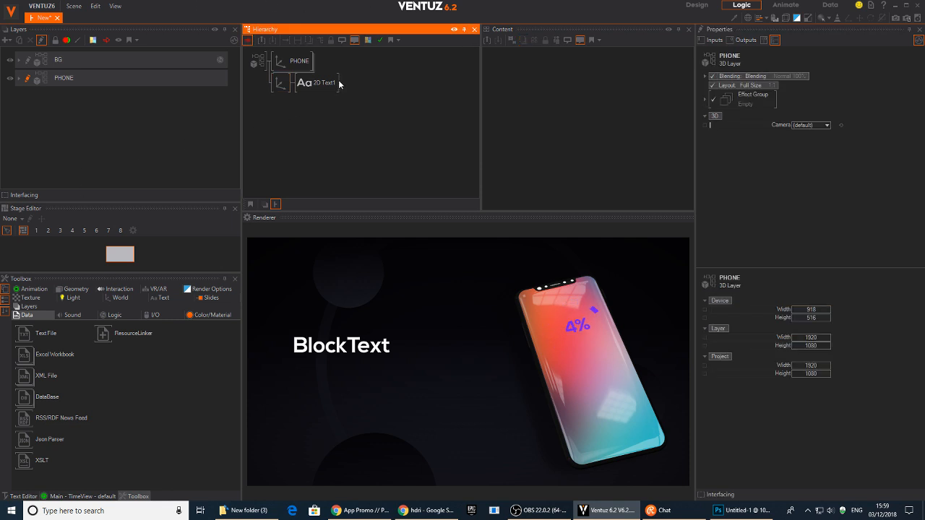
left_click(336, 82)
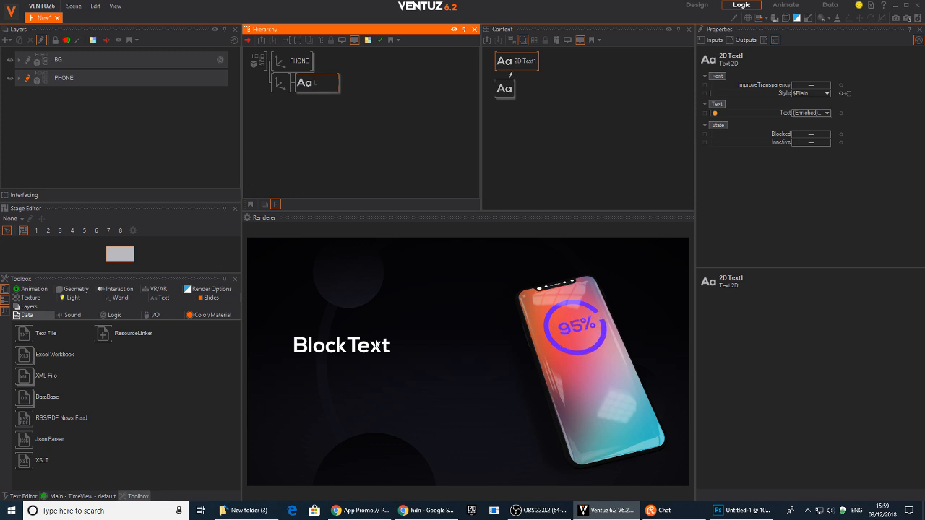
type("INE1")
key("Return")
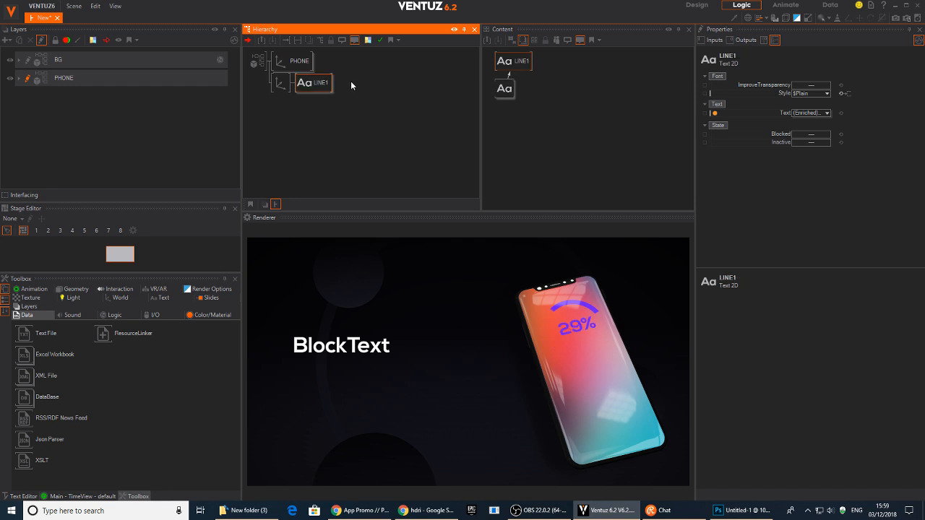
left_click(280, 83)
left_click_drag(809, 213, 803, 210)
Insert a Group in front of the LINE1 text's axis and name it TEXT.
double_click(328, 142)
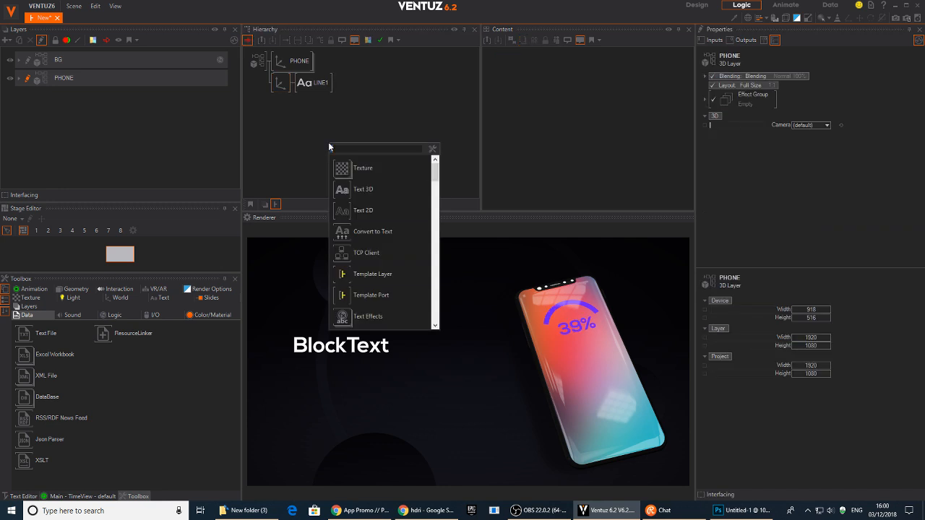
type("group")
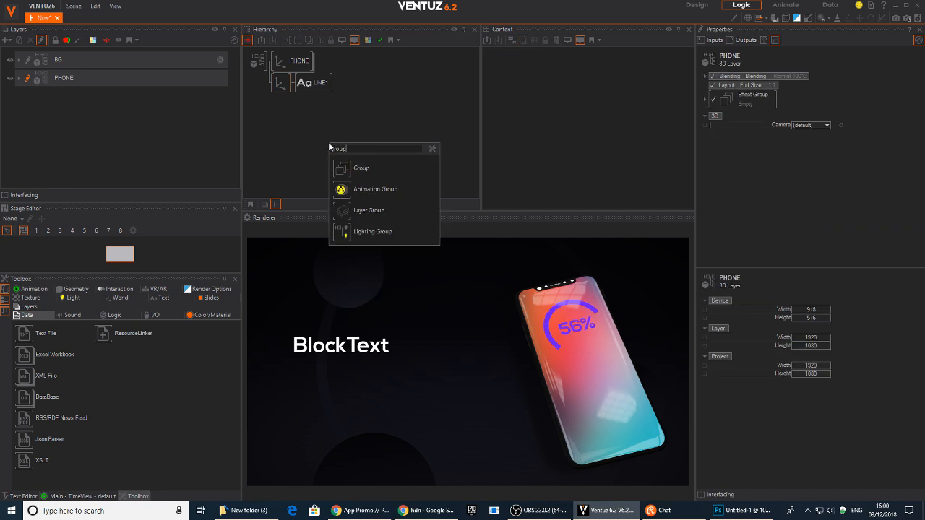
left_click(365, 167)
left_click(276, 85)
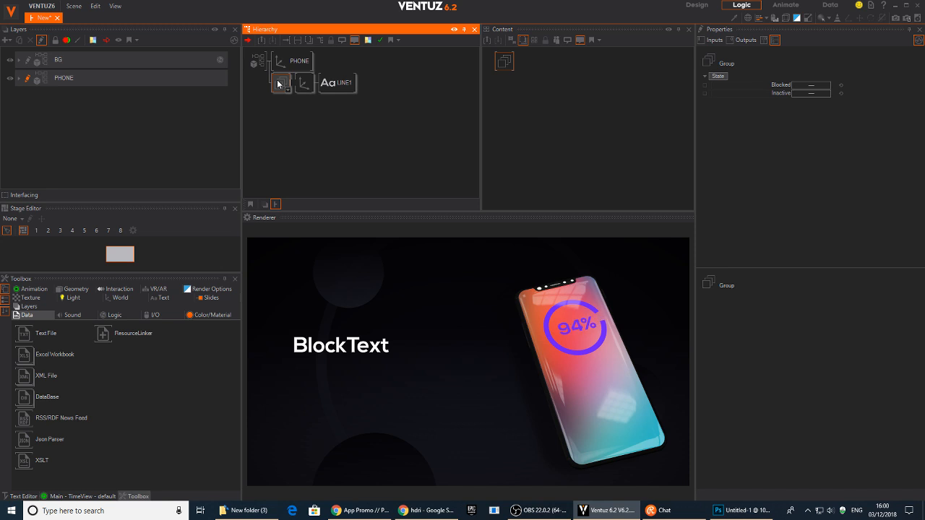
type("TEXT")
key("Return")
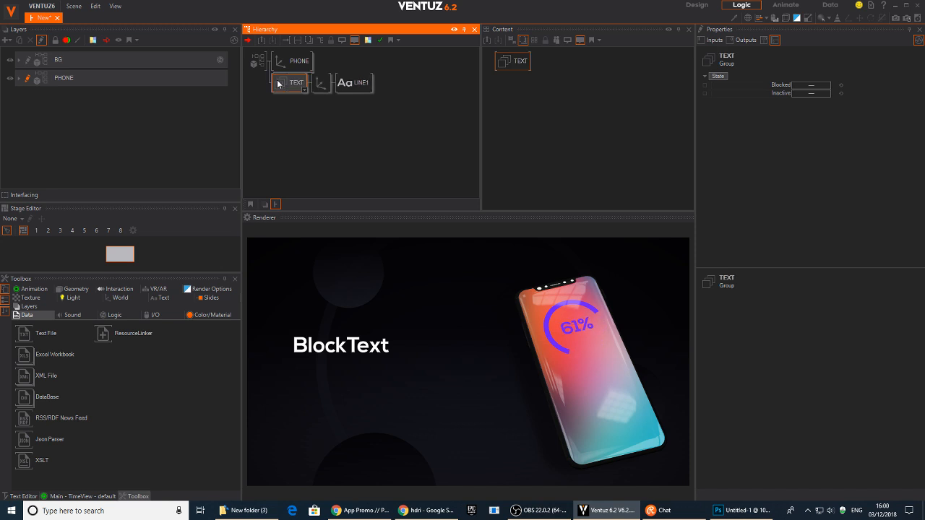
Duplicate the LINE1 axis with its text inside the TEXT group, lower the copy to Y 0.31, and check the reference in Chrome.
left_click(320, 84)
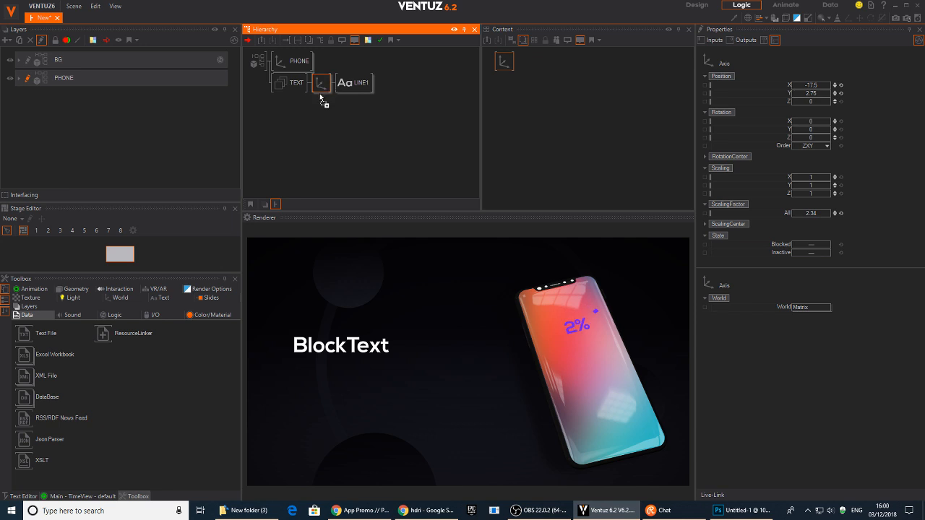
left_click_drag(320, 100, 321, 109, "ctrl")
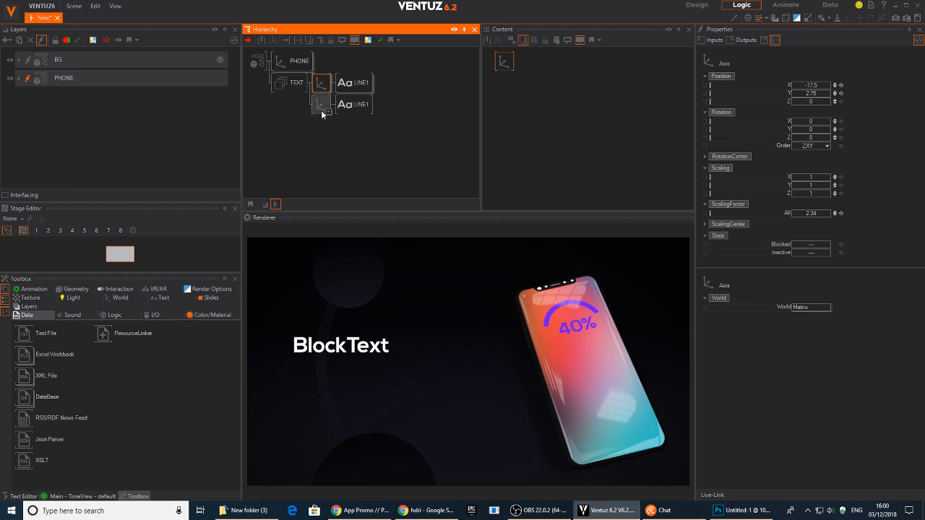
left_click_drag(811, 93, 811, 119)
left_click(359, 511)
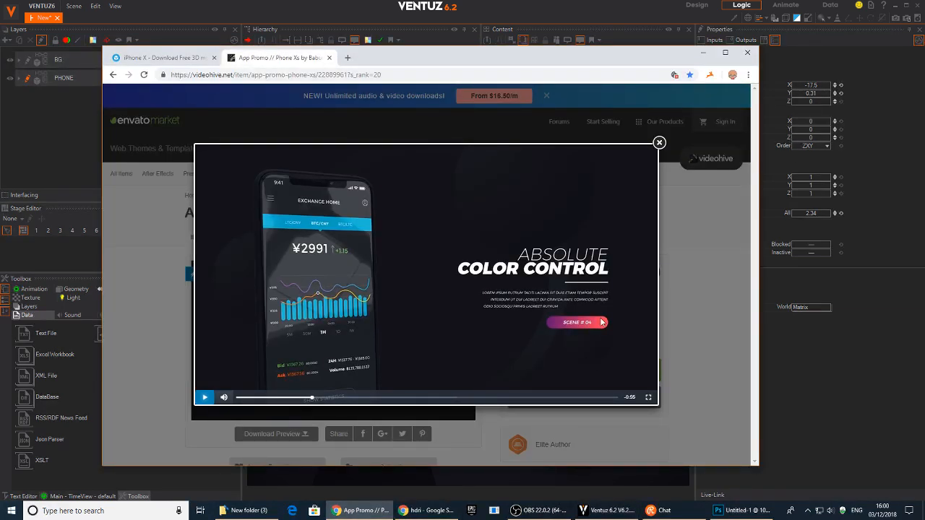
left_click(383, 511)
Place the duplicate's content nodes beside those of LINE1 and rename the duplicated text LINE2.
left_click(360, 86)
left_click(359, 102, "ctrl")
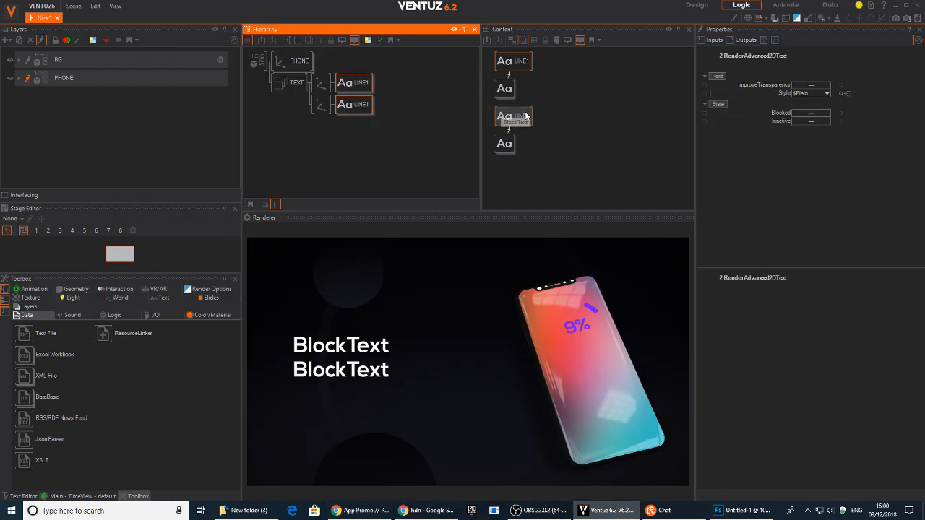
left_click(571, 104)
mouse_move(570, 104)
left_mouse_down()
mouse_move(506, 149)
mouse_move(582, 97)
mouse_move(561, 94)
left_mouse_up()
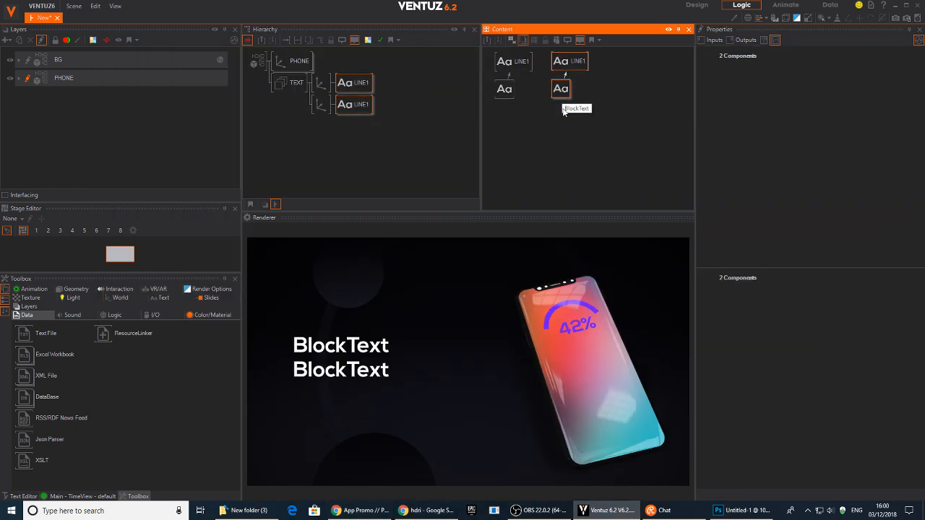
left_click(561, 74)
double_click(370, 106)
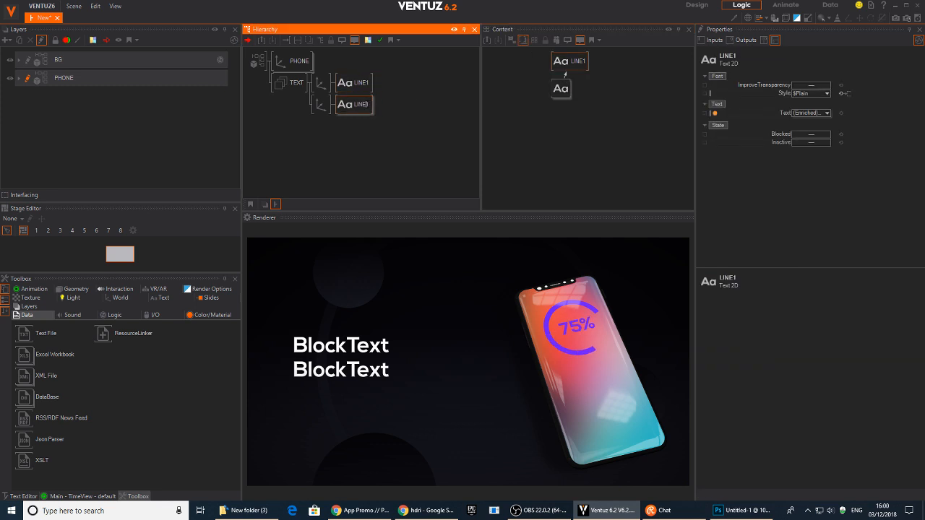
left_click(378, 123)
Move the BlockText nodes of LINE1 and LINE2 lower in the content area and set their LineAlignment to Far.
left_click(361, 86)
left_click(360, 102, "ctrl")
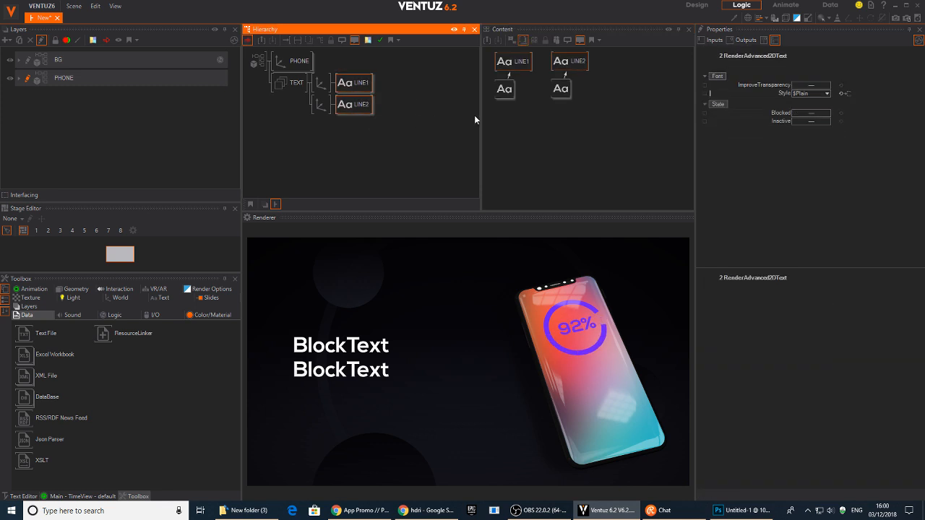
left_click(590, 124)
left_click_drag(589, 124, 511, 126)
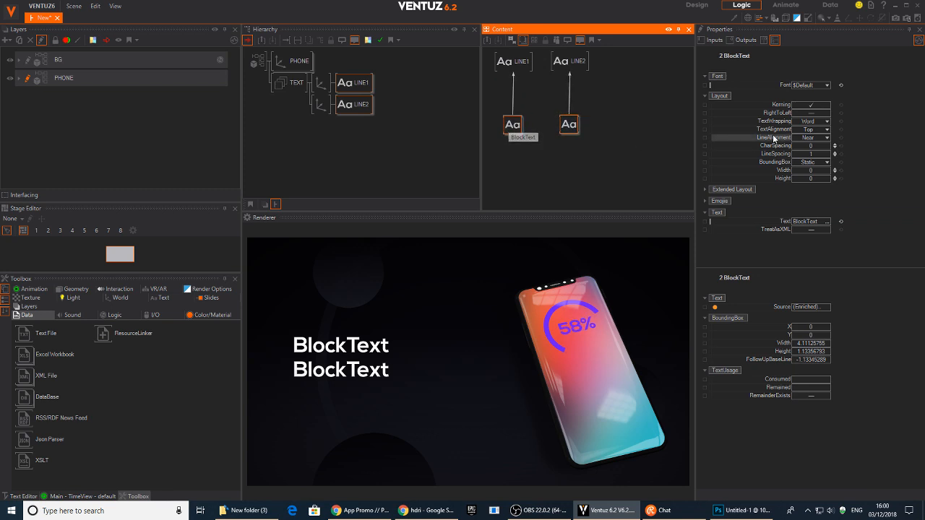
left_click(827, 130)
left_click(838, 135)
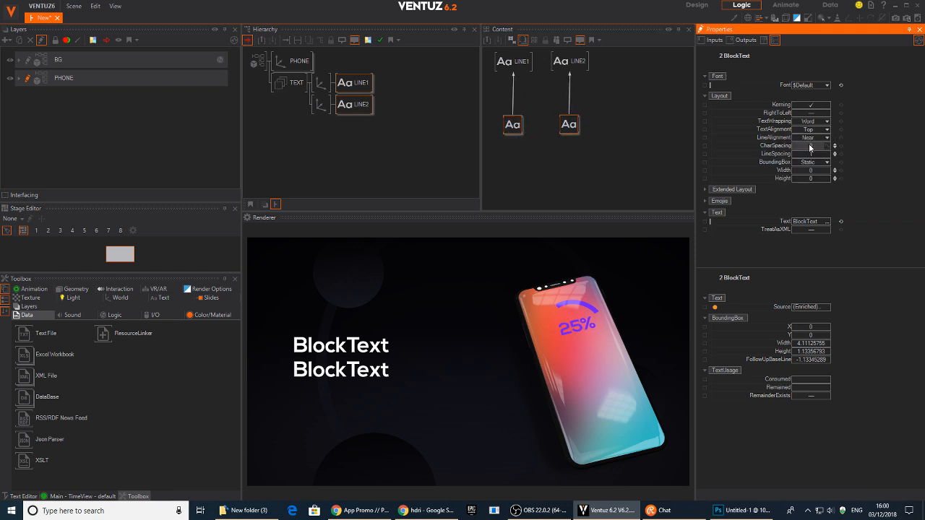
left_click(822, 138)
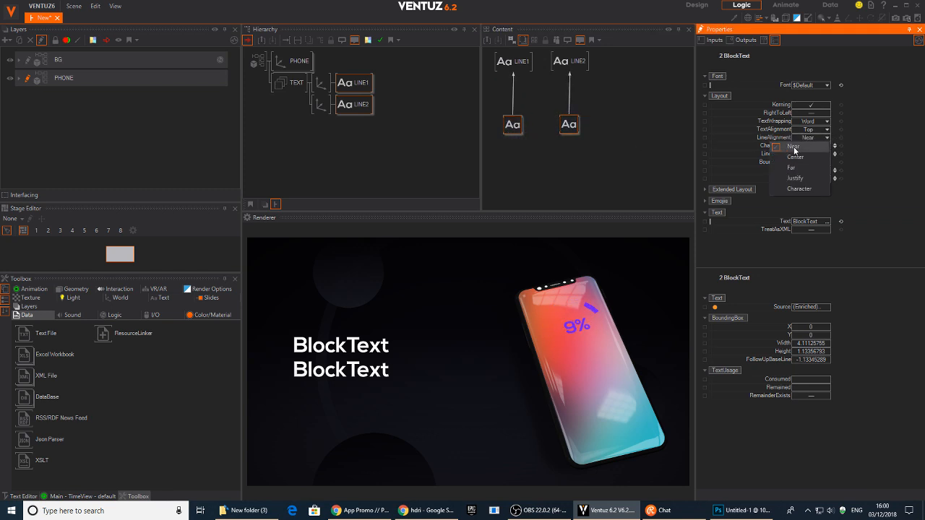
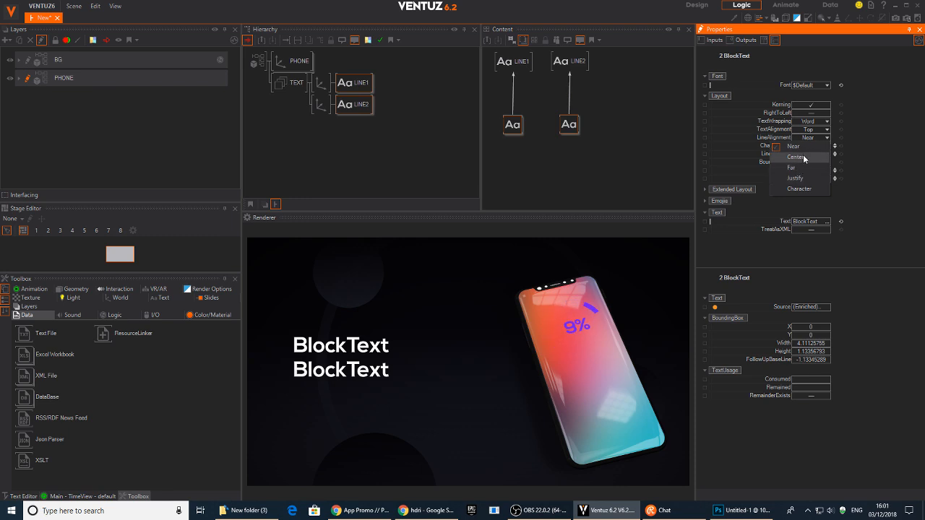
left_click(806, 170)
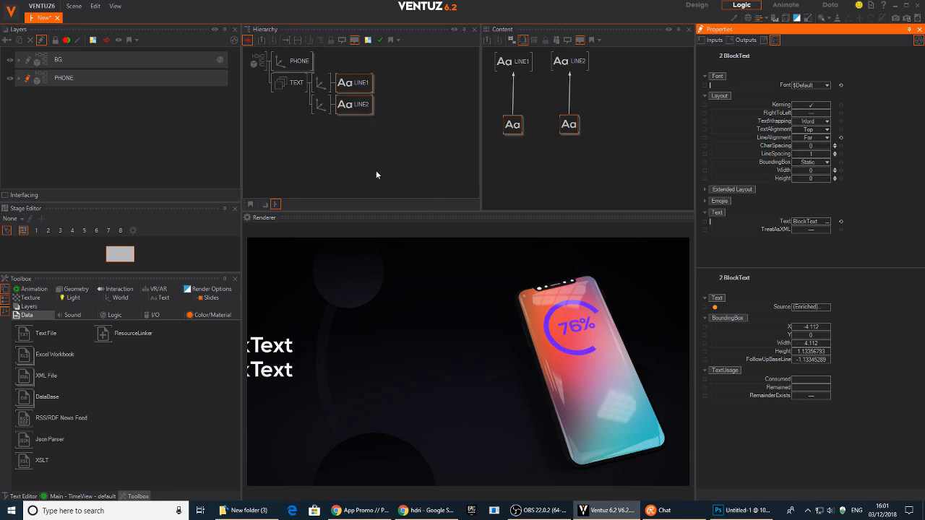
Move both text axes to X 16.7 and swap the phone to the opposite side of the frame with a mirrored tilt.
left_click(320, 86)
left_click(321, 104, "ctrl")
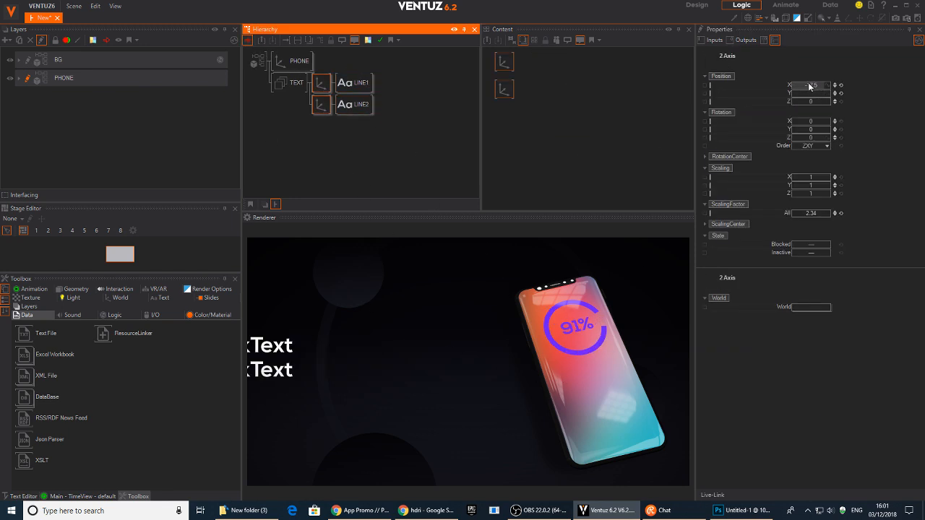
mouse_move(811, 85)
left_mouse_down()
mouse_move(832, 83)
mouse_move(795, 85)
mouse_move(807, 86)
left_mouse_up()
left_click(291, 63)
left_click_drag(836, 130, 801, 130)
Raise the LINE1 and LINE2 axes together, bringing LINE2's axis to Y 3.92.
left_click(409, 144)
left_click(327, 111)
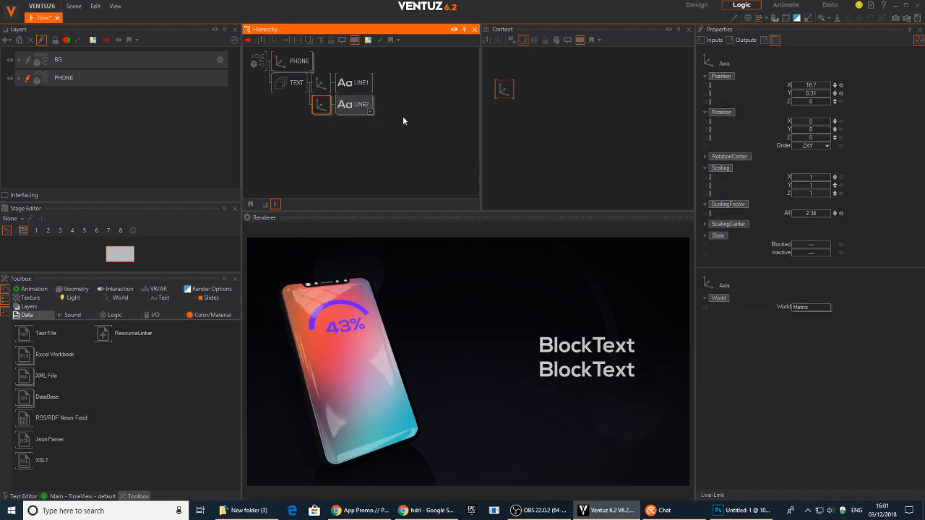
left_click(318, 86, "ctrl")
left_click_drag(835, 95, 814, 91)
Switch to Chrome, replay the COLOR CONTROL scene of the App Promo reference, pause on its full text layout, and return to Ventuz.
left_click(361, 510)
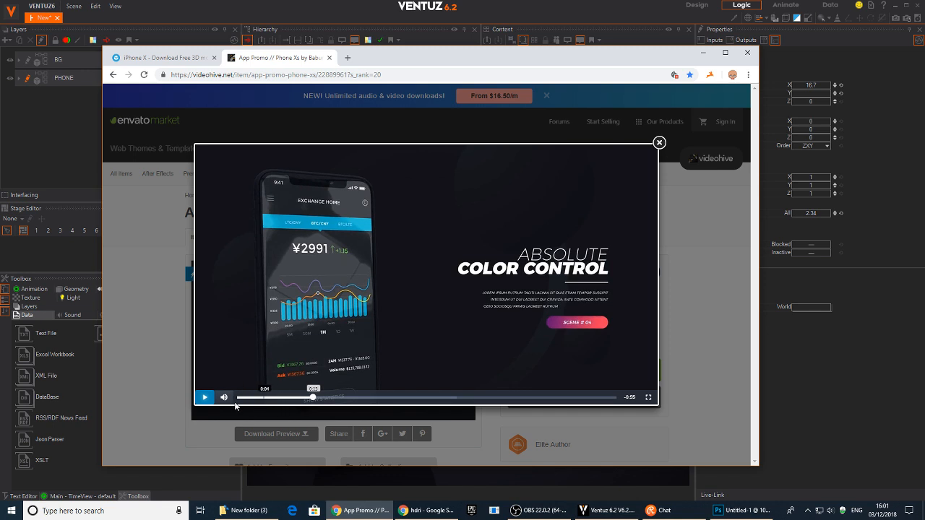
left_click(204, 400)
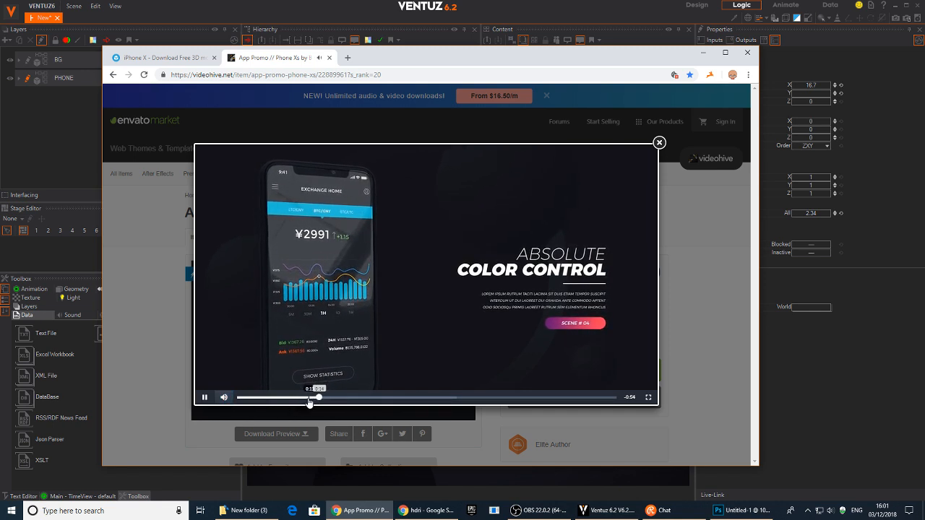
left_click(291, 397)
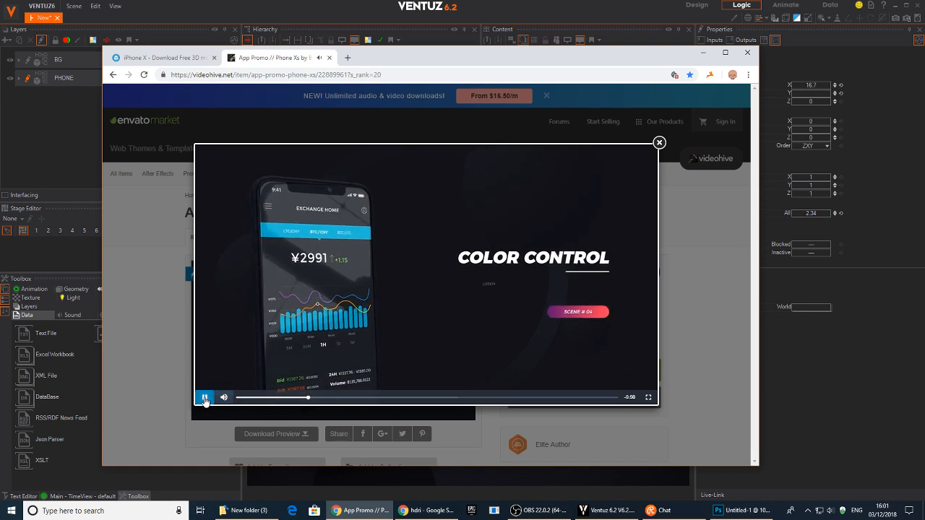
left_click(205, 398)
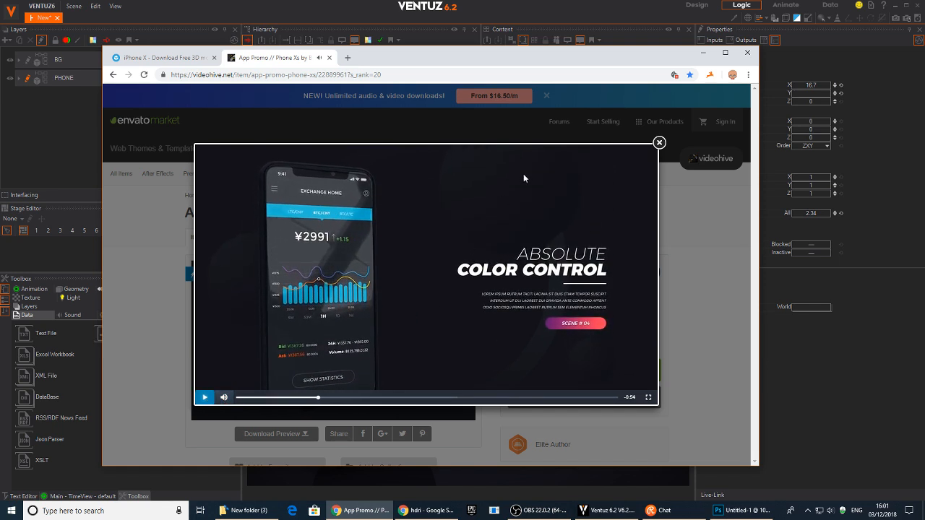
left_click(581, 3)
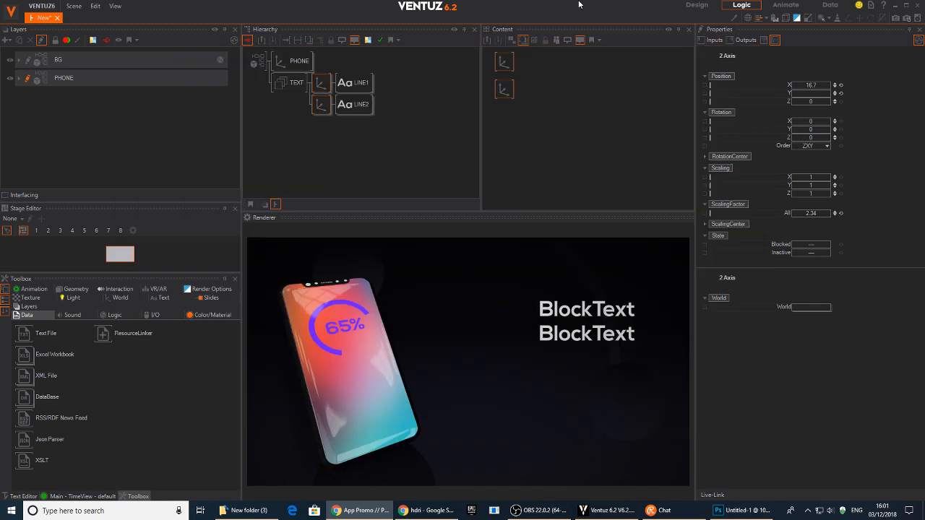
Duplicate the LINE2 axis with its text, rename the new text LINE3, and lower its axis to form a third line.
left_click(326, 130)
left_click(321, 106)
left_click_drag(320, 106, 322, 123, "ctrl")
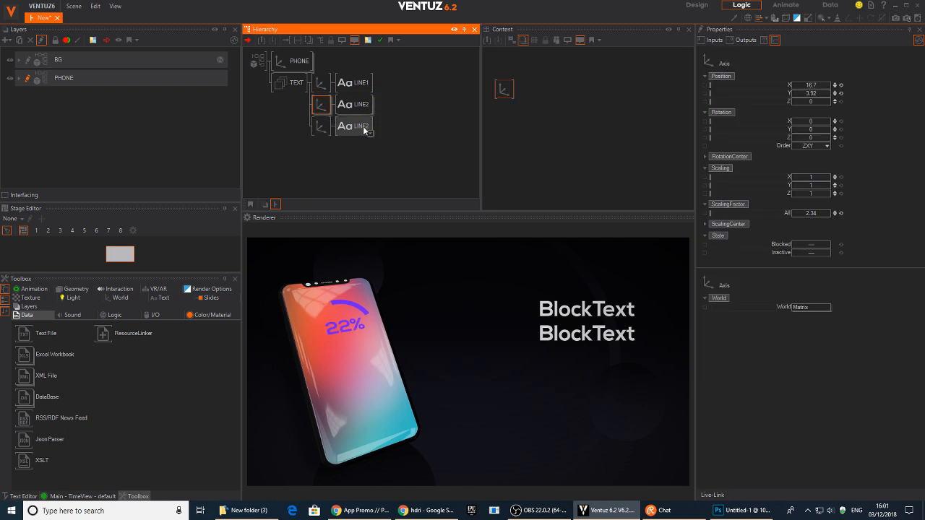
double_click(363, 126)
type("3")
left_click(321, 125)
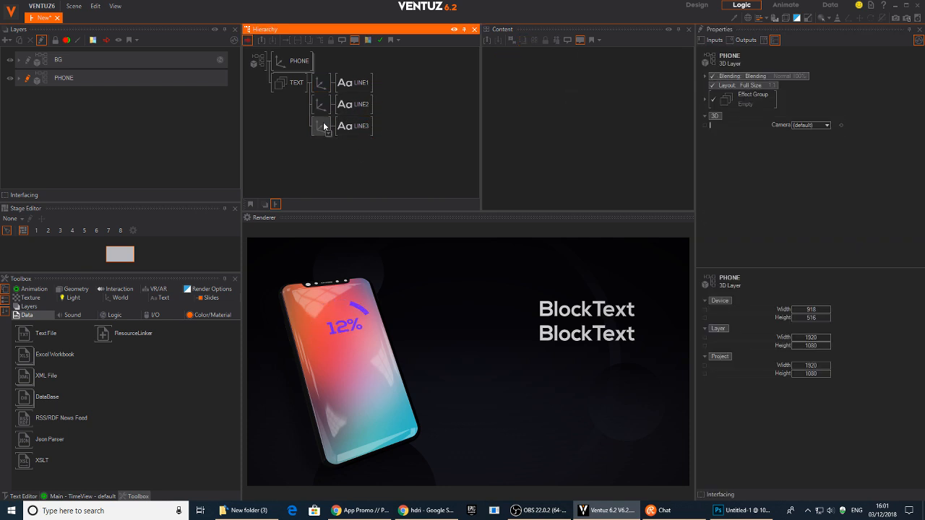
left_click(801, 95)
left_click_drag(801, 94, 798, 95)
Add a new Axis to the TEXT group below LINE3 and insert a Rounded Rectangle under it.
left_click(333, 165)
type("qq")
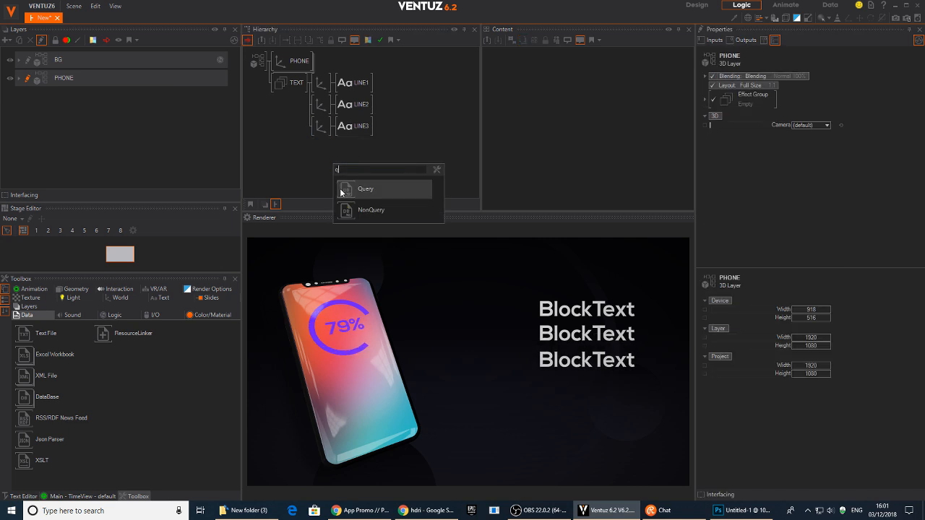
left_click(317, 174)
type("qax")
left_click_drag(326, 195, 324, 143)
type("roun")
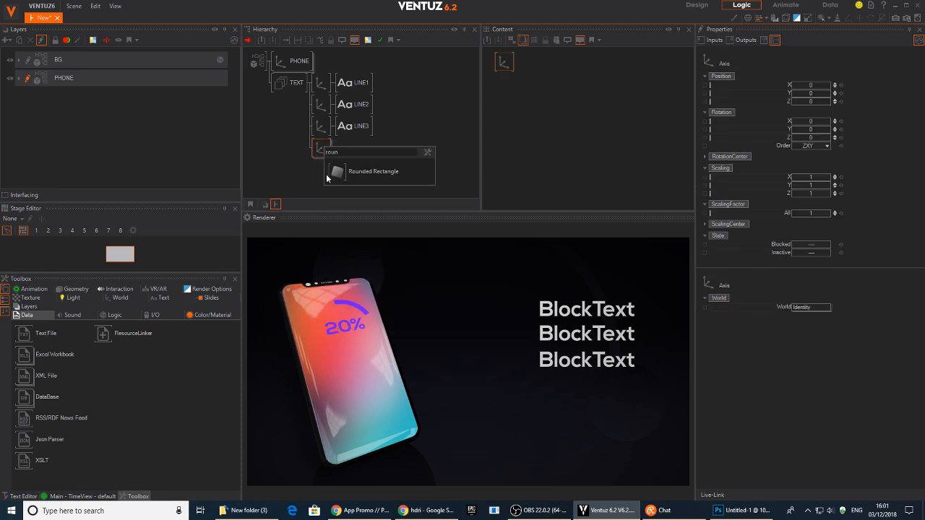
left_click_drag(326, 178, 326, 153)
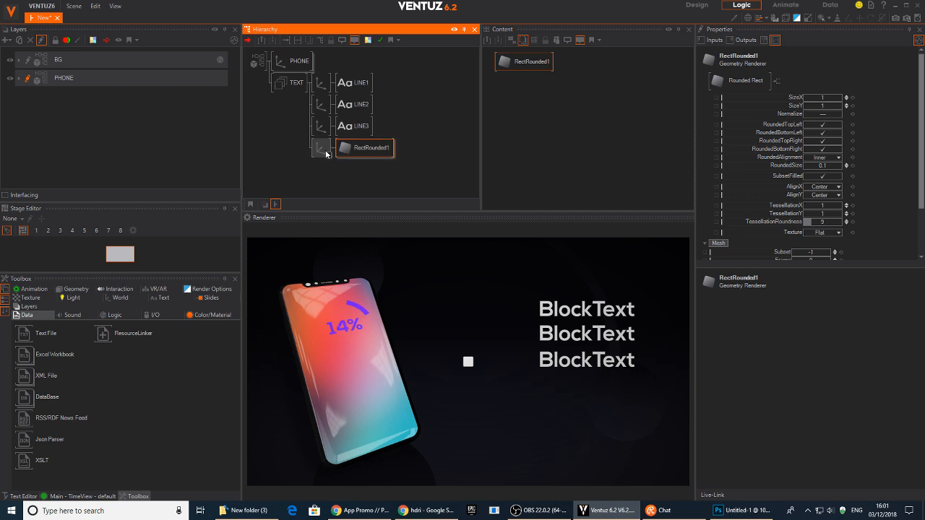
Place the rectangle below the text at X 11.1, Y -5.61 and set SizeX 10, SizeY 2.11 and RoundedSize 1.581.
left_click(326, 153)
mouse_move(835, 93)
left_mouse_down()
mouse_move(842, 91)
mouse_move(806, 94)
mouse_move(839, 86)
mouse_move(833, 105)
left_mouse_up()
left_click(368, 147)
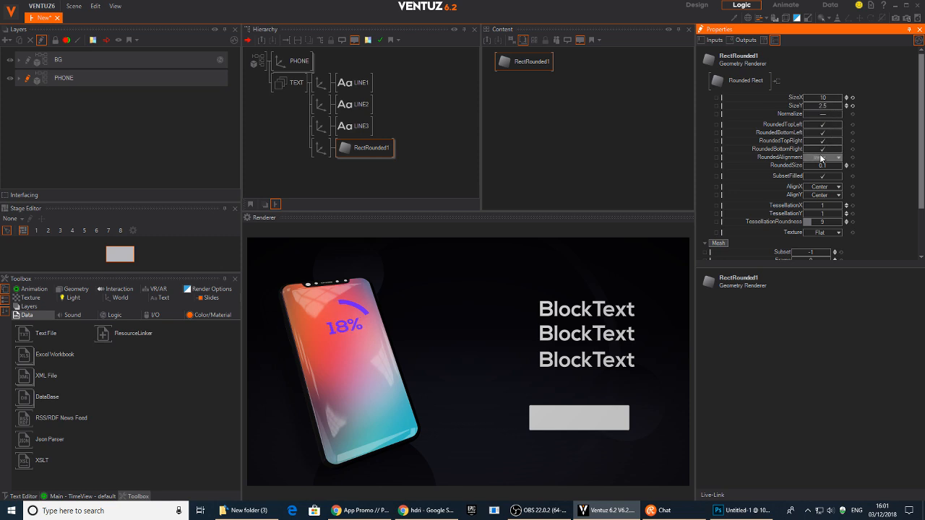
left_click_drag(822, 165, 841, 166)
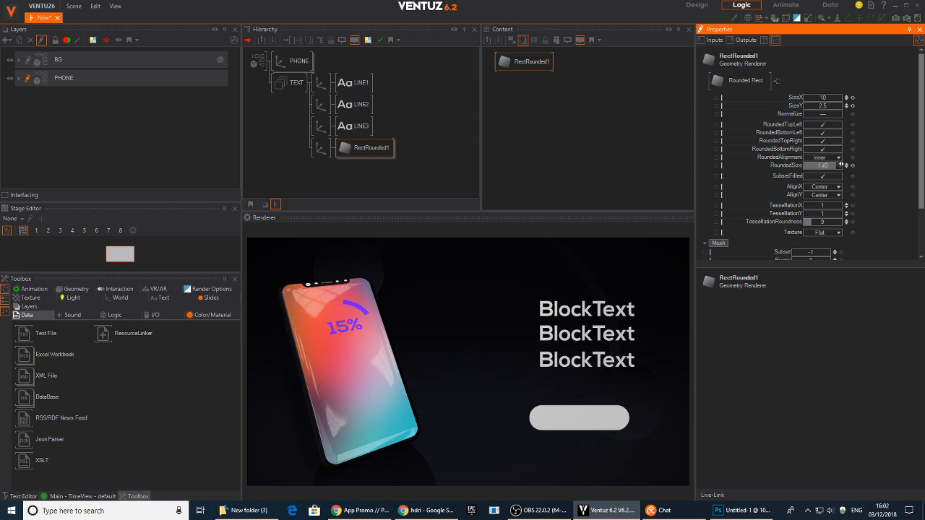
left_click_drag(841, 166, 843, 167)
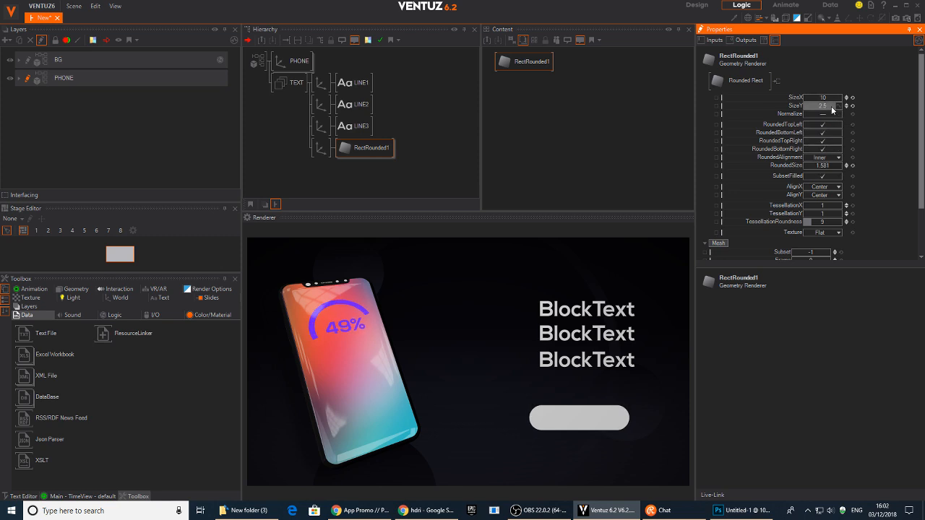
left_click_drag(826, 105, 821, 106)
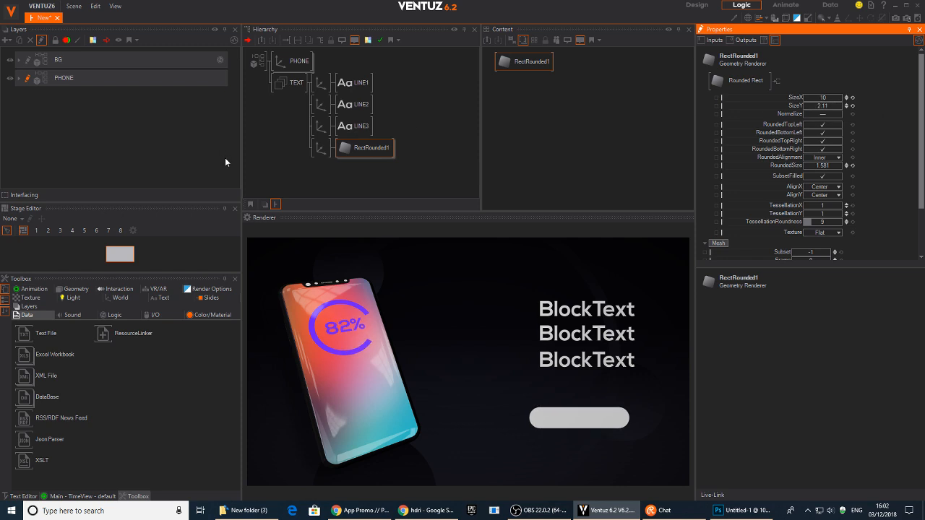
Move the rounded rectangle's axis to X 11.94 and Y about -3.9, and reduce its overall scaling factor.
left_click(322, 150)
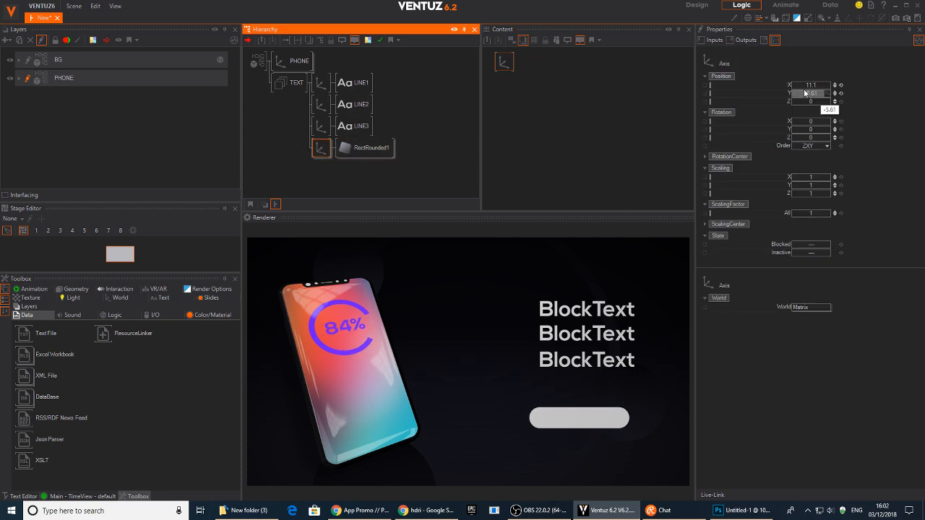
mouse_move(829, 93)
left_mouse_down()
mouse_move(829, 85)
mouse_move(832, 92)
left_mouse_up()
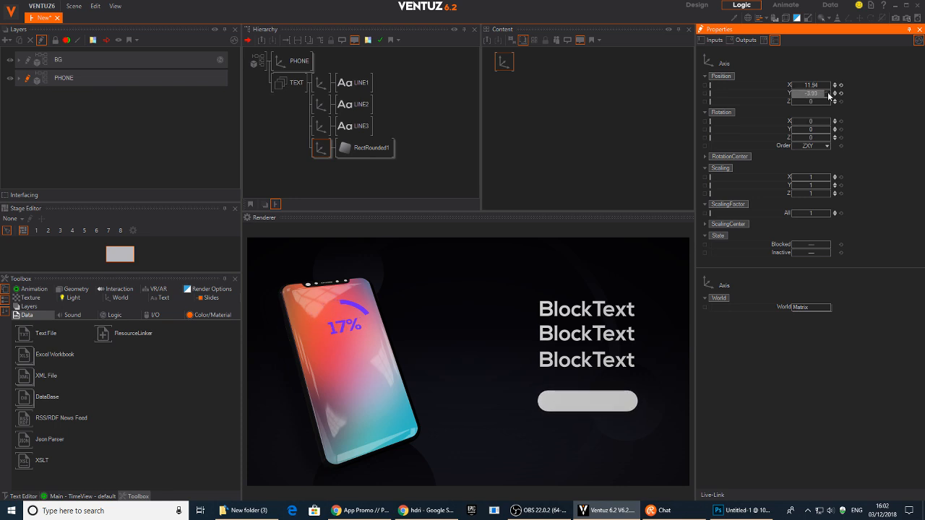
left_click_drag(812, 216, 814, 216)
left_click(337, 170)
left_click(337, 174)
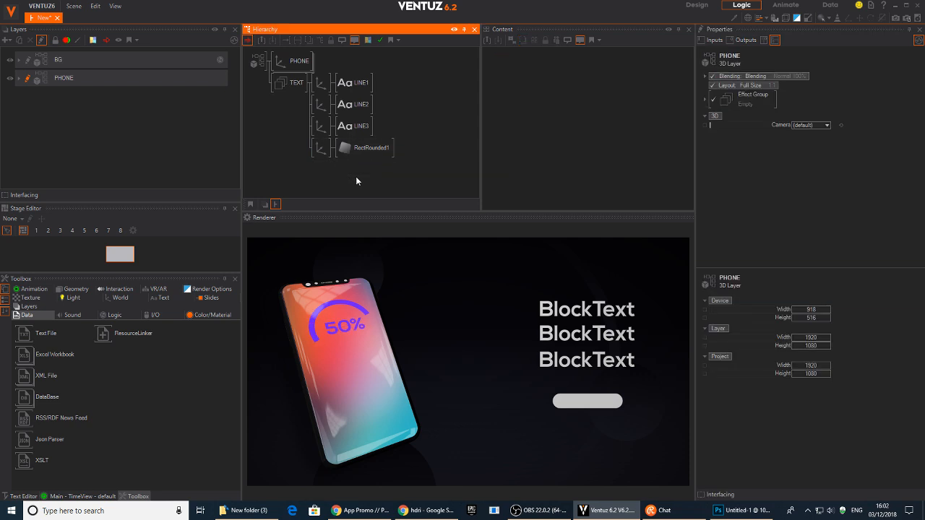
Copy LINE3's axis and text under the rounded rectangle's axis, and reset the copy's X and Y position.
right_click(357, 180)
left_click(318, 125)
left_click(318, 127)
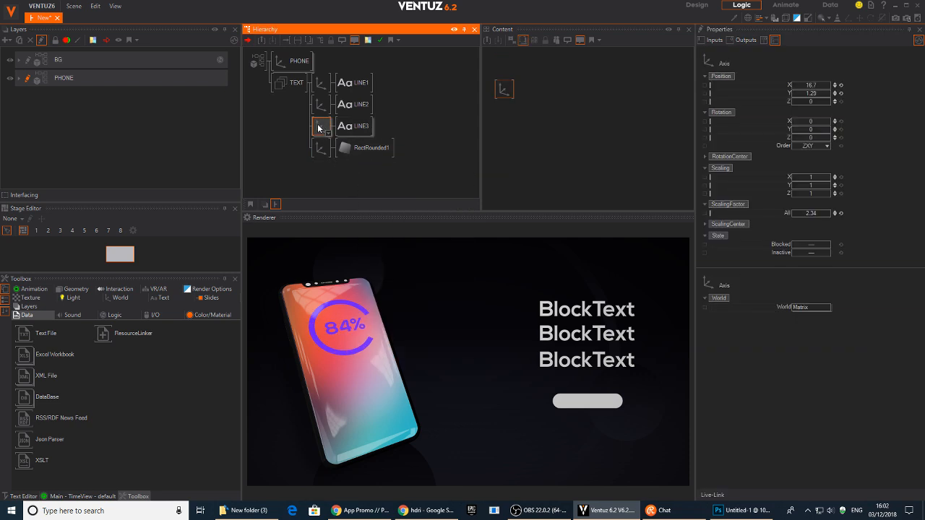
left_click_drag(318, 127, 347, 174, "ctrl")
left_click(840, 85)
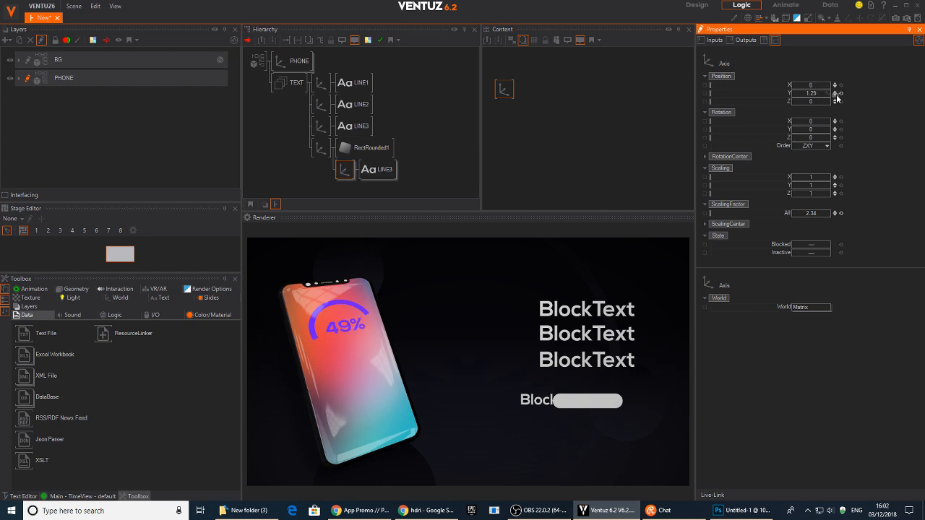
left_click(840, 93)
Set LineAlignment to Center on the Block Text that feeds the copied LINE3 text.
left_click(390, 172)
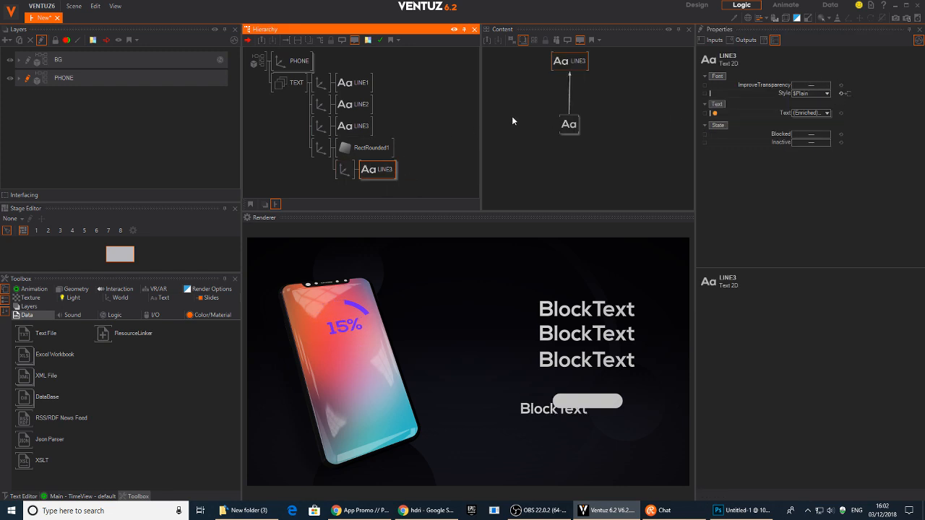
left_click(569, 123)
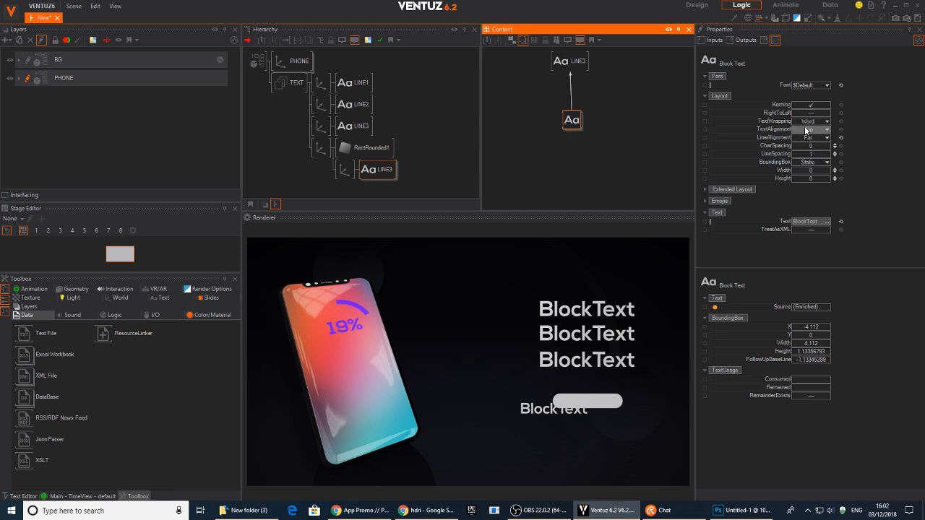
left_click(841, 138)
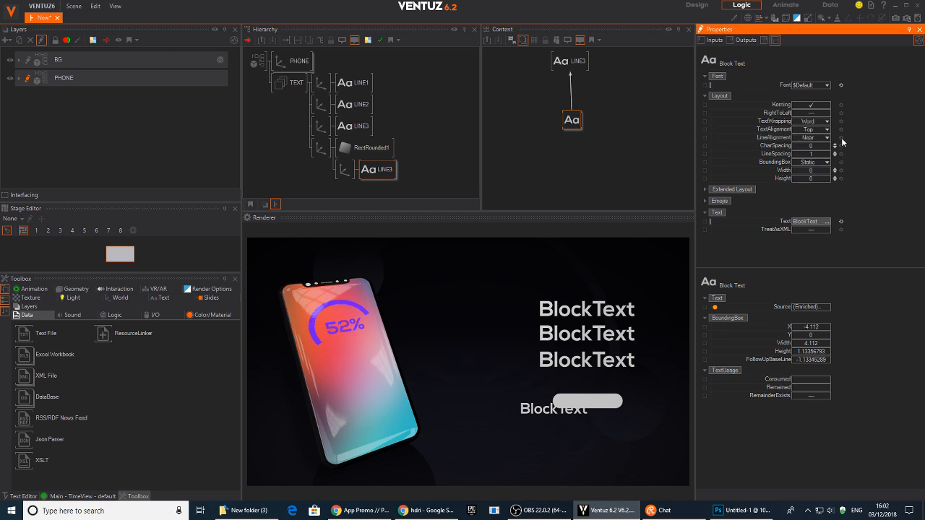
left_click(824, 138)
left_click(795, 155)
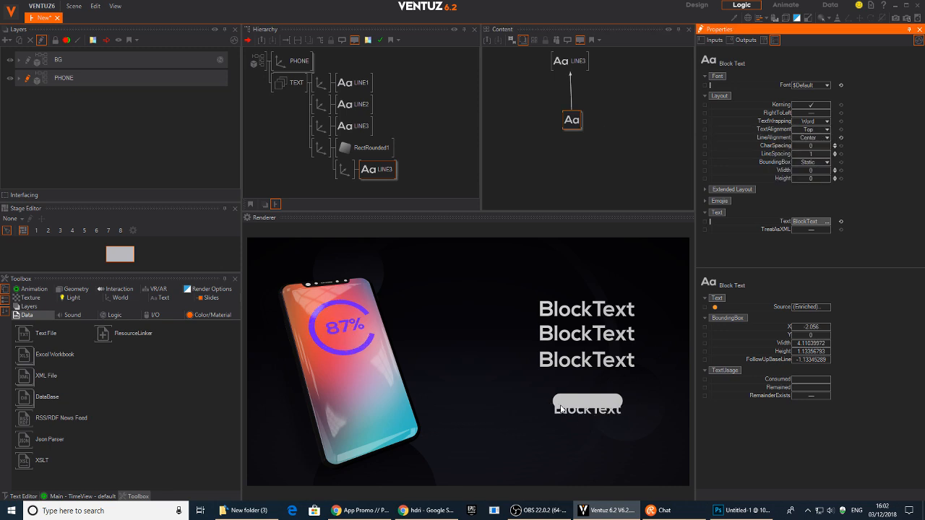
Insert a Color Solid material before the copied text and rename the text BTN_TXT.
double_click(318, 168)
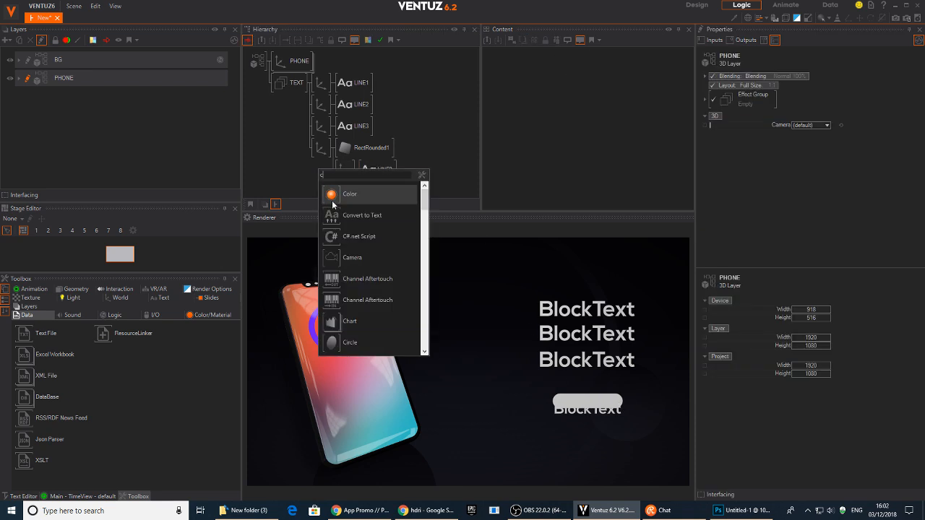
type("col")
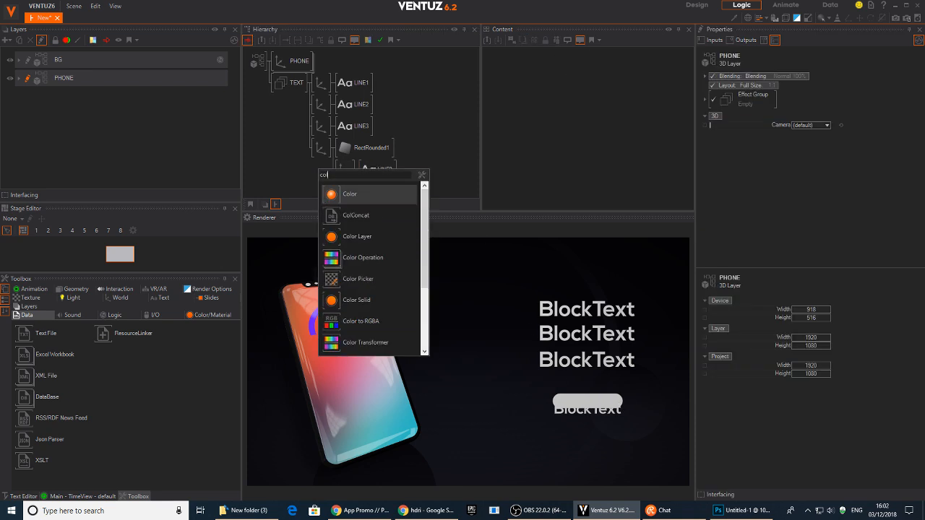
left_click(332, 305)
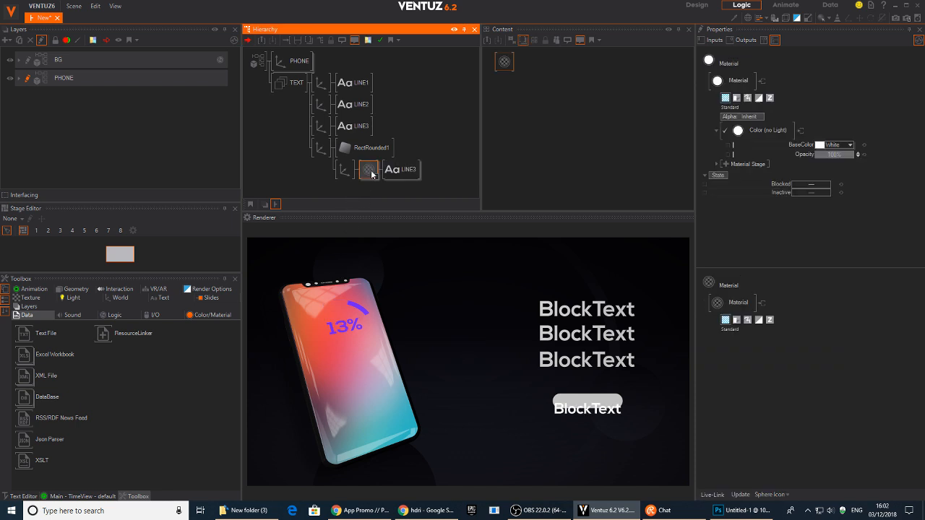
left_click(396, 171)
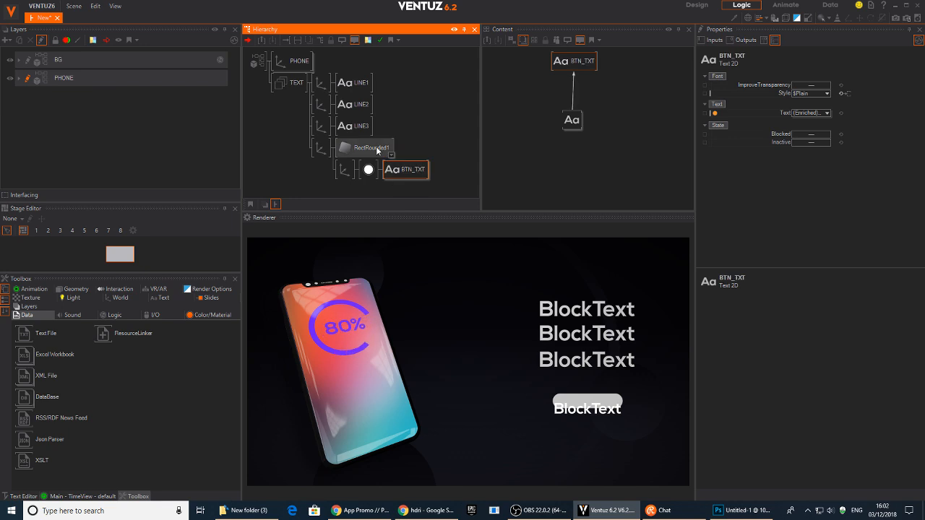
Copy the white material from the button text onto the rounded rectangle.
left_click(367, 148)
key("space")
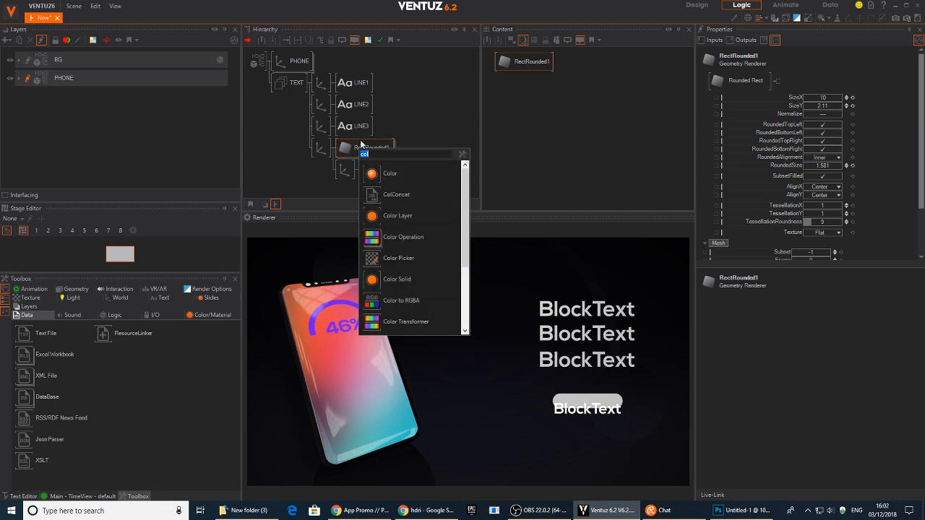
left_click(362, 145)
left_click(365, 172)
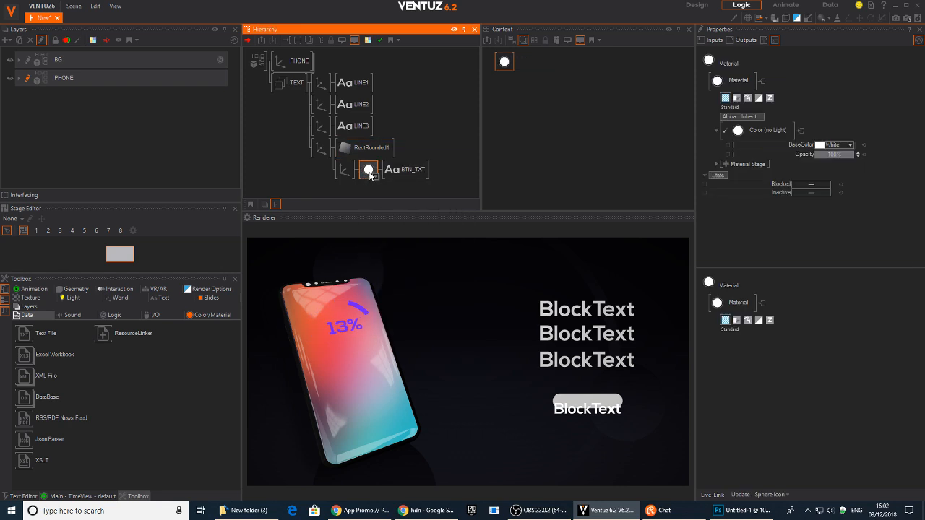
left_click_drag(369, 174, 339, 149, "ctrl")
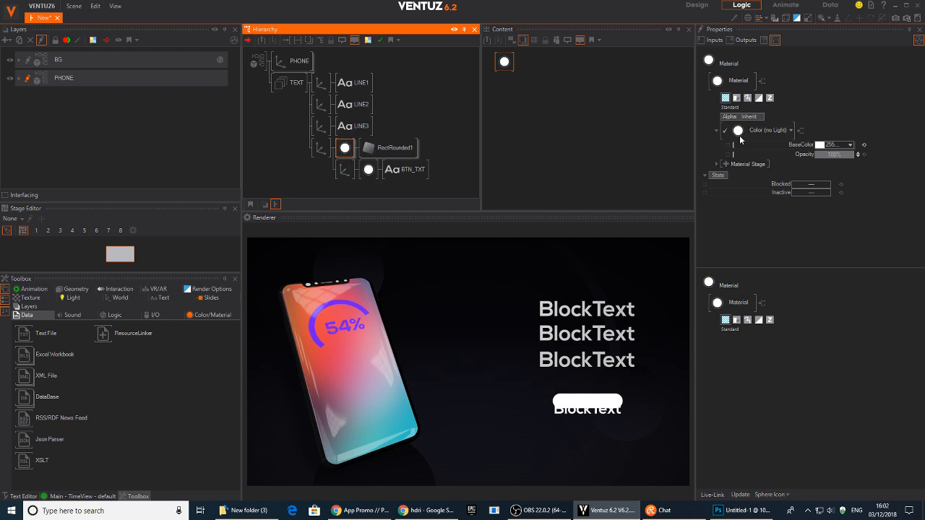
Add a texture stage to the rectangle's material and change its source to a white-to-black 1D Gradient.
left_click(725, 164)
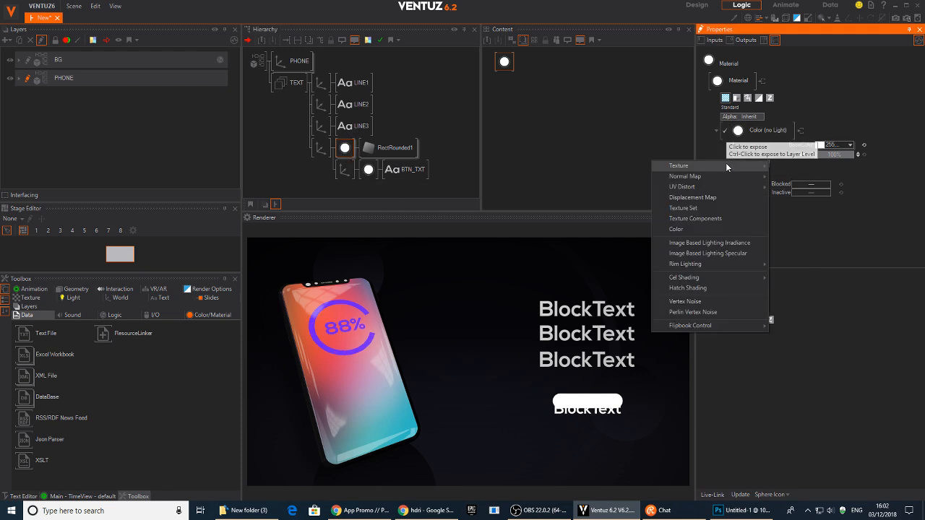
mouse_move(717, 168)
left_click(790, 180)
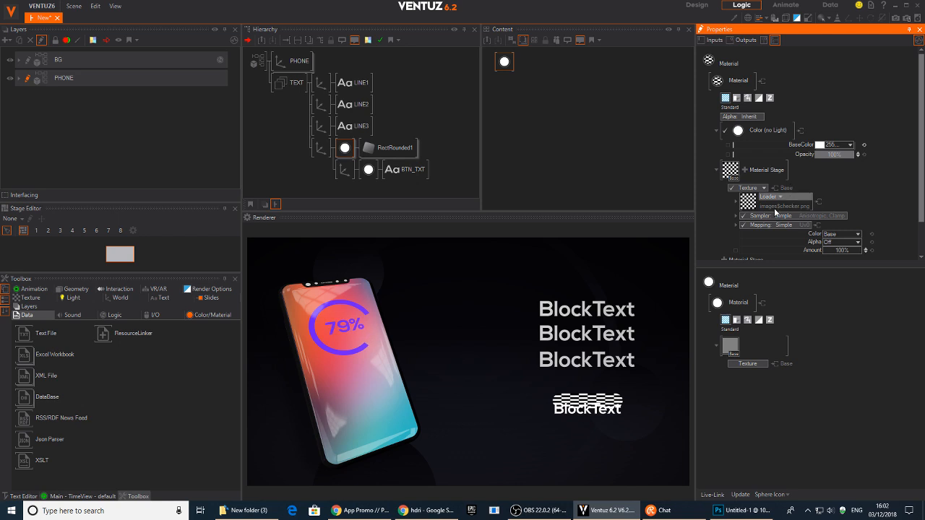
left_click(774, 197)
mouse_move(755, 227)
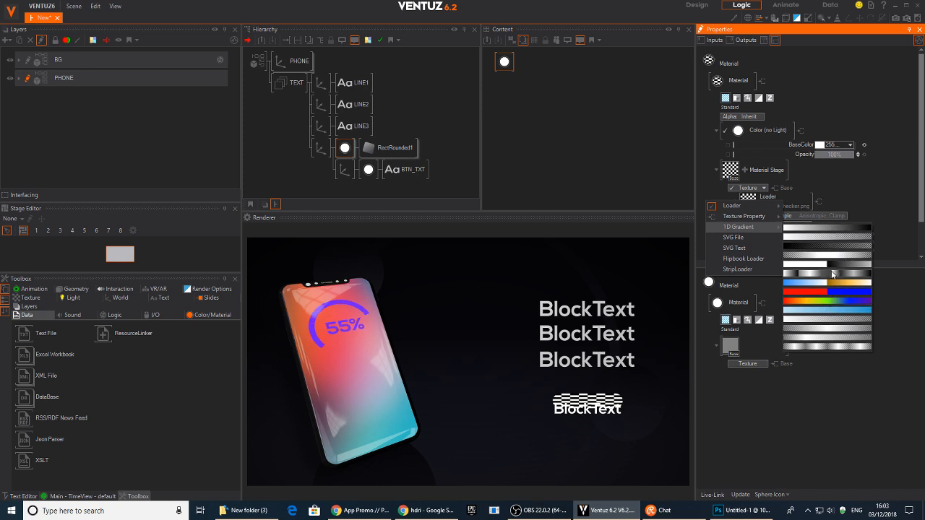
left_click(831, 227)
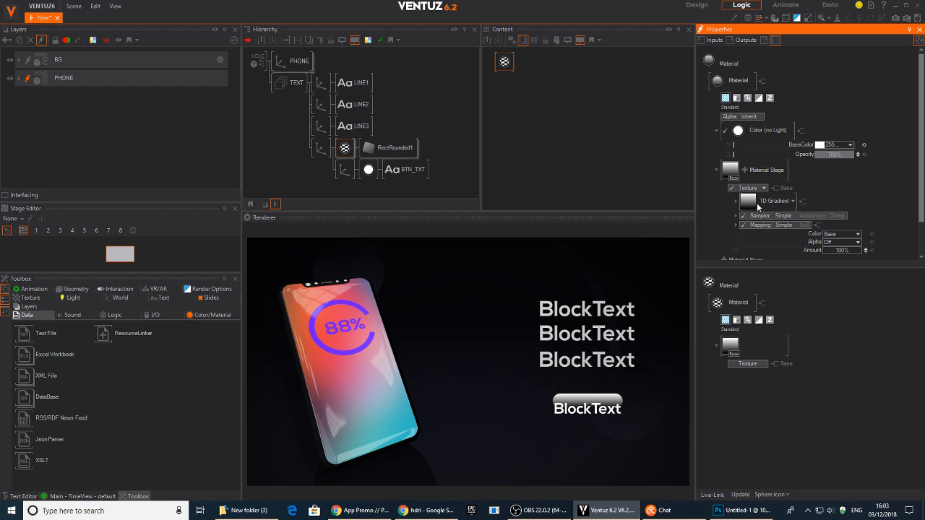
Turn off Vertical for the 1D Gradient in the rectangle's material so the gradient runs horizontally.
left_click(346, 148)
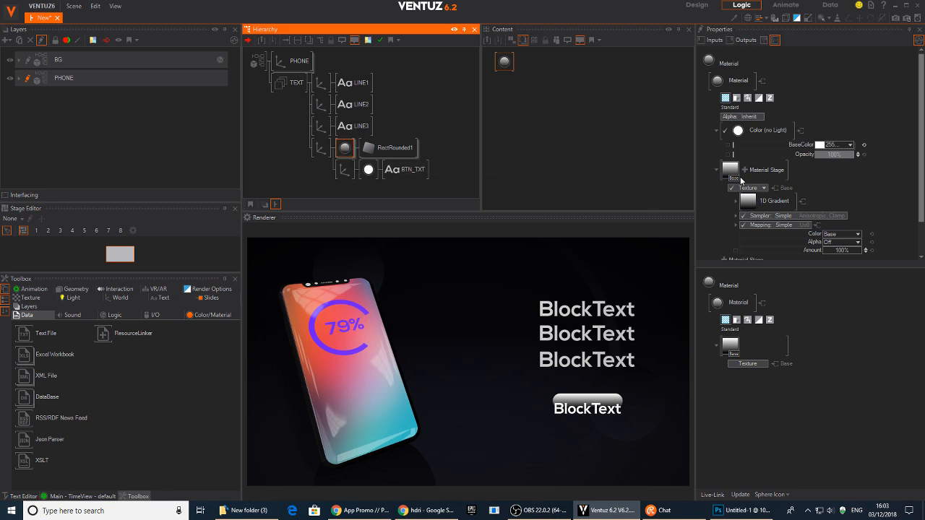
left_click(735, 201)
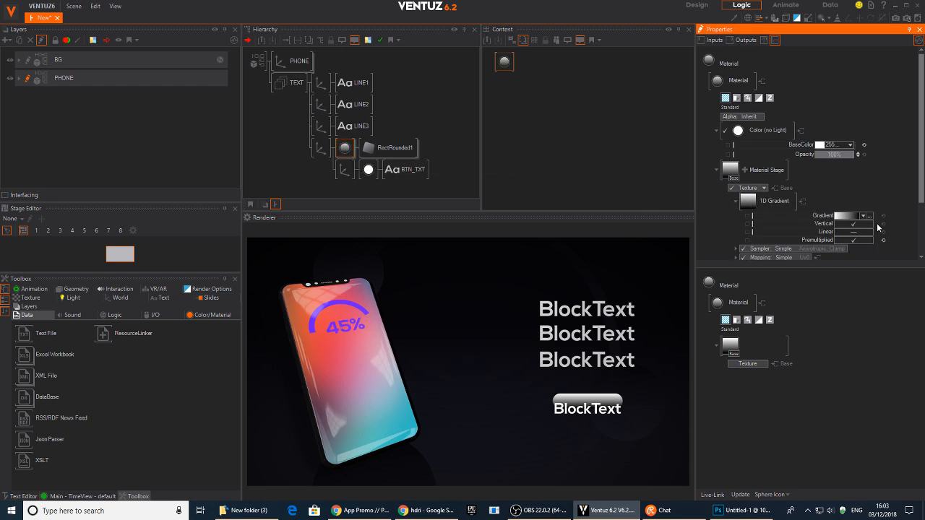
scroll(850, 217, "down", 1)
left_click(854, 201)
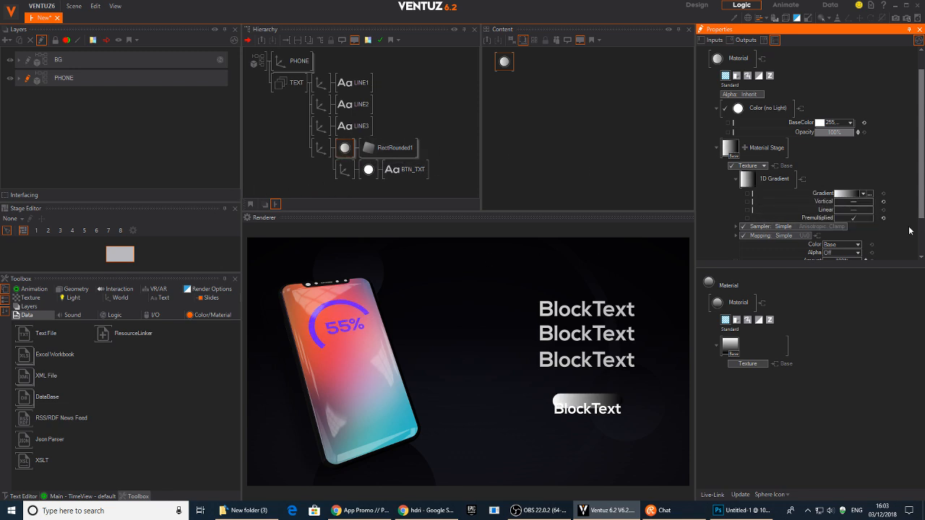
Recolour the gradient's black end stop with an orange-red sampled from the upper part of the phone screen.
left_click(844, 194)
double_click(749, 179)
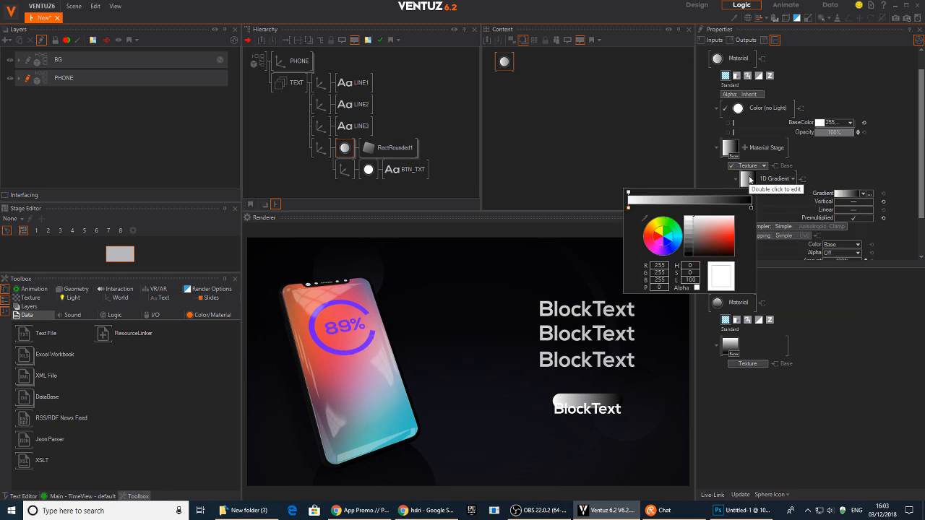
left_click(752, 209)
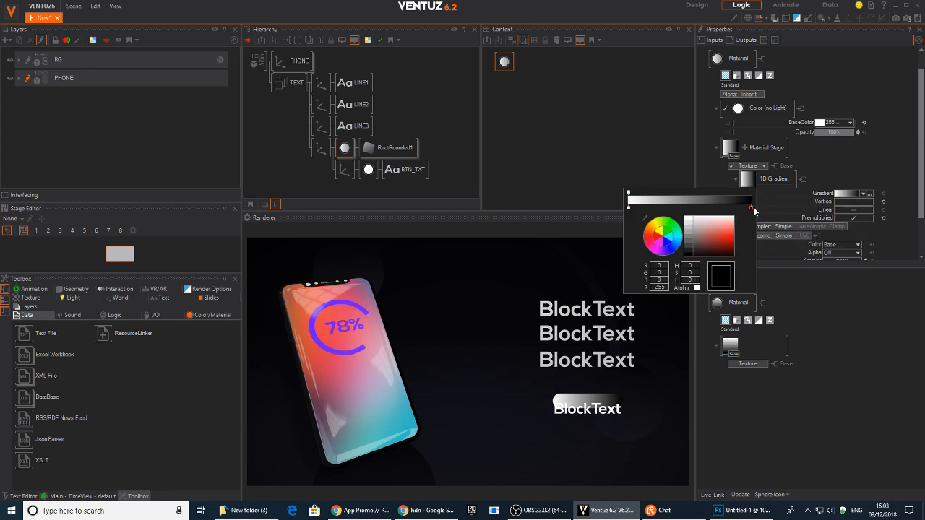
left_click_drag(644, 224, 319, 321)
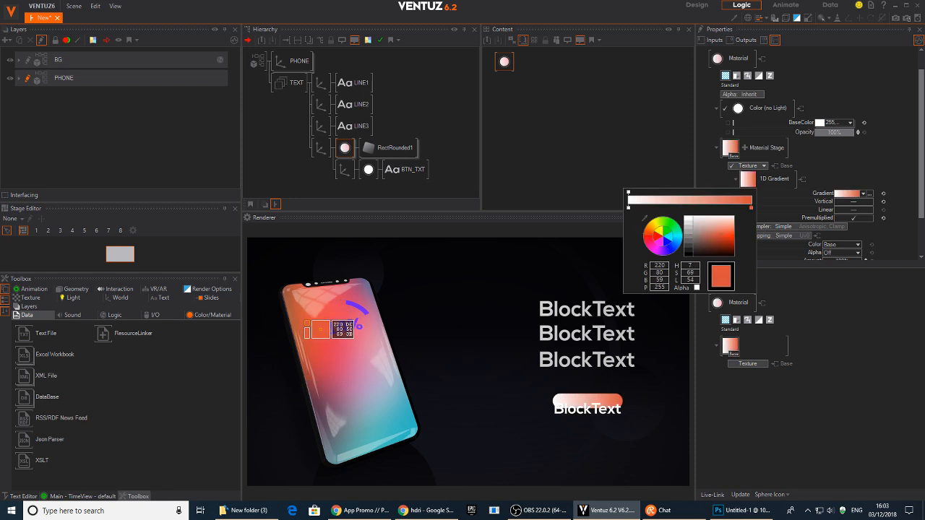
Recolour the gradient's white stop with a tone sampled from the phone screen, shifted to vivid pink RGB 252, 32, 124.
left_click(628, 208)
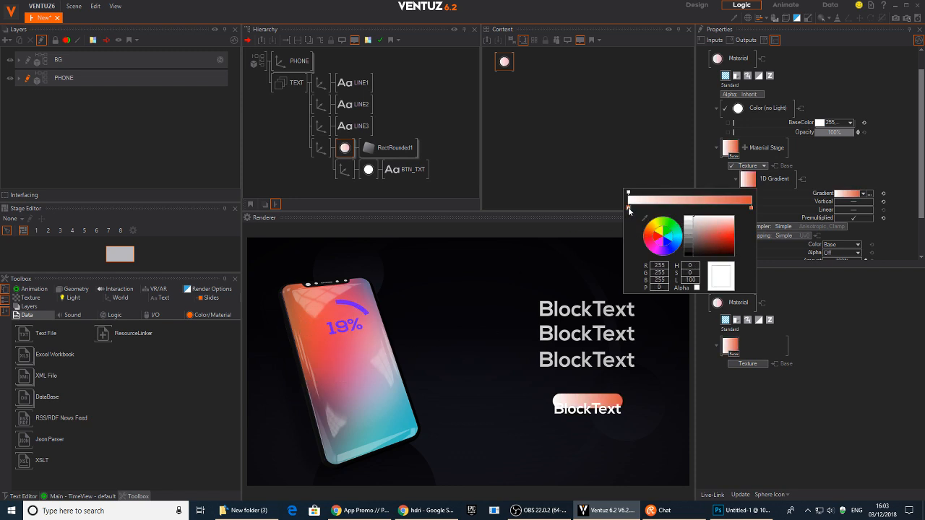
left_click_drag(644, 224, 347, 390)
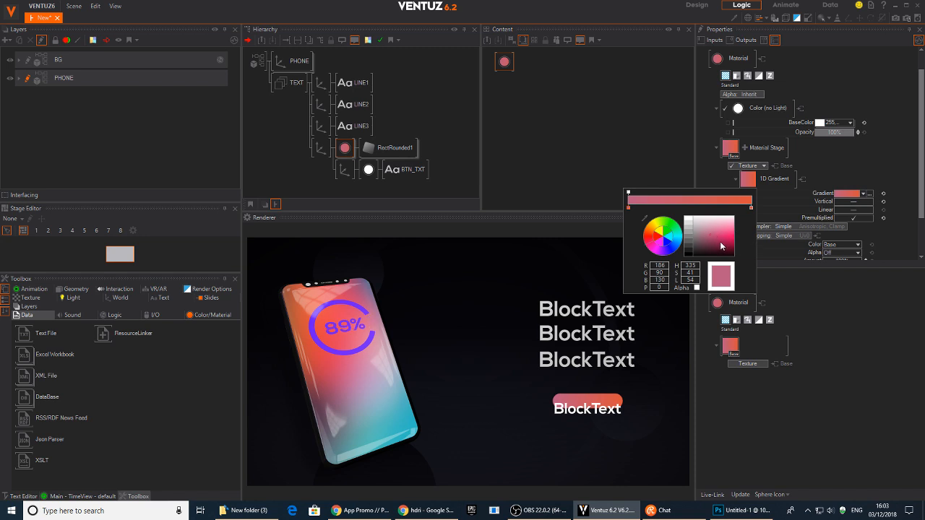
mouse_move(720, 246)
left_mouse_down()
mouse_move(718, 234)
mouse_move(735, 237)
left_mouse_up()
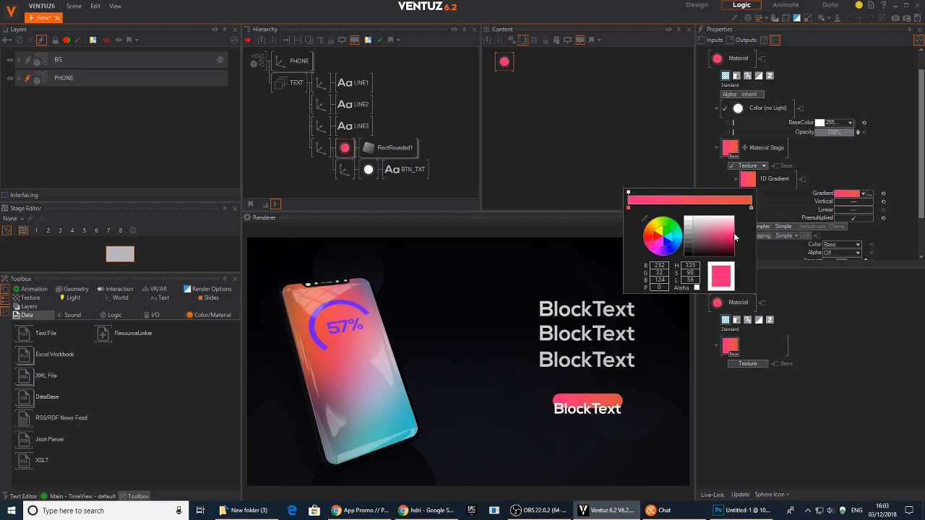
left_click(865, 168)
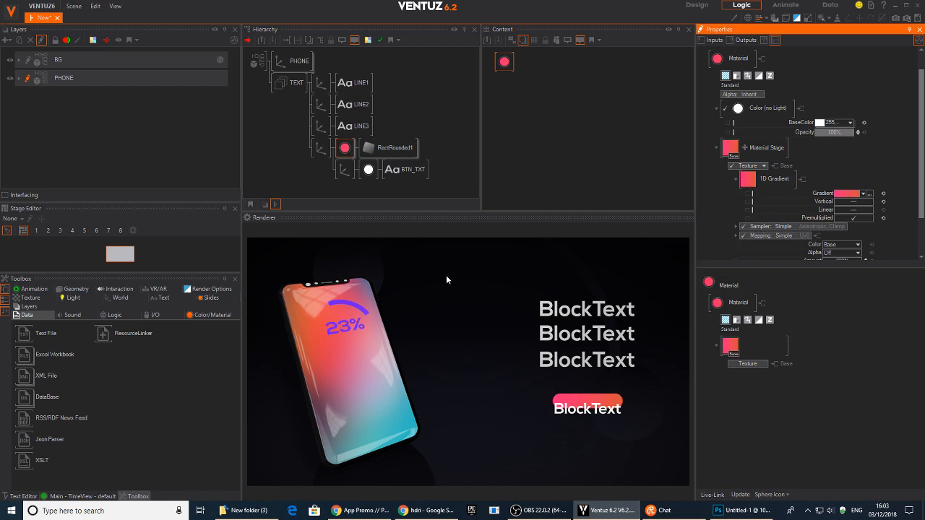
Fit the BTN_TXT label inside the button by setting its axis to Y 0.68 and its overall scaling factor to 1.489.
left_click(344, 169)
left_click(813, 93)
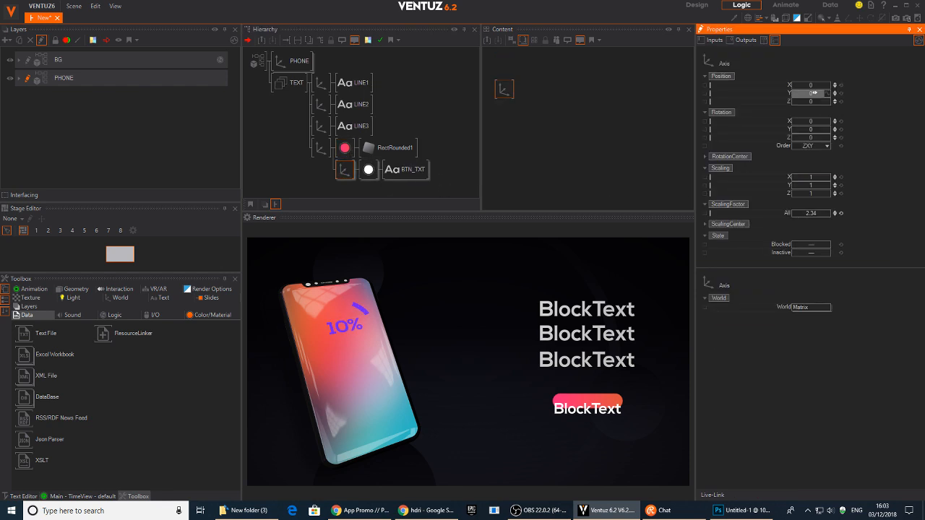
left_click_drag(814, 93, 824, 93)
left_click_drag(810, 214, 783, 213)
left_click_drag(814, 94, 798, 89)
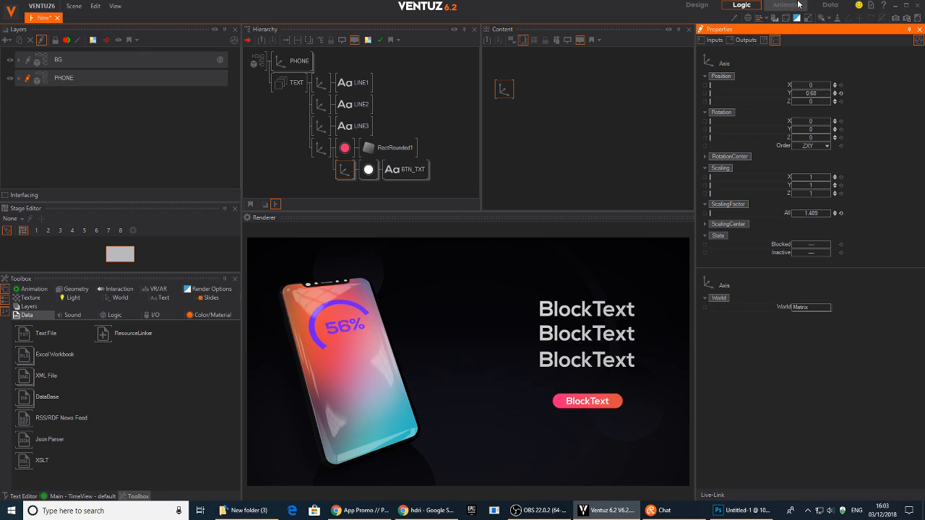
Select LINE3's Block Text, switch to Chrome, search for "dummy text" and open the lipsum.com Lorem Ipsum page.
left_click(321, 125)
left_click(347, 127)
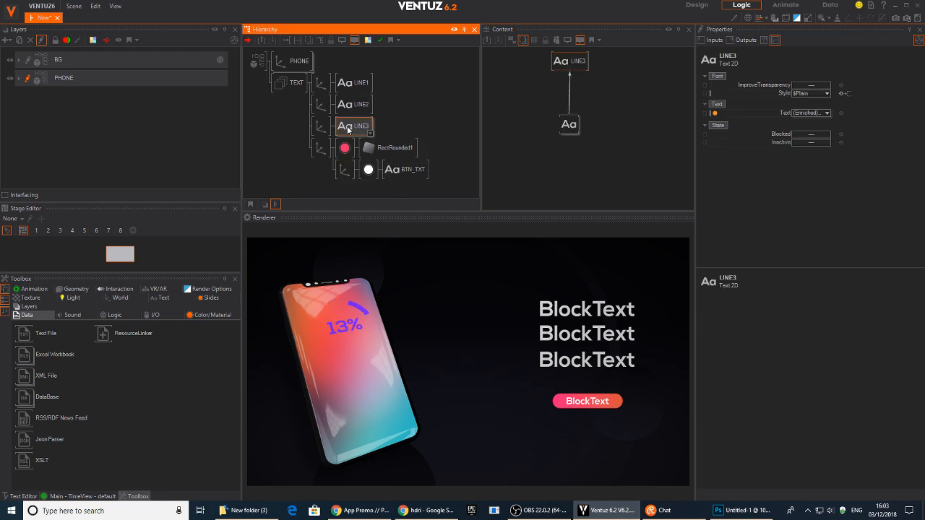
left_click(568, 126)
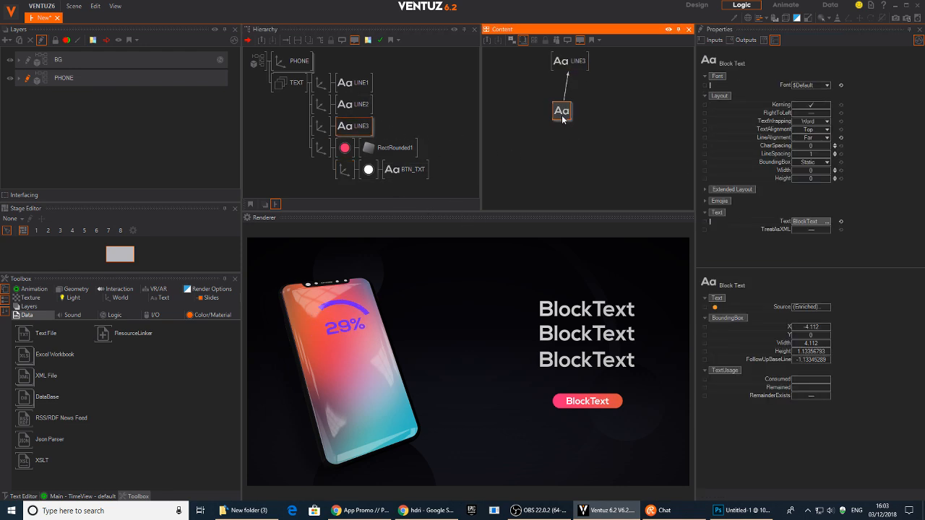
left_click(428, 510)
left_click(334, 59)
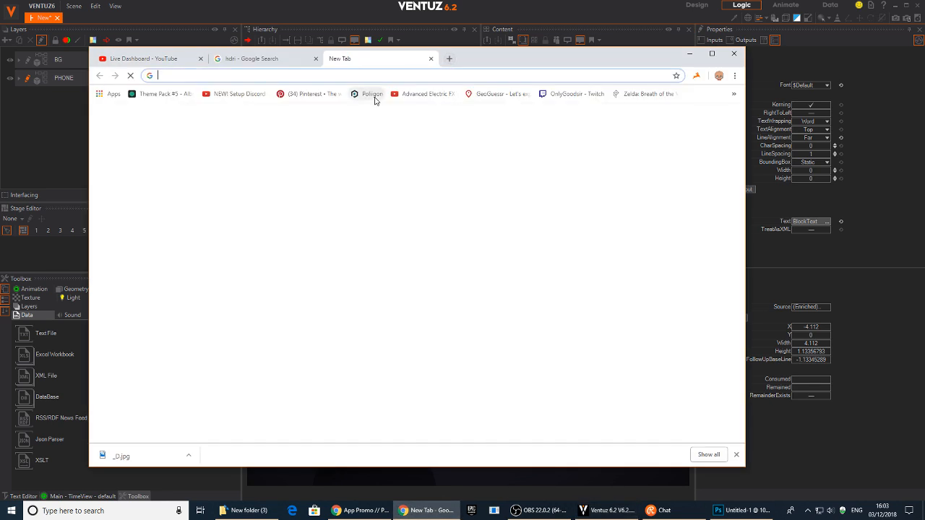
type("dummy te")
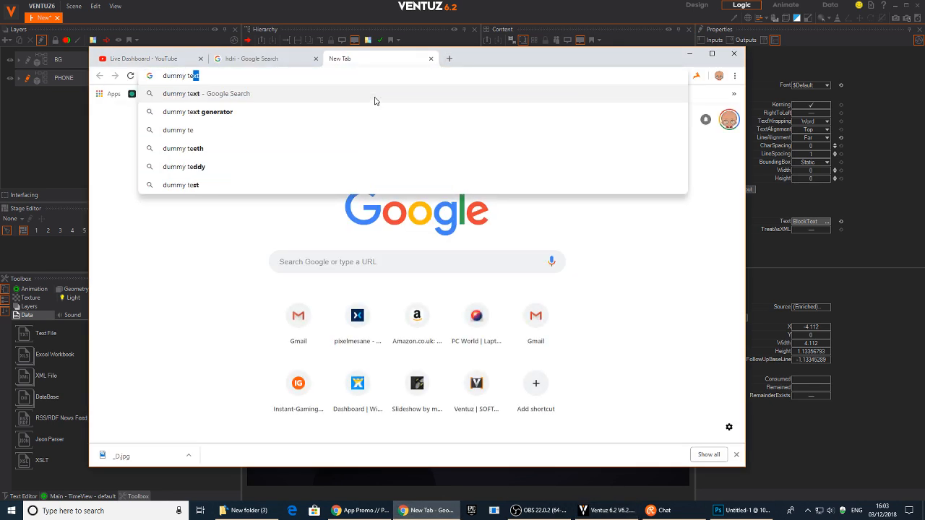
key("Return")
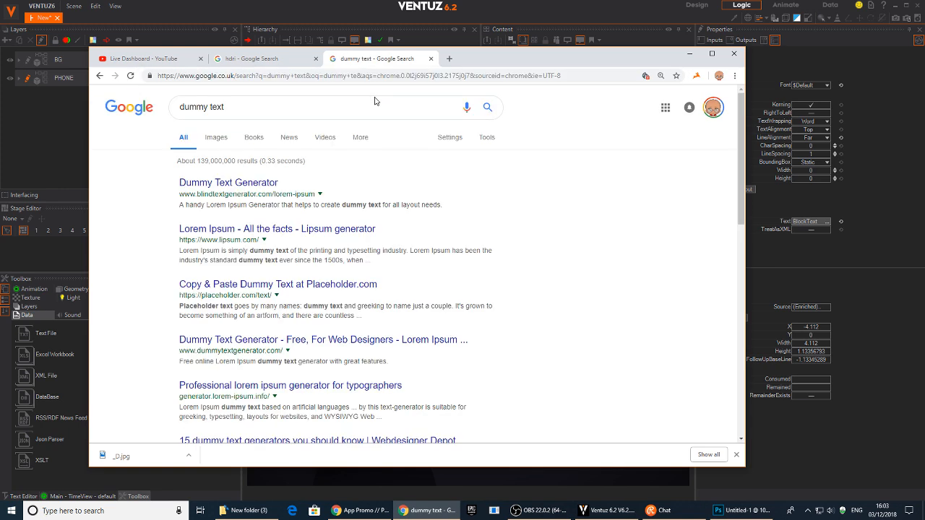
left_click(365, 230)
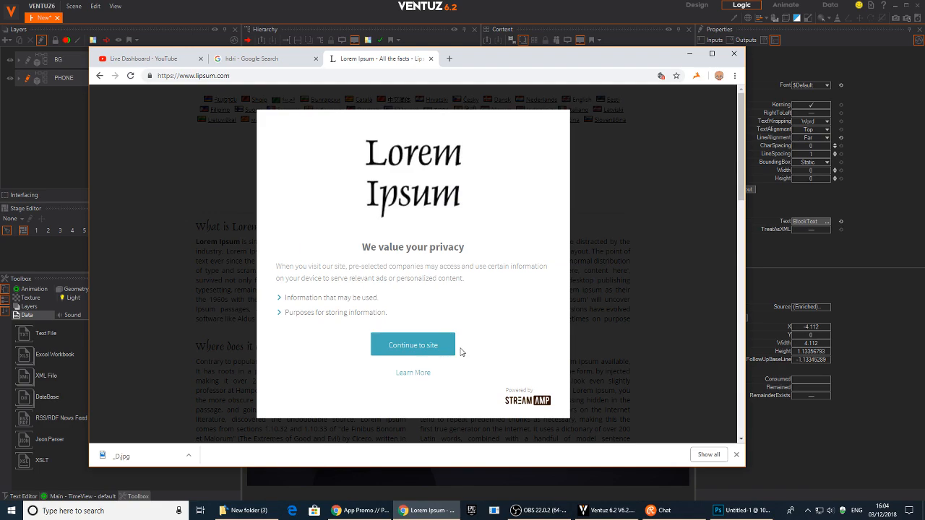
Dismiss the privacy notice on lipsum.com and copy the standard Lorem Ipsum passage used since the 1500s.
left_click(423, 348)
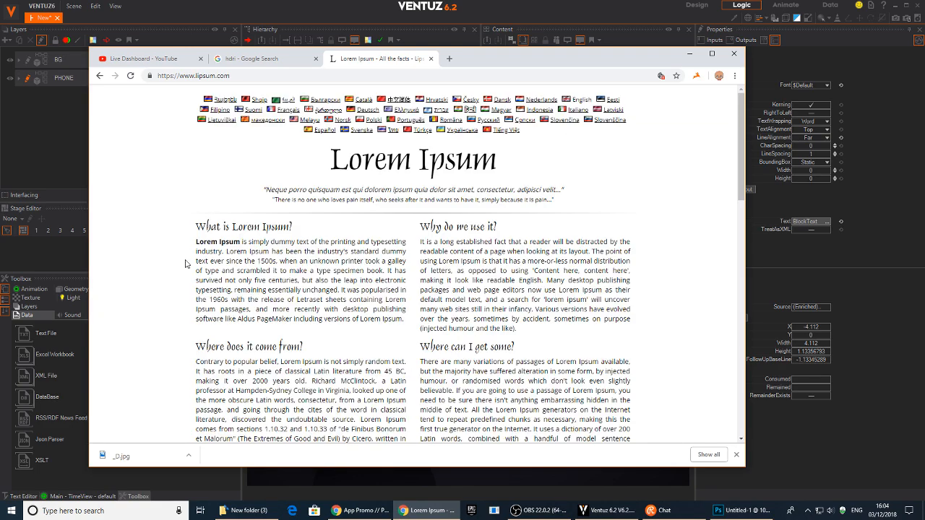
scroll(304, 293, "down", 4)
scroll(325, 285, "up", 5)
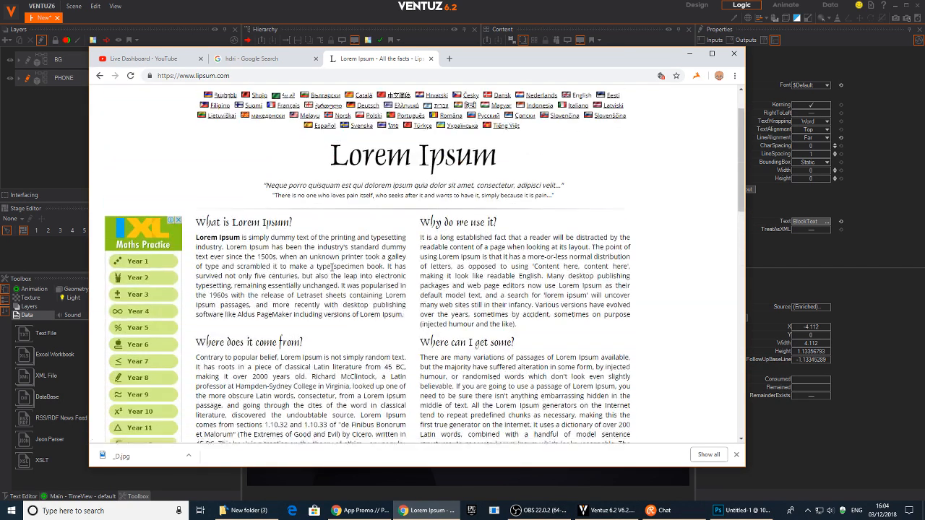
scroll(360, 291, "down", 8)
scroll(359, 293, "down", 4)
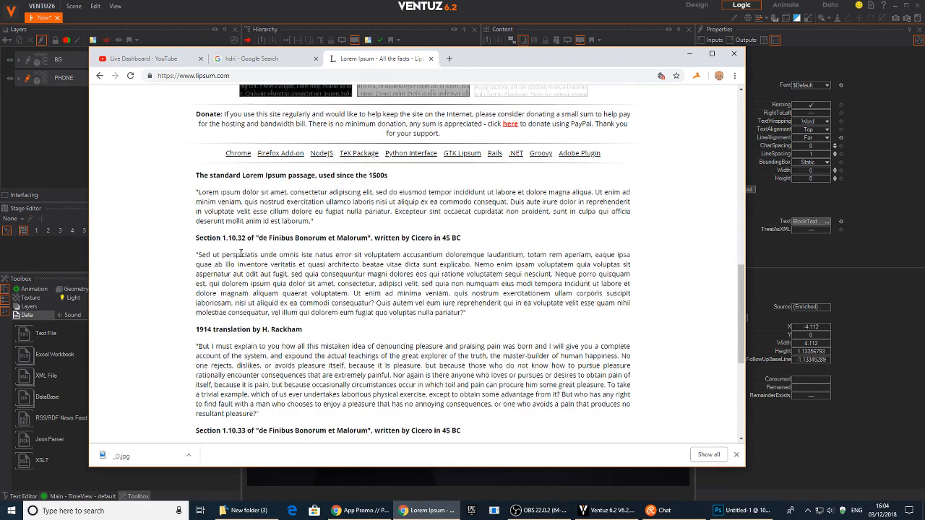
scroll(304, 289, "up", 2)
scroll(244, 284, "down", 1)
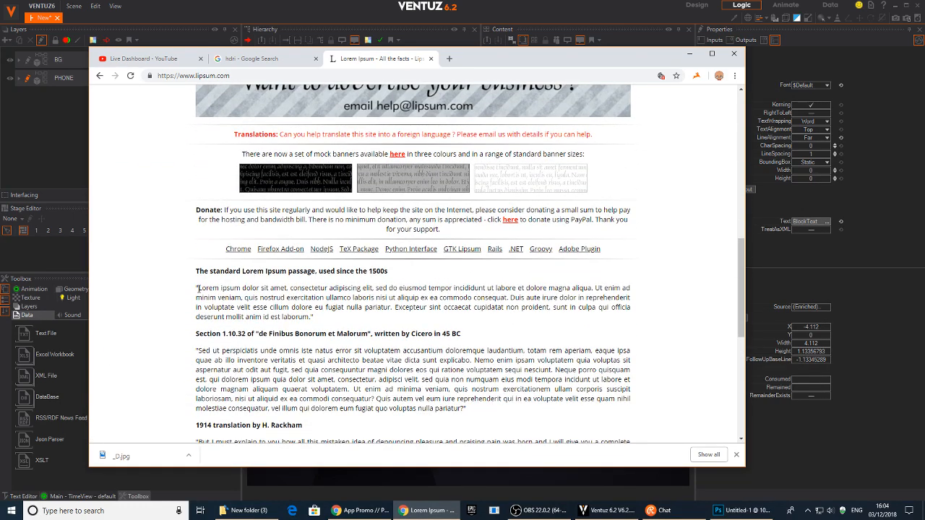
mouse_move(196, 289)
left_mouse_down()
mouse_move(320, 322)
mouse_move(214, 291)
left_mouse_up()
left_click(321, 322)
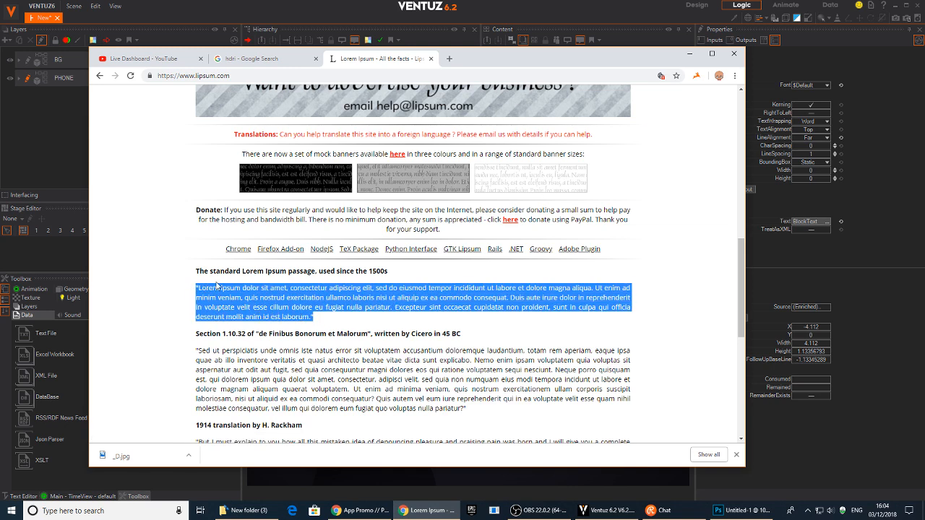
Switch back to Ventuz and replace the text of LINE3's Block Text with the copied Lorem Ipsum passage.
left_click(522, 5)
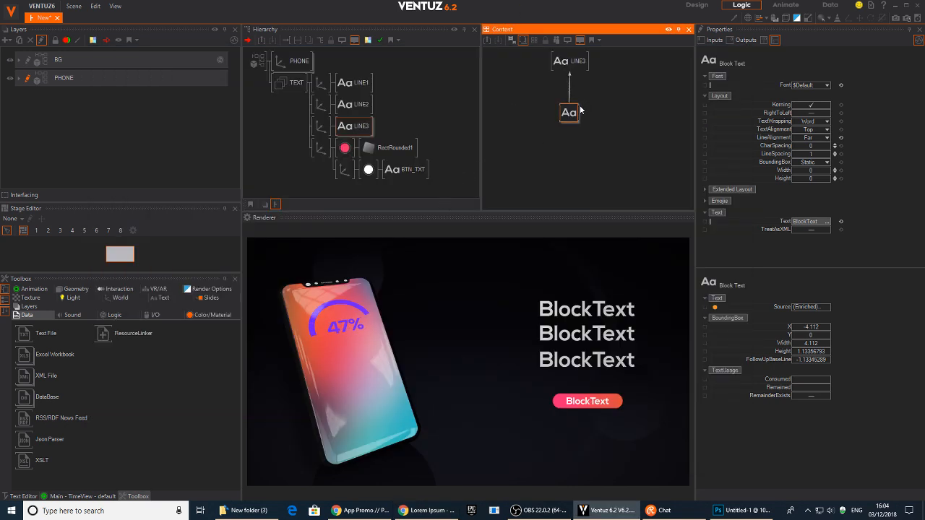
left_click(815, 221)
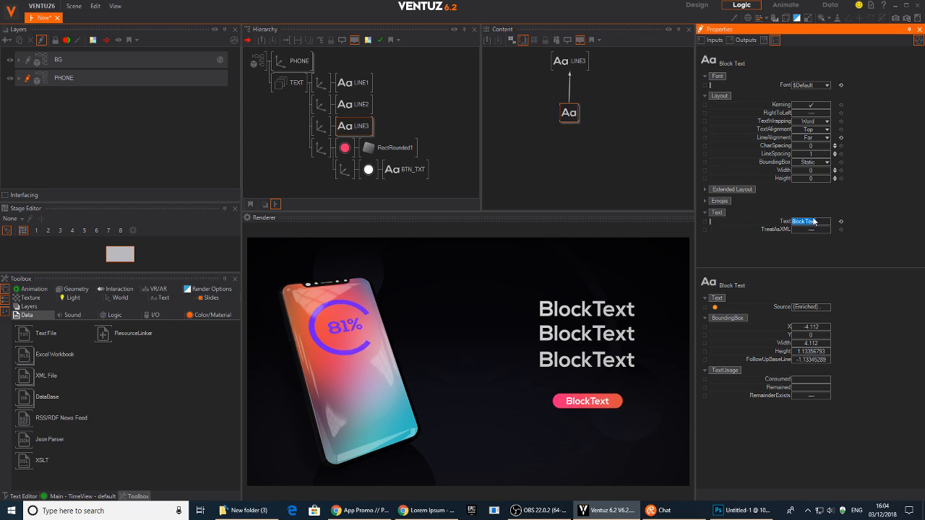
key("Return")
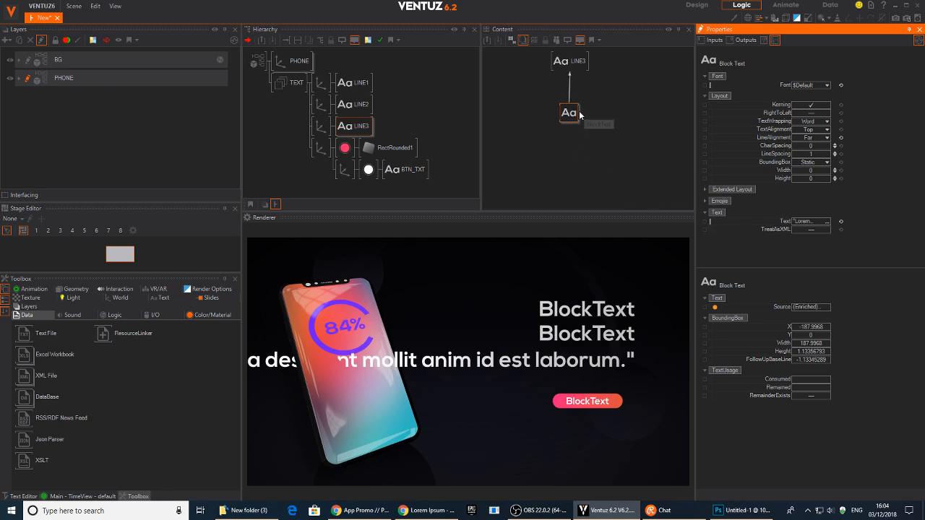
Wrap LINE3's paragraph at width 16.7 and reduce its axis's overall scaling factor to 0.521.
mouse_move(573, 117)
left_mouse_down()
mouse_move(552, 113)
mouse_move(573, 111)
left_mouse_up()
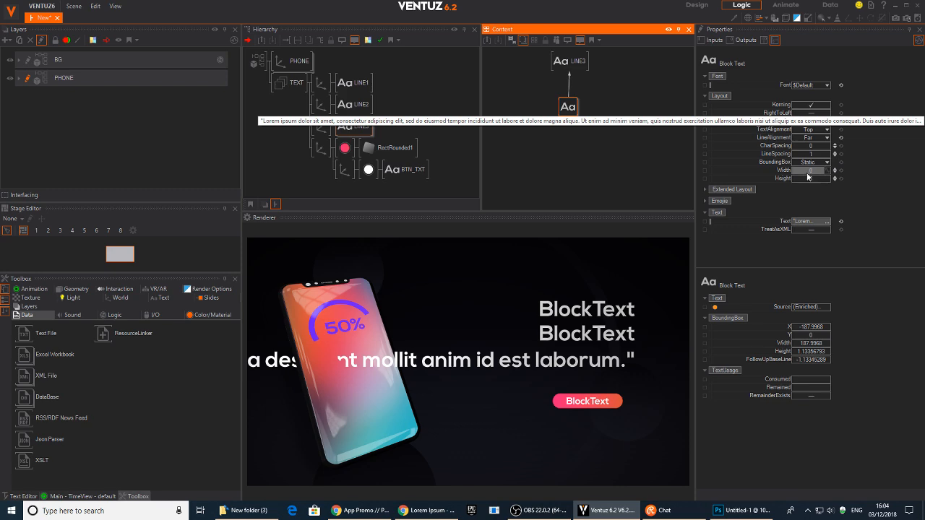
left_click_drag(835, 170, 831, 176)
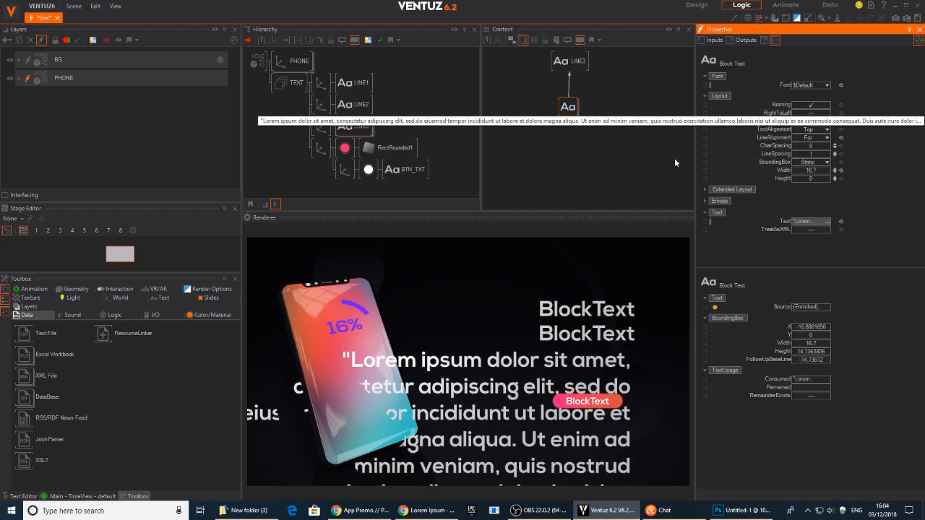
left_click(321, 127)
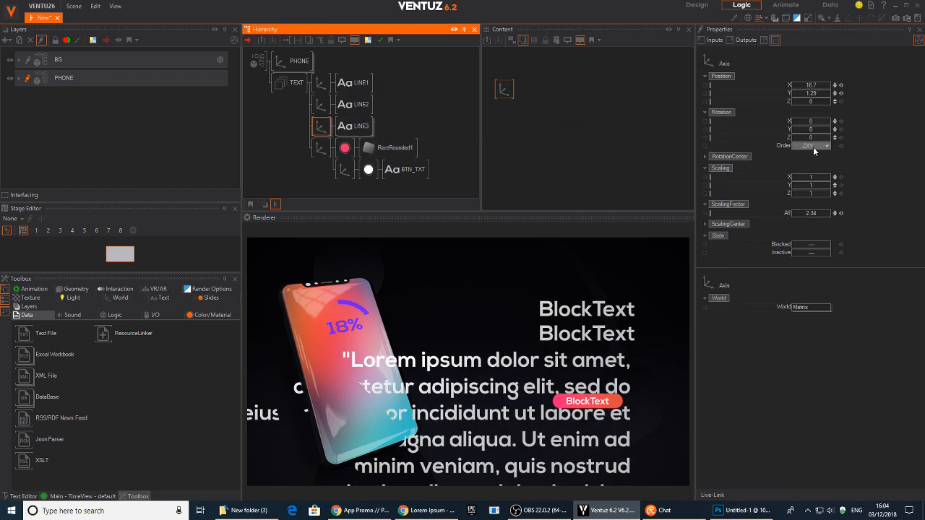
left_click_drag(818, 214, 795, 212)
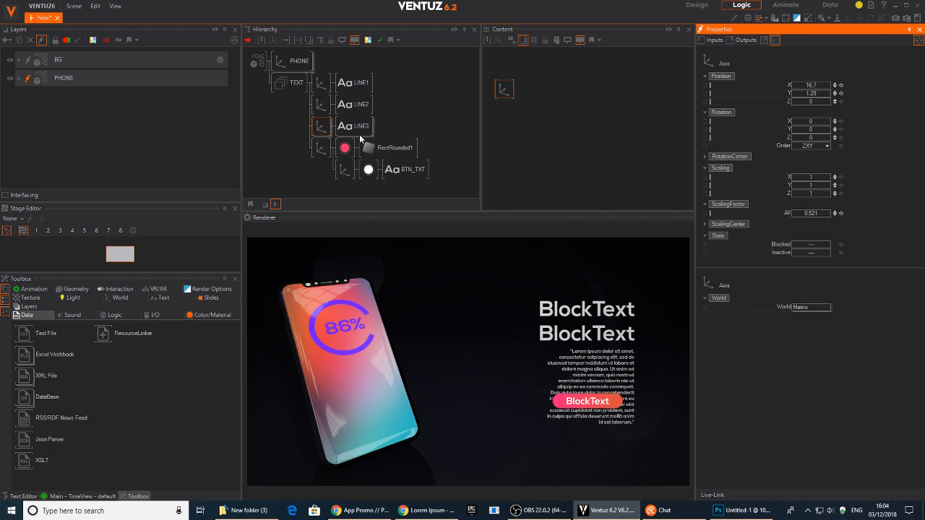
Set the width of LINE3's Block Text to 36.6 and compare the layout with the App Promo reference video in Chrome.
left_click(347, 125)
left_click(568, 107)
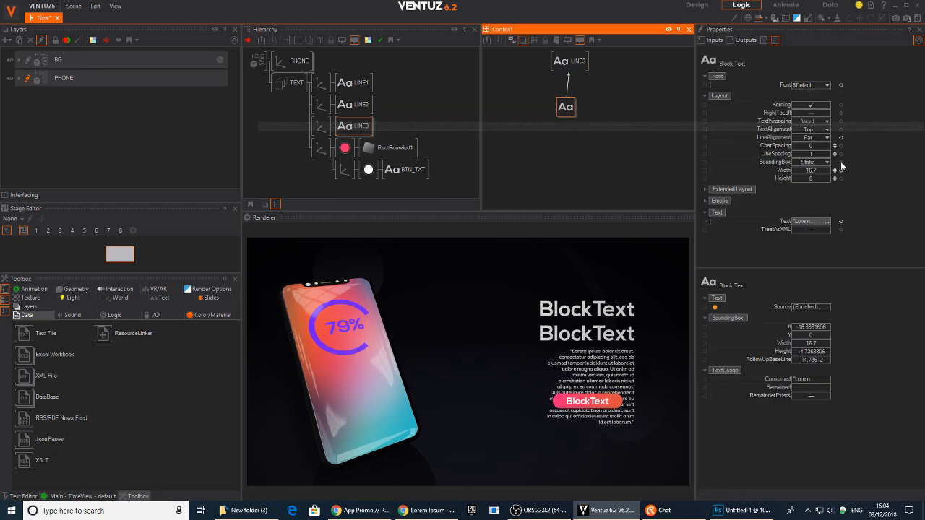
left_click_drag(811, 171, 829, 171)
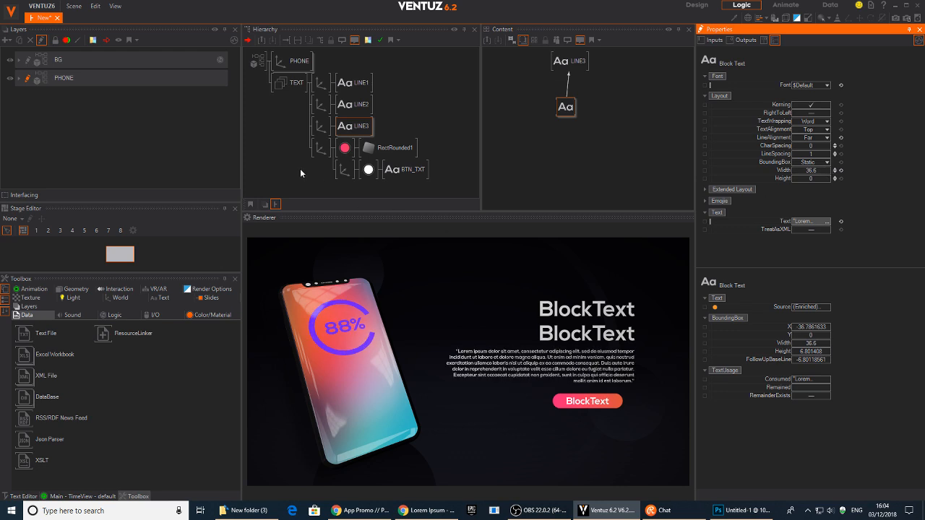
left_click(359, 510)
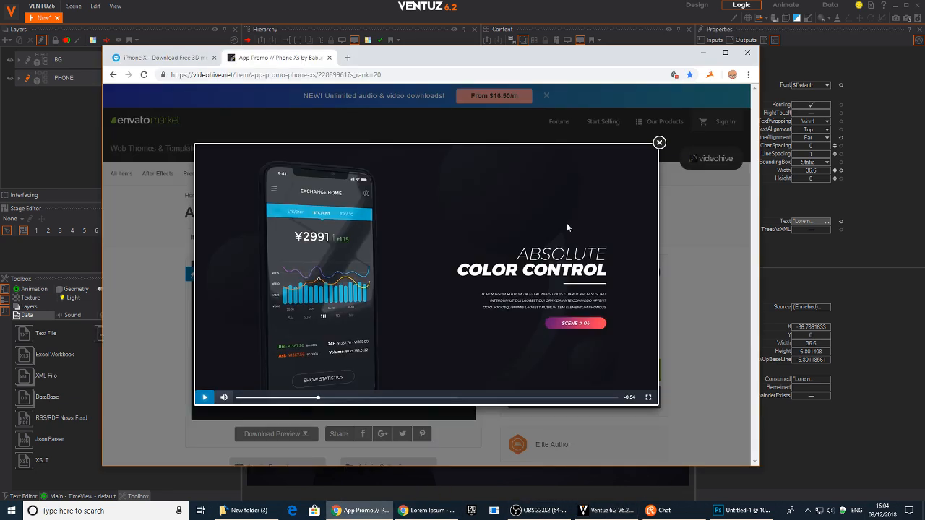
left_click(431, 478)
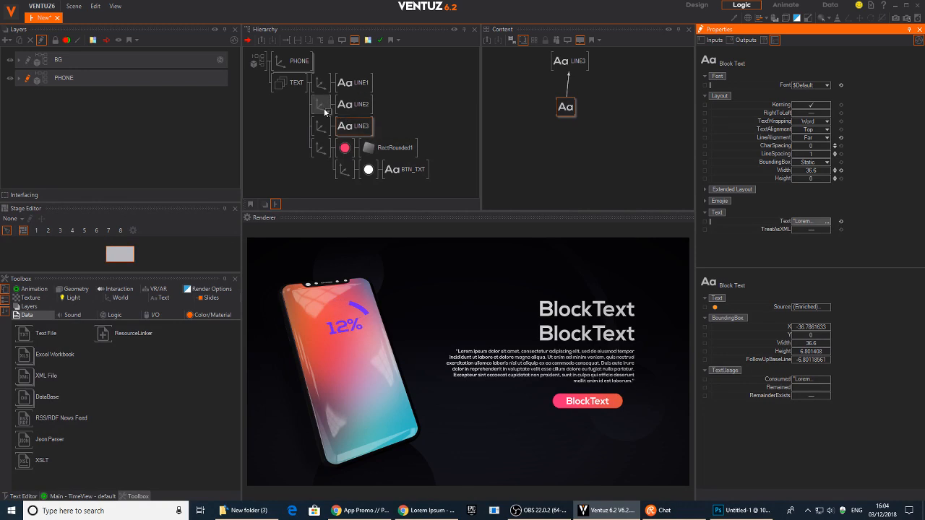
Set LINE2's axis to overall scaling factor 2.8 and Y 4.55, and move the button's axis to X 13, Y -4.06.
left_click(323, 110)
left_click_drag(810, 214, 824, 214)
left_click_drag(816, 94, 797, 98)
left_click(318, 148)
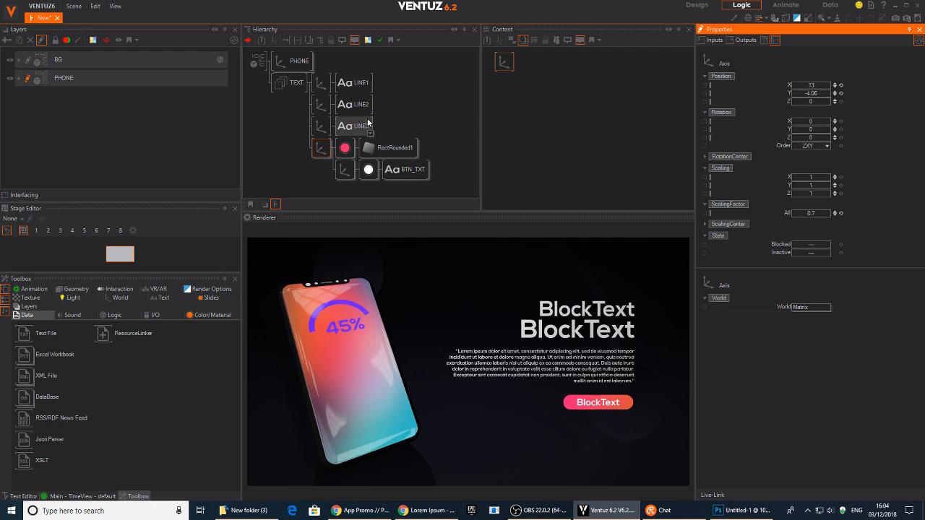
Adjust the LINE1 and LINE2 axes vertically together, and raise LINE1's axis to widen the gap above LINE2.
left_click(321, 82)
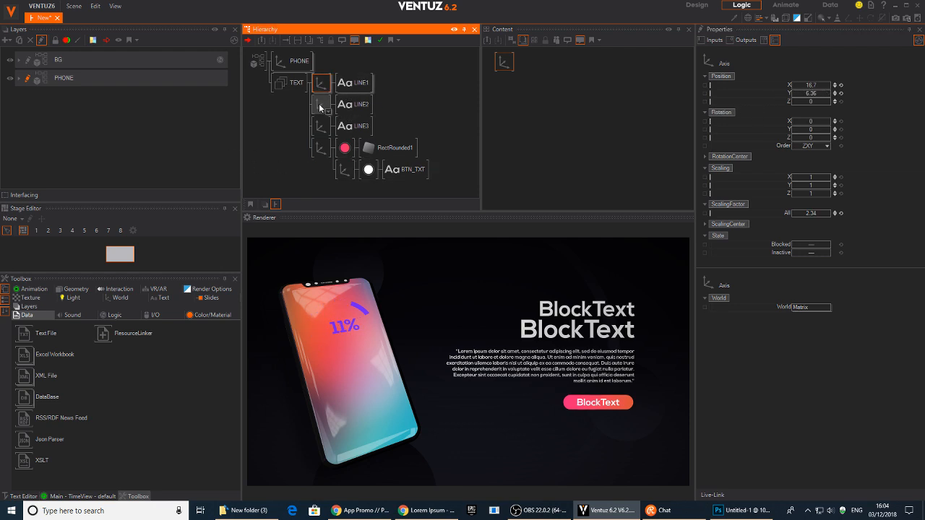
left_click(321, 105)
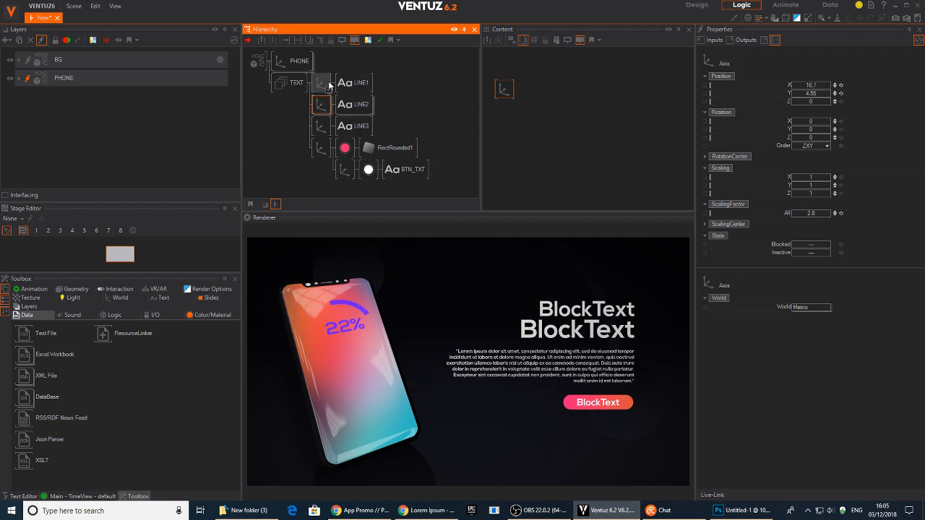
left_click(328, 84, "ctrl")
left_click(811, 96)
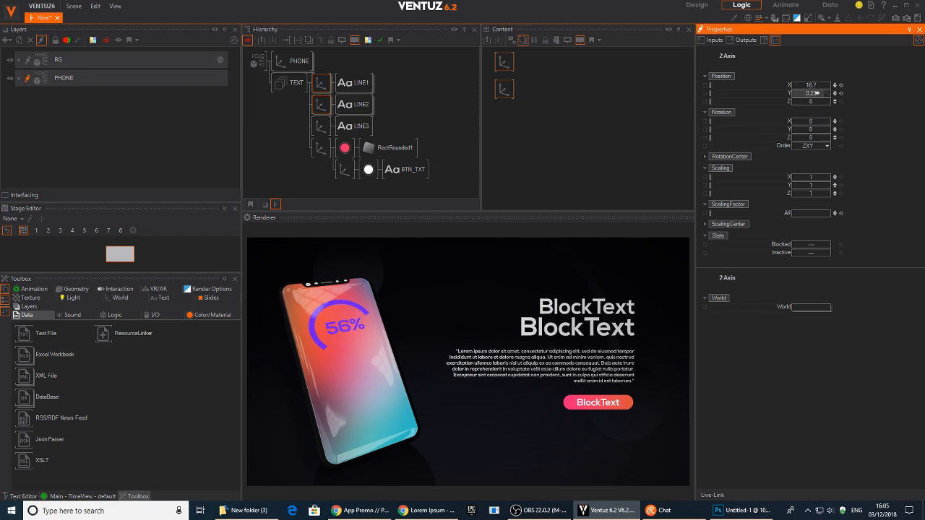
left_click(324, 86)
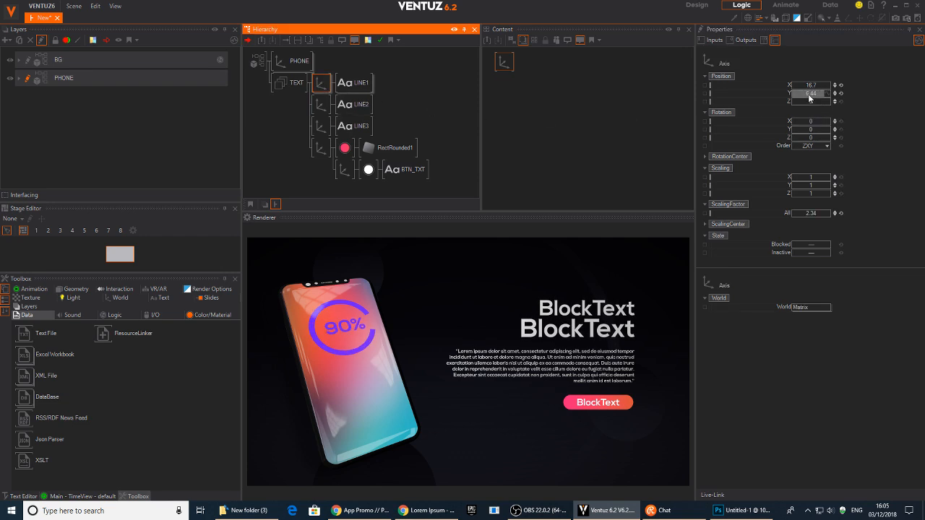
left_click_drag(812, 96, 830, 98)
Change the font of LINE1's Block Text to Nexa Light without saving the change to the Default preset.
left_click(353, 83)
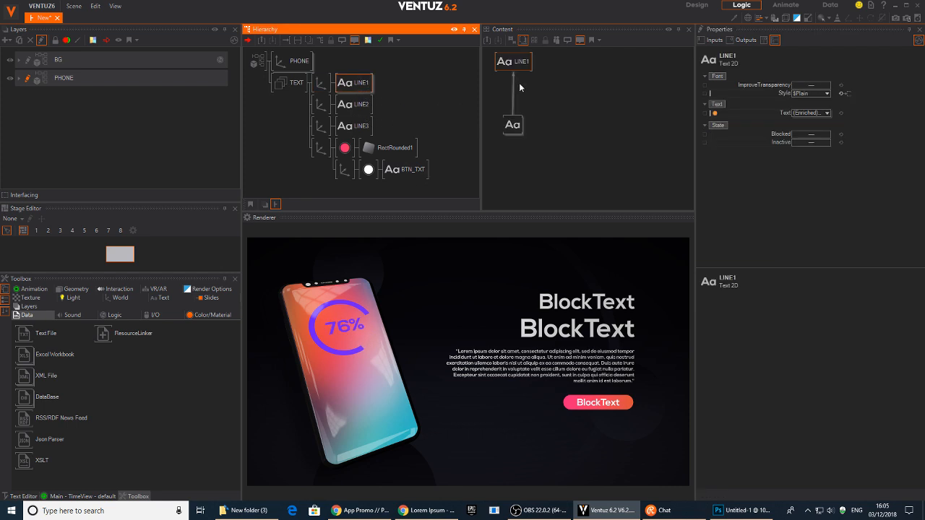
left_click(514, 109)
left_click(827, 85)
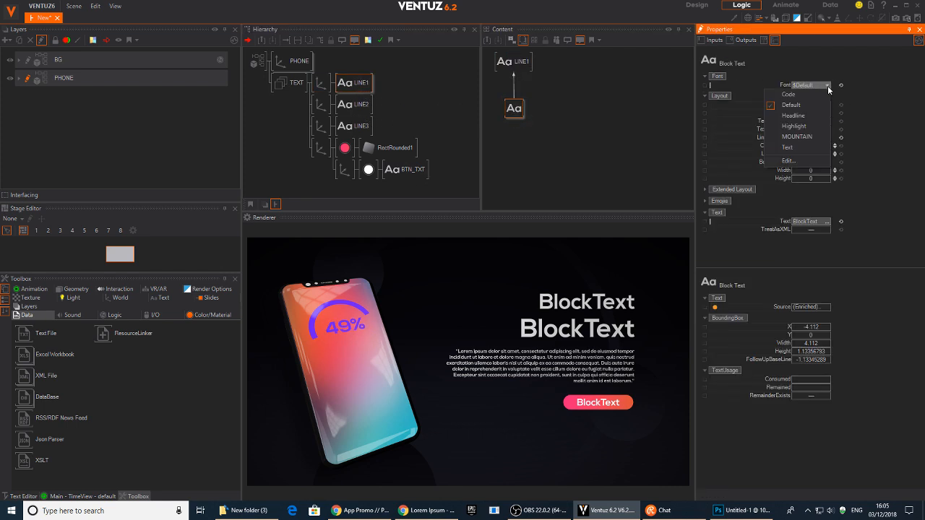
left_click(827, 86)
left_click(828, 85)
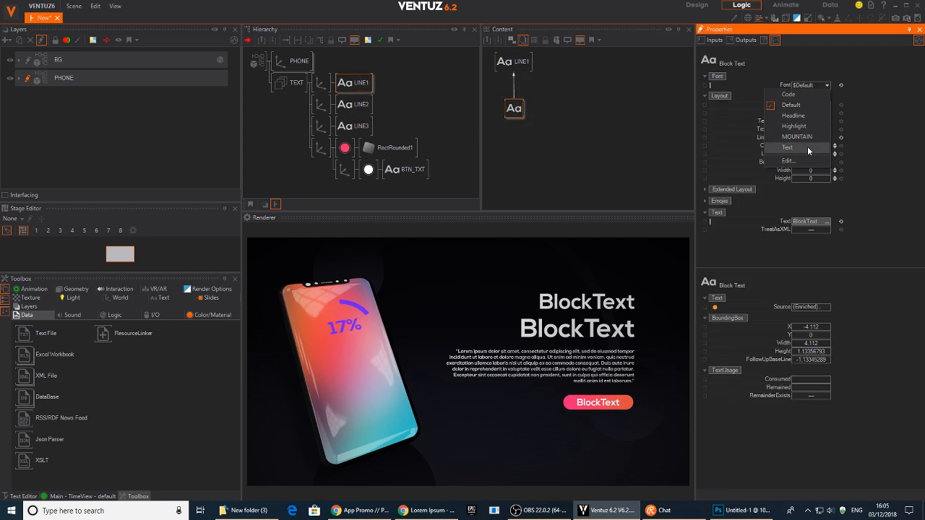
left_click(798, 159)
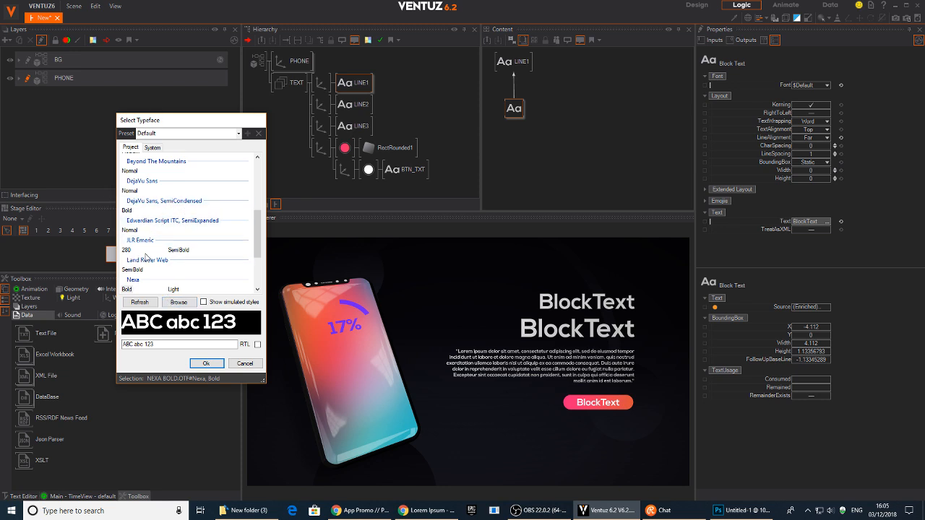
left_click(145, 252)
left_click(134, 269)
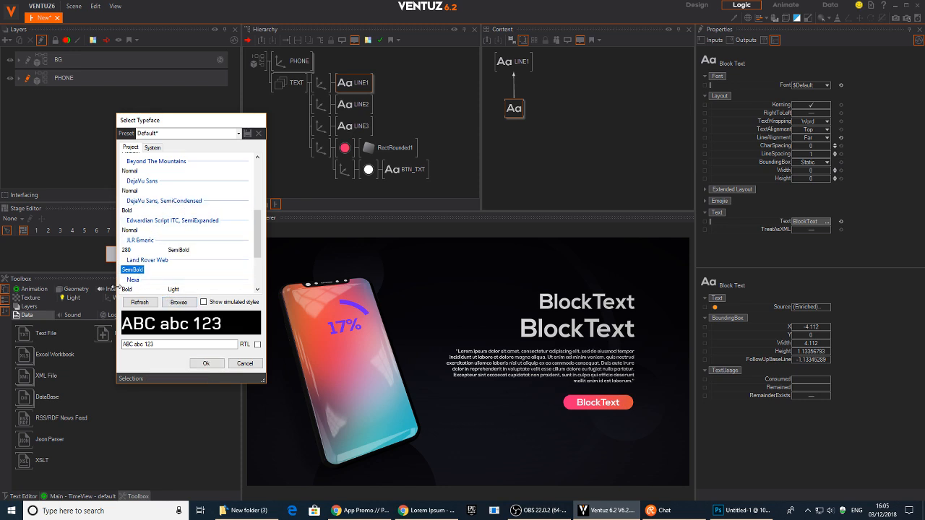
left_click(128, 290)
left_click(173, 289)
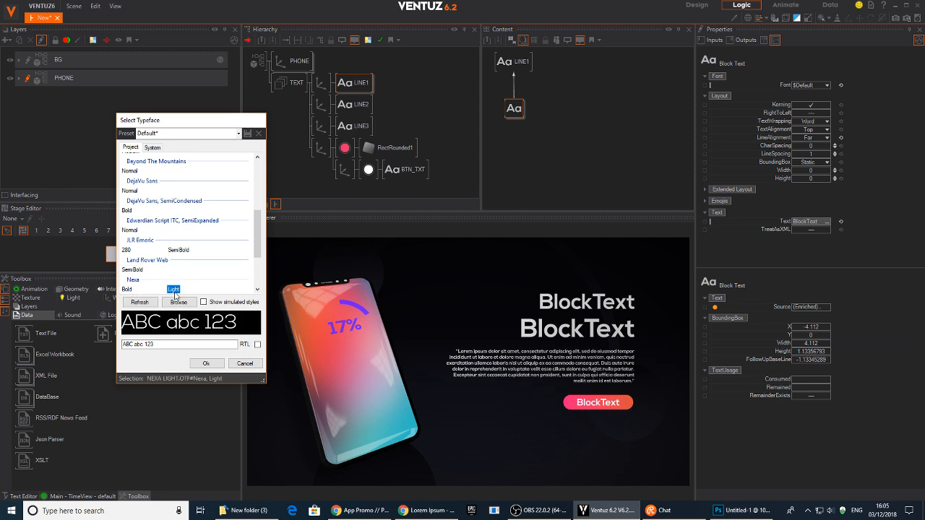
left_click(210, 367)
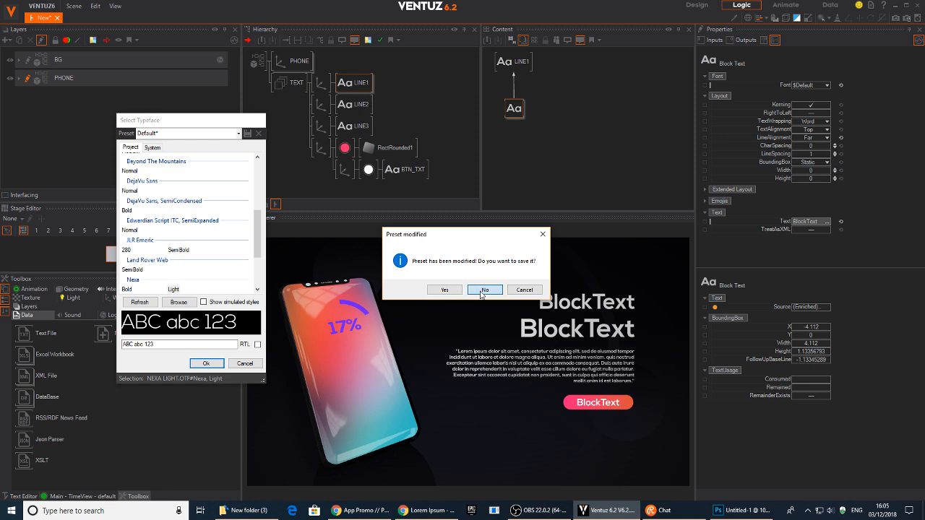
left_click(483, 290)
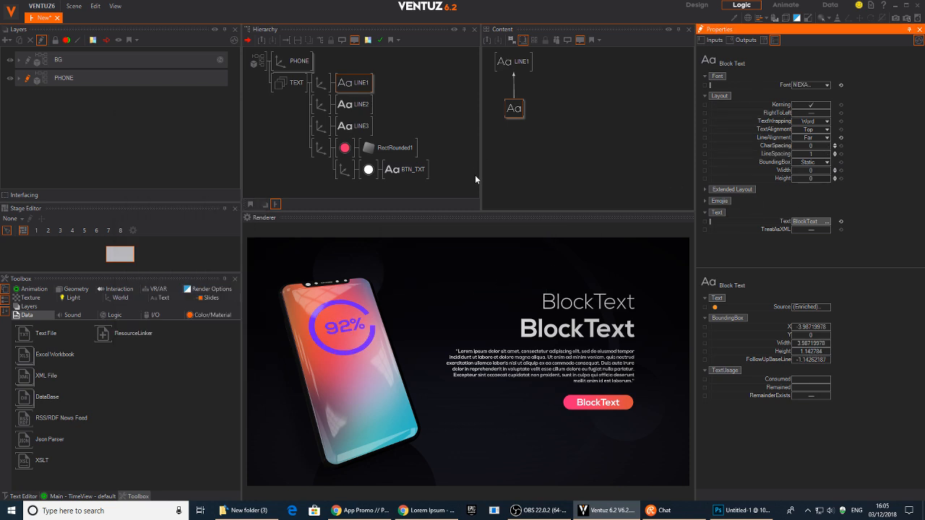
Review the typeface of LINE2's Block Text in the font editor and keep Nexa Bold.
left_click(345, 104)
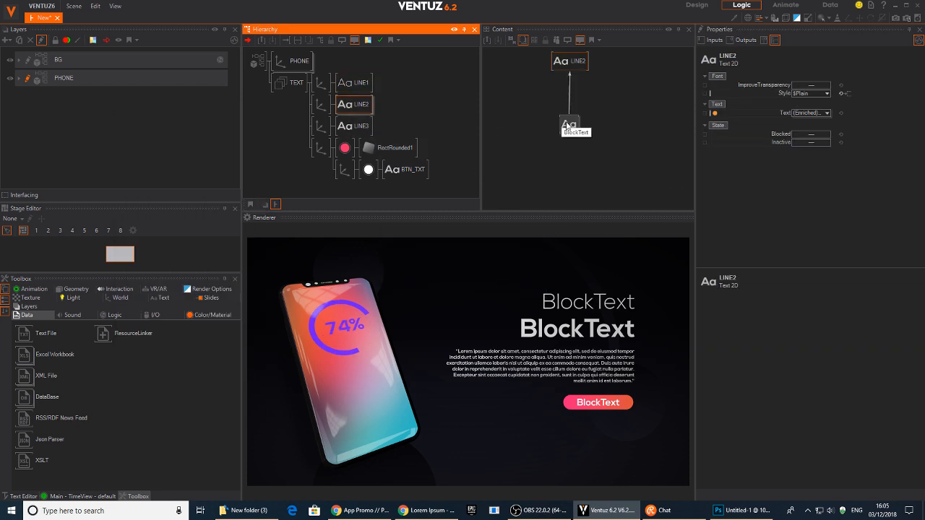
left_click(568, 123)
left_click(827, 85)
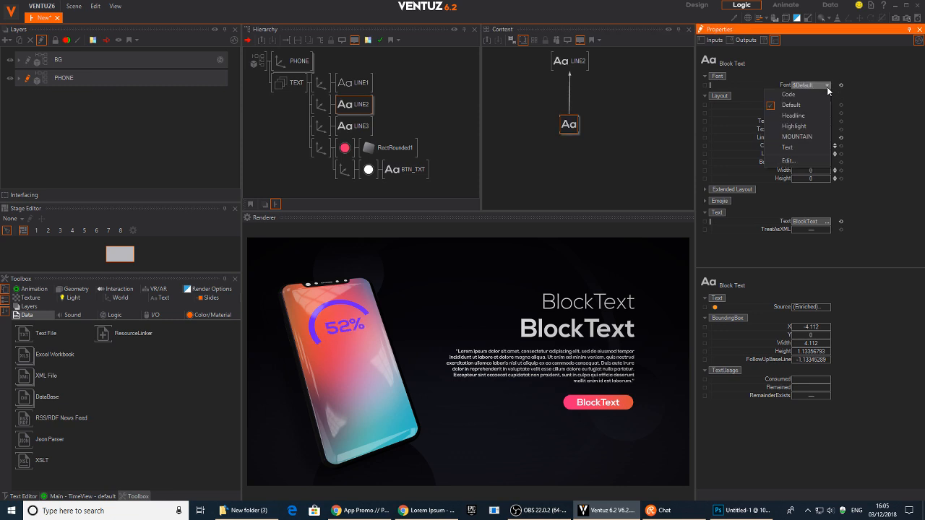
left_click(790, 160)
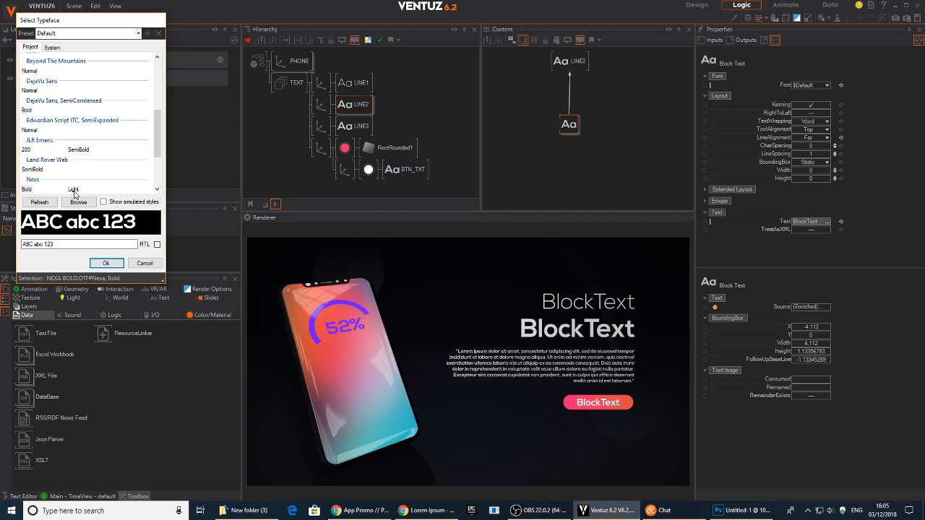
left_click(105, 263)
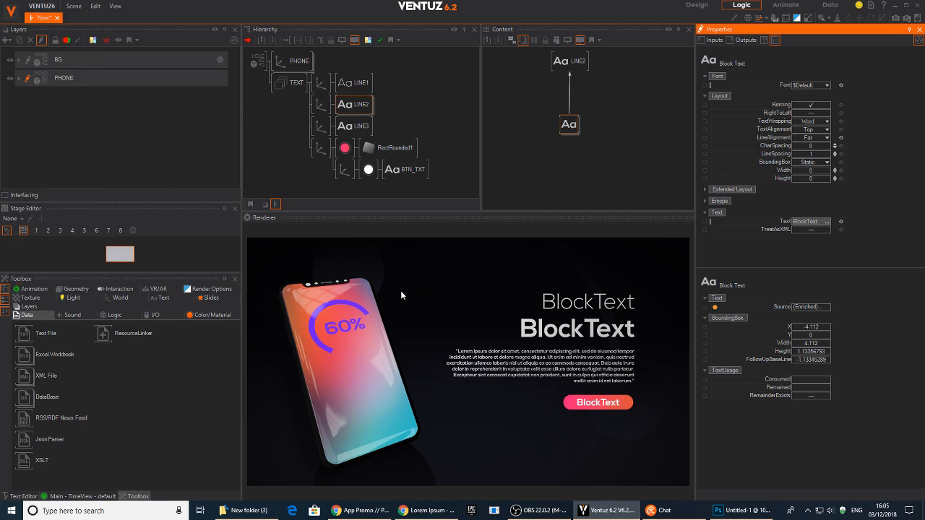
Set the text of LINE2's Block Text to "TITLE TWO GOES HERE".
left_click(343, 107)
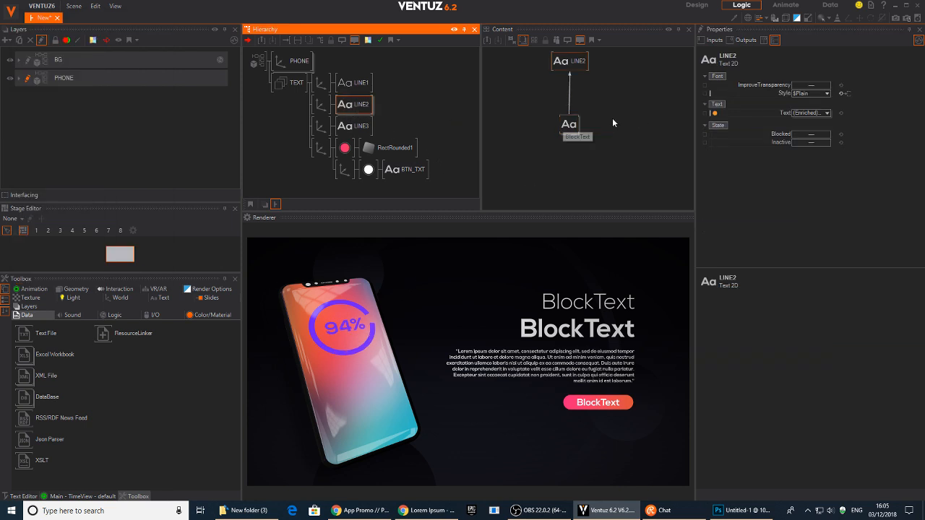
left_click_drag(569, 125, 571, 119)
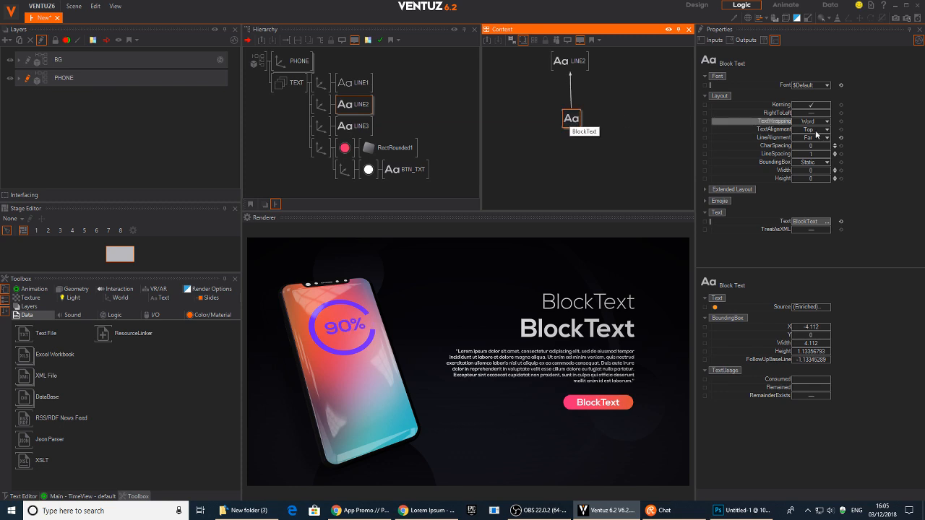
double_click(804, 221)
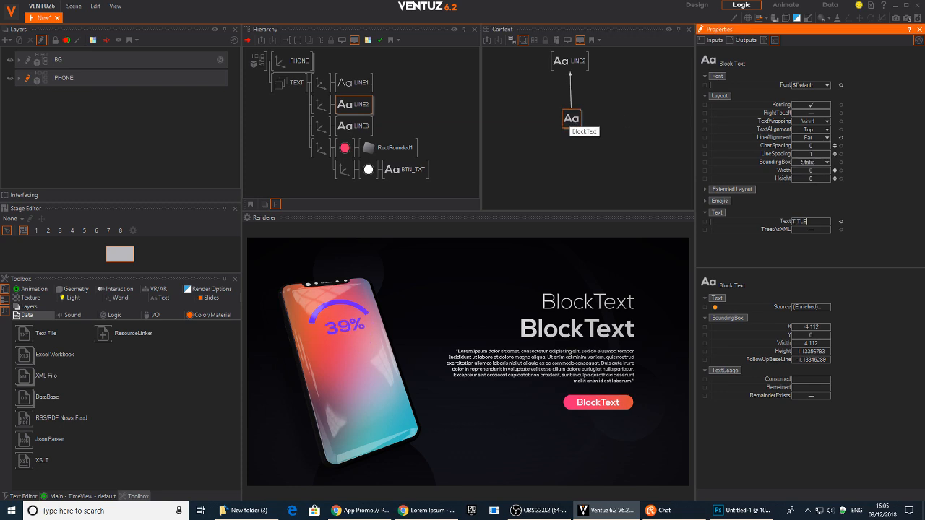
type("TITLE TWO")
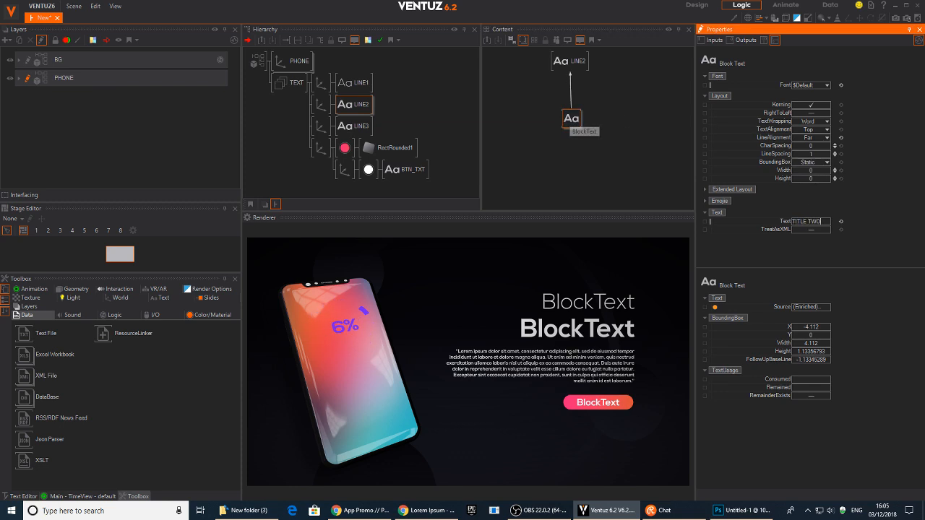
type(" GOES HER")
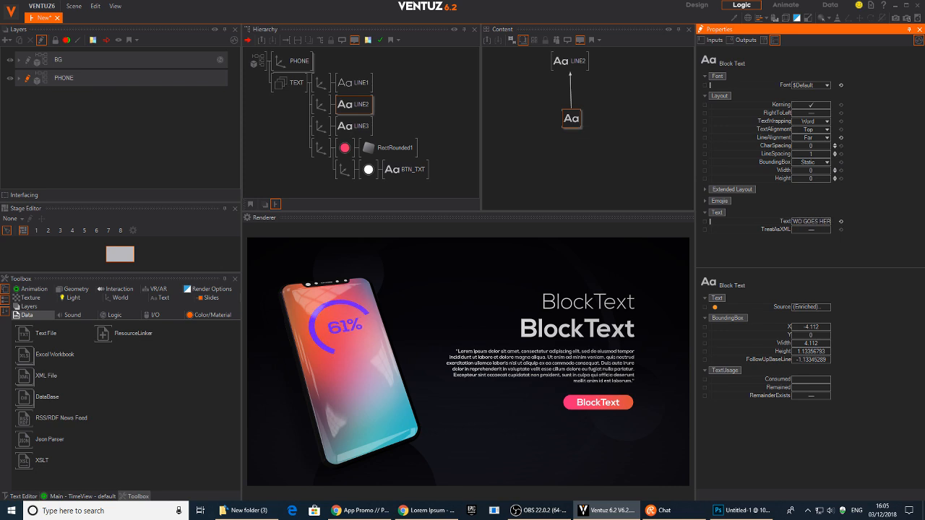
type("E")
key("Return")
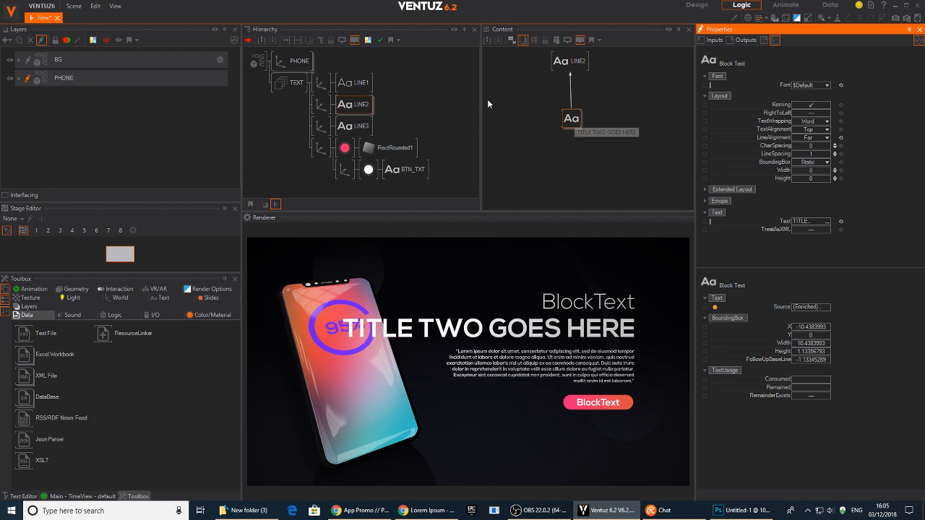
Scale LINE2's axis down uniformly until the title clears the phone, and lower its Y position slightly.
left_click(336, 108)
left_click(320, 104)
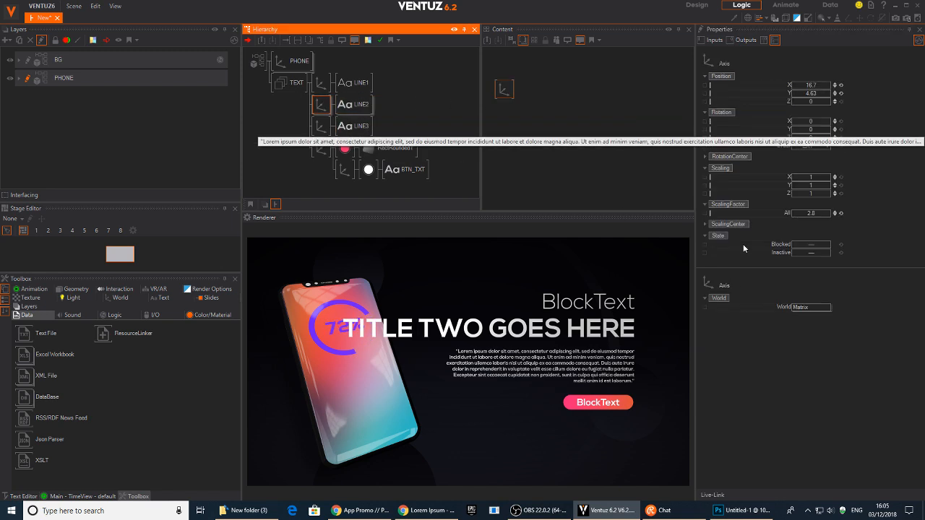
left_click_drag(810, 212, 857, 212)
left_click_drag(808, 94, 797, 94)
Look through the text effects available for LINE2, such as ShrinkToFit, Circle and Scale, without adding one.
left_click(349, 110)
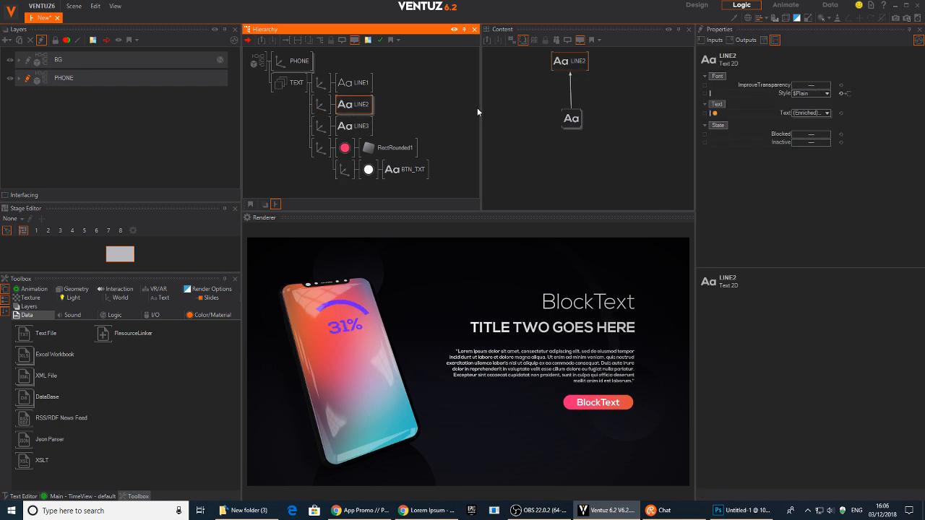
left_click_drag(568, 120, 563, 138)
double_click(589, 101)
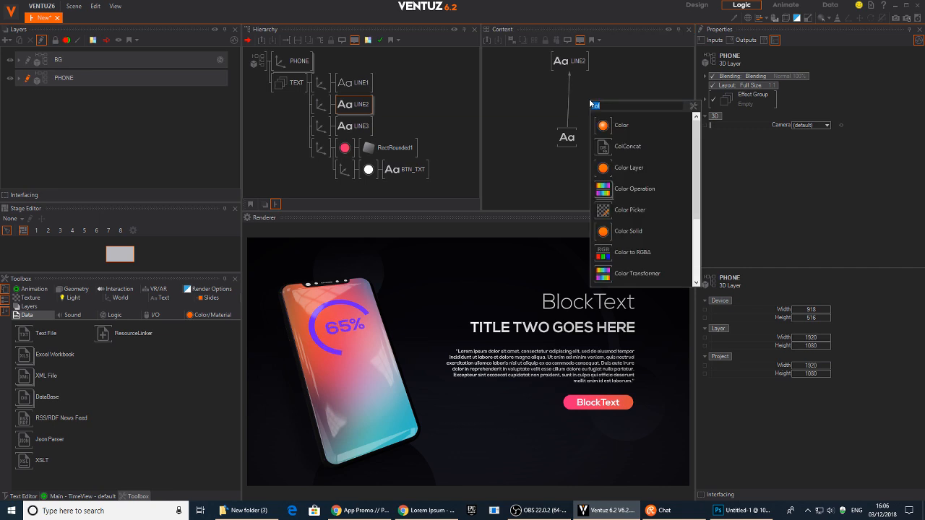
type("tex")
left_click_drag(597, 217, 570, 95)
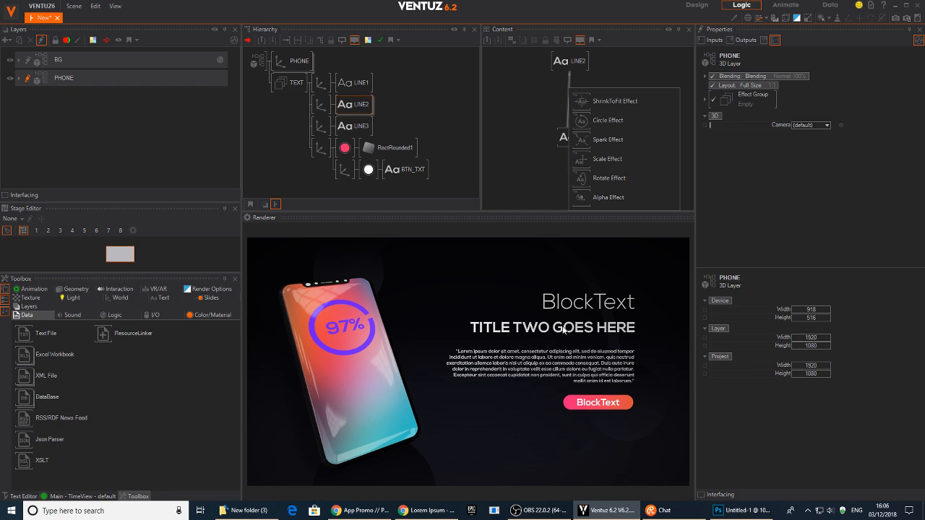
left_click(537, 100)
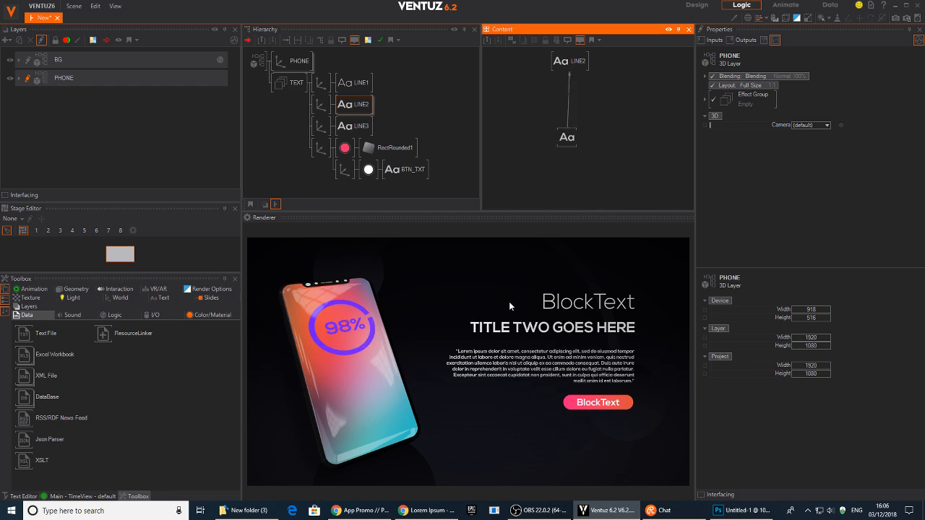
Set the text of LINE1's Block Text to "TITLE ONE HELLO".
left_click(328, 88)
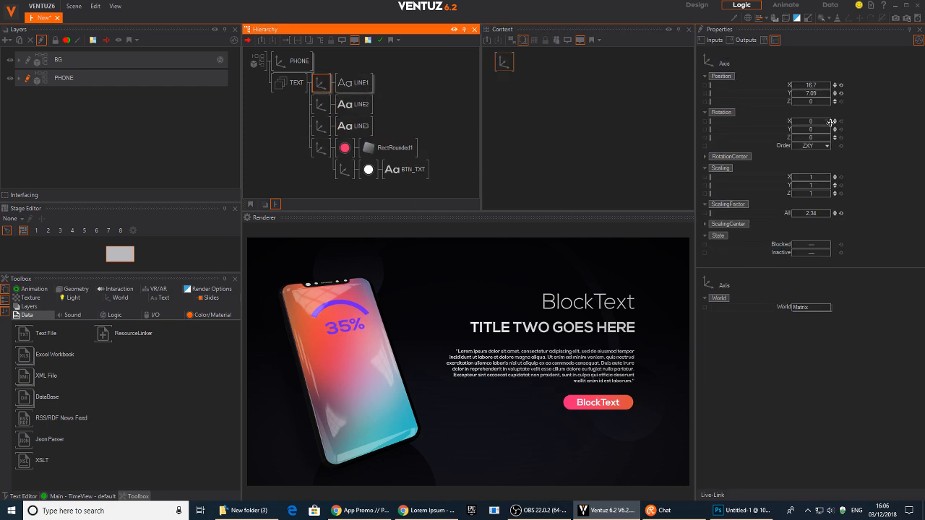
left_click(353, 82)
left_click(513, 108)
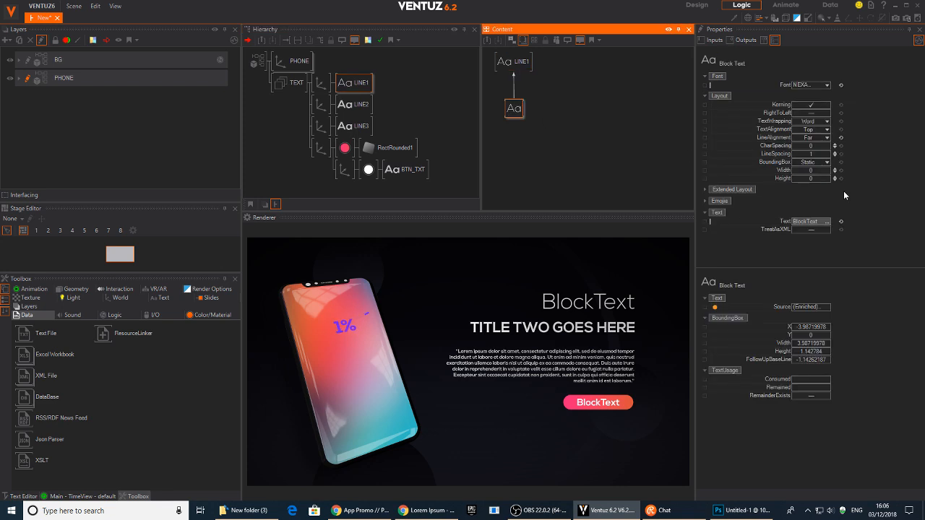
left_click(805, 221)
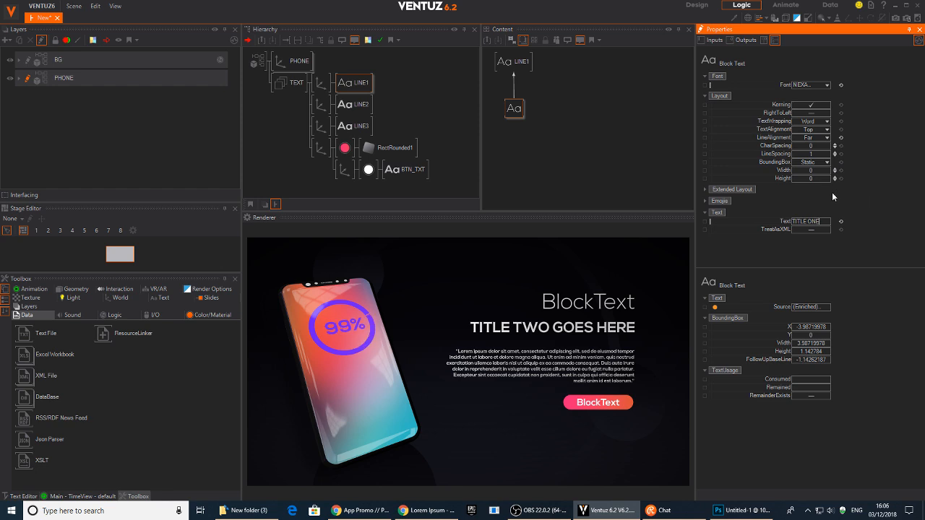
type("HE")
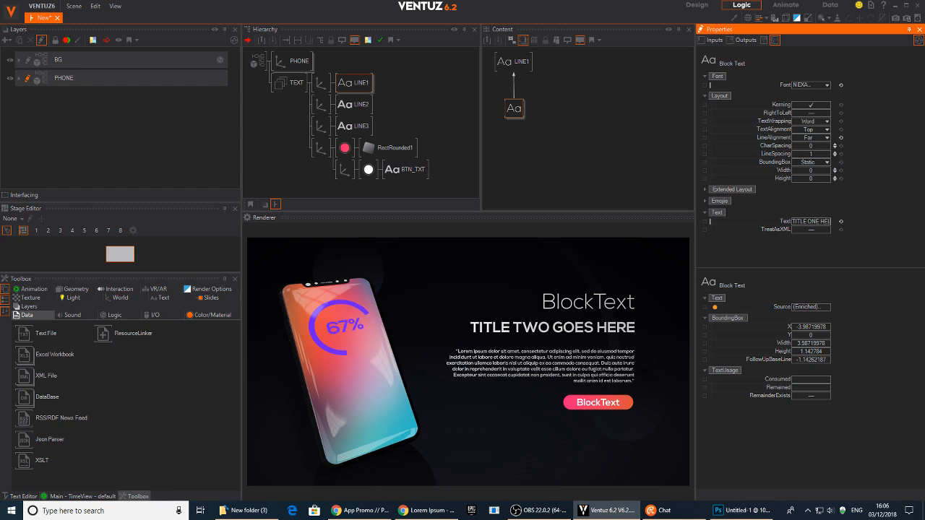
type("LLO")
key("Return")
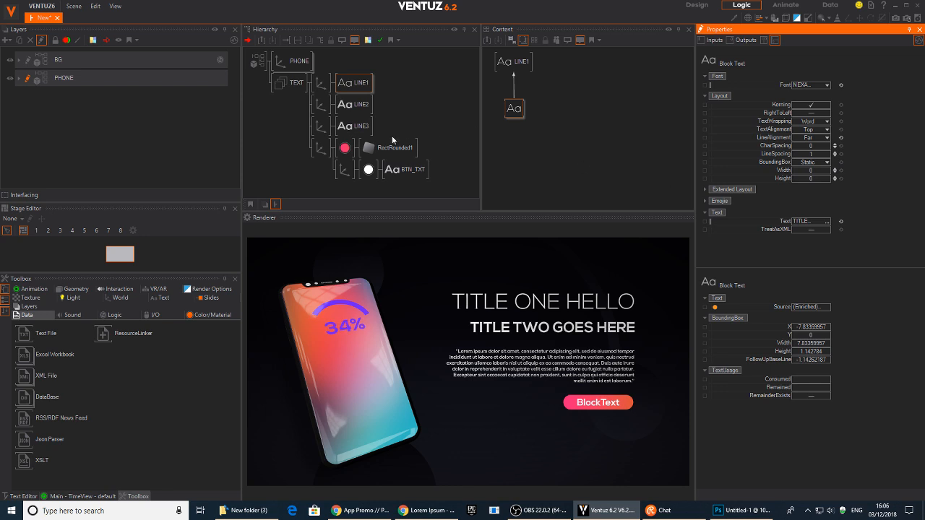
Set LINE1's axis to overall scaling factor 1.59 and Y position 6.1.
left_click(319, 84)
mouse_move(806, 219)
left_mouse_down()
mouse_move(792, 212)
mouse_move(818, 213)
left_mouse_up()
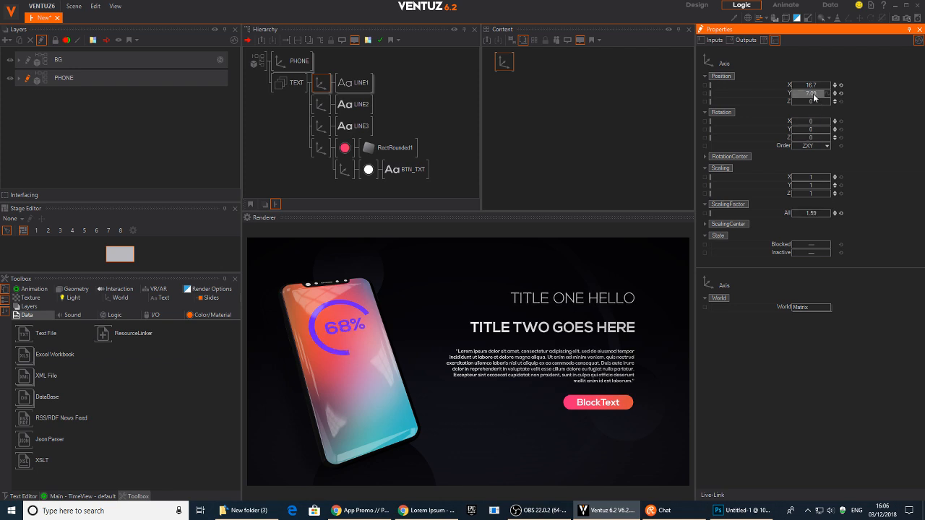
left_click_drag(814, 93, 795, 94)
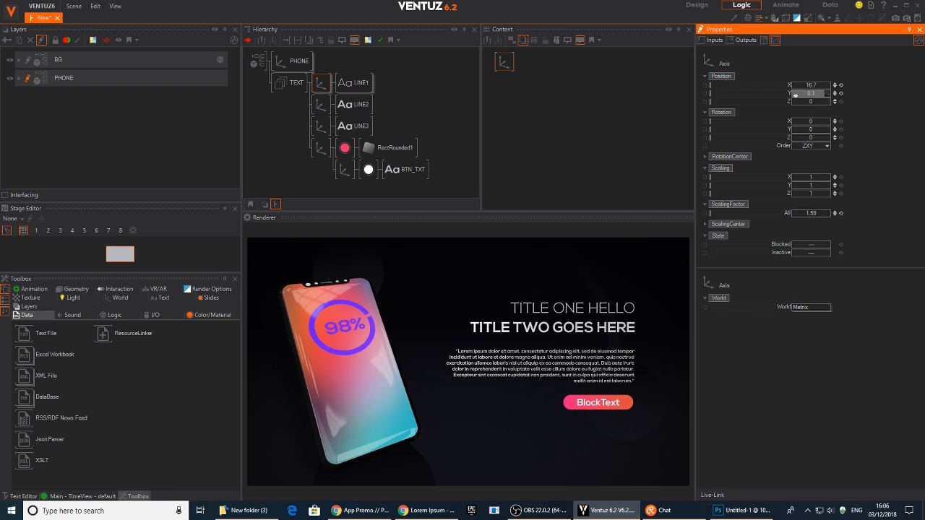
left_click(312, 157)
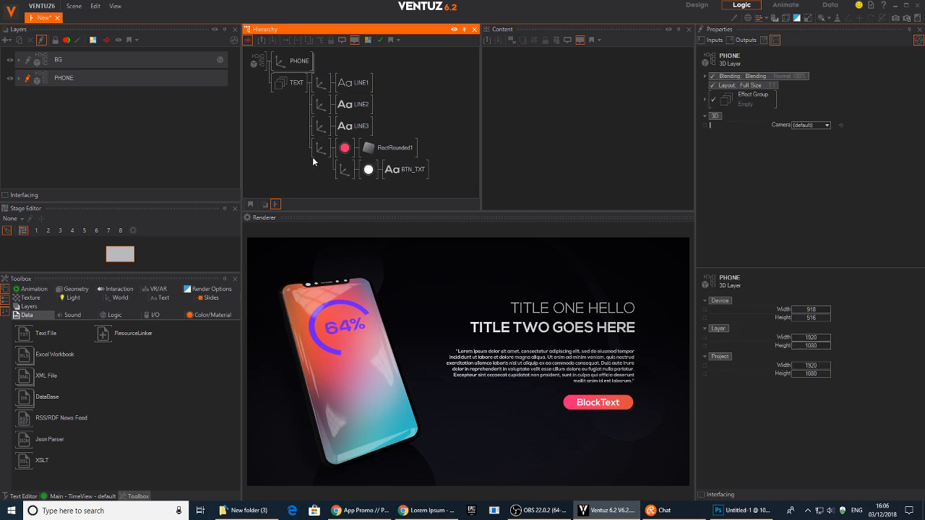
Add a Group between LINE2 and LINE3 in the TEXT group and name it LINE_BREAK.
left_click(318, 127)
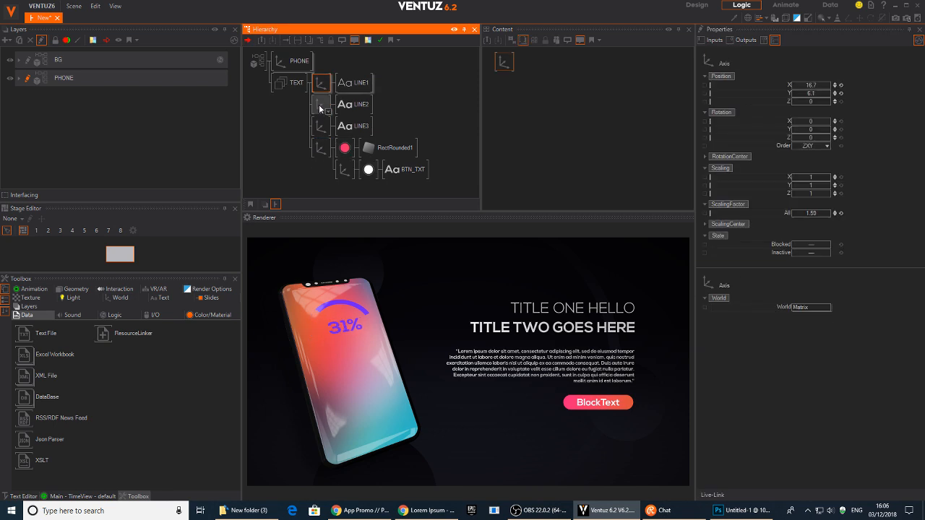
double_click(287, 139)
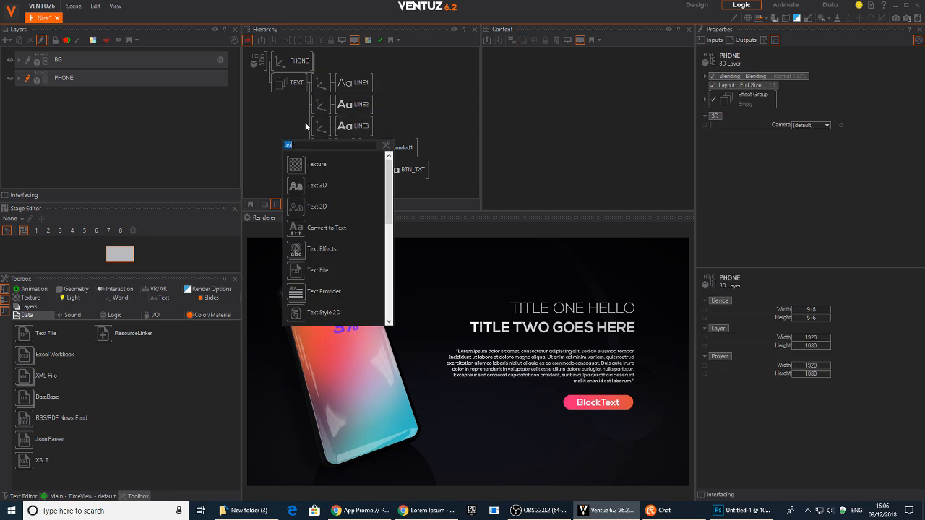
type("gro")
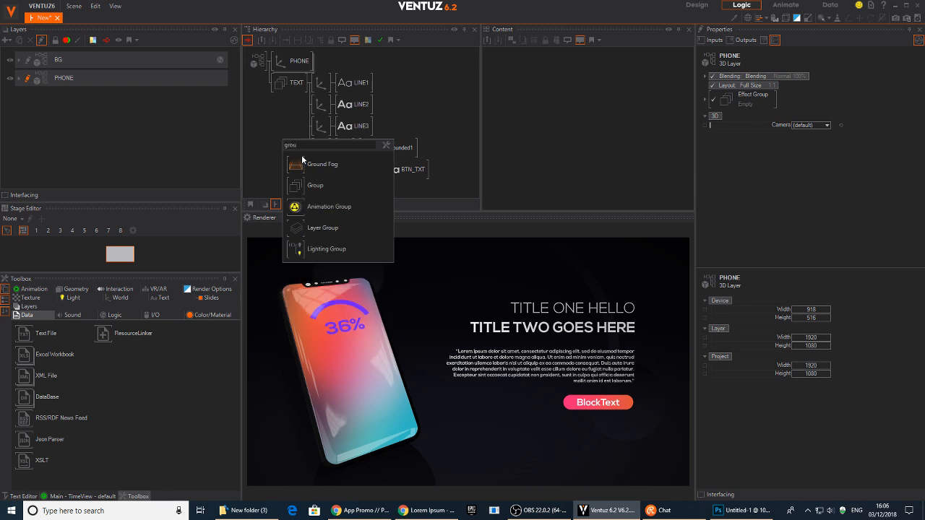
type("u")
left_click(296, 186)
left_click(323, 122)
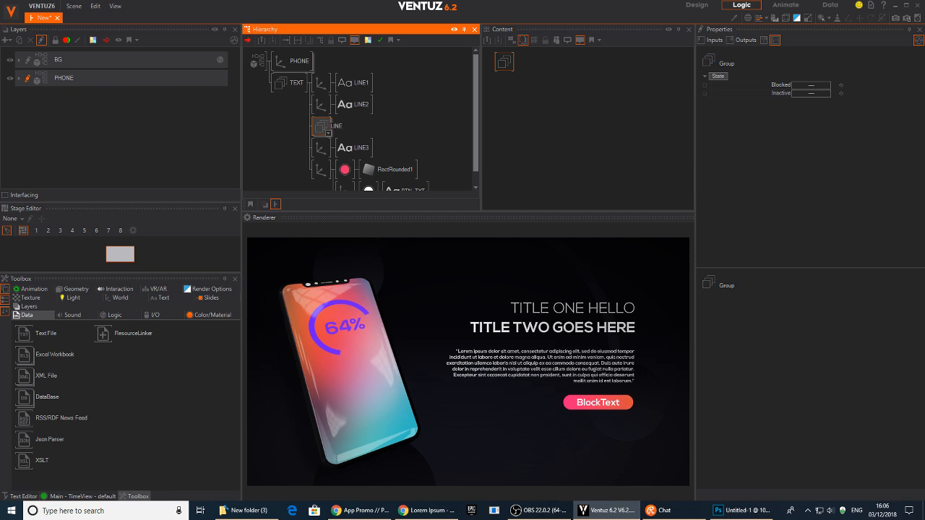
key("Return")
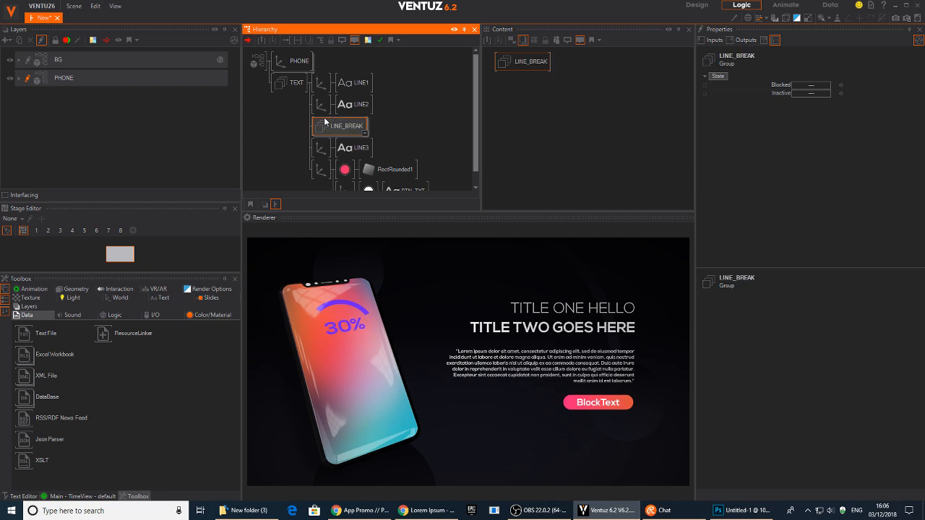
Add an Axis with a Rectangle under LINE_BREAK, and raise the axis to Y 1.99.
type("ax")
left_click(346, 143)
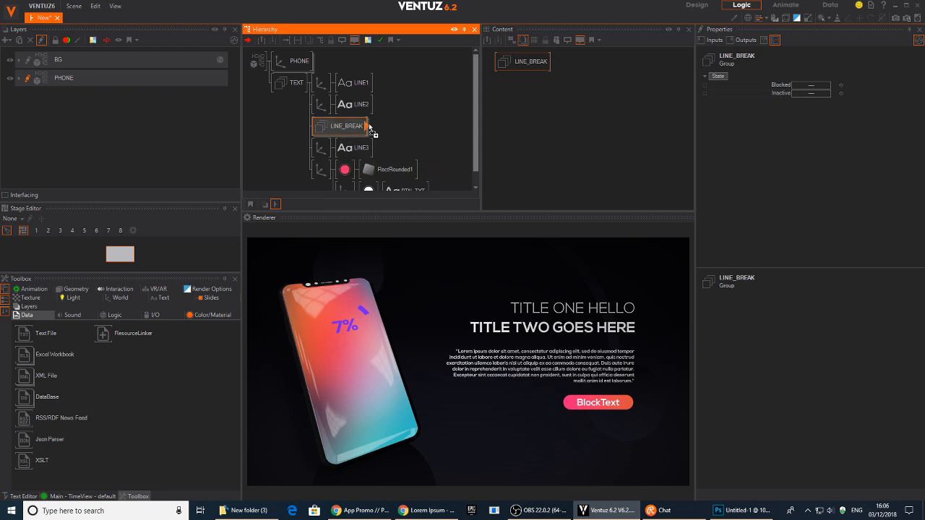
left_click(373, 130)
key("Tab")
type("rec")
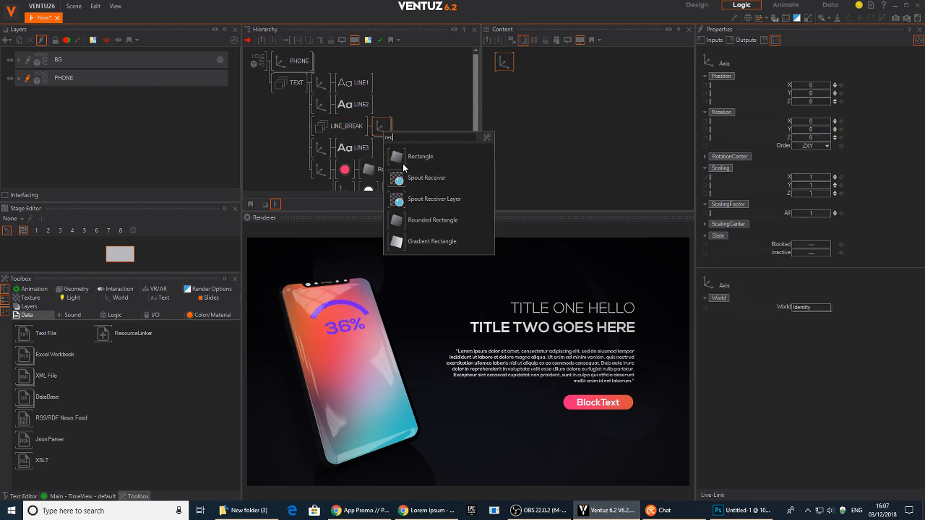
left_click(404, 164)
left_click(401, 130)
left_click(385, 132)
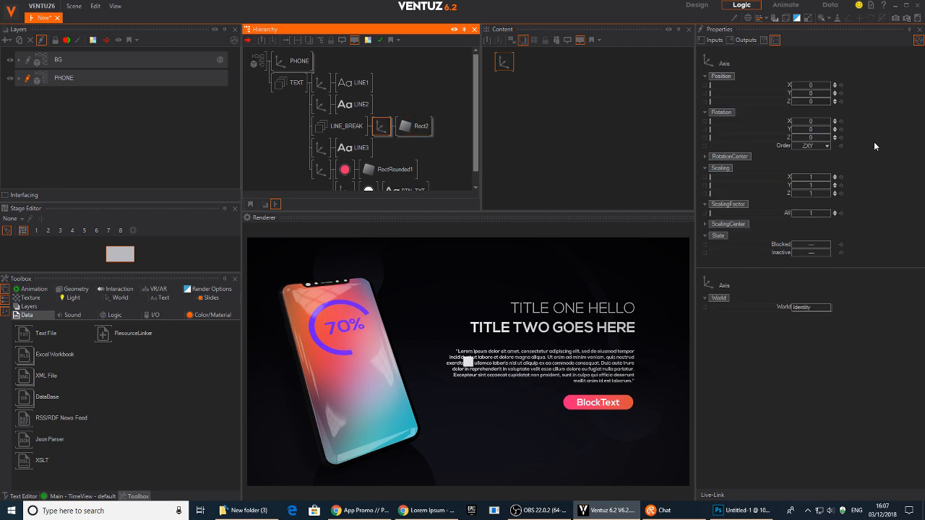
left_click_drag(813, 94, 829, 94)
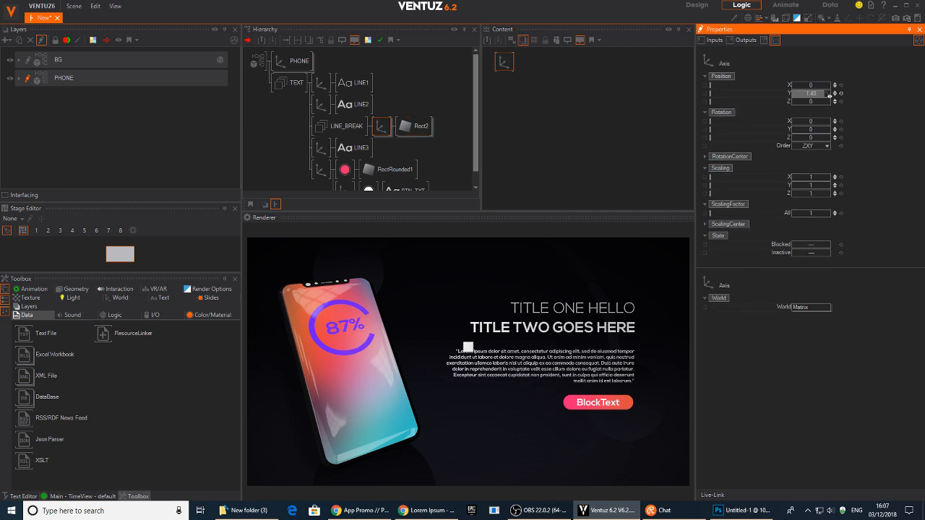
Set the line break rectangle's SizeX to 9.1 and its AlignX to Right.
left_click(416, 127)
left_click(528, 84)
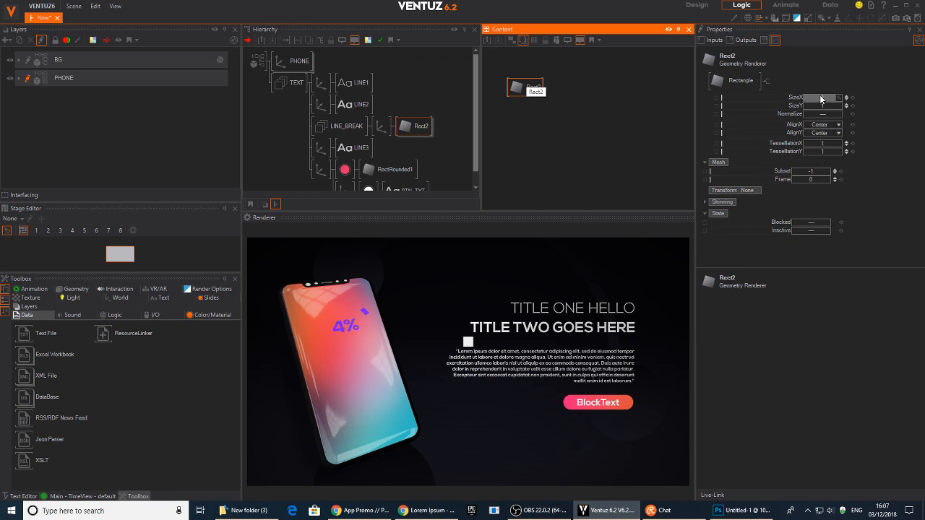
left_click_drag(807, 98, 827, 98)
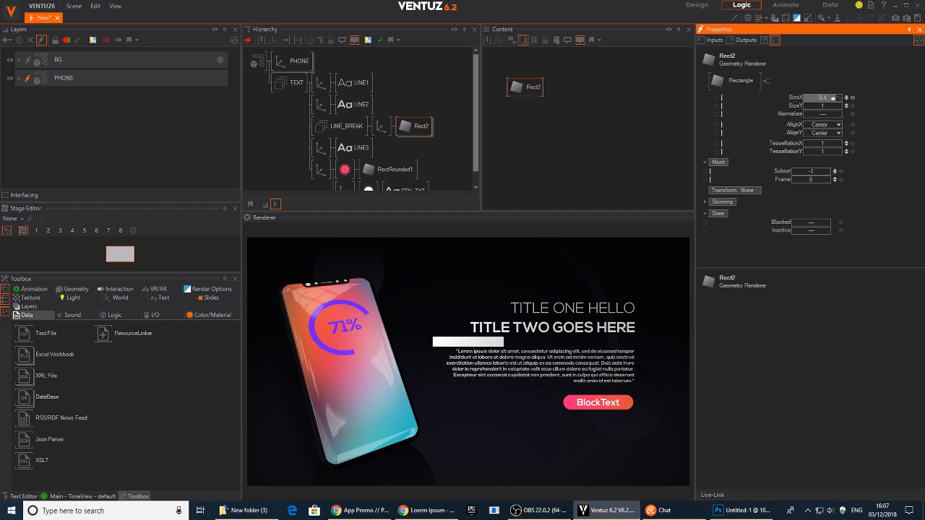
left_click_drag(829, 98, 832, 98)
left_click(833, 126)
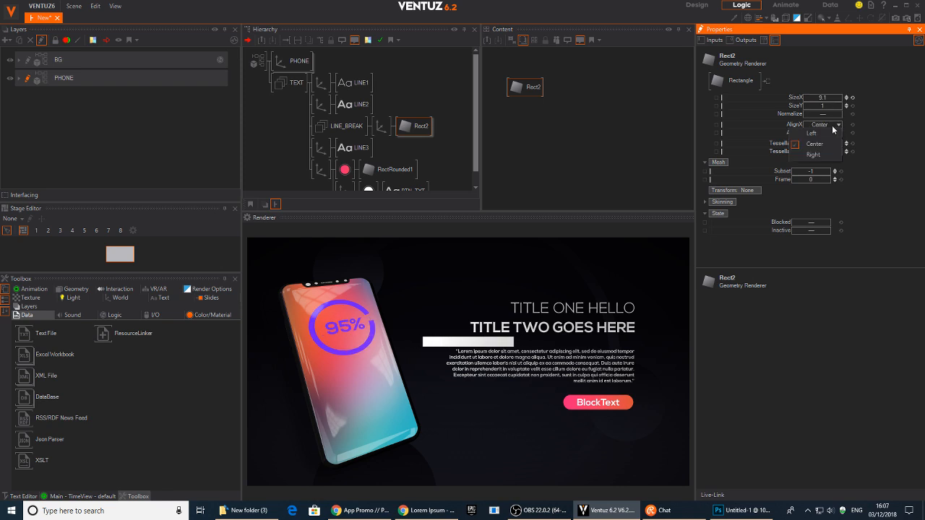
left_click(813, 154)
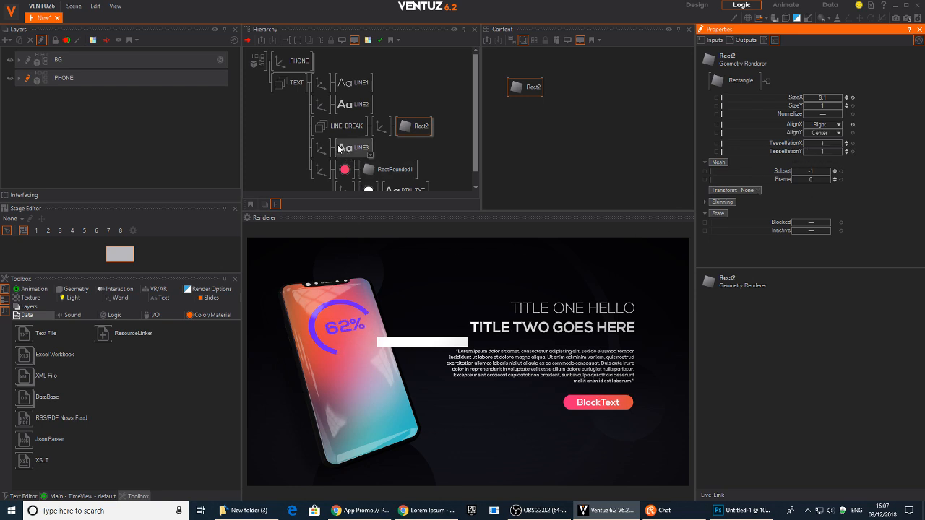
Move the line break's axis to X 16.58 and raise it slightly, with the rectangle thinned to SizeY 0.16.
left_click(383, 124)
left_click_drag(793, 85, 795, 86)
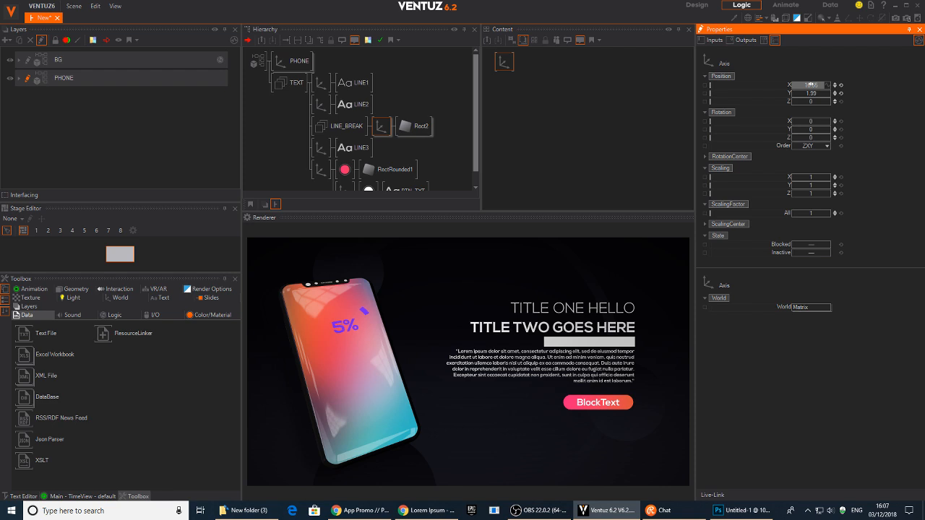
left_click(416, 127)
left_click_drag(830, 107, 803, 104)
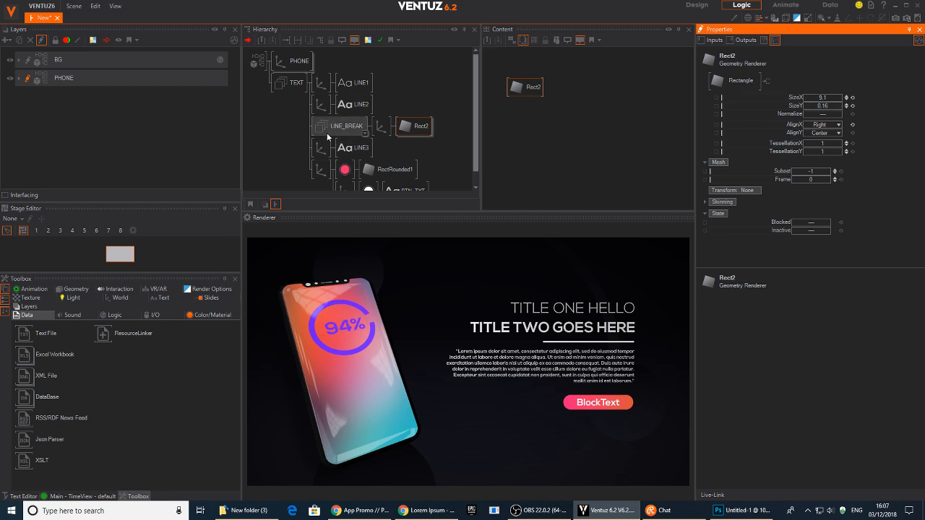
left_click(381, 126)
left_click_drag(810, 93, 815, 94)
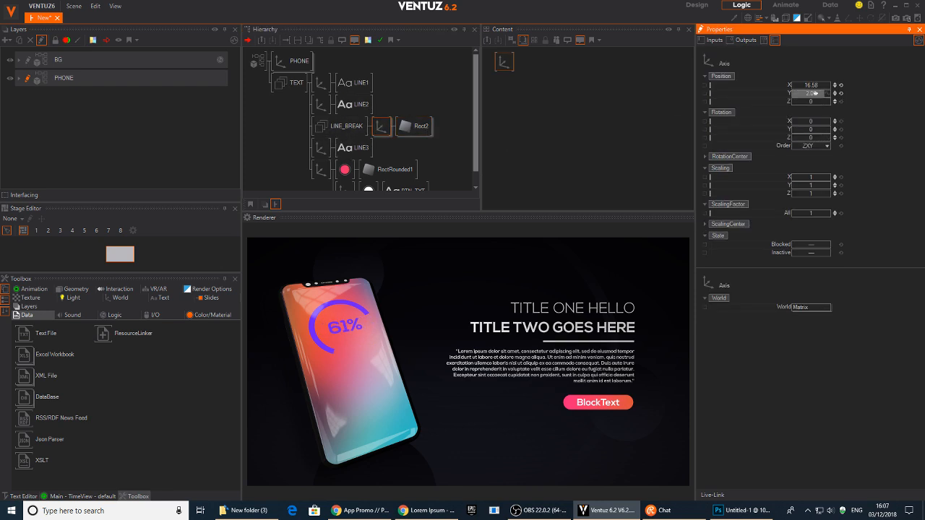
Insert a white Color Solid node directly after the TEXT group so that it feeds all the text lines and elements.
double_click(421, 102)
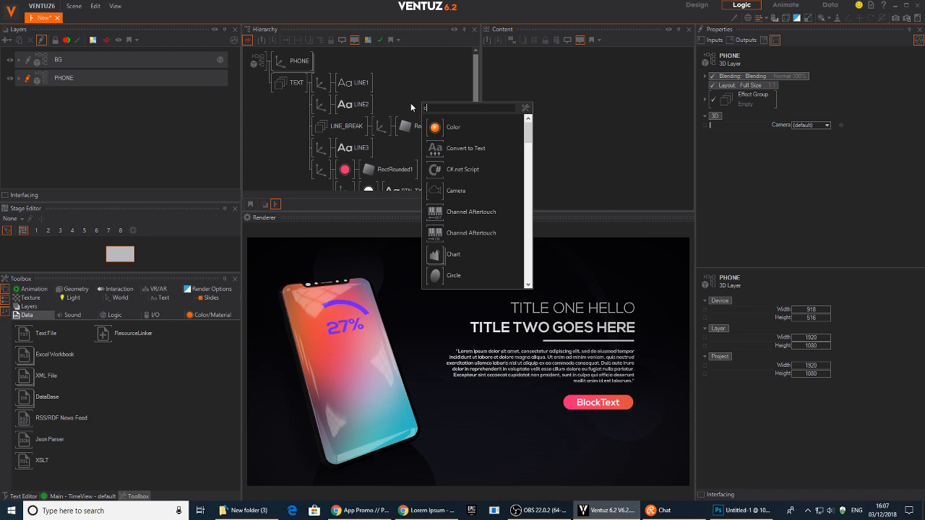
left_click(407, 82)
double_click(406, 86)
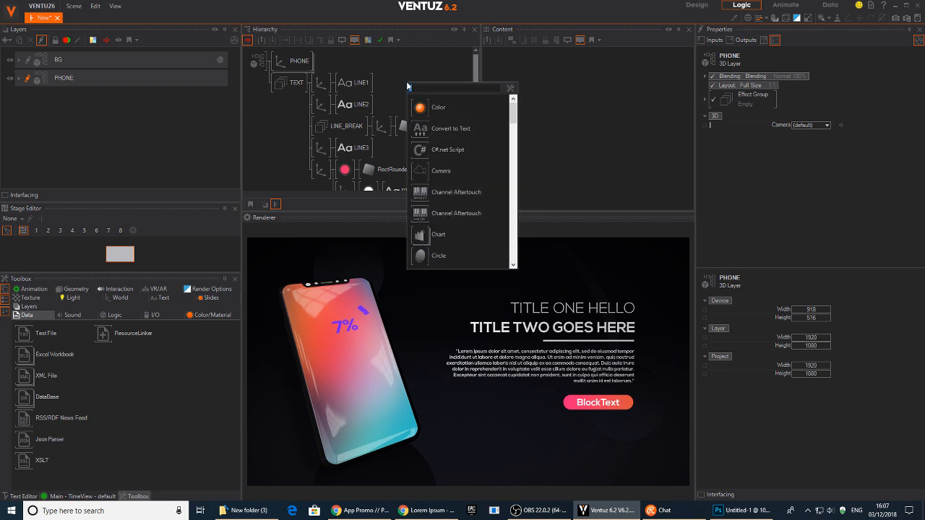
type("colo")
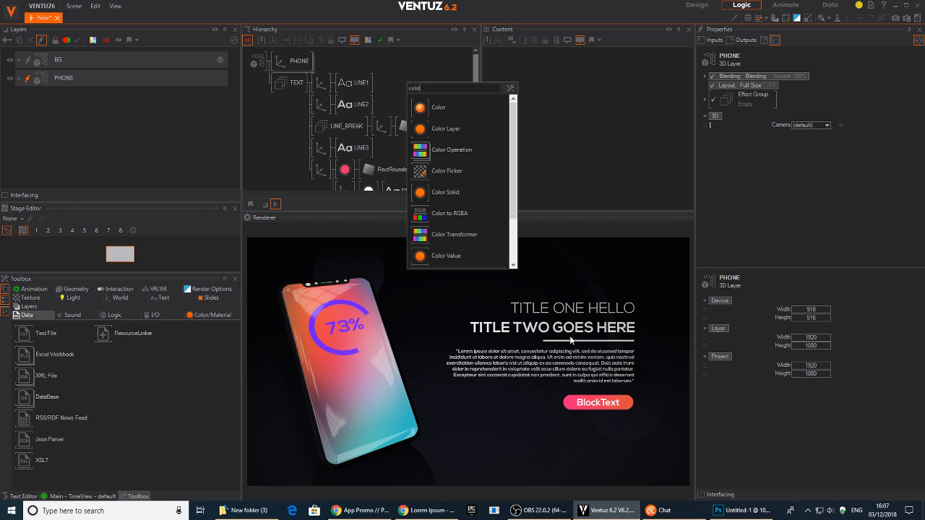
left_click_drag(418, 194, 315, 84)
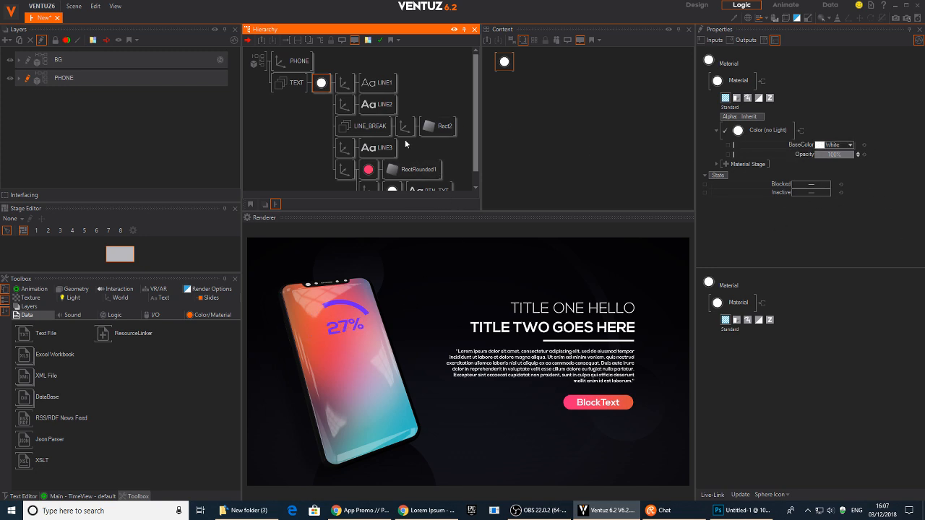
Thin the line break rectangle slightly and raise the axes of LINE1 and LINE2 together, widening the gap above the divider.
left_click(441, 127)
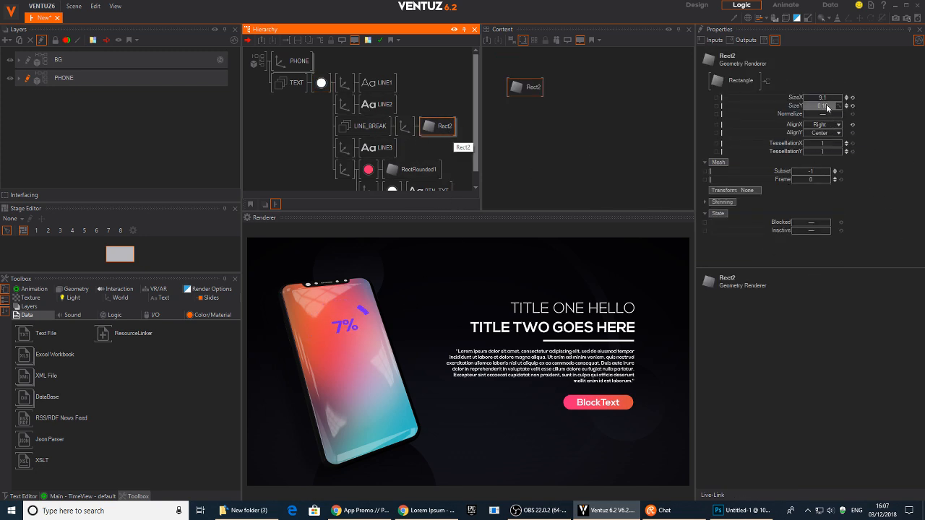
left_click(825, 106)
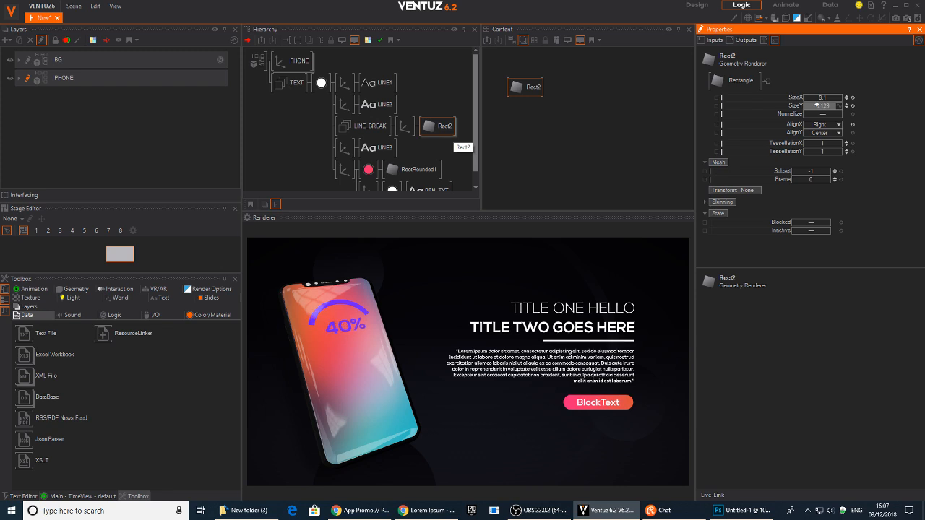
left_click(345, 89)
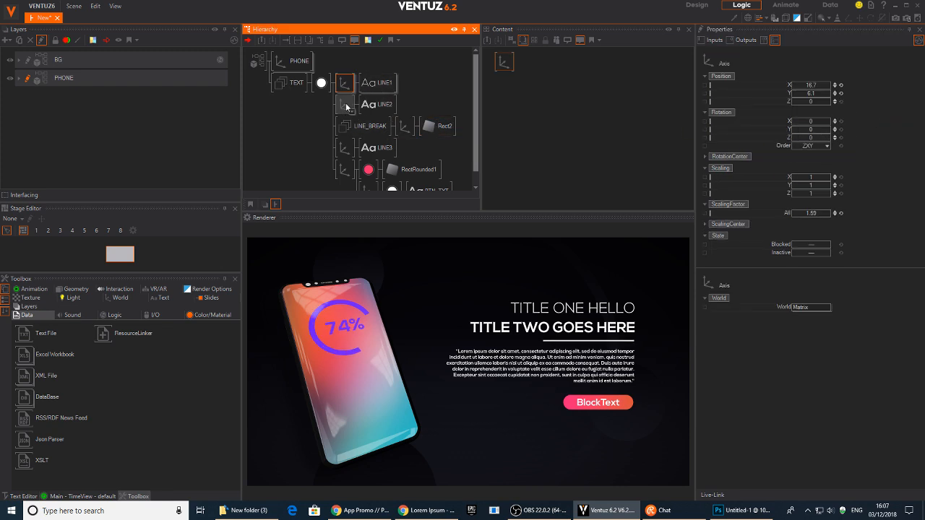
left_click(346, 107, "ctrl")
left_click_drag(821, 96, 818, 96)
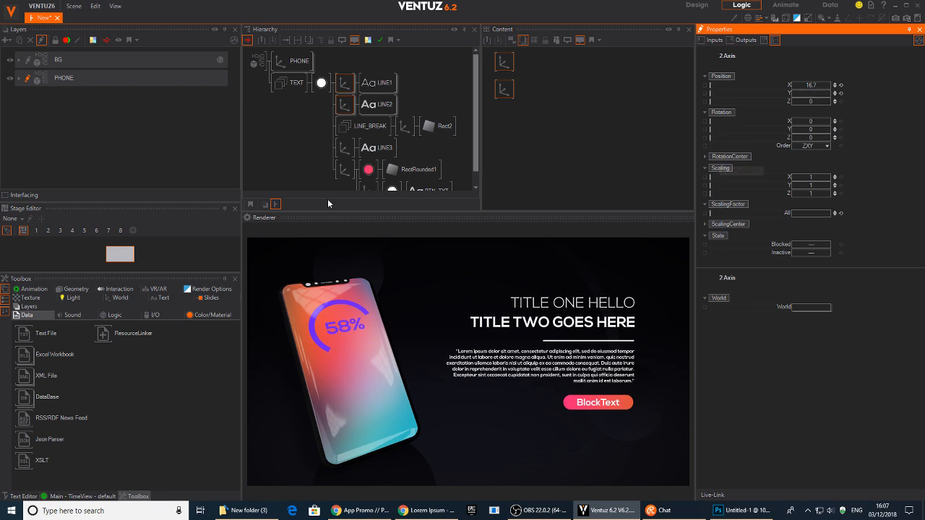
Set the ScalingFactor of LINE3's axis to 0.563, lower it slightly, and lower the button's axis to Y -4.52.
left_click(351, 146)
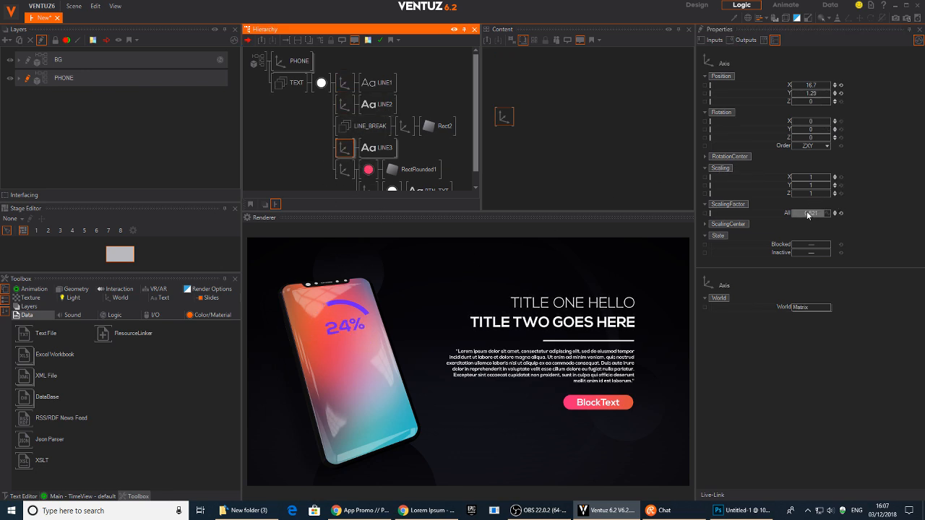
left_click_drag(807, 214, 813, 214)
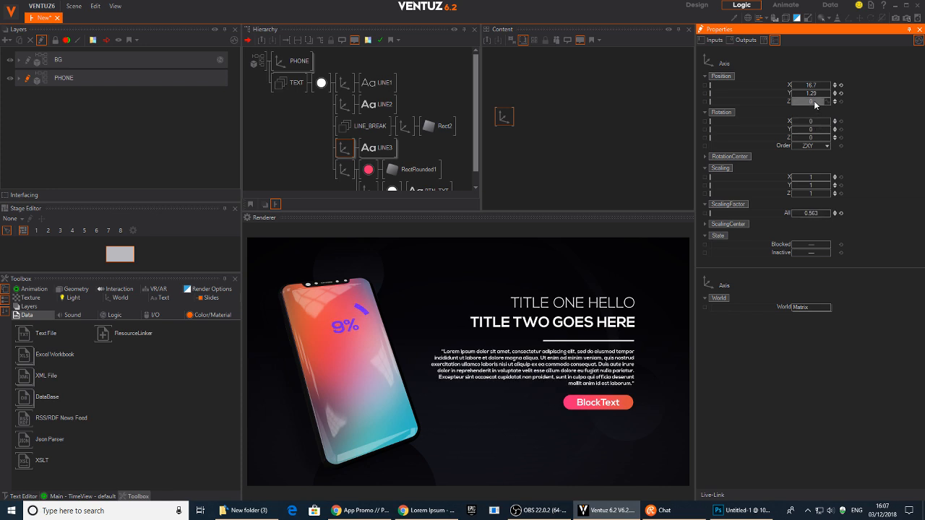
left_click_drag(814, 95, 797, 93)
left_click(346, 171)
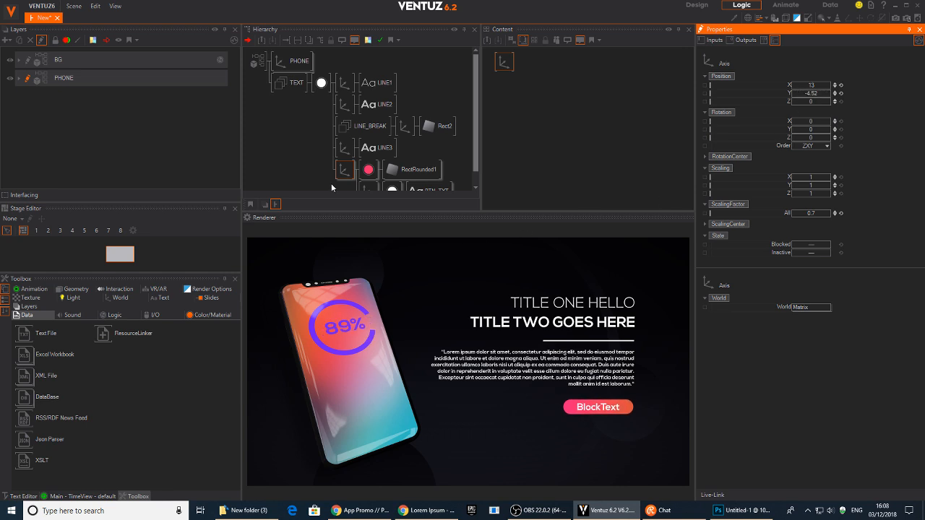
Insert an Axis between the TEXT group and its colour node, and set its position X to 2.8.
left_click(301, 124)
type("ax")
left_click_drag(318, 149, 315, 88)
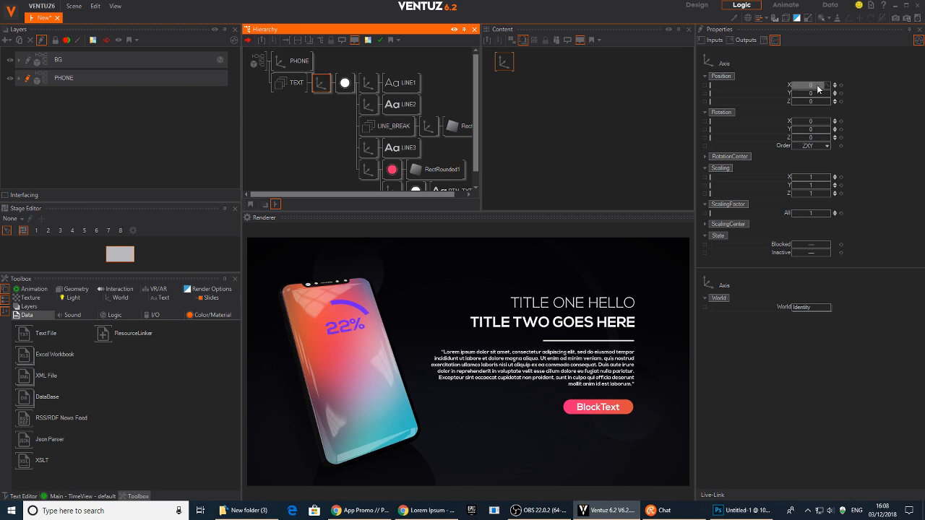
left_click_drag(819, 89, 800, 86)
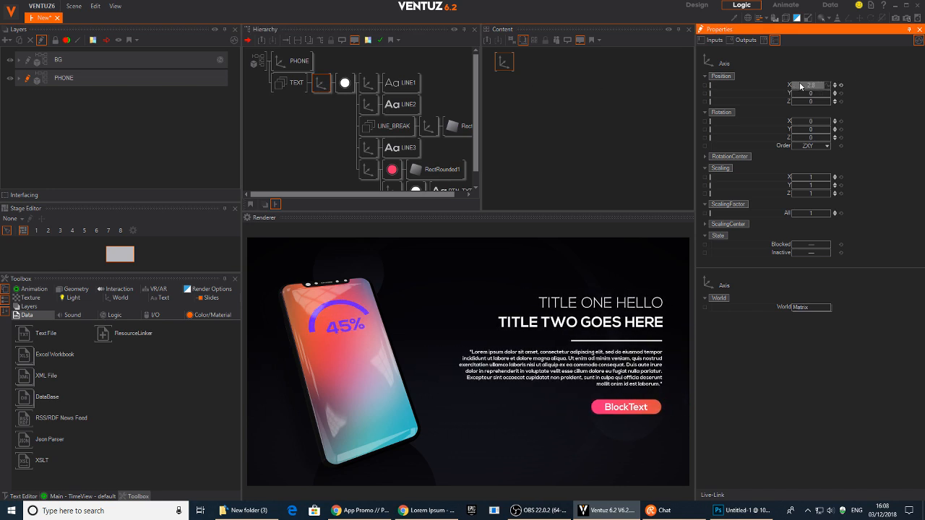
Move the PHONE axis to X -10.3 and animate its Y rotation with Half Sine 1, Min -46.1, Max 21.2, Duration 24.5s.
left_click(287, 62)
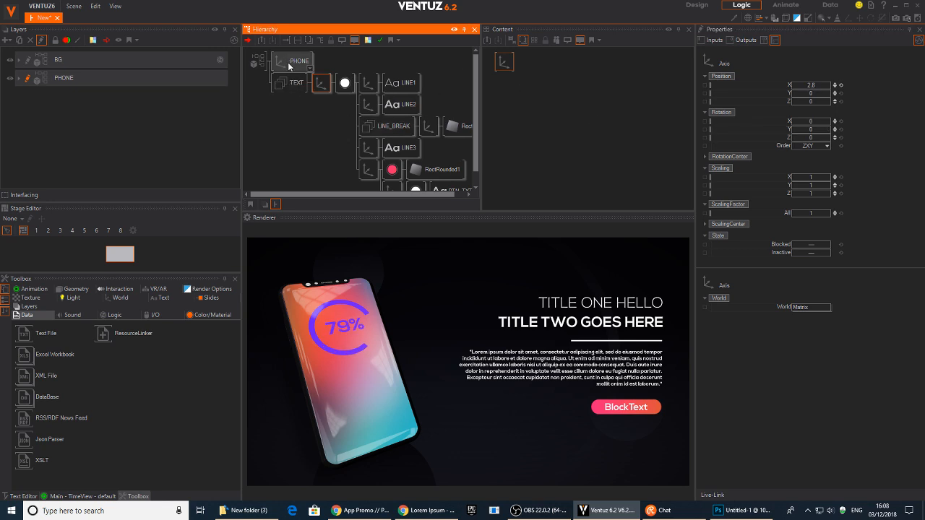
mouse_move(807, 130)
left_mouse_down()
mouse_move(815, 80)
mouse_move(805, 130)
mouse_move(821, 132)
mouse_move(801, 132)
left_mouse_up()
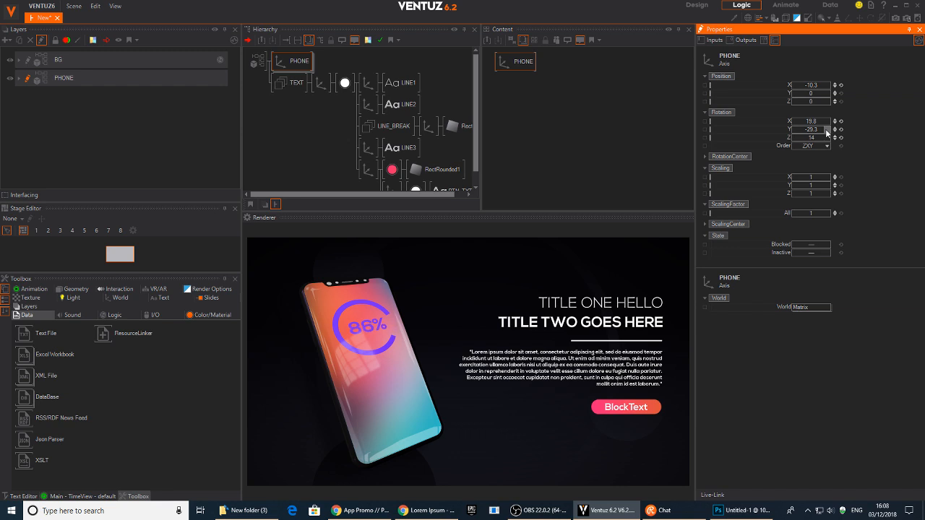
left_click(828, 131)
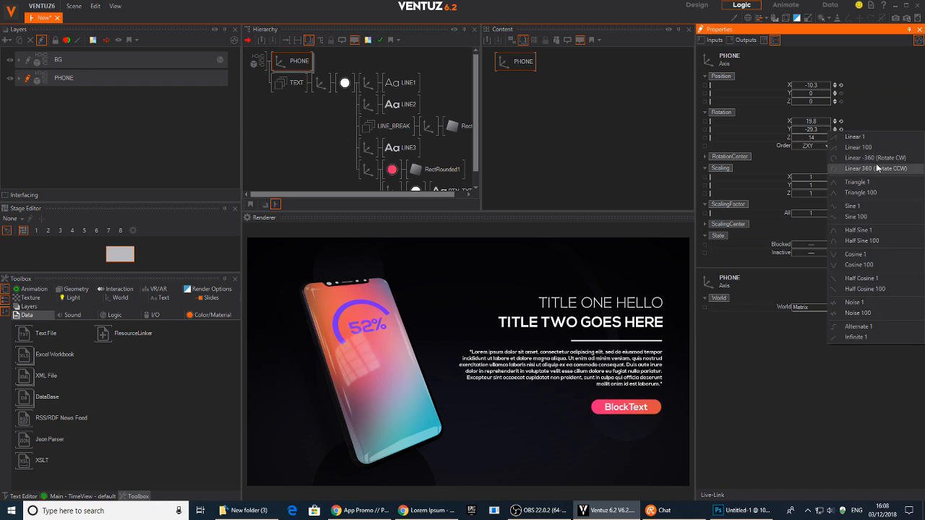
left_click(872, 231)
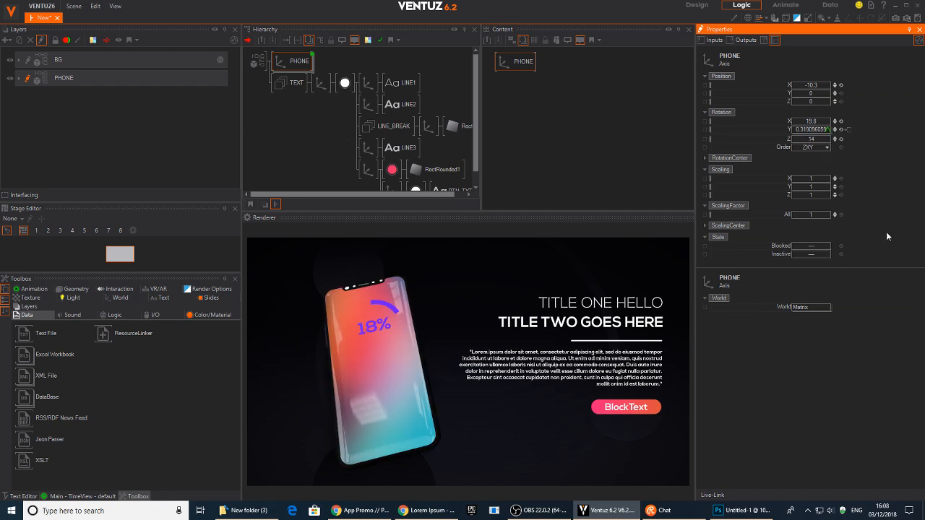
left_click(828, 130)
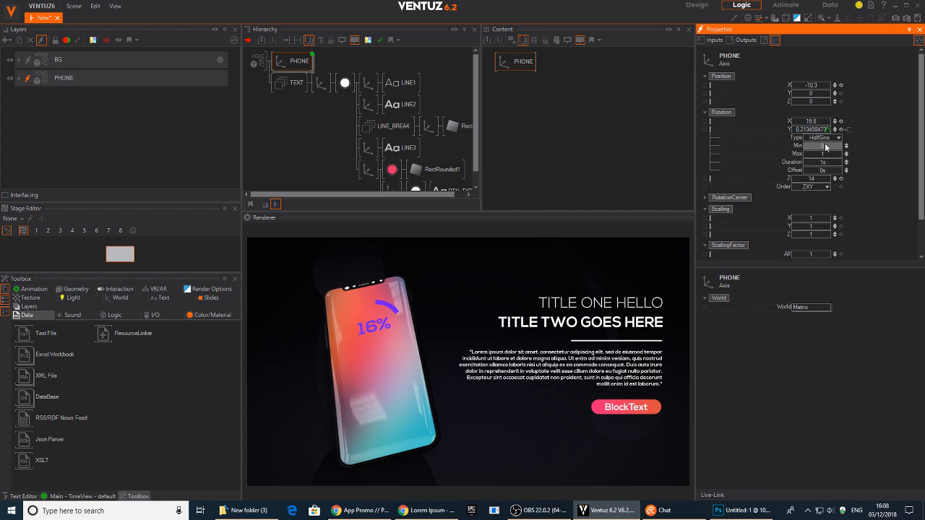
left_click_drag(825, 146, 844, 163)
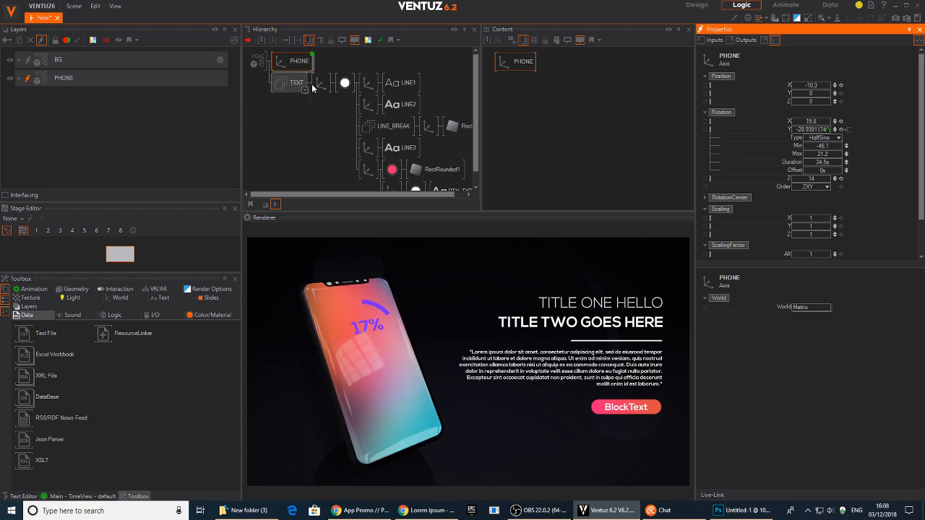
Reposition the PHONE axis to X -11.9, Y 0.5 and narrow its Y rotation animation to Min -16.3, Max 15.7.
left_click(294, 64)
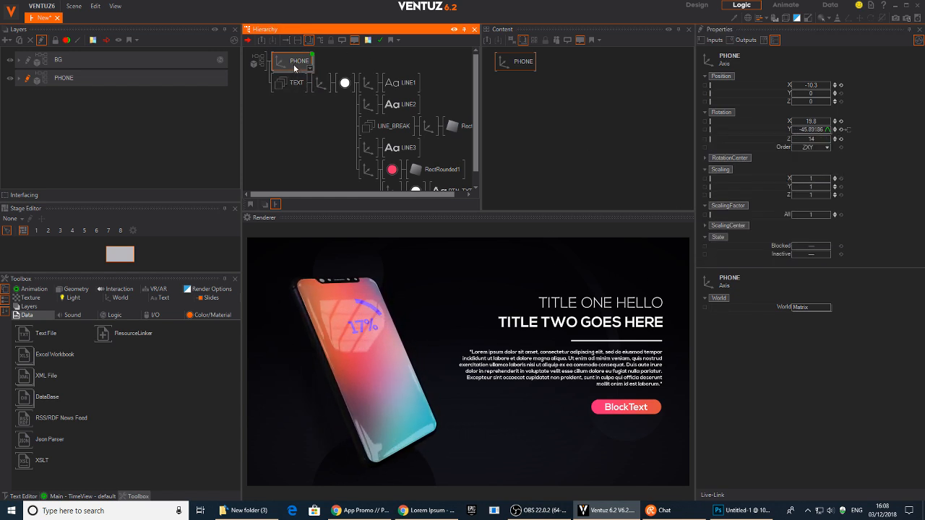
left_click(811, 93)
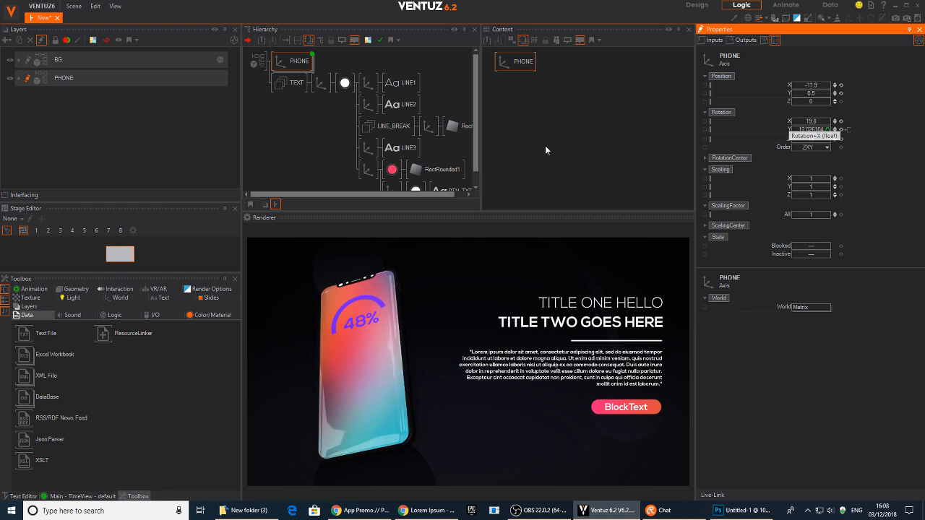
left_click(829, 130)
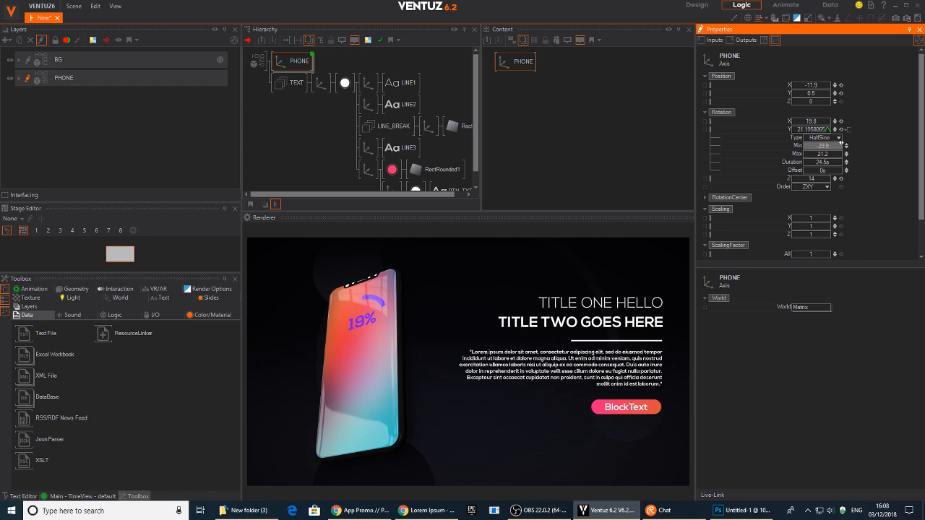
left_click_drag(803, 147, 838, 160)
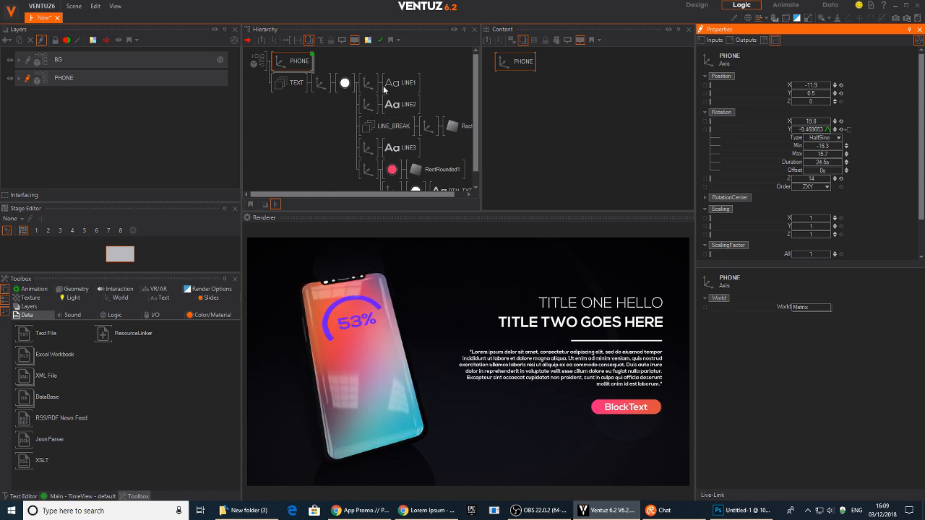
left_click(321, 138)
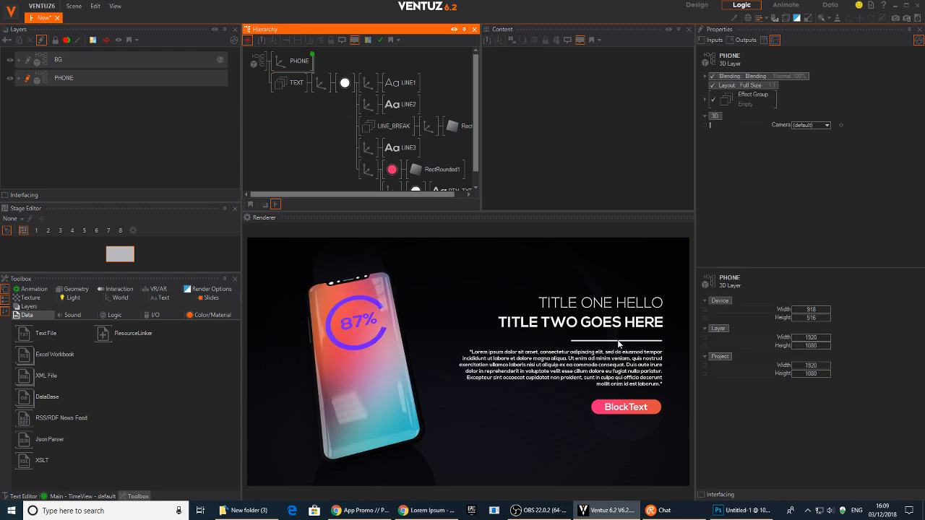
Insert a Scale text effect on the link between LINE2 and its Block Text node.
left_click(401, 82)
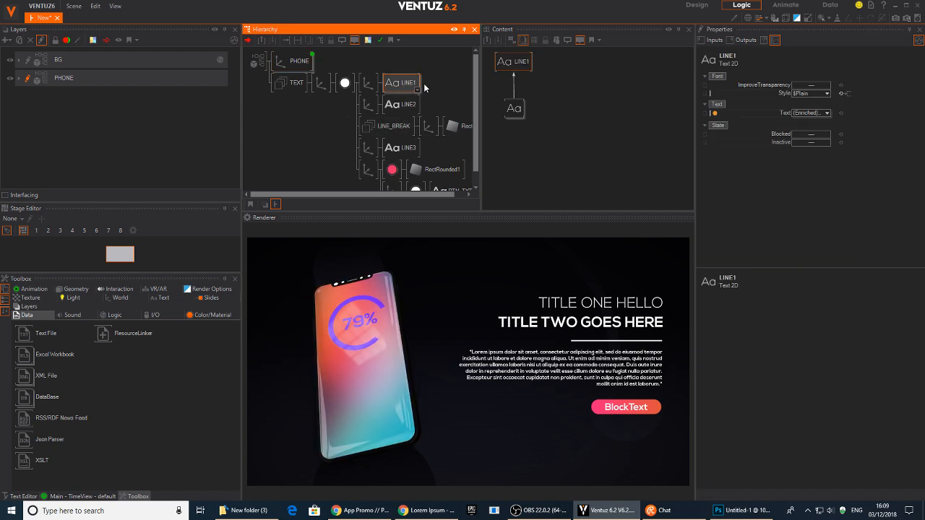
left_click(519, 132)
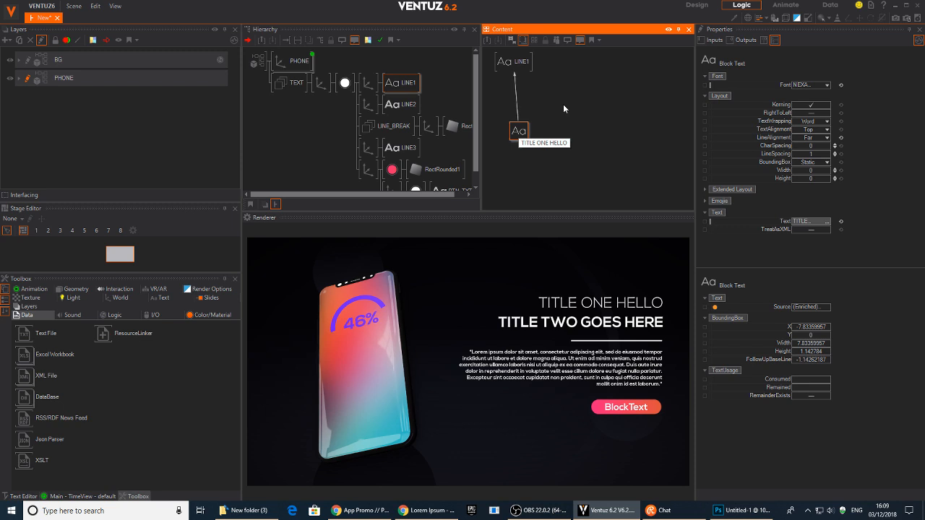
left_click(399, 105)
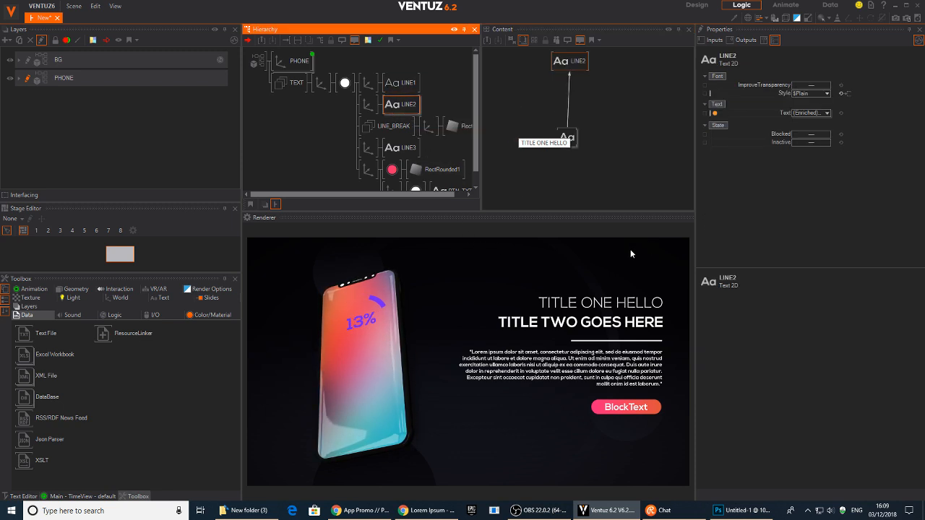
left_click_drag(568, 137, 567, 150)
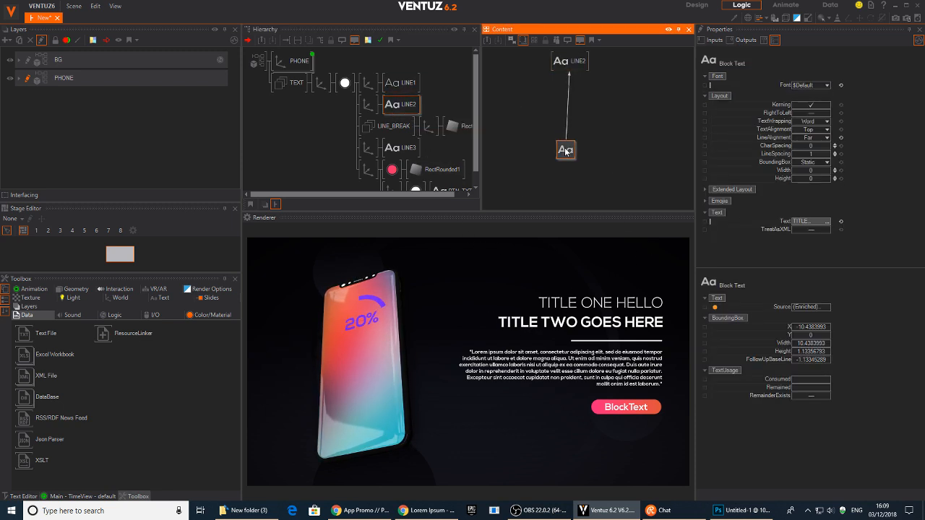
double_click(589, 109)
type("te")
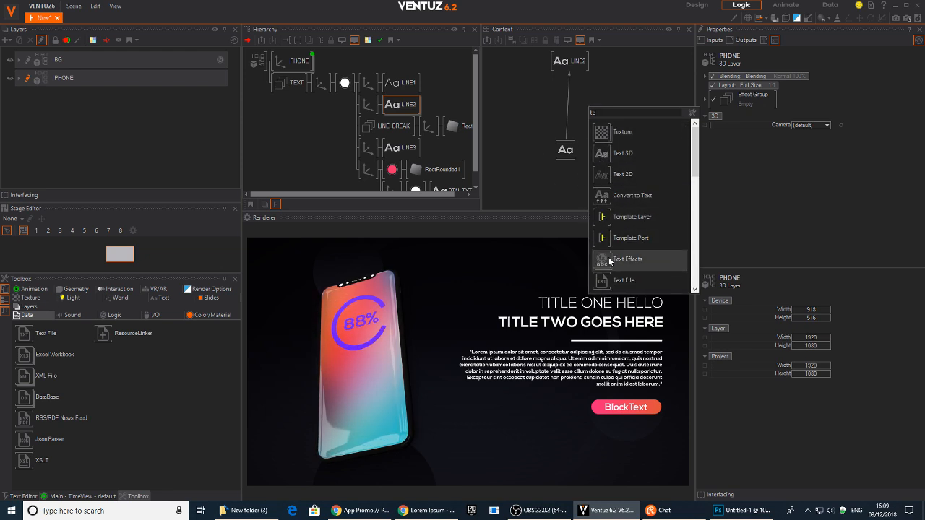
left_click_drag(609, 260, 598, 221)
left_click_drag(569, 107, 568, 103)
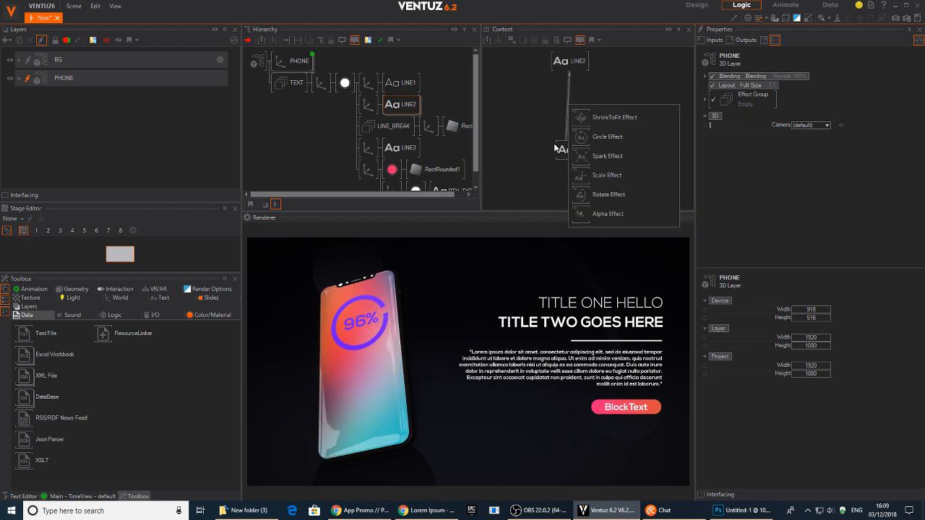
left_click(589, 177)
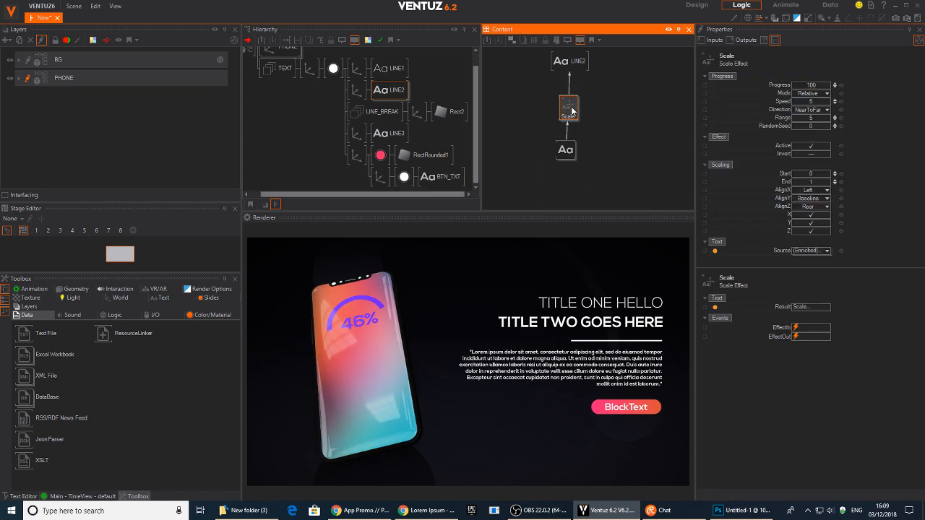
Set LINE2's Scale effect to Range 1 and Progress 82.2, with the scaling End value reset to its default.
mouse_move(817, 85)
left_mouse_down()
mouse_move(796, 84)
mouse_move(829, 84)
mouse_move(800, 84)
mouse_move(817, 85)
left_mouse_up()
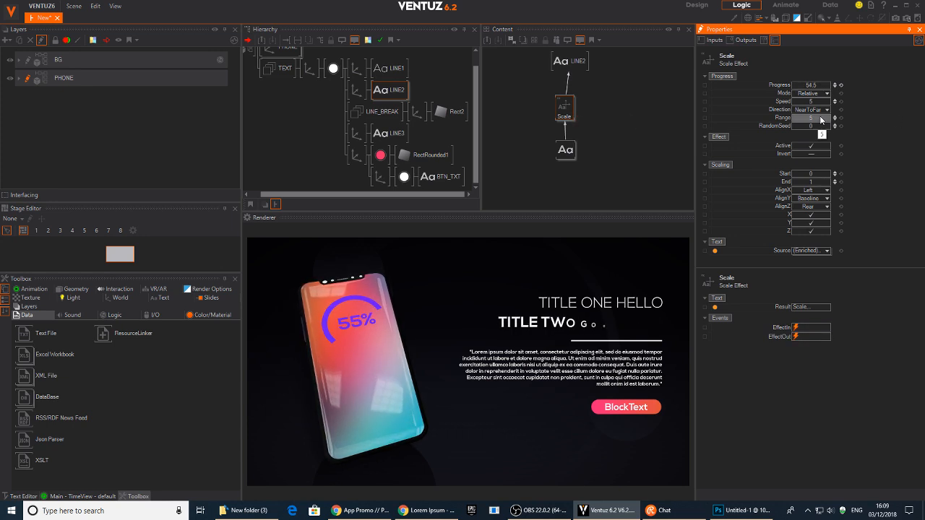
left_click_drag(813, 184, 815, 184)
left_click(841, 182)
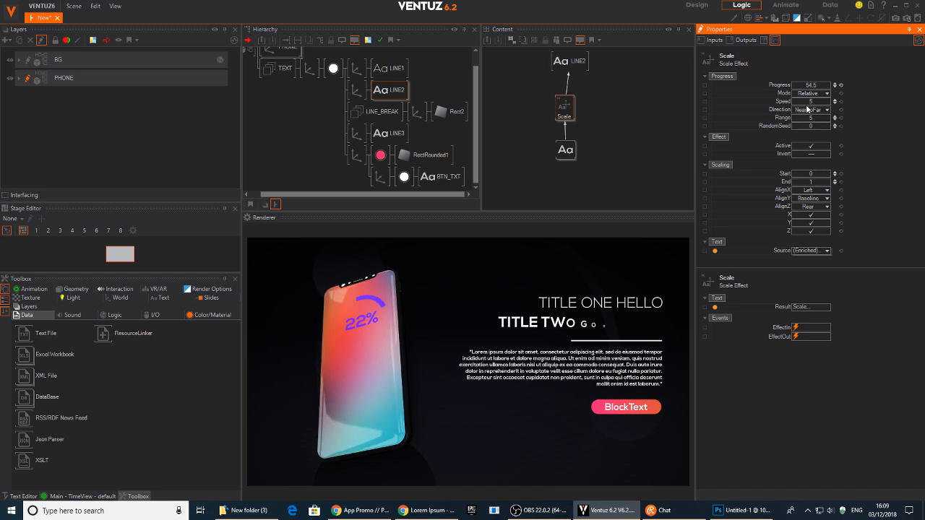
mouse_move(808, 121)
left_mouse_down()
mouse_move(832, 122)
mouse_move(792, 121)
mouse_move(804, 121)
left_mouse_up()
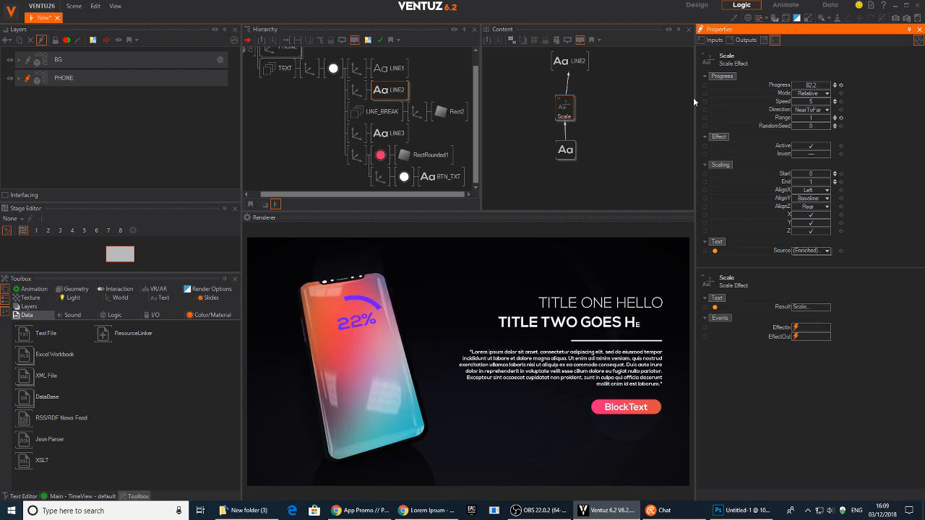
left_click(567, 112)
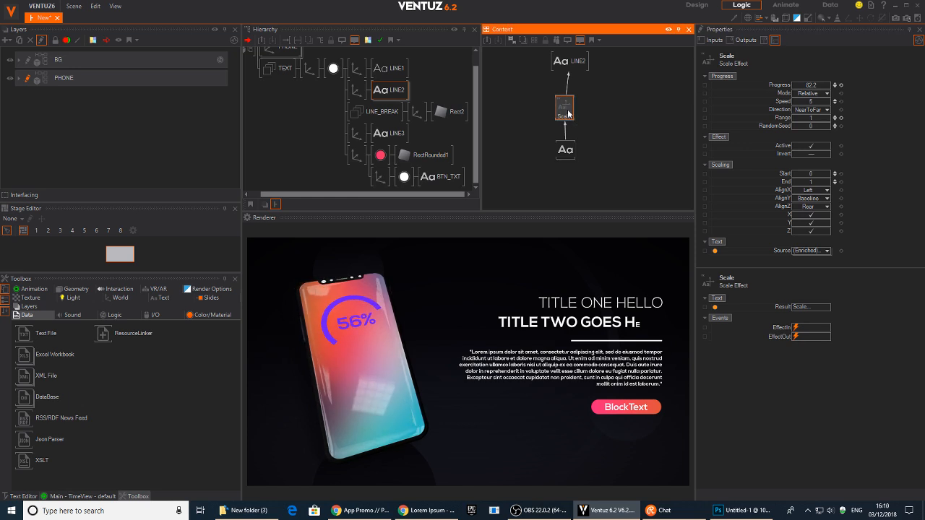
Replace the Scale effect between LINE2 and its Block Text with a Spark text effect.
key("Delete")
double_click(586, 113)
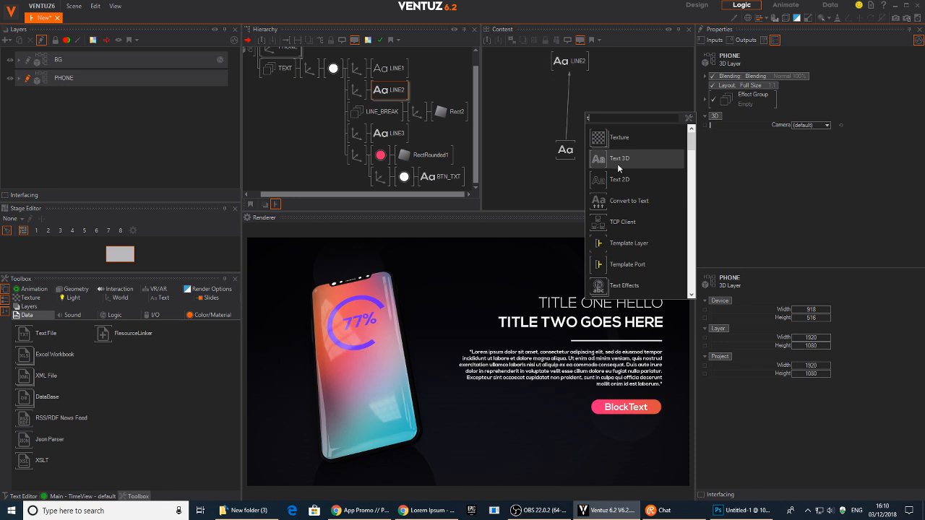
type("t")
left_click(601, 97)
double_click(601, 98)
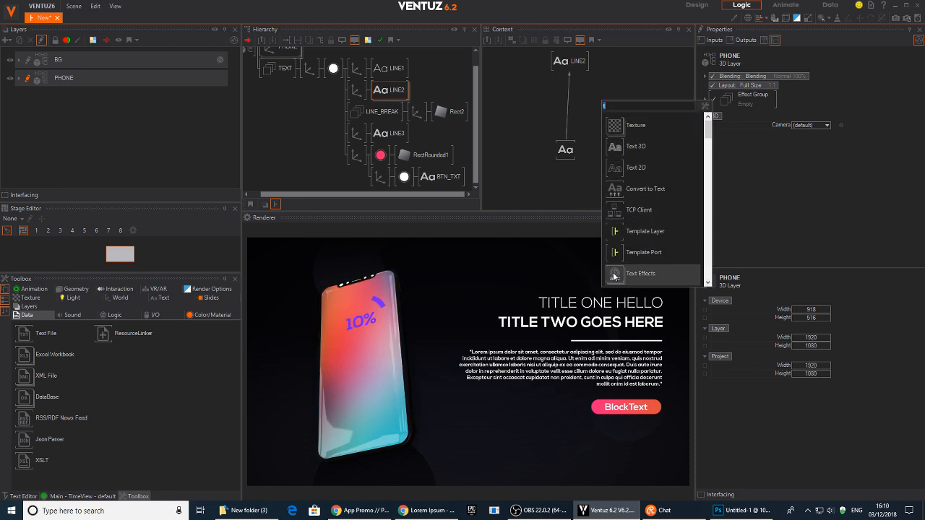
left_click(576, 119)
left_click(568, 101)
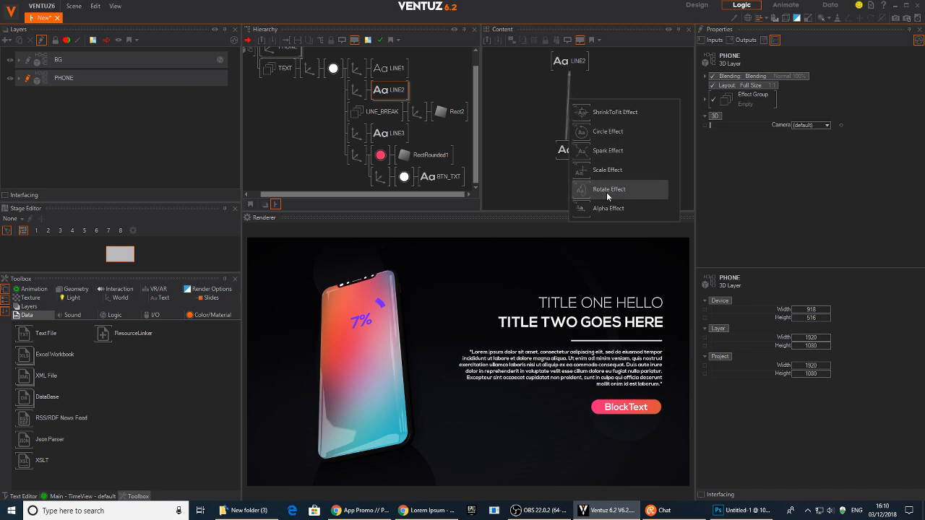
left_click(624, 149)
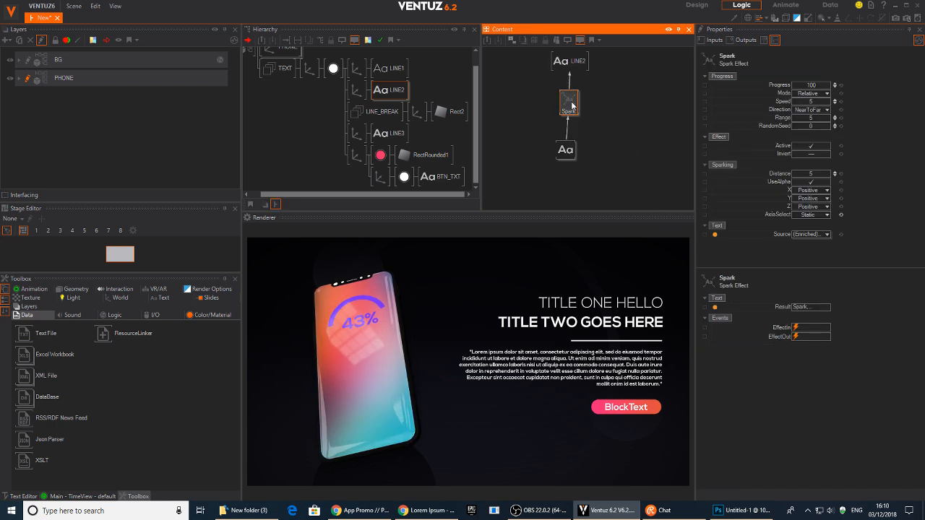
Set the Spark effect's X and Z axes to None and lower its Progress to 73.1.
left_click(826, 190)
left_click(816, 201)
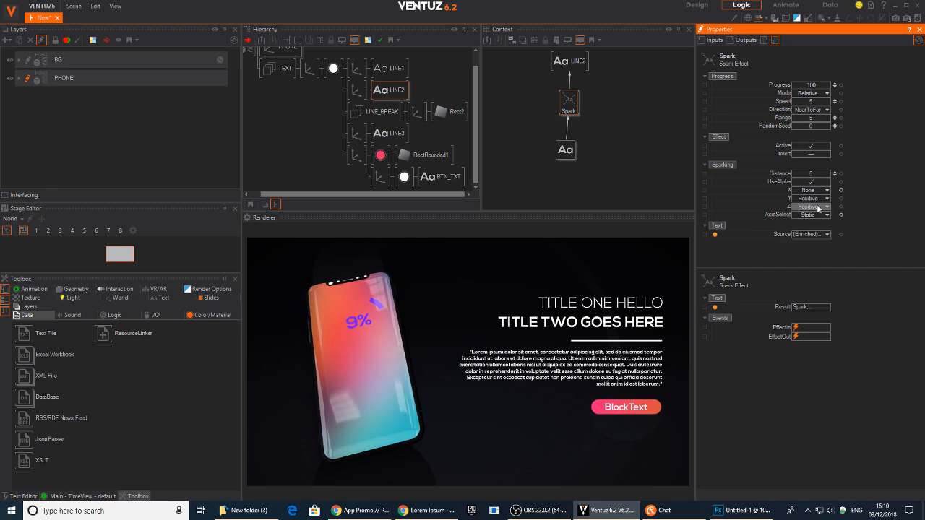
left_click(810, 207)
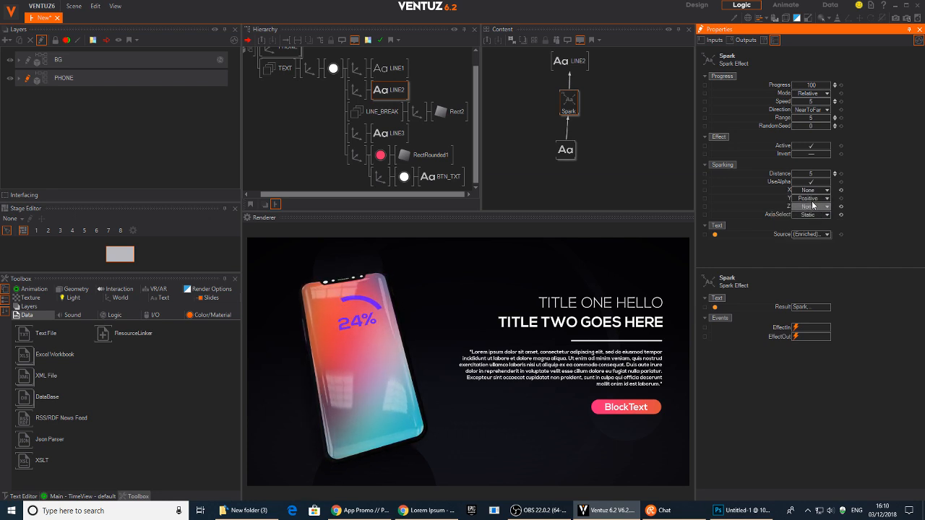
left_click(800, 204)
left_click_drag(832, 86, 825, 87)
Try the FarToNear direction on the Spark effect, scrub Progress to 91, and restore the direction to NearToFar.
left_click(817, 110)
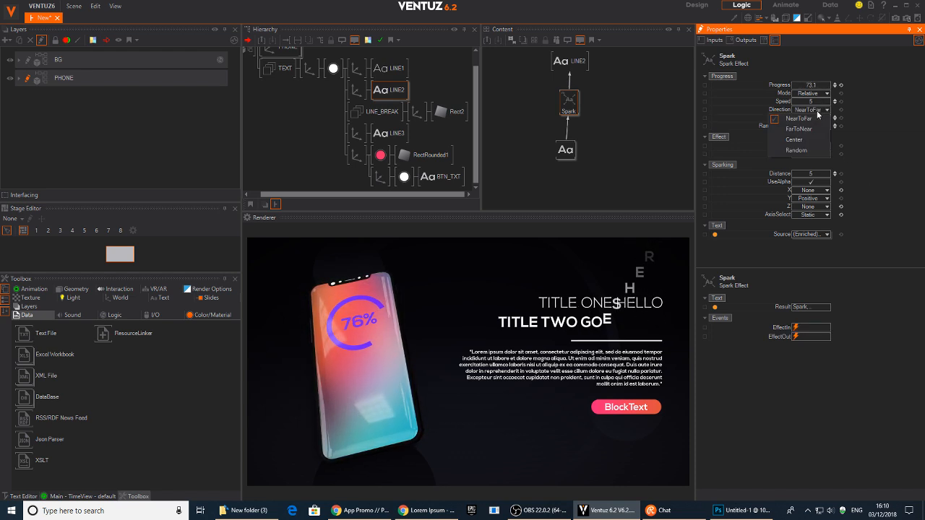
left_click(807, 130)
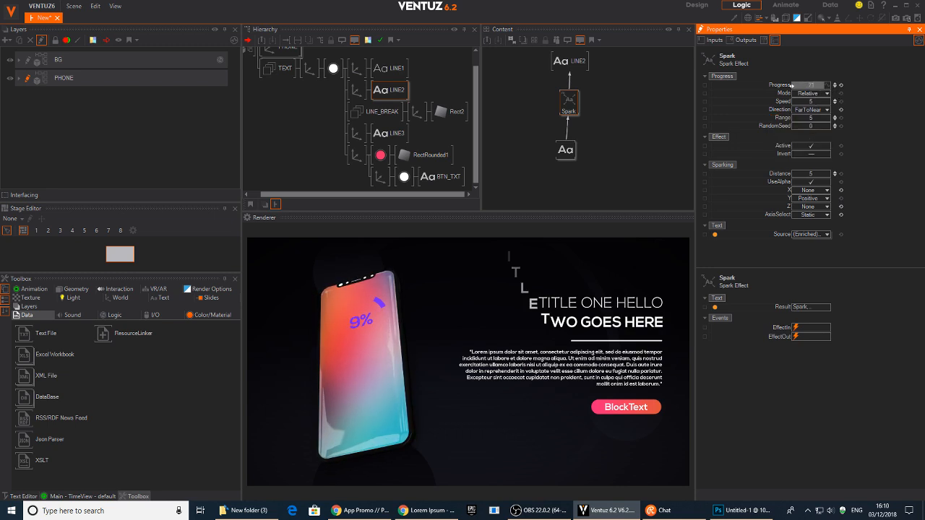
mouse_move(812, 87)
left_mouse_down()
mouse_move(777, 87)
mouse_move(830, 87)
mouse_move(812, 88)
left_mouse_up()
left_click(812, 109)
left_click(807, 119)
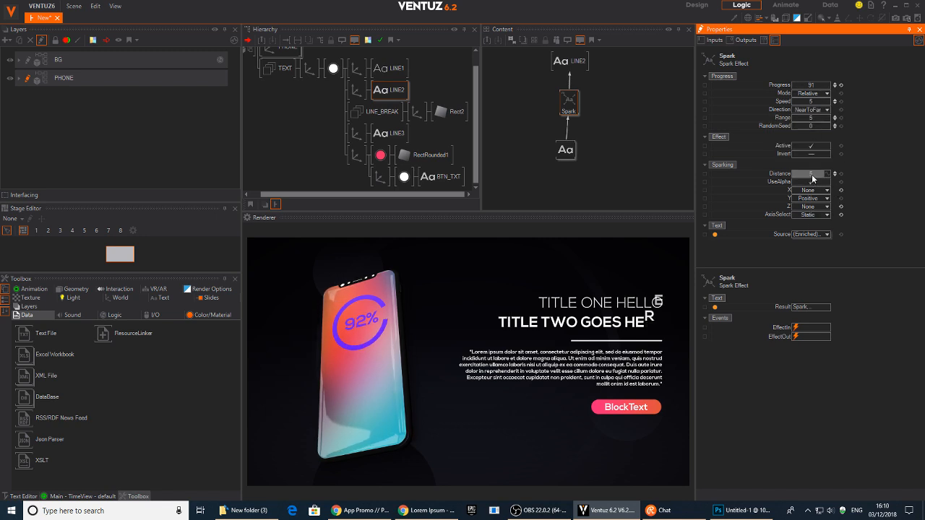
Try a Spark Distance of 0 and 0.1, previewing the letter fade at Progress 51.5.
left_click_drag(812, 175, 792, 174)
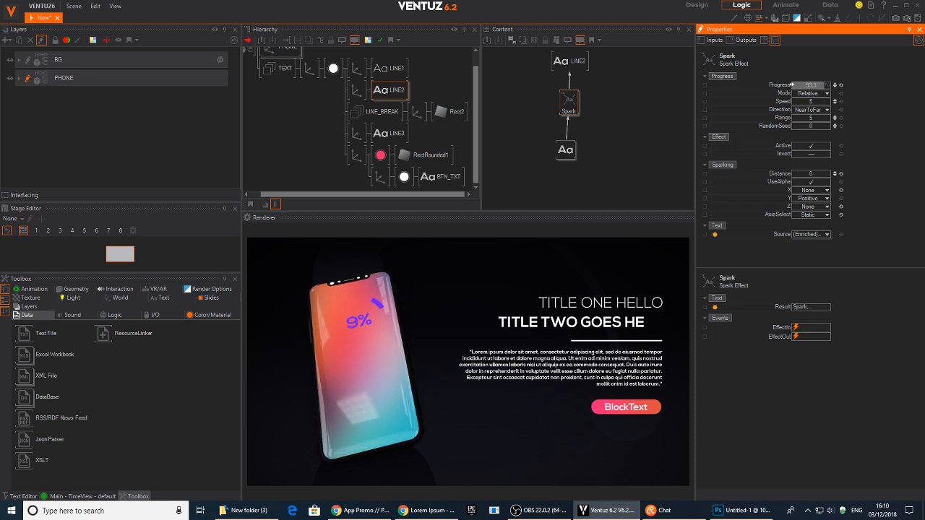
left_click(835, 173)
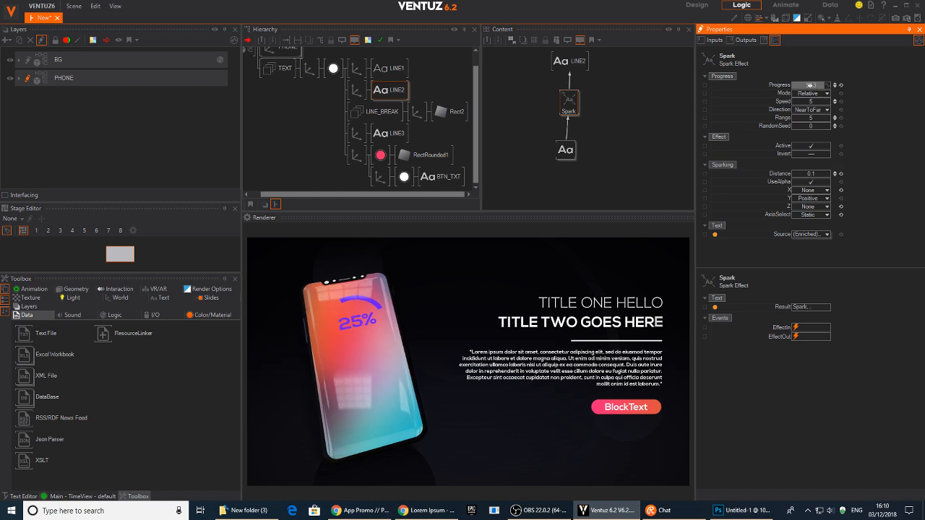
left_click(819, 157)
left_click(817, 154)
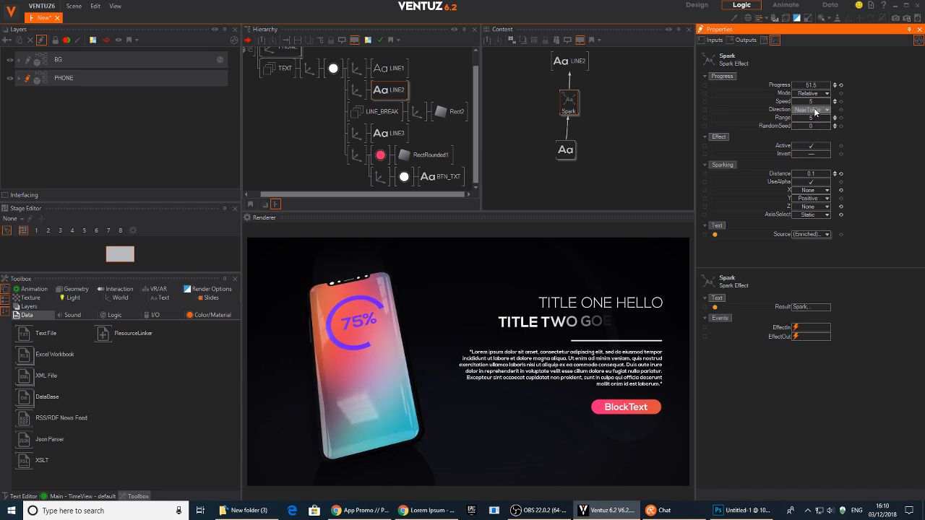
Set the Spark effect's Y axis to Negative, reset Distance to its default, and bring Progress to 54.7.
left_click(821, 202)
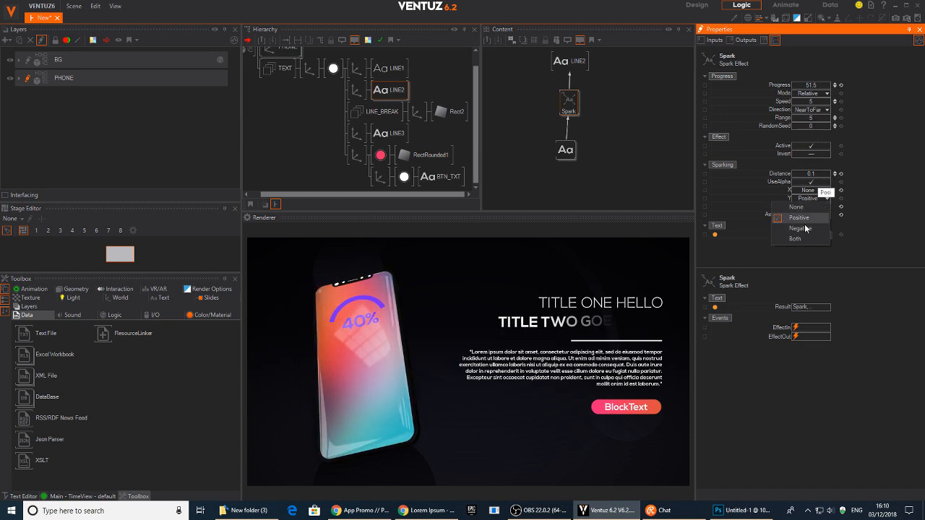
left_click(801, 228)
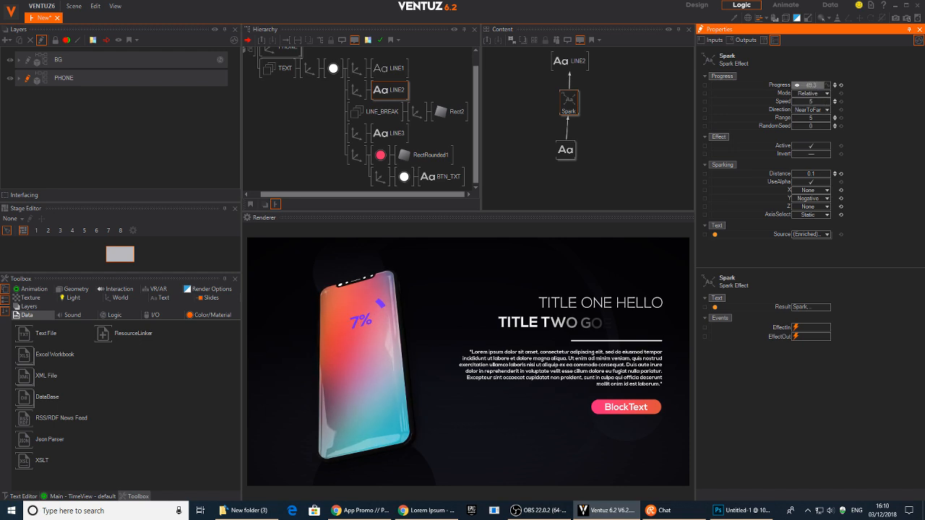
left_click_drag(797, 85, 793, 84)
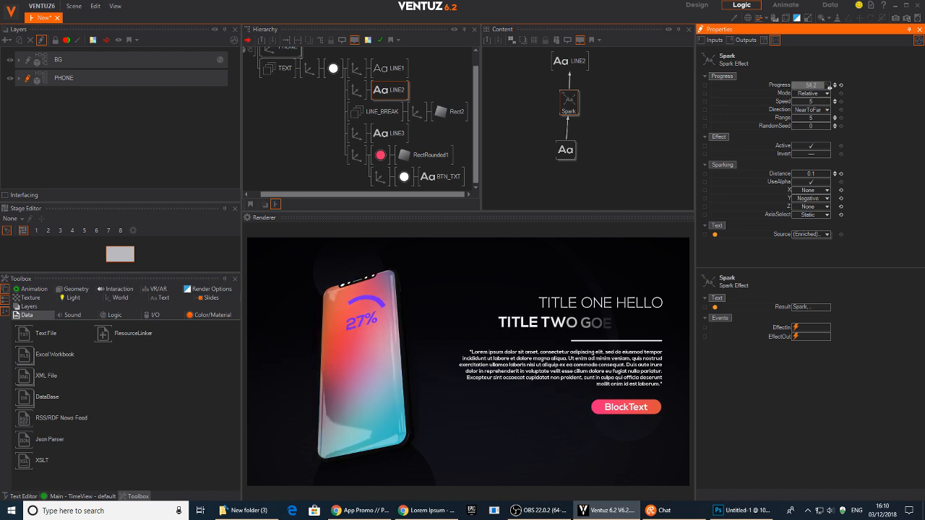
left_click(841, 175)
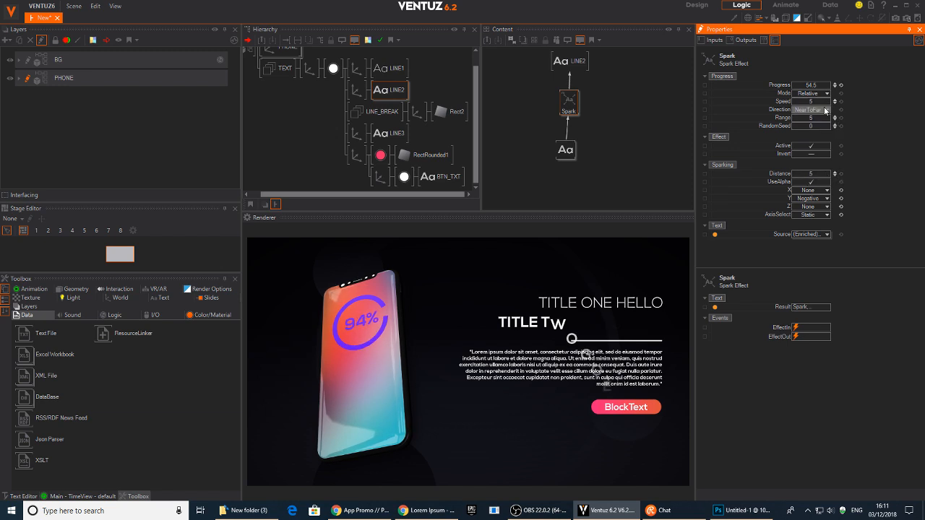
mouse_move(801, 85)
left_mouse_down()
mouse_move(791, 88)
mouse_move(830, 87)
mouse_move(809, 87)
left_mouse_up()
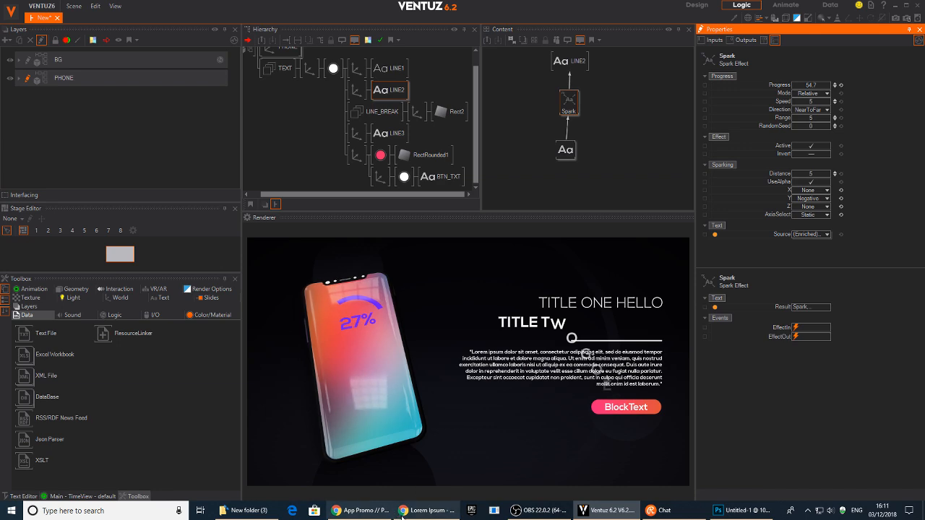
Switch to the browser, replay the App Promo video to examine how the scene's titles animate, and return to Ventuz.
left_click(426, 511)
left_click(423, 513)
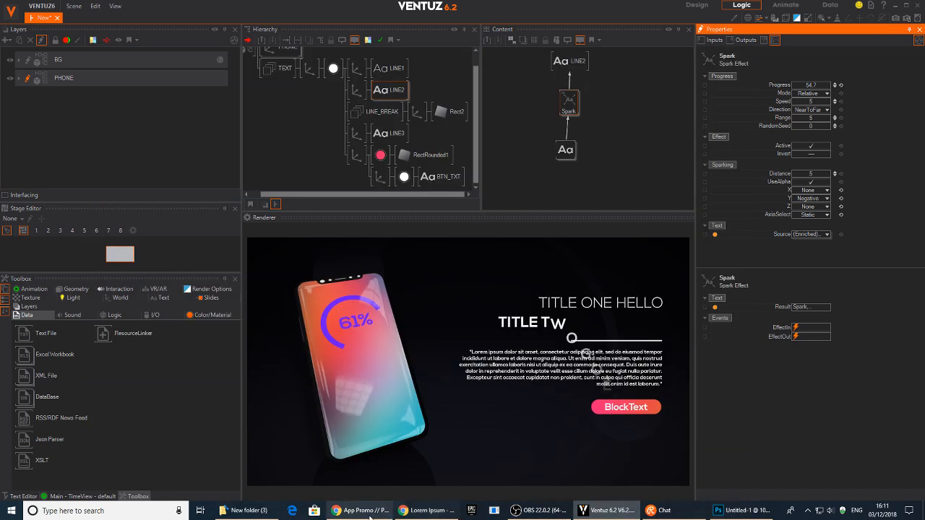
left_click(360, 511)
left_click(468, 270)
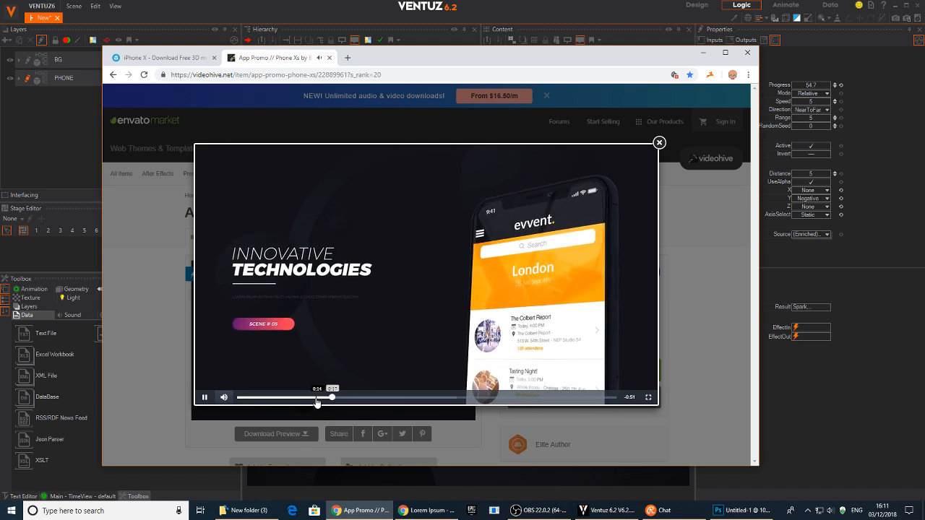
left_click(320, 398)
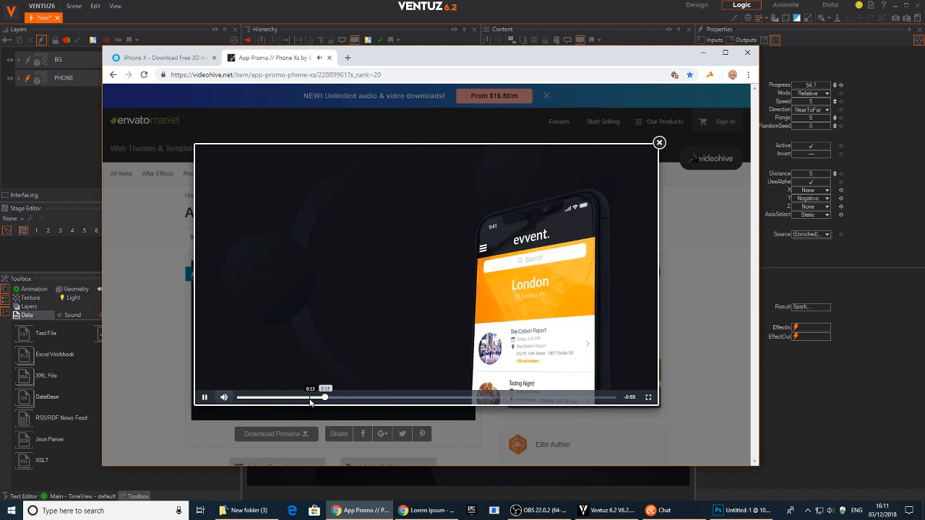
left_click(310, 399)
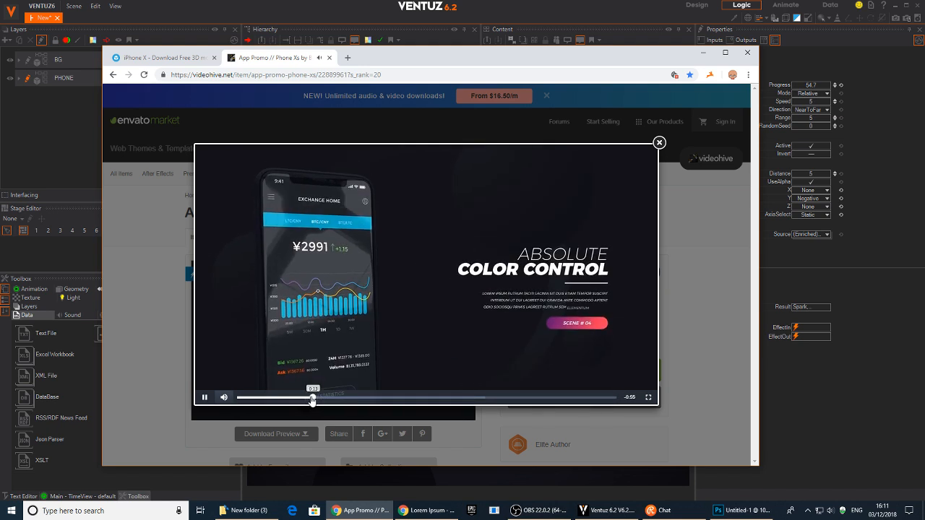
left_click(301, 398)
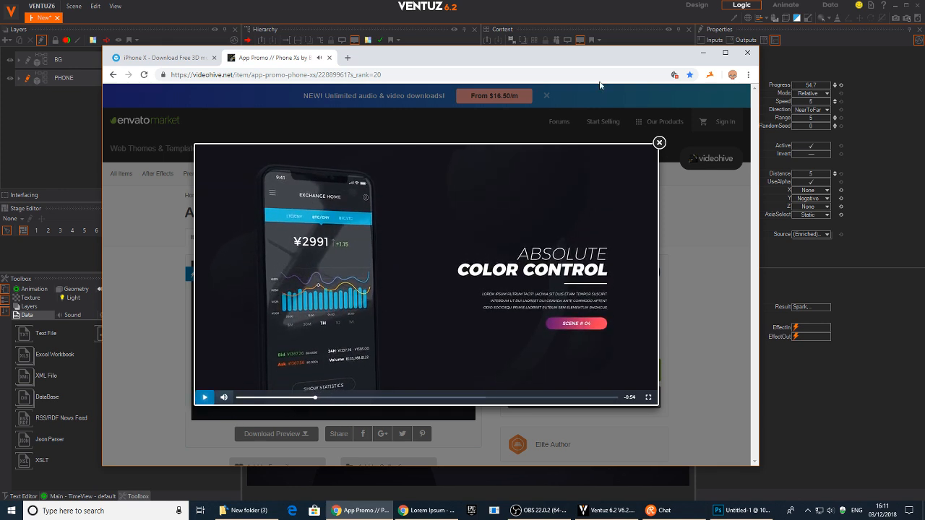
left_click(591, 9)
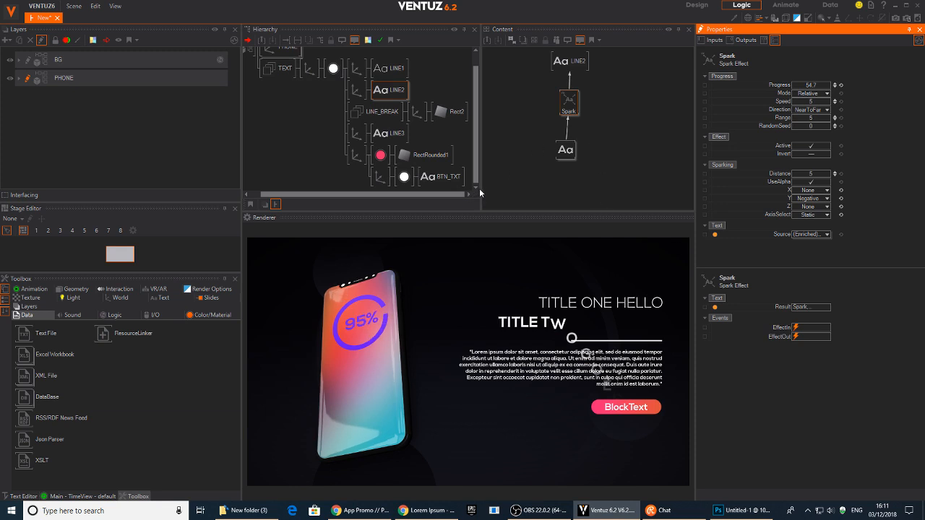
Raise the Progress of LINE2's Spark effect to 80.9.
left_click(389, 89)
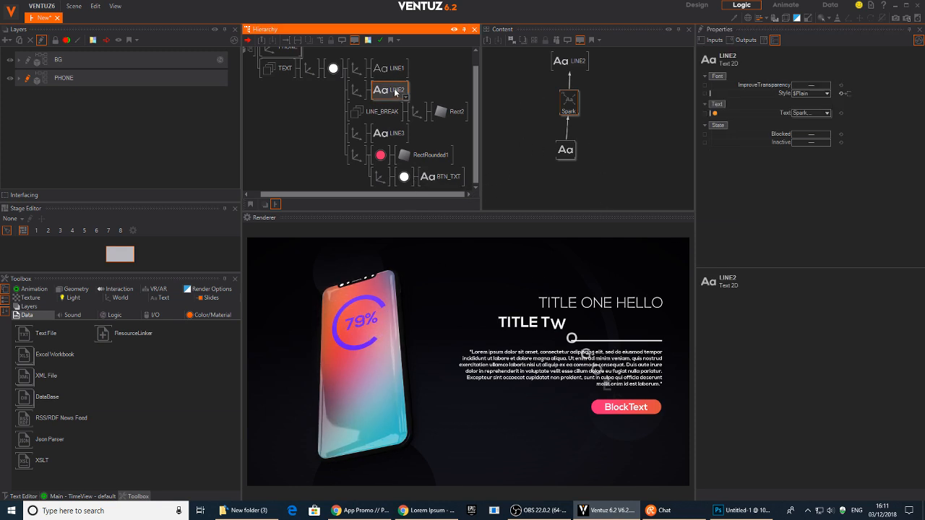
left_click(568, 101)
left_click_drag(835, 85, 828, 90)
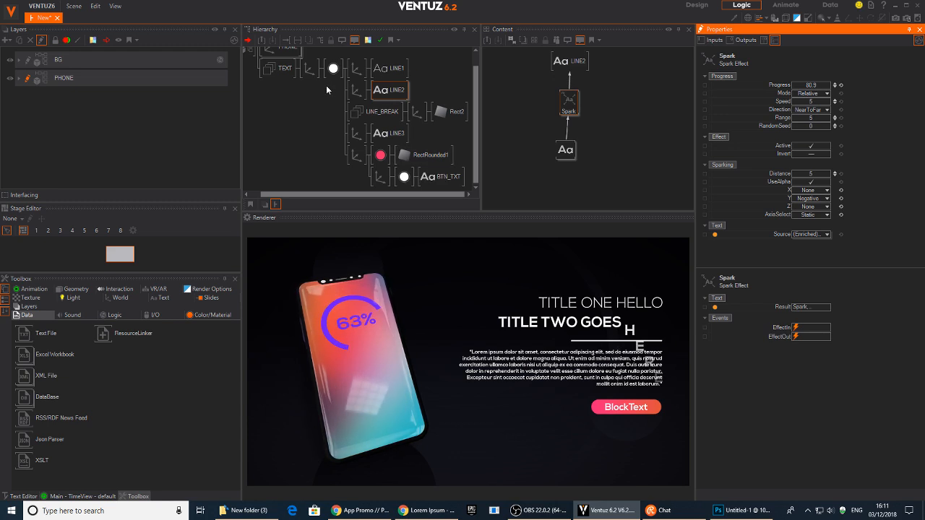
Shift the LINE2 axis slightly to the right along X.
left_click(354, 90)
left_click(356, 90)
left_click_drag(829, 85, 646, 101)
Try the Text font preset on LINE2's Block Text and switch it to the Headline preset.
left_click(389, 90)
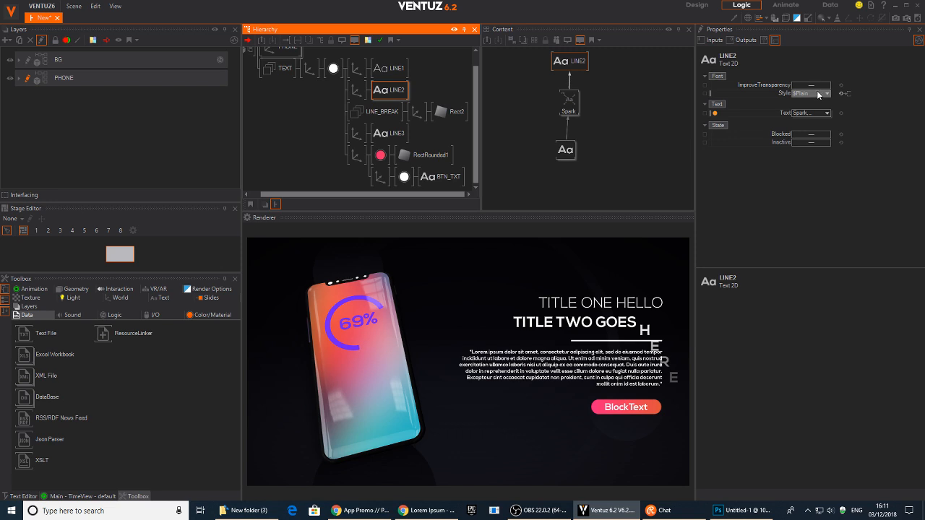
left_click(563, 153)
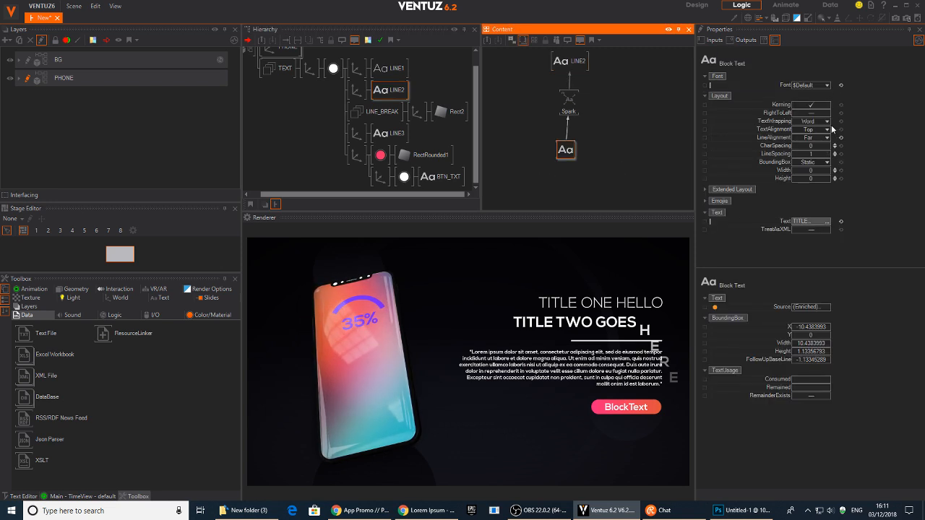
left_click(827, 85)
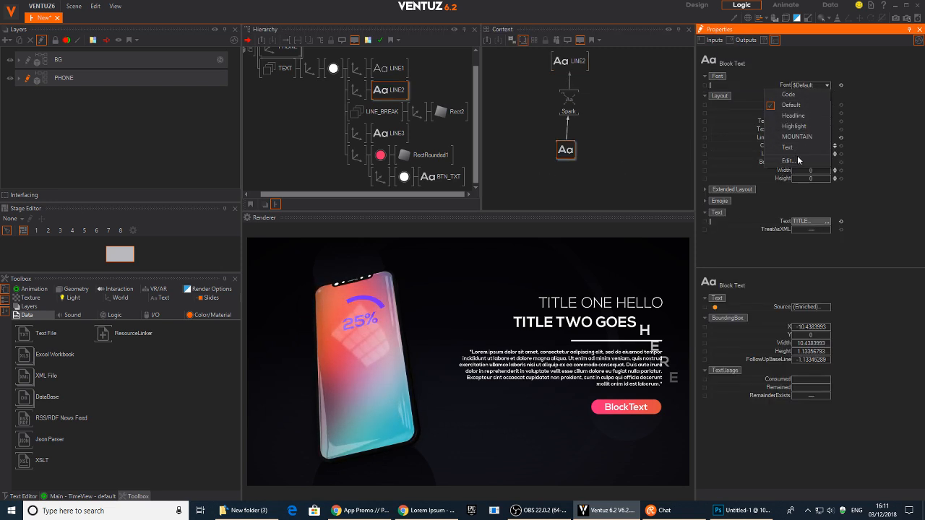
left_click(798, 147)
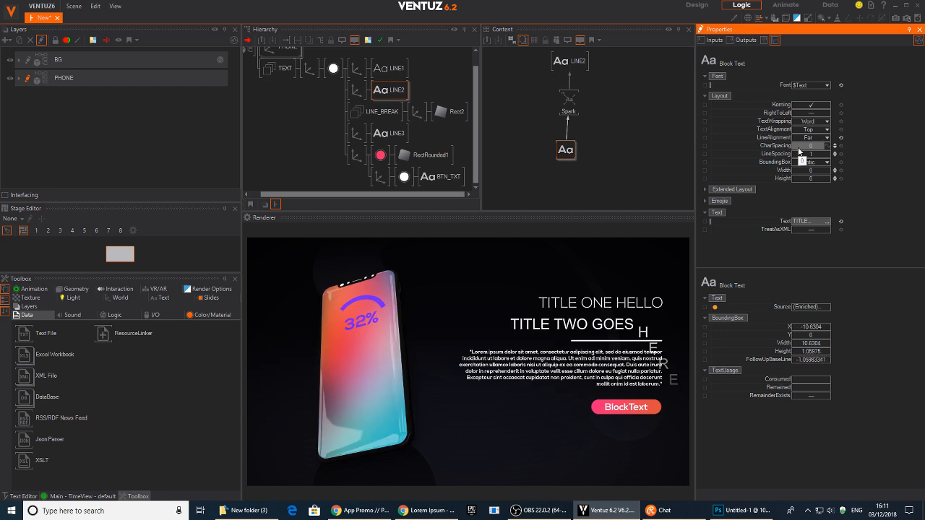
left_click(827, 86)
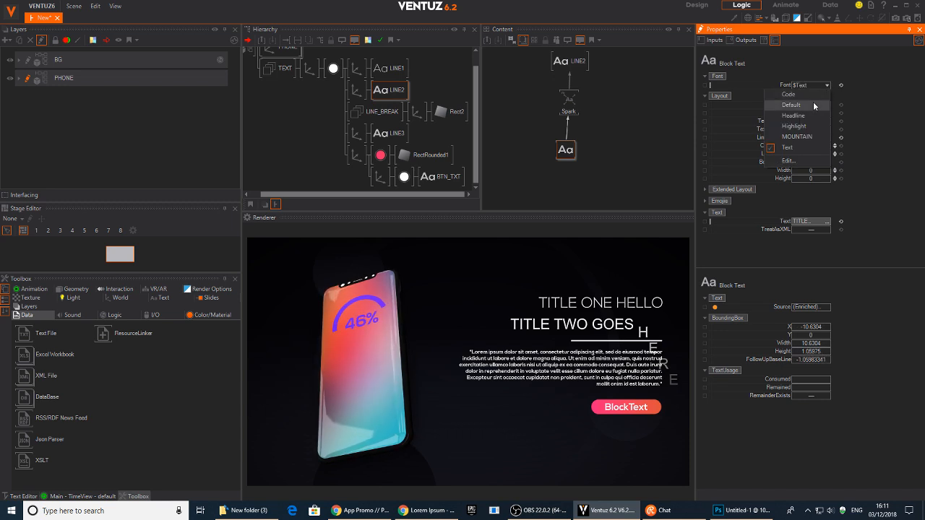
left_click(810, 115)
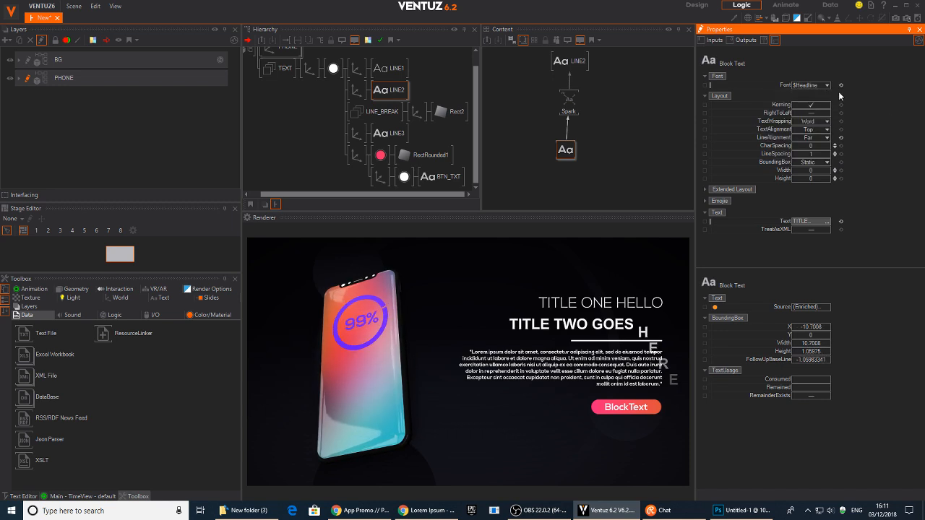
Set the font of LINE2's Block Text to DejaVu Sans SemiCondensed Bold from the project fonts, leaving the Headline preset unsaved.
left_click(828, 85)
left_click(792, 182)
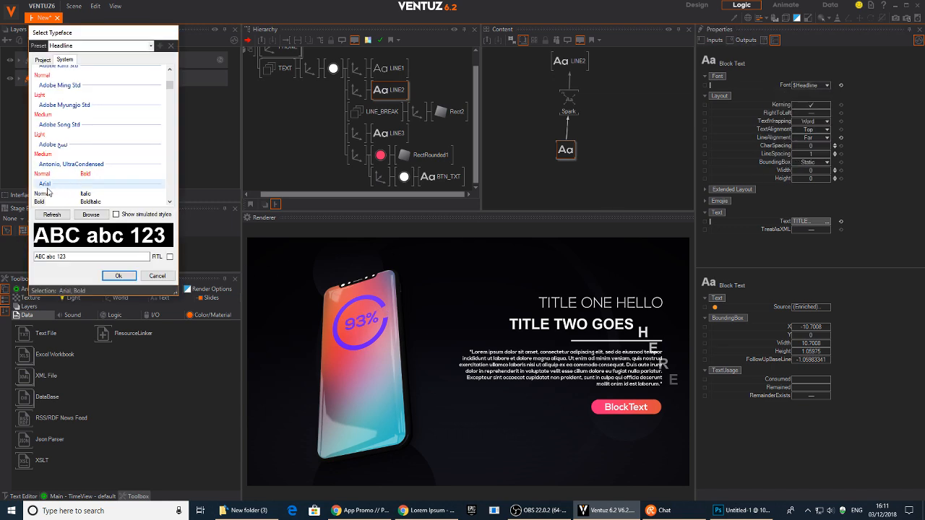
left_click(43, 59)
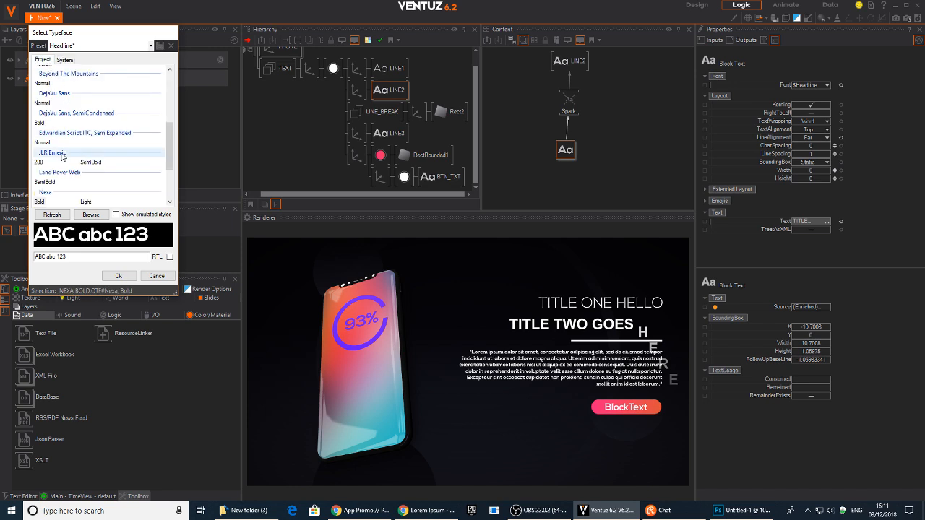
left_click(39, 123)
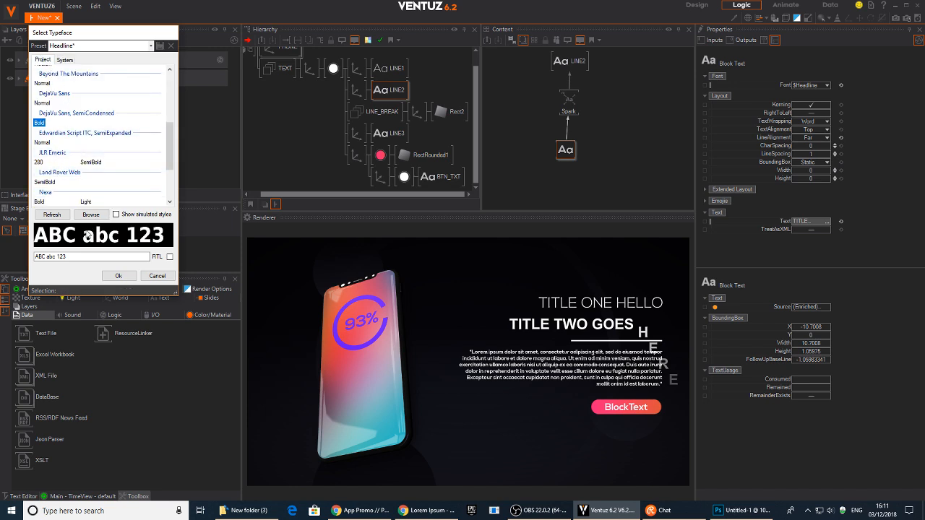
left_click(116, 276)
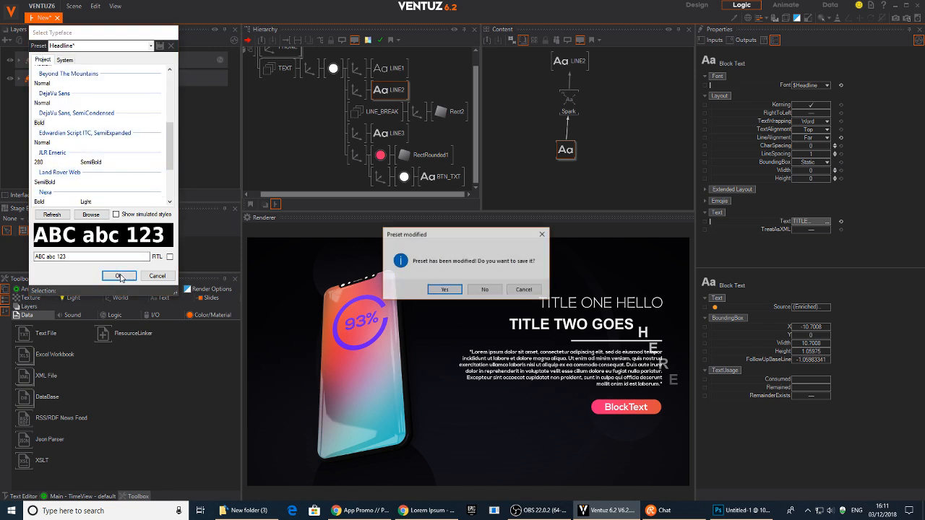
left_click(483, 290)
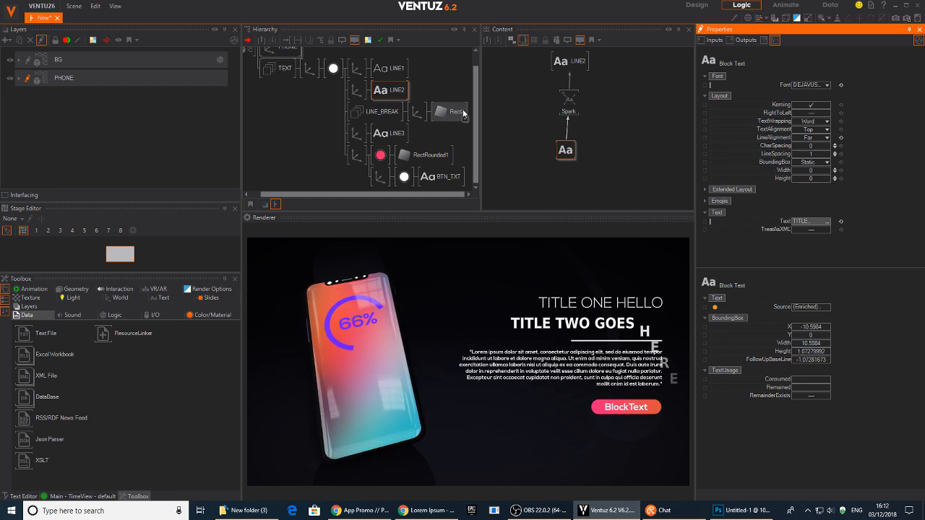
Shift LINE1's axis to X 16.53 and lower the Progress of LINE2's Spark effect to 62.2.
left_click(356, 68)
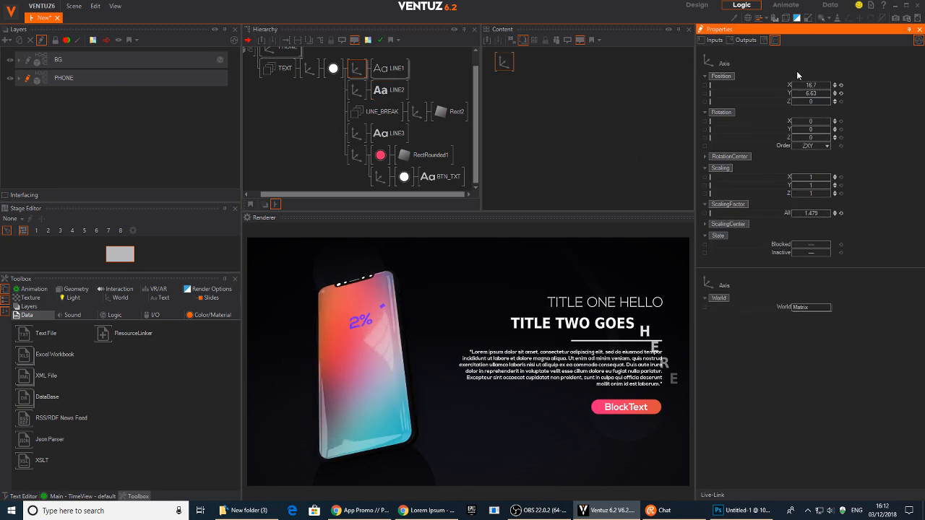
left_click(397, 90)
left_click(569, 101)
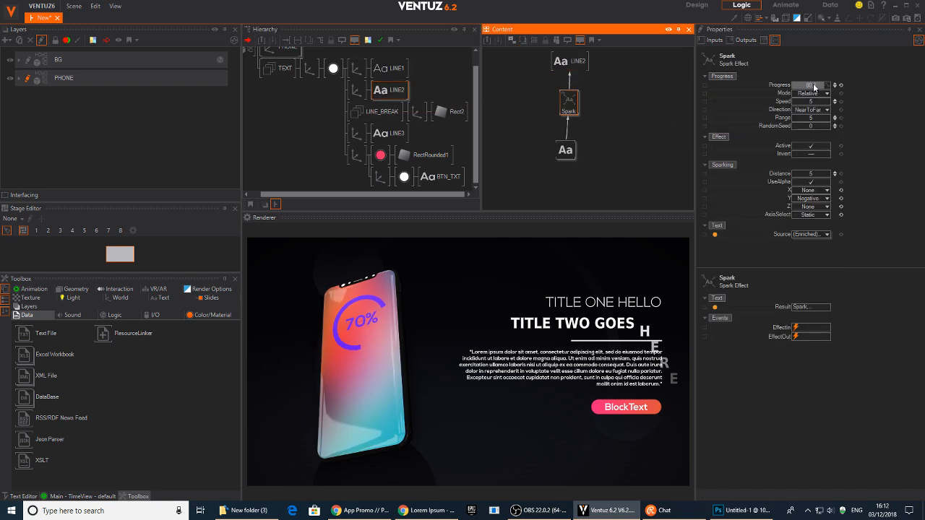
left_click_drag(814, 87, 795, 85)
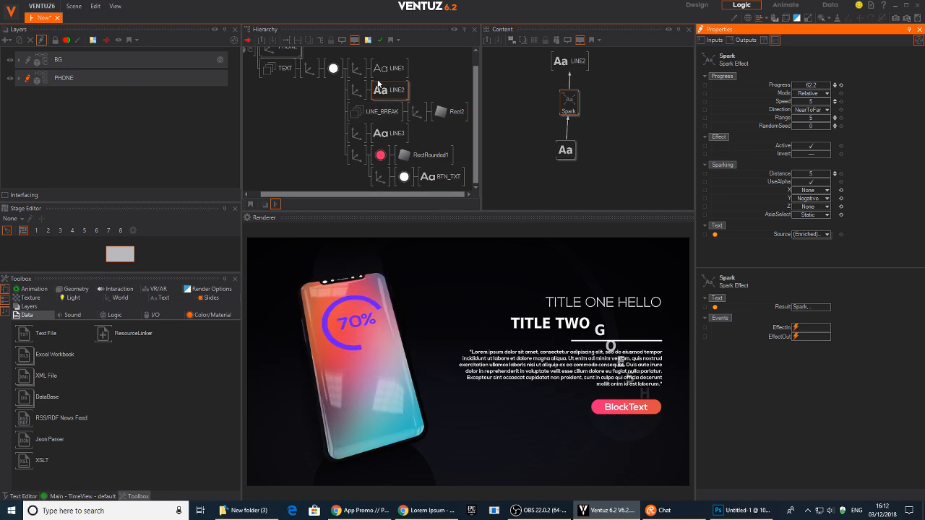
Lower LINE1's axis to a Y position of 6.25, bringing the first title closer to the second.
left_click(358, 70)
mouse_move(816, 94)
left_mouse_down()
mouse_move(793, 90)
mouse_move(830, 91)
mouse_move(820, 96)
left_mouse_up()
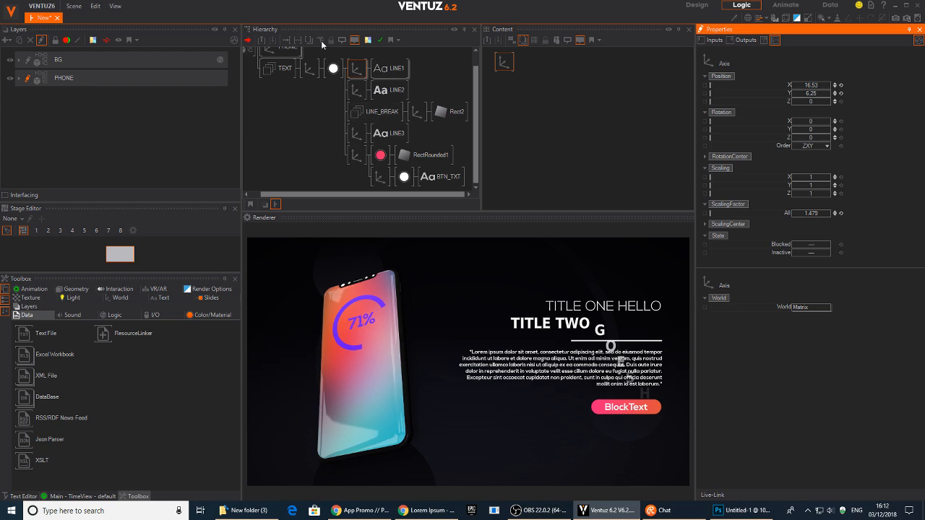
left_click(388, 68)
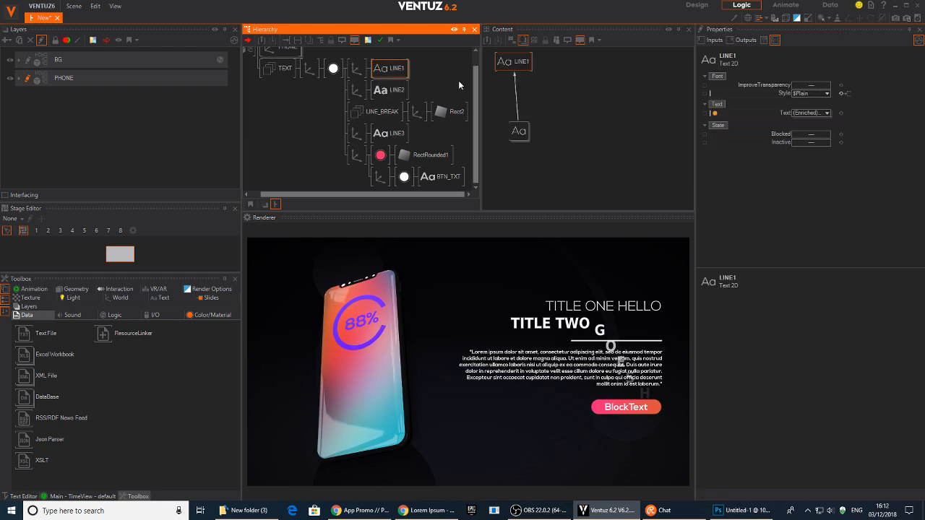
Add an Axis named mask2 to the TEXT group directly before LINE2's axis.
left_click(374, 92)
double_click(332, 95)
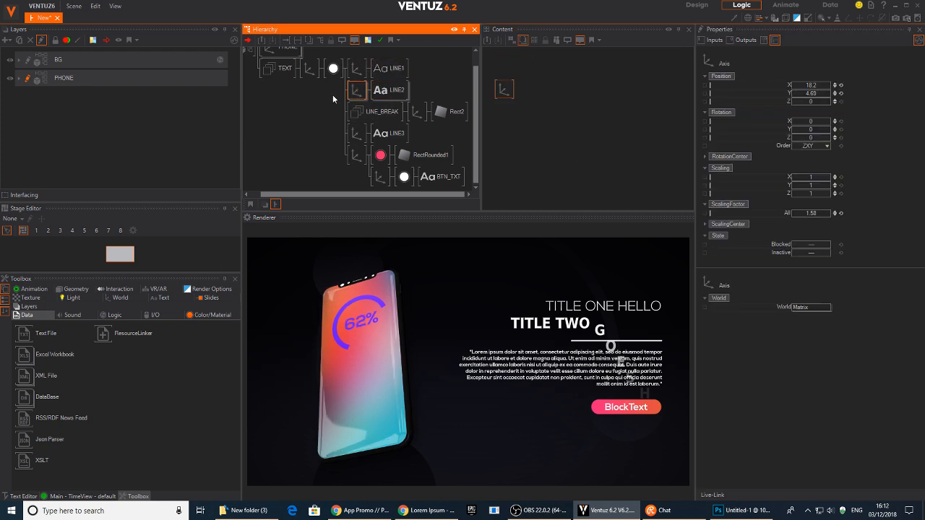
type("ax")
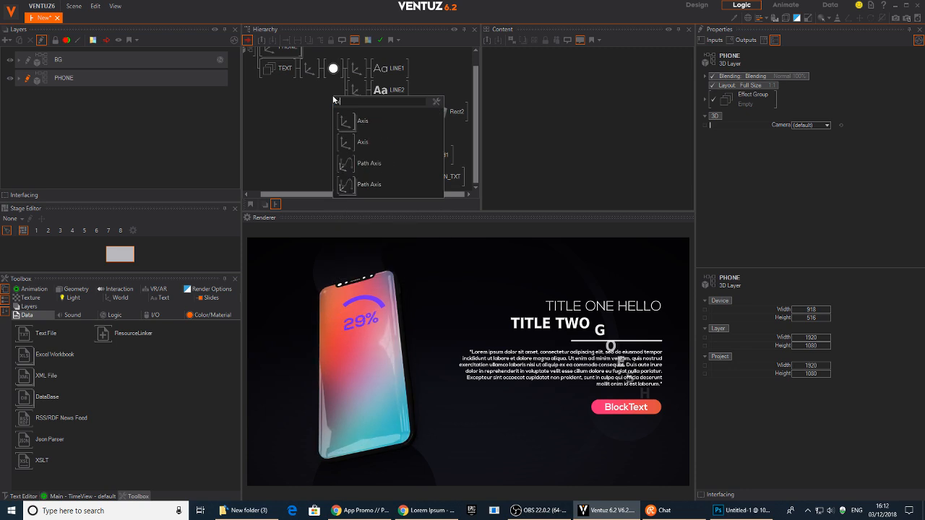
left_click(344, 123)
left_click(358, 88)
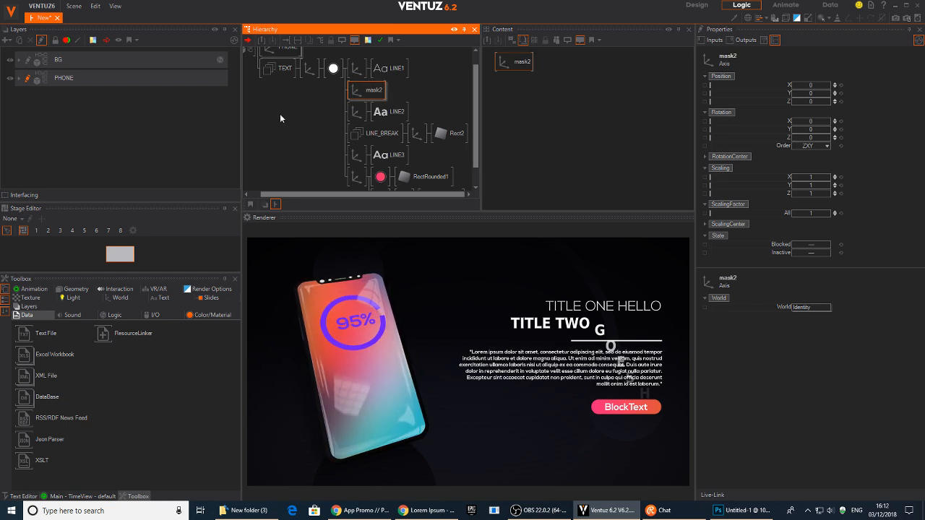
Attach a Rectangle geometry to the mask2 axis.
left_click(401, 93)
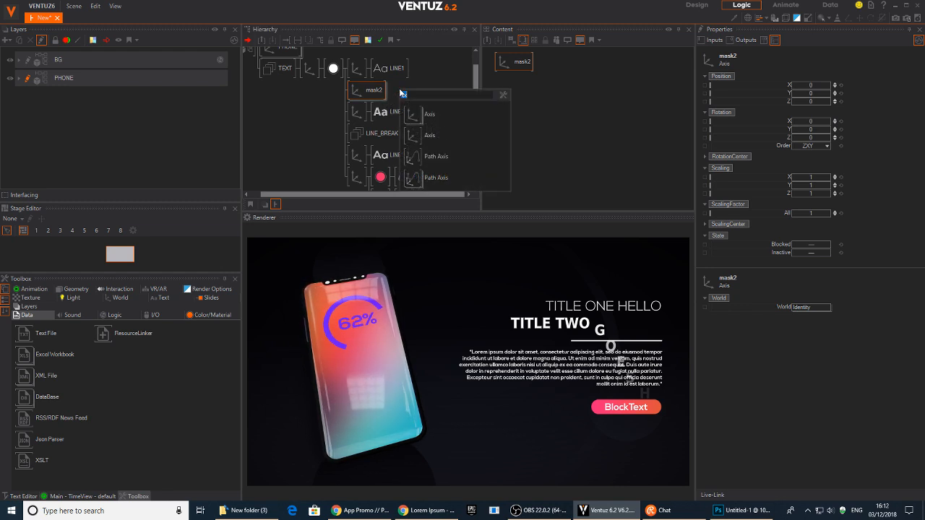
type("re")
left_click(411, 133)
Enlarge the mask rectangle into a wide bar over the second title and position mask2 at X 8.71, Y 3.26.
left_click(394, 93)
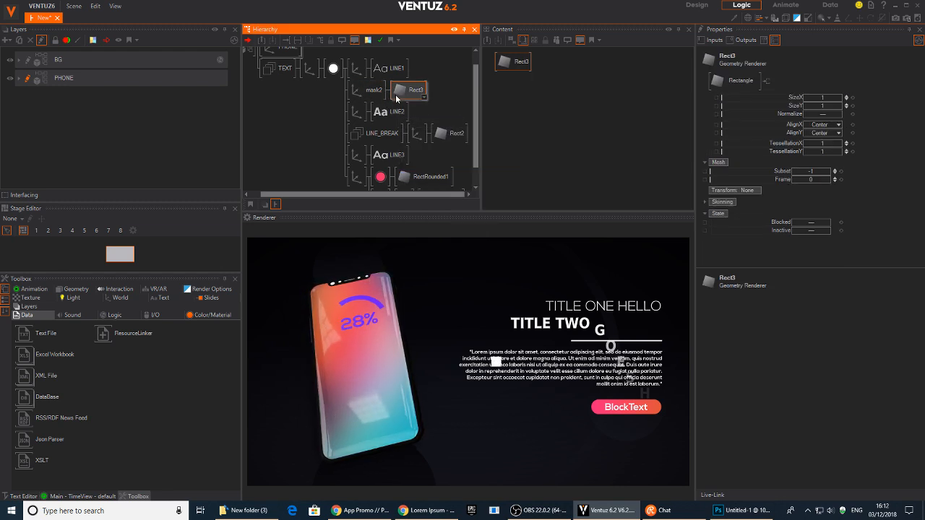
left_click_drag(815, 99, 830, 85)
left_click(373, 89)
Insert a Stencil Set node before mask2 and a Stencil Test node before LINE2's axis.
type("s")
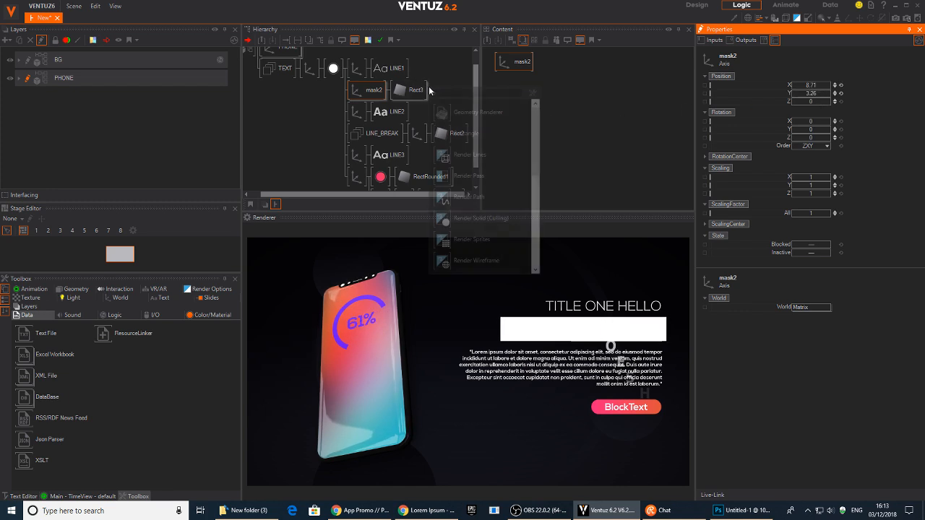
type("te")
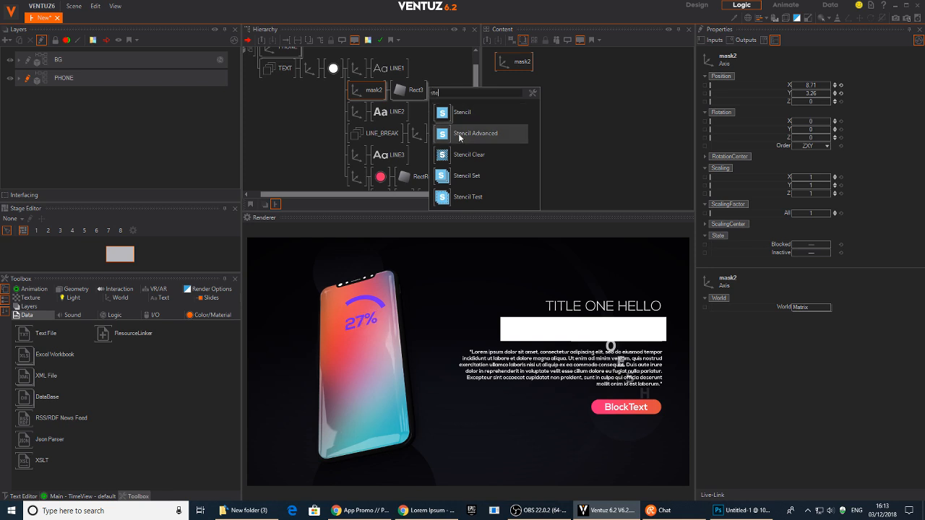
left_click_drag(438, 182, 356, 97)
key("Tab")
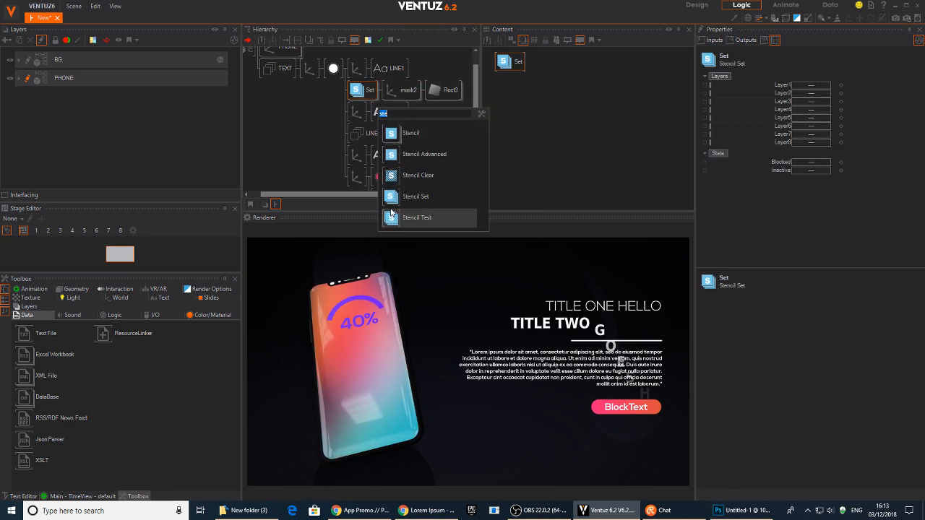
left_click_drag(389, 177, 354, 90)
key("Tab")
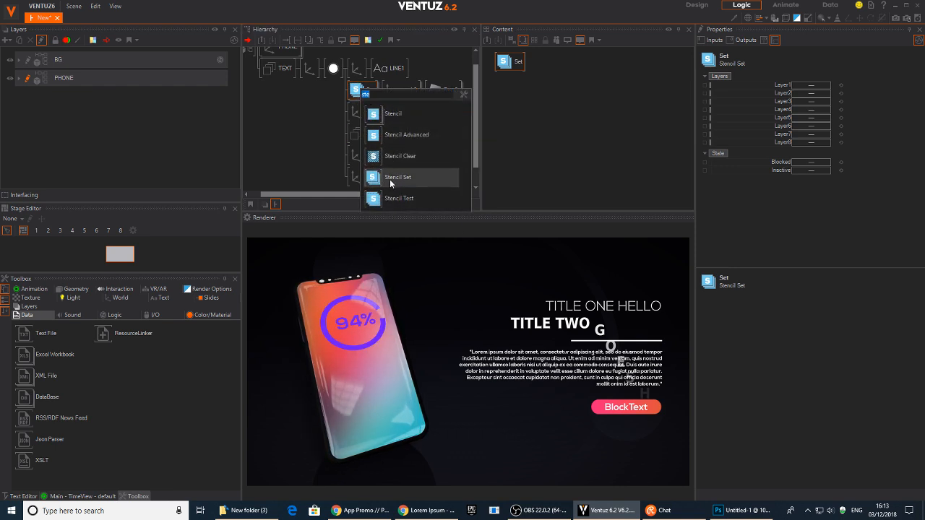
left_click_drag(384, 178, 364, 142)
left_click_drag(349, 107, 356, 112)
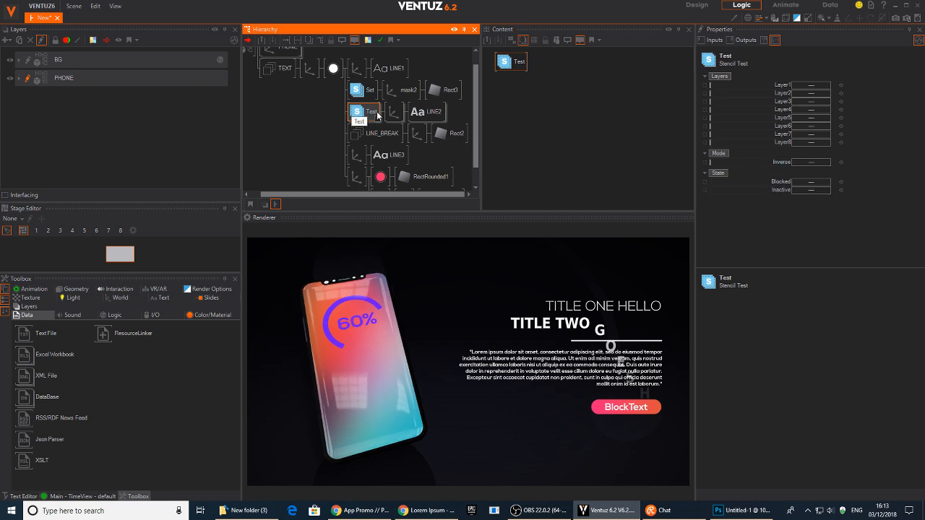
Enable Layer2 on both the Stencil Set and Stencil Test nodes, and turn on Inverse for the Stencil Test.
left_click(373, 95, "ctrl")
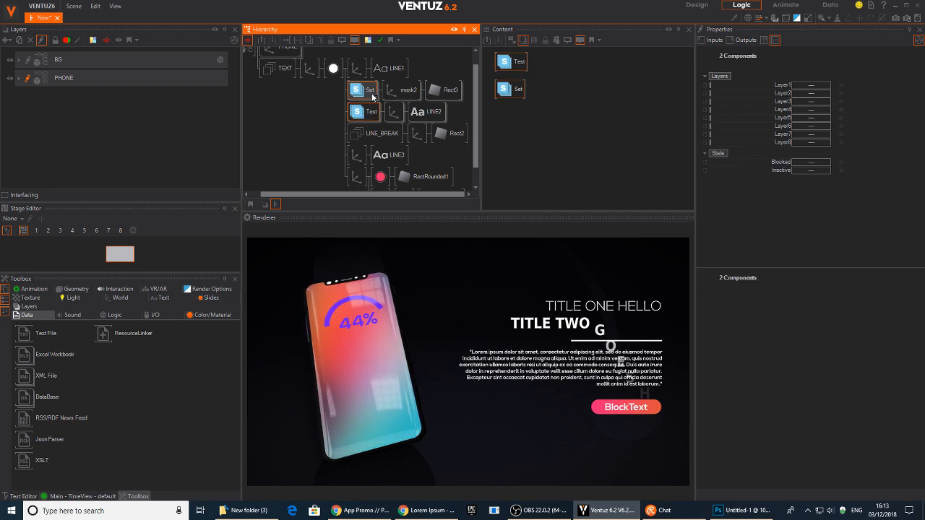
left_click(811, 87)
left_click(818, 93)
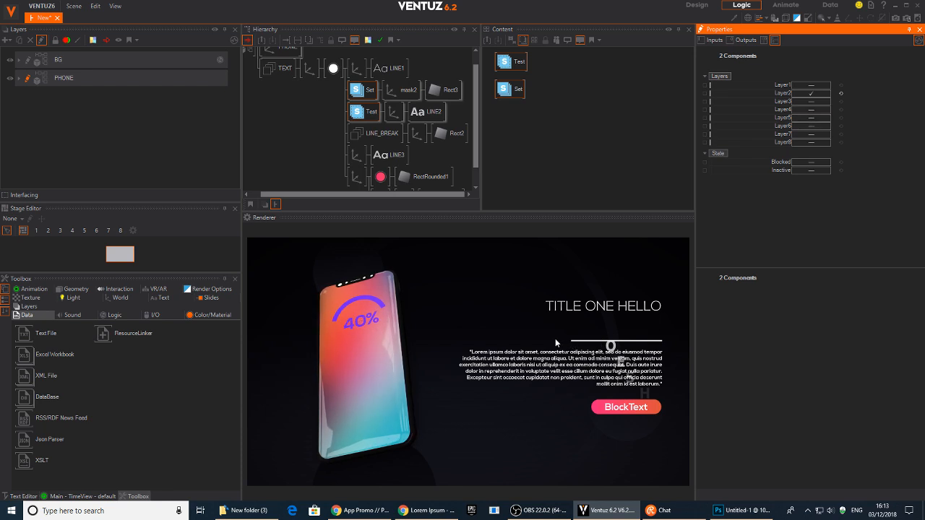
left_click(510, 61)
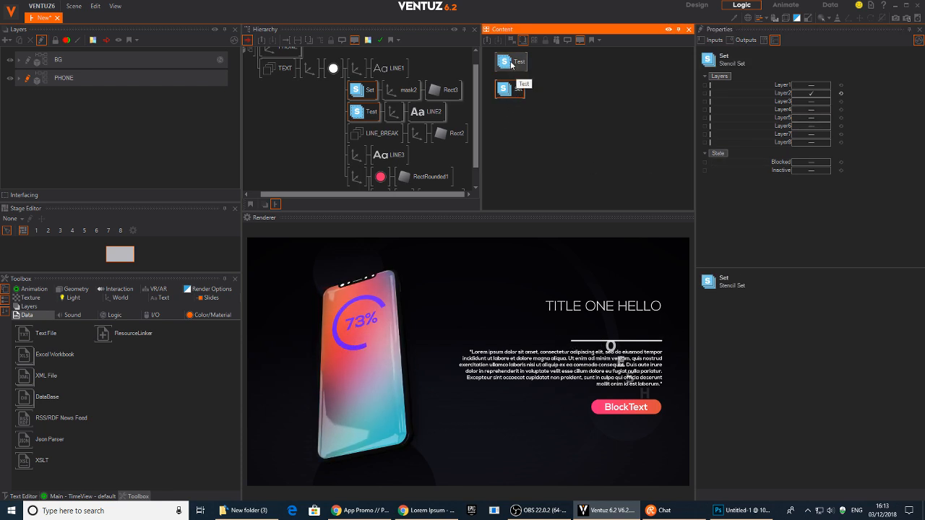
left_click(811, 162)
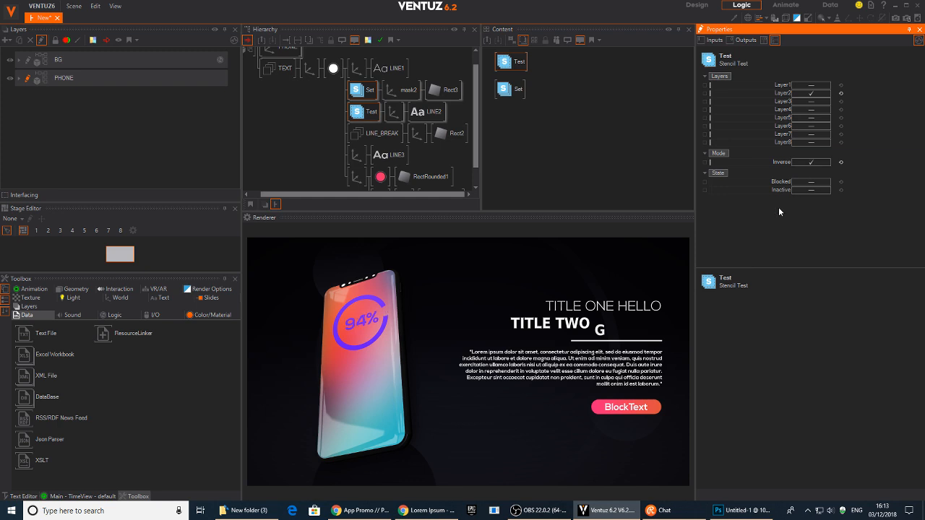
Scrub the Progress of LINE2's Spark effect to 76.1 to test how the mask cuts the falling letters.
left_click(427, 111)
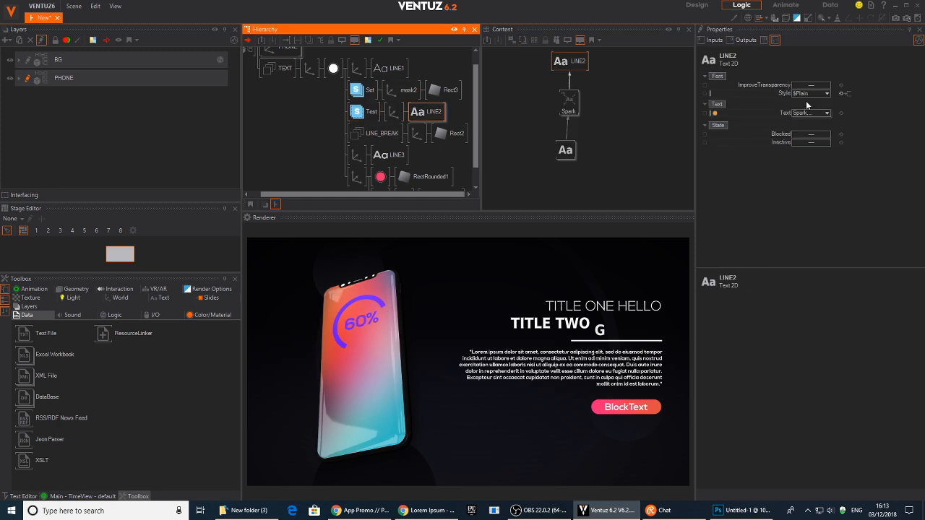
left_click(569, 101)
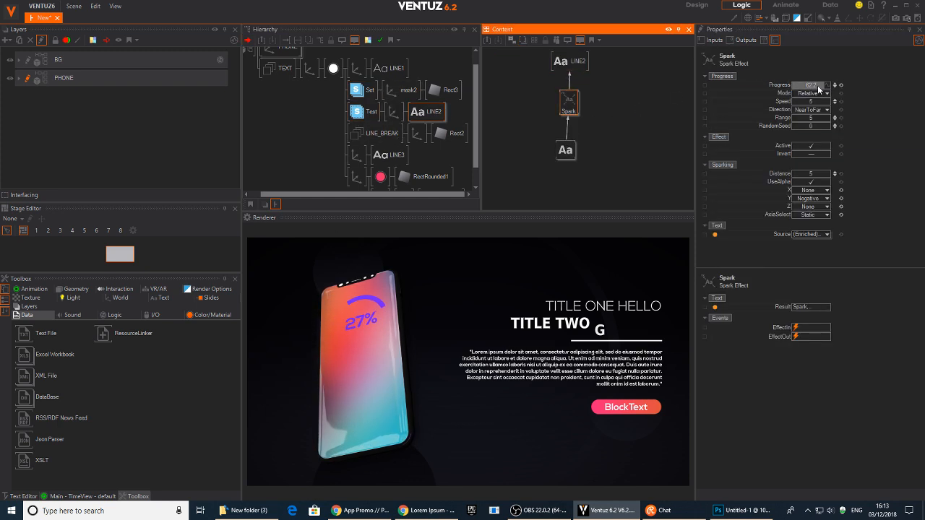
left_click_drag(819, 88, 792, 87)
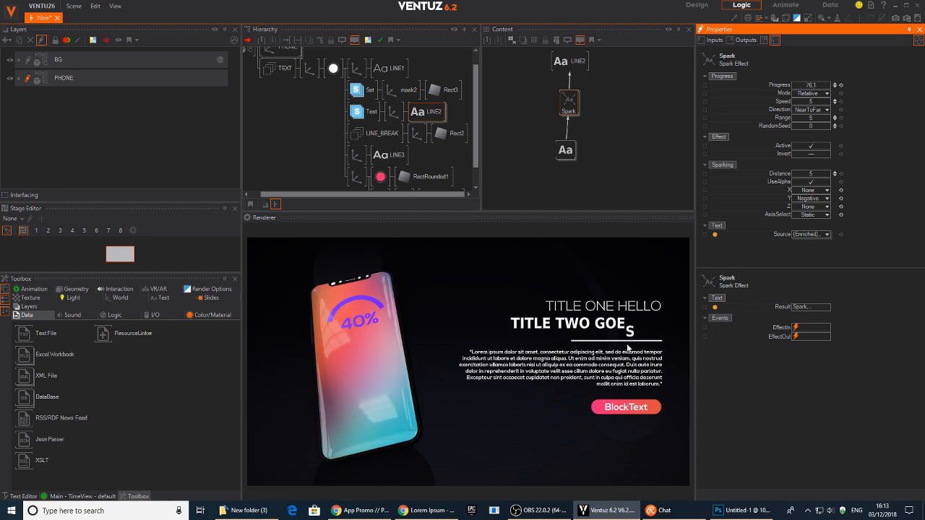
Raise the mask2 axis to a Y position of 3.84.
left_click(406, 92)
left_click_drag(823, 91, 829, 90)
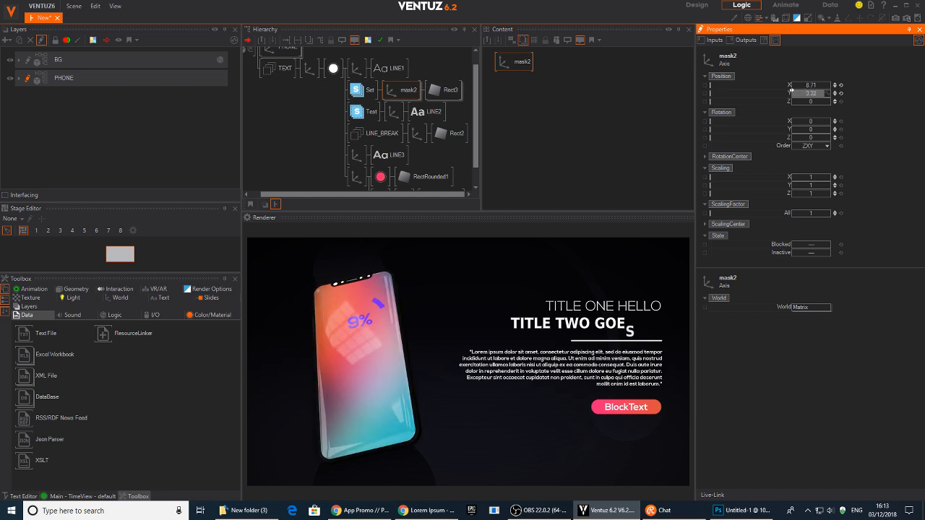
left_click_drag(791, 90, 804, 91)
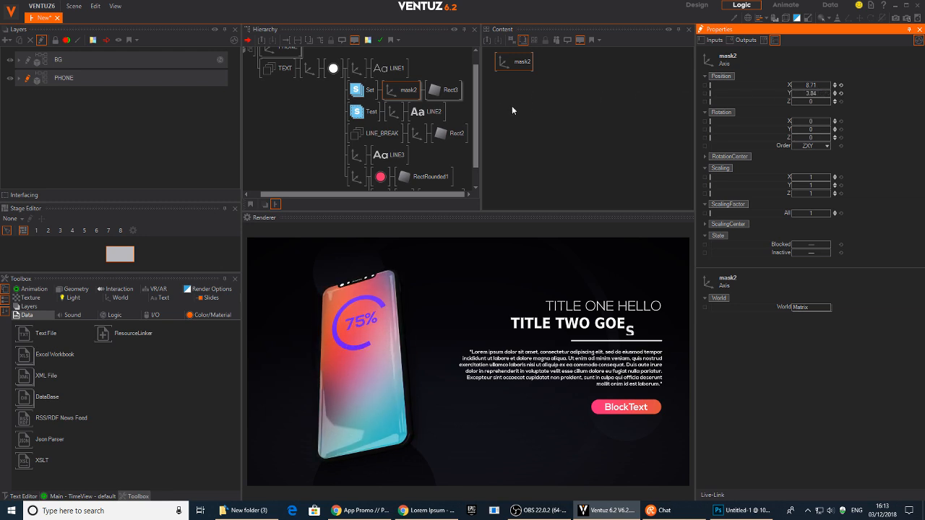
Move the LINE_BREAK axis to Y 2.48 and LINE2's axis to Y 4.64.
left_click(417, 133)
left_click_drag(815, 99, 826, 98)
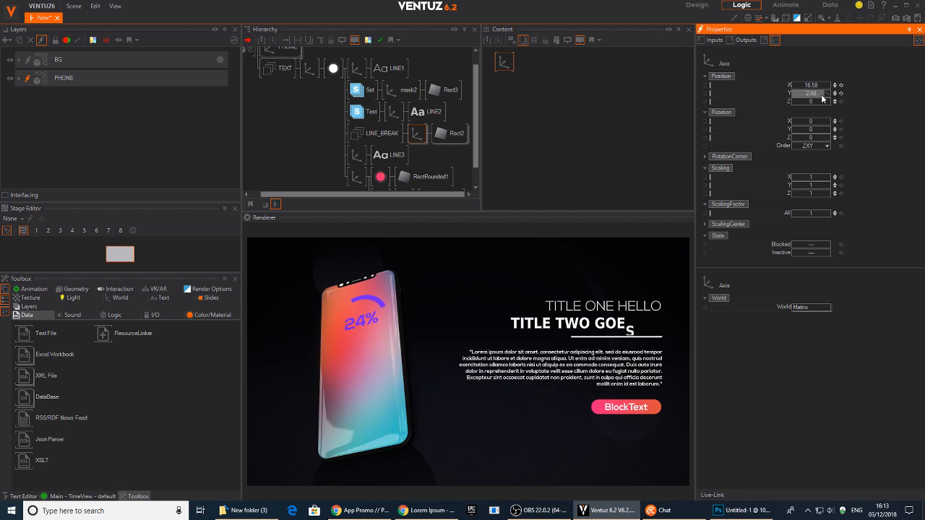
left_click(393, 111)
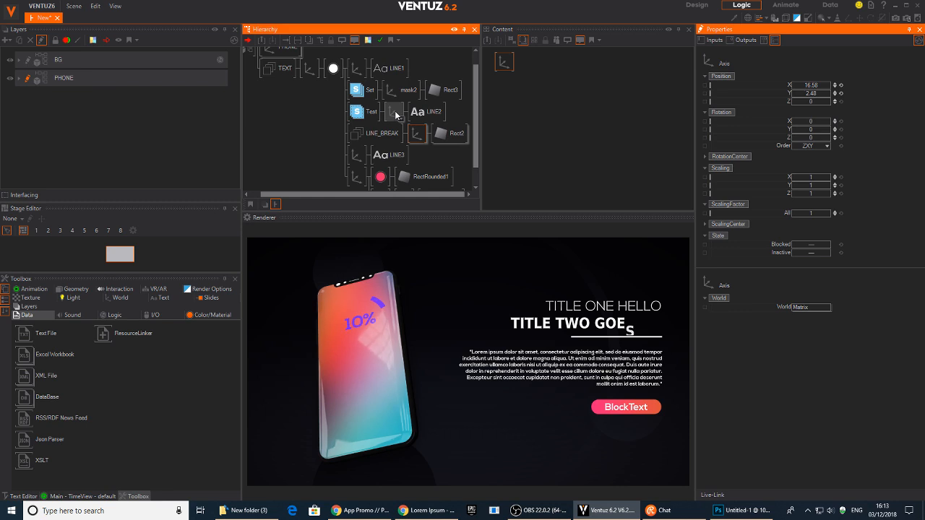
left_click_drag(812, 95, 812, 93)
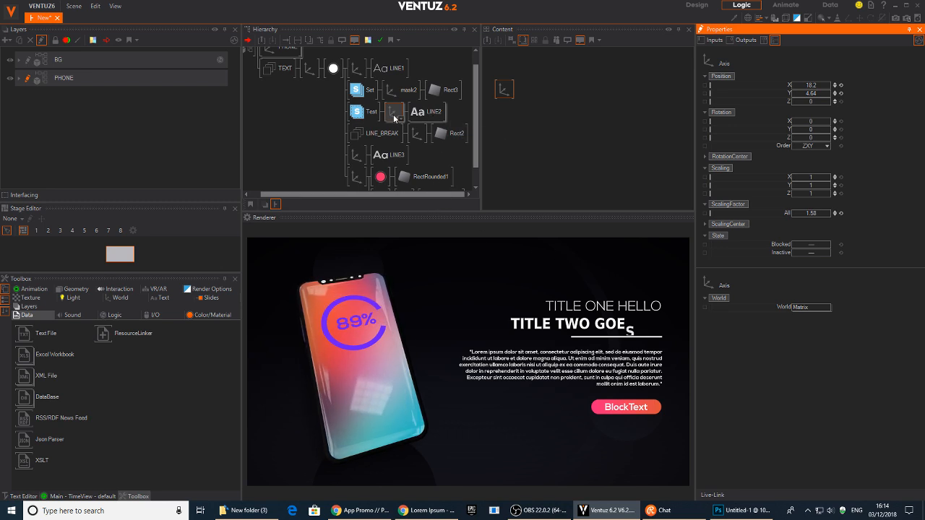
Add a Keyframe Animation linked to LINE2's axis and select LINE2 together with its axis to show the Spark nodes alongside.
left_click(589, 133)
double_click(589, 128)
type("key")
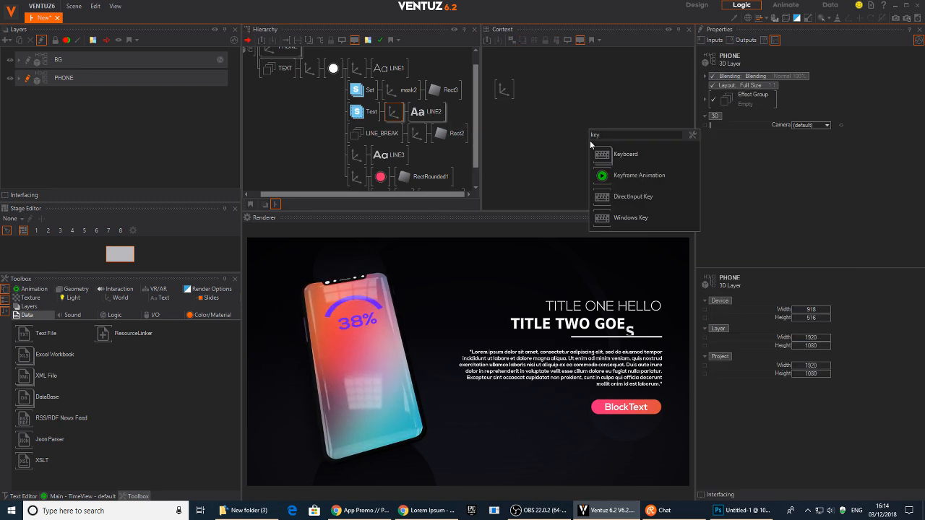
left_click(629, 175)
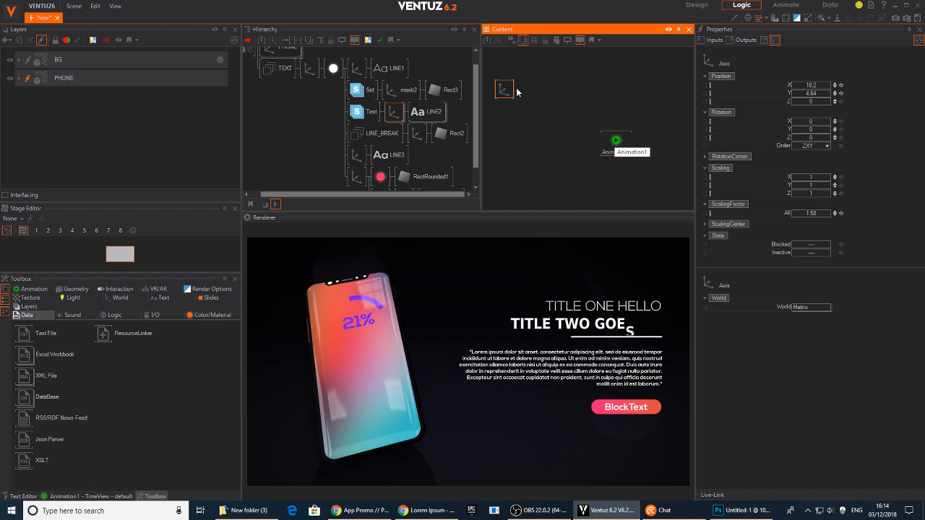
left_click_drag(758, 85, 624, 104)
left_click(428, 110)
left_click(428, 111, "ctrl")
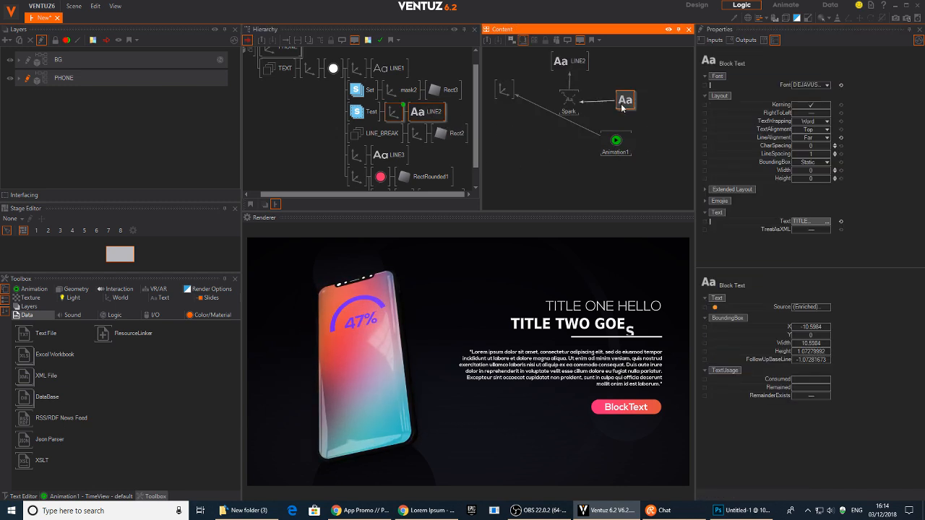
Link Animation1 to the Progress of LINE2's Spark effect and rearrange the nodes into a clear layout.
left_click_drag(568, 110, 619, 83)
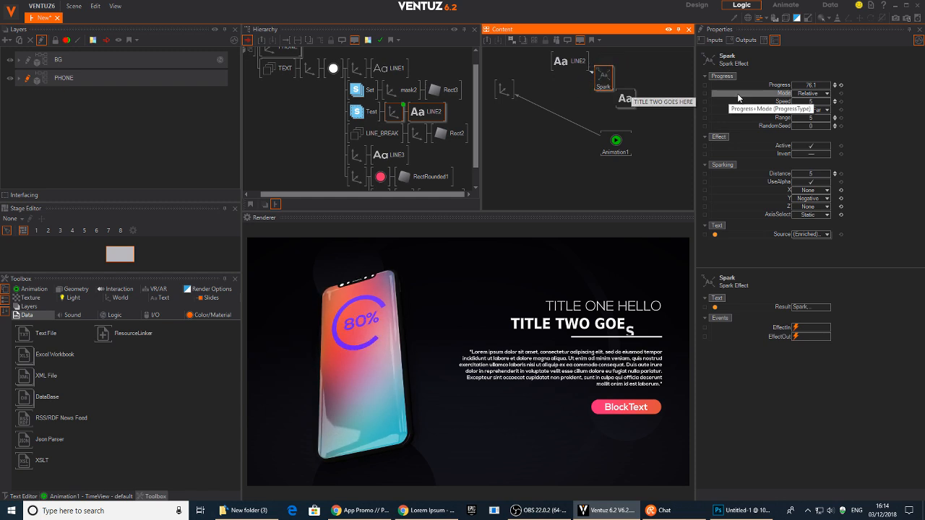
left_click_drag(758, 85, 616, 145)
left_click_drag(616, 142, 565, 162)
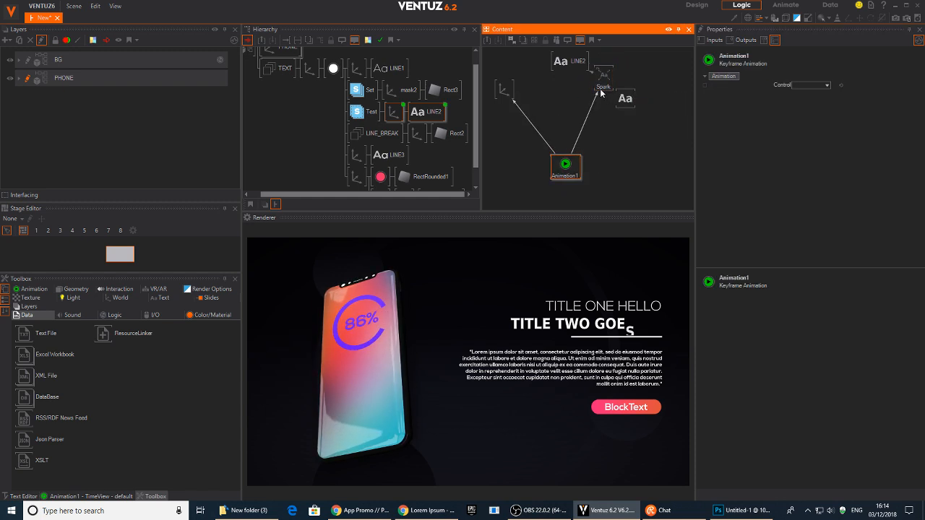
left_click_drag(604, 77, 627, 116)
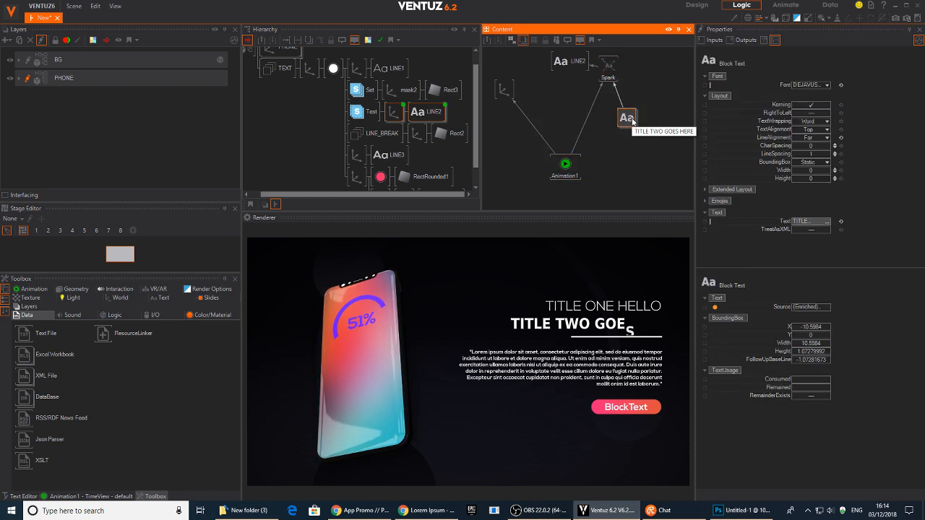
Open Animation1's timeline, widen its workspace and return the playhead to time 0.
left_click(566, 162)
left_click(108, 496)
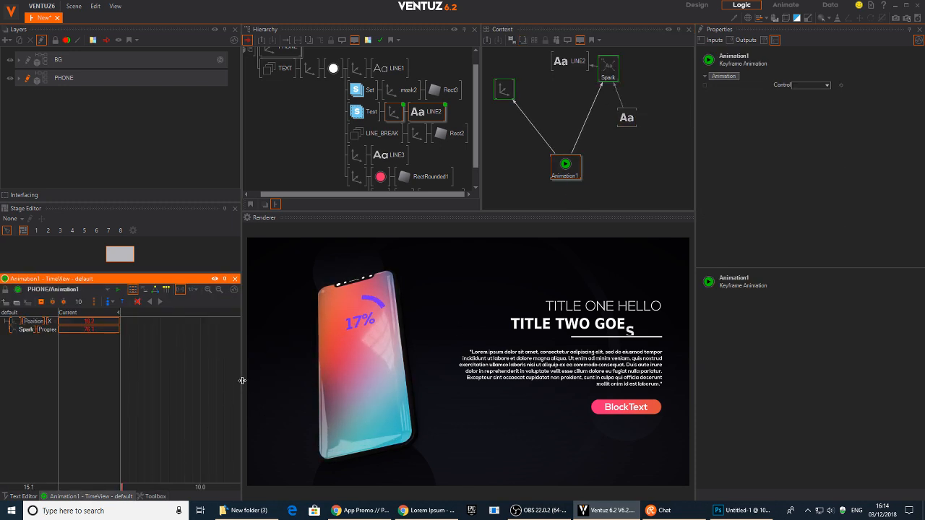
left_click_drag(242, 387, 163, 378)
middle_click_drag(164, 378, 205, 375)
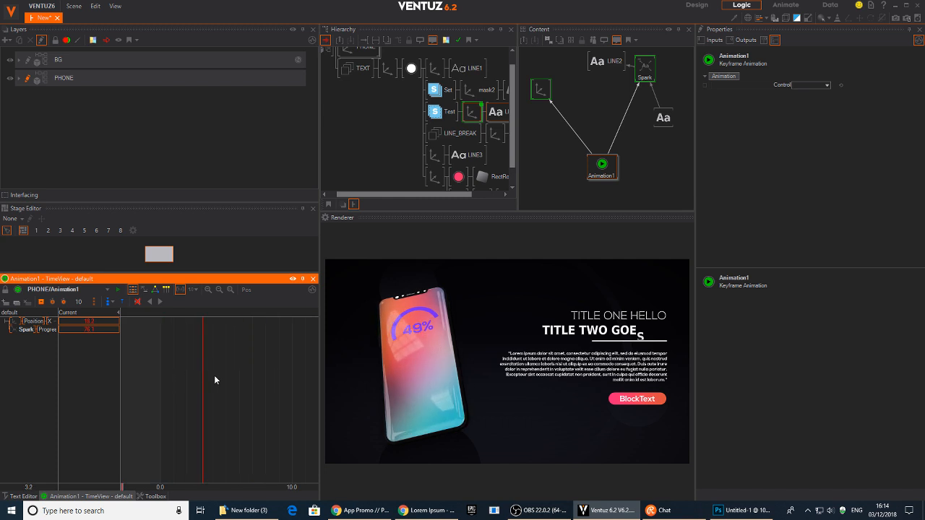
scroll(216, 377, "down", 2)
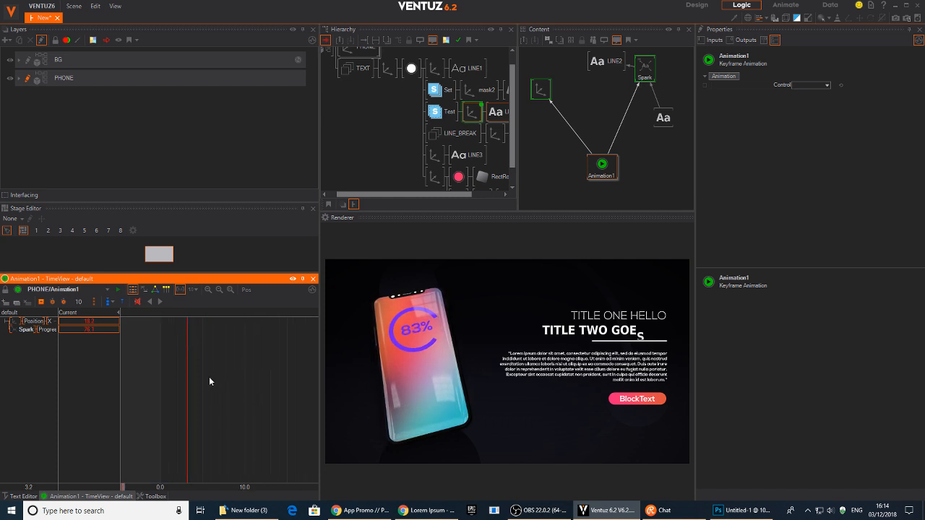
left_click_drag(188, 370, 161, 379)
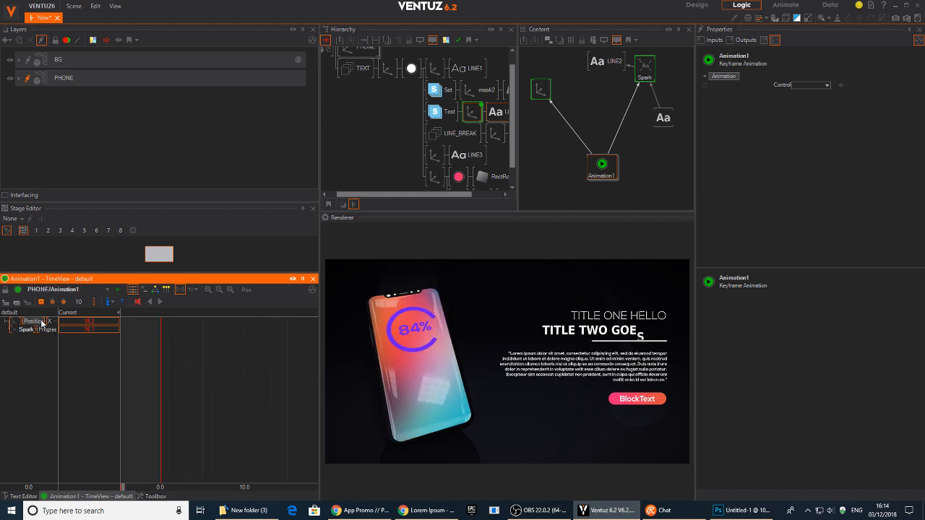
Set the Spark Progress channel of Animation1 to 100 so the whole second title is revealed.
double_click(90, 329)
type("100")
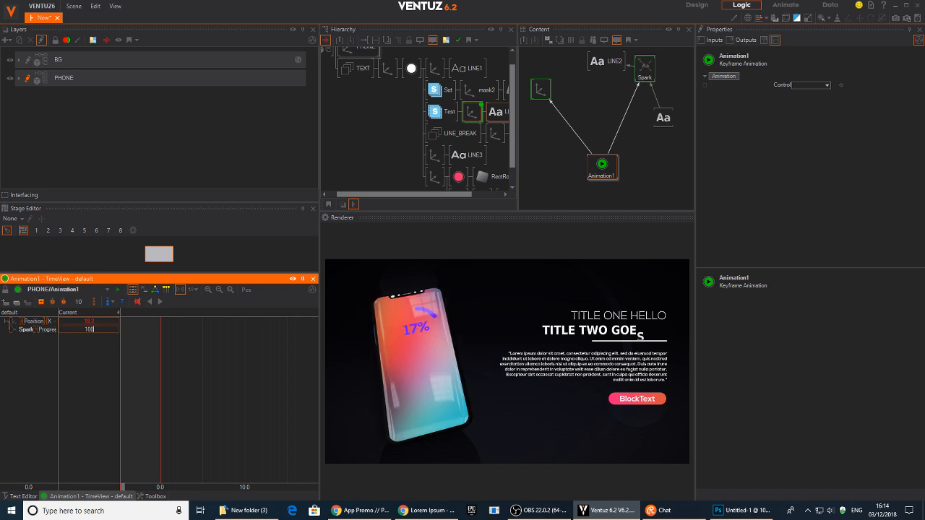
key("Return")
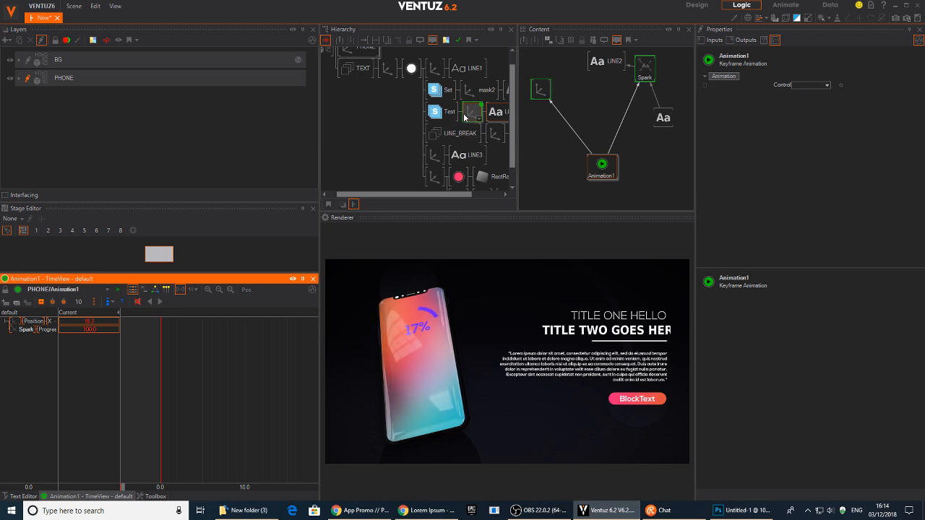
Outline the selected geometry in the render and widen the Rect3 mask rectangle to a SizeX of 53.92.
middle_click_drag(449, 129, 382, 129)
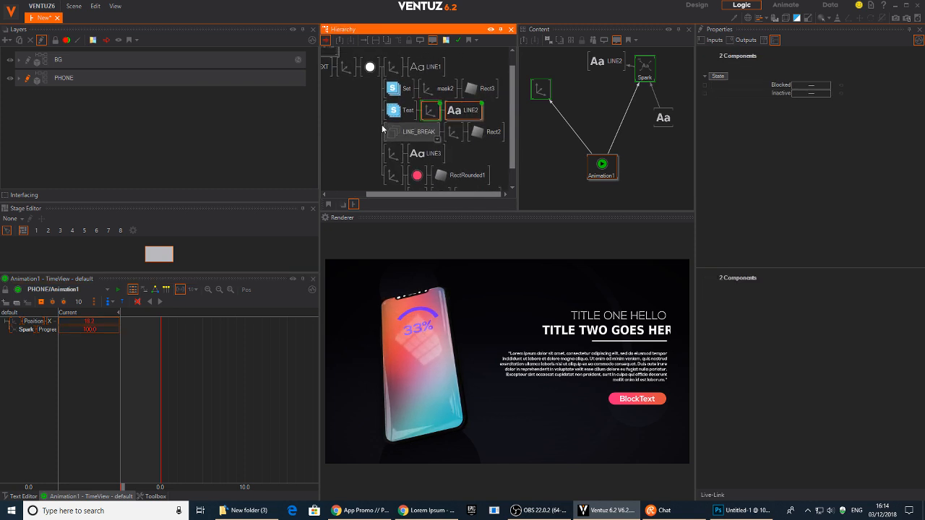
left_click(475, 97)
mouse_move(829, 96)
left_mouse_down()
mouse_move(841, 97)
mouse_move(840, 110)
left_mouse_up()
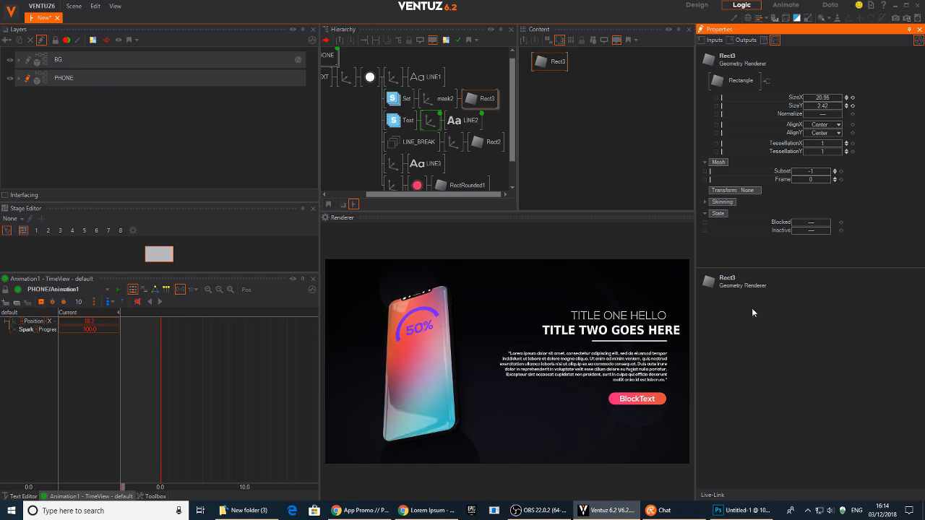
left_click(786, 19)
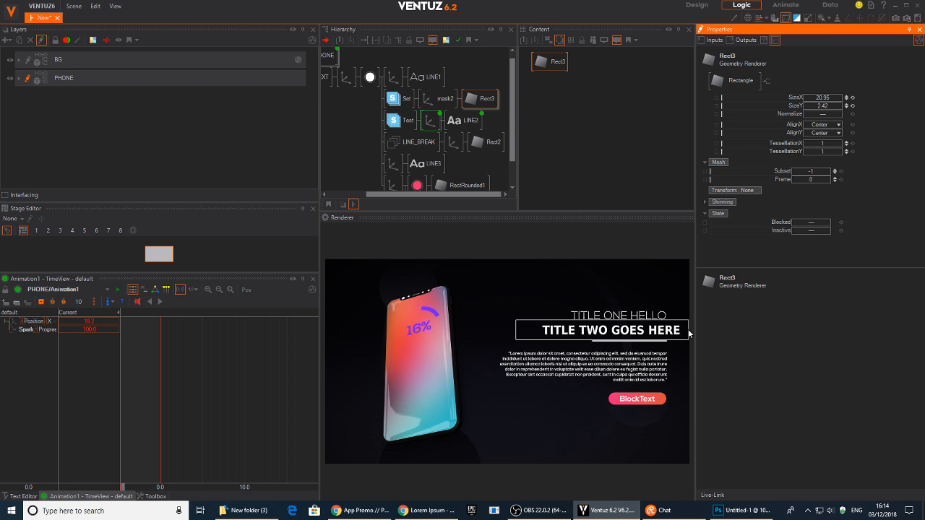
left_click_drag(815, 100, 837, 96)
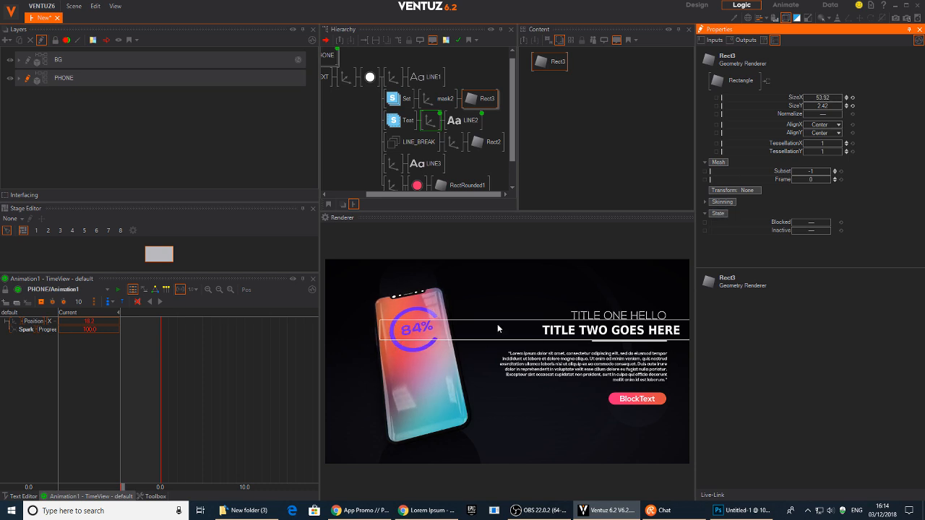
Nudge the mask2 axis along X and set LINE2's axis X to 16.56 to align the second title with the divider's end.
left_click(438, 97)
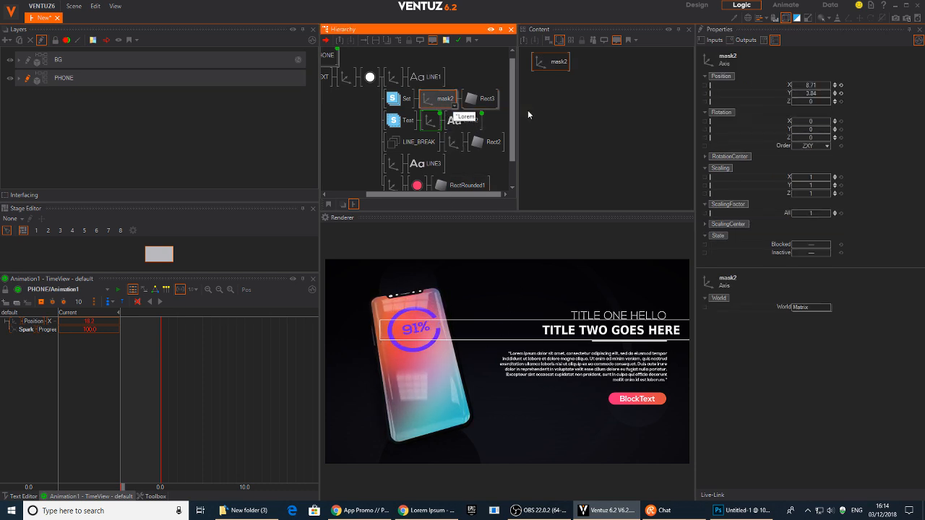
left_click(796, 85)
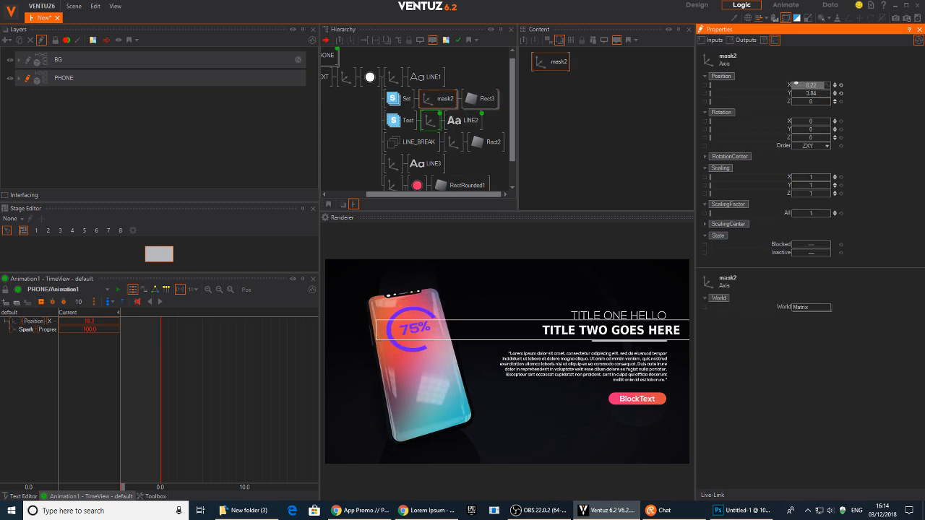
left_click(430, 120)
left_click_drag(814, 87, 793, 85)
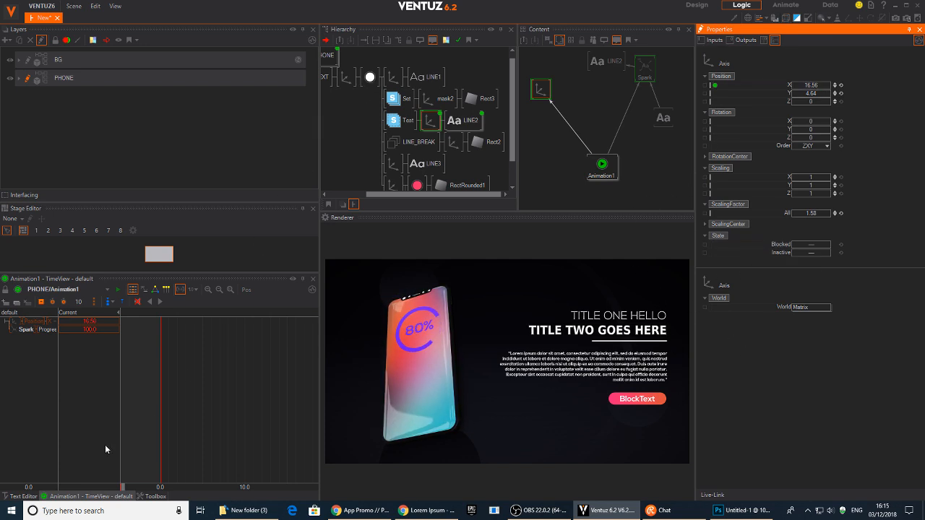
Switch the timeline units to seconds and keyframe Position X 16.56 and Spark Progress 100 at 0.8 s.
left_click_drag(160, 383, 211, 383)
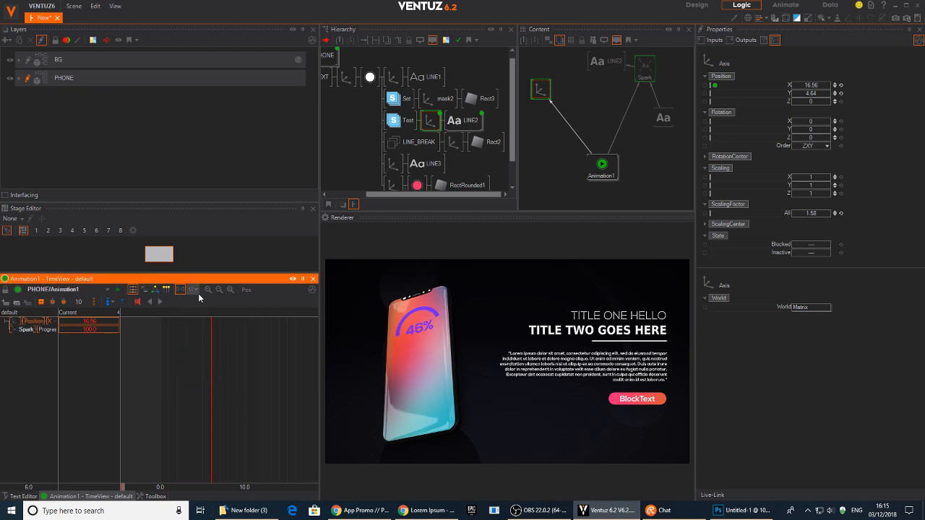
left_click(195, 290)
left_click(208, 314)
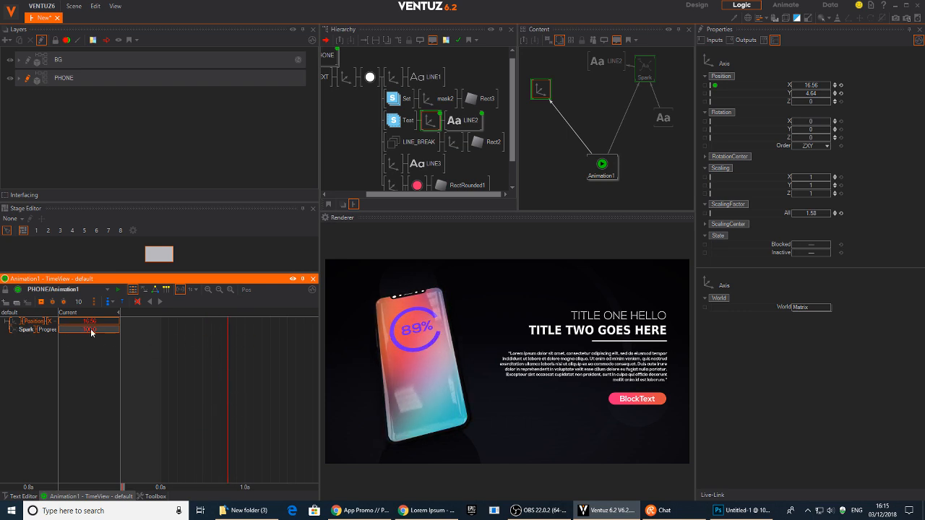
left_click(41, 302)
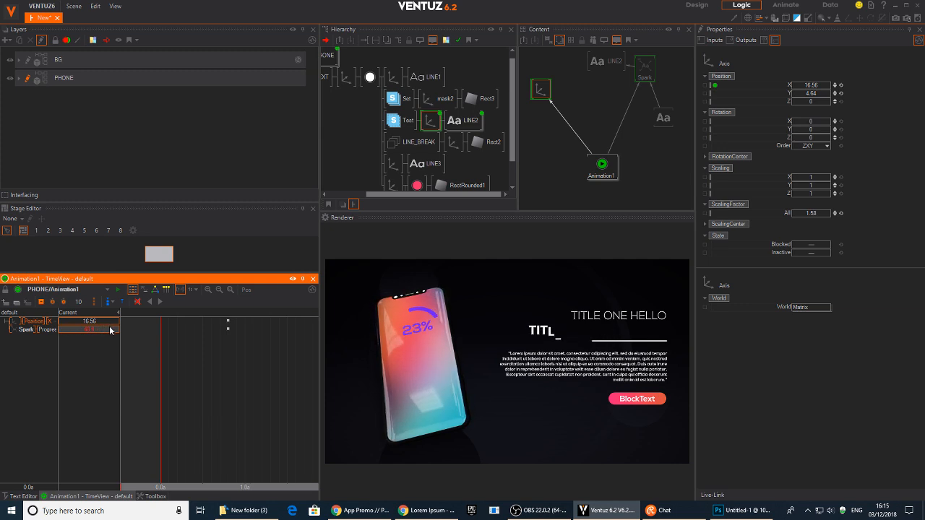
Keyframe LINE2's Position X at 32.02 and its Spark Progress at 27.32 at 0.0 s.
left_click_drag(93, 321, 60, 329)
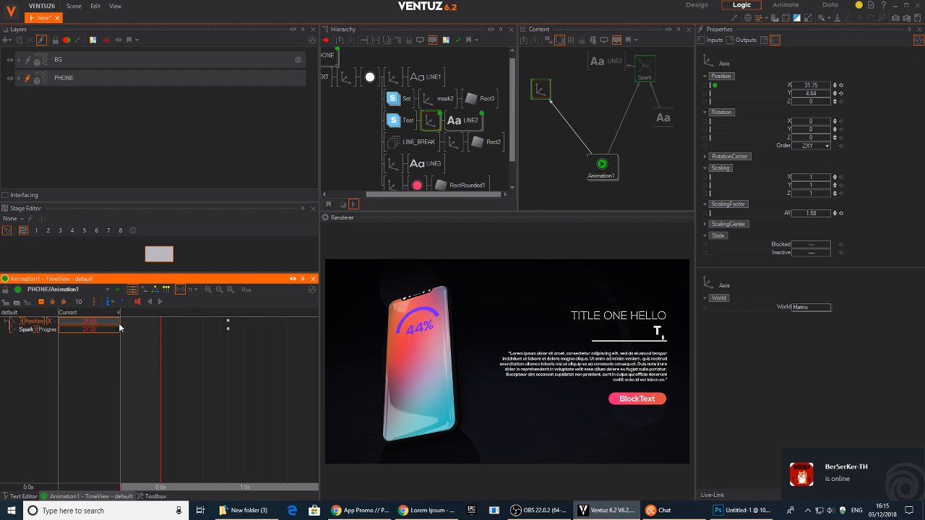
left_click_drag(114, 327, 110, 325)
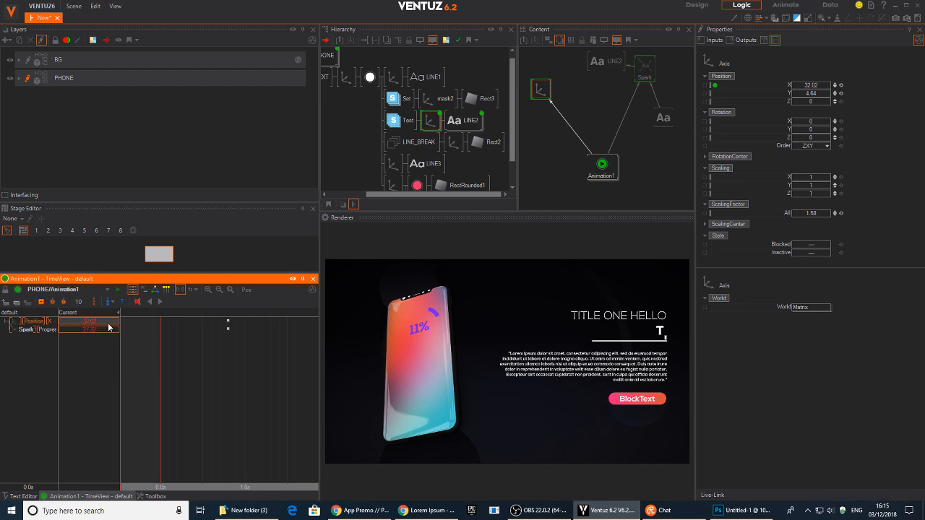
left_click(50, 304)
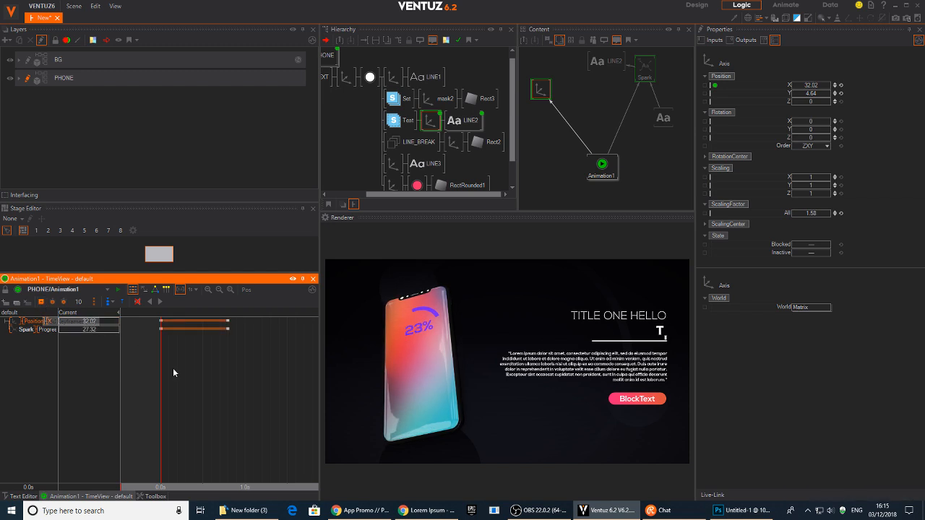
Set the Spark Progress keyframe at 0.0 s to 0, play the animation and scrub to 0.4 s.
double_click(89, 330)
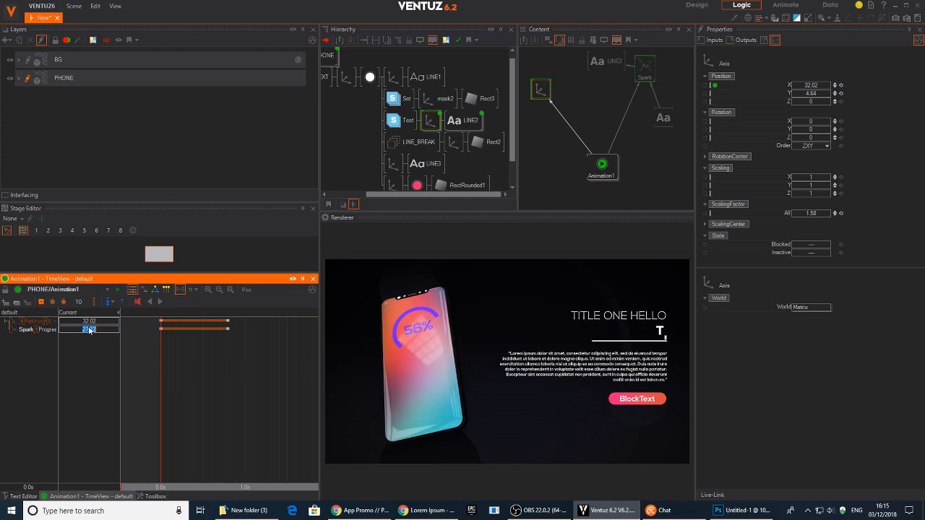
left_click(136, 300)
mouse_move(172, 368)
left_mouse_down()
mouse_move(228, 369)
mouse_move(162, 369)
left_mouse_up()
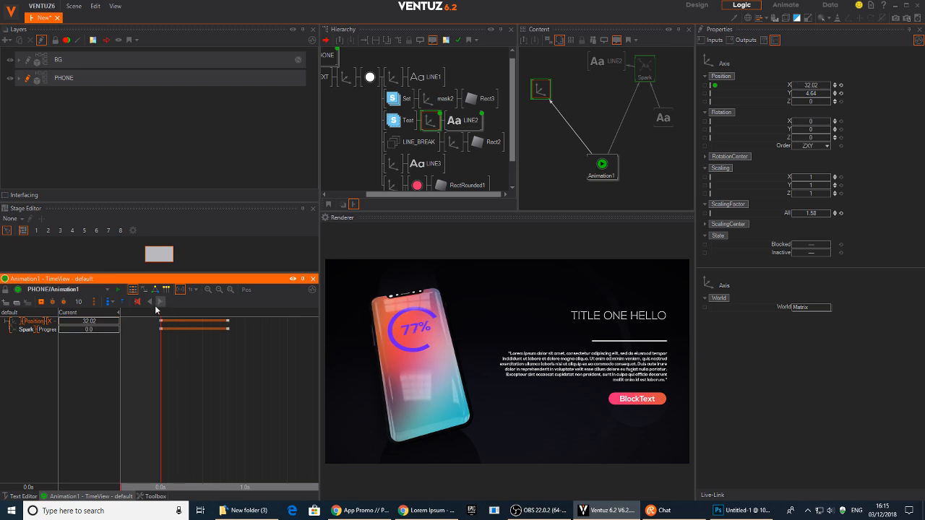
left_click(159, 302)
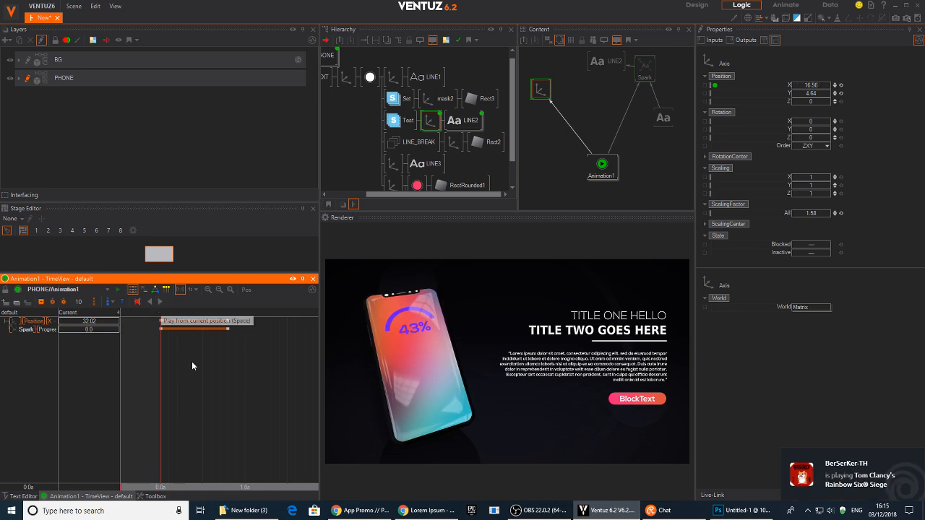
left_click_drag(161, 368, 194, 366)
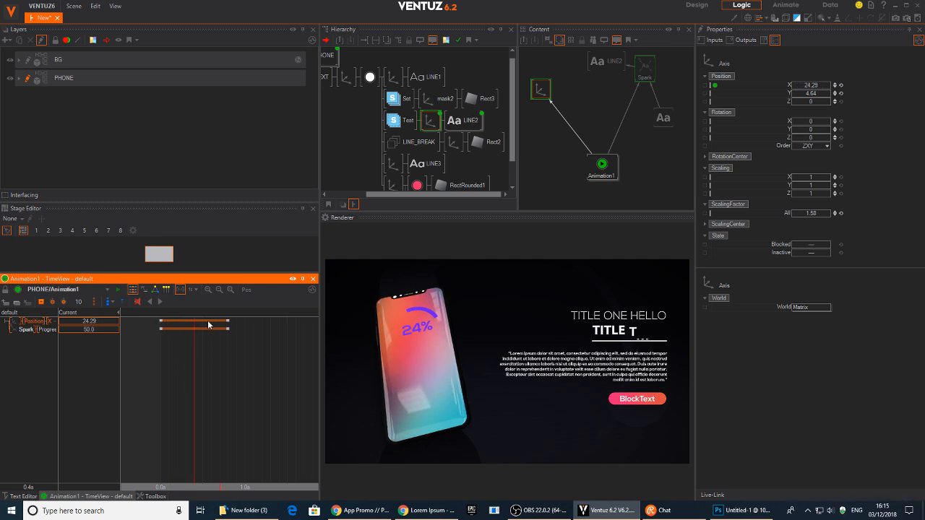
Try moving the last Position X keyframe to 0.7 s and the first Spark Progress keyframe to 0.1 s, and preview the timing.
left_click_drag(228, 325, 219, 323)
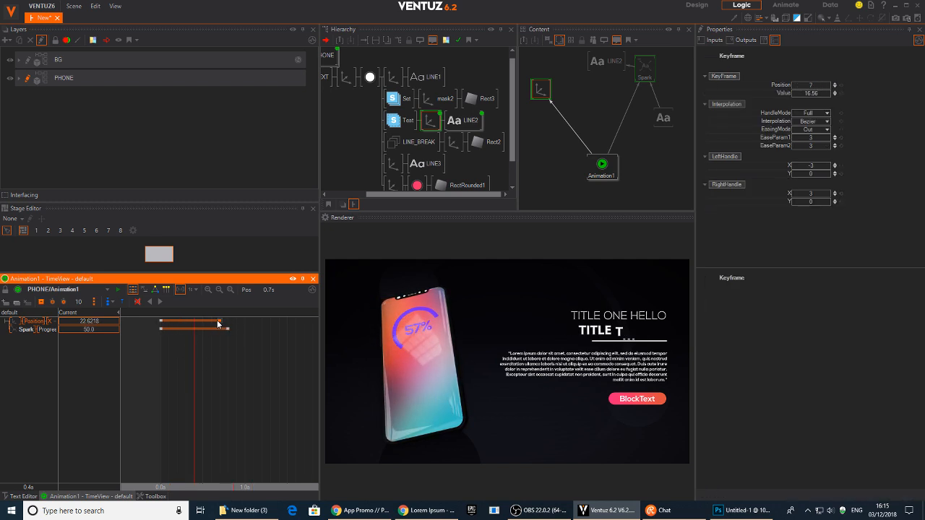
left_click_drag(161, 330, 169, 332)
left_click_drag(197, 370, 161, 371)
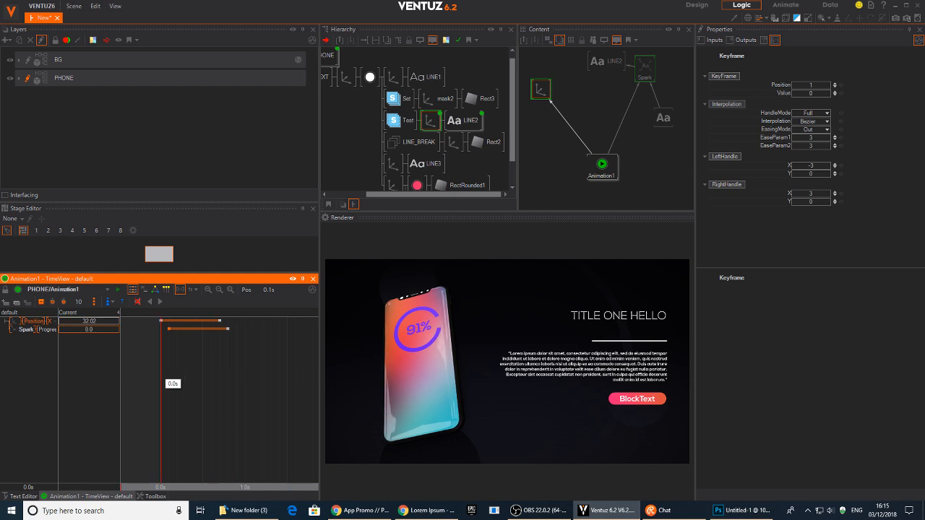
left_click(160, 303)
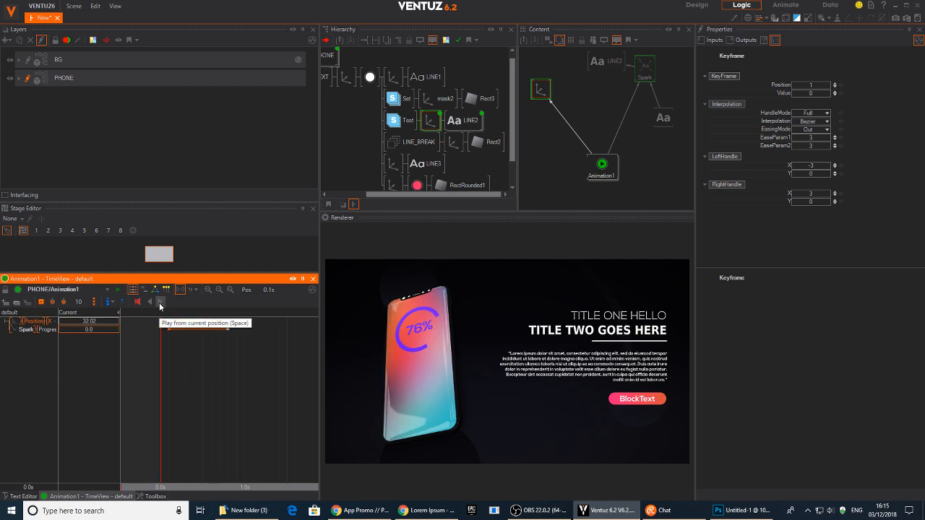
Retime the Position X keyframes to 0.1 s and 0.9 s, return the first Spark Progress keyframe to 0.0 s, and preview.
left_click_drag(187, 336, 228, 318)
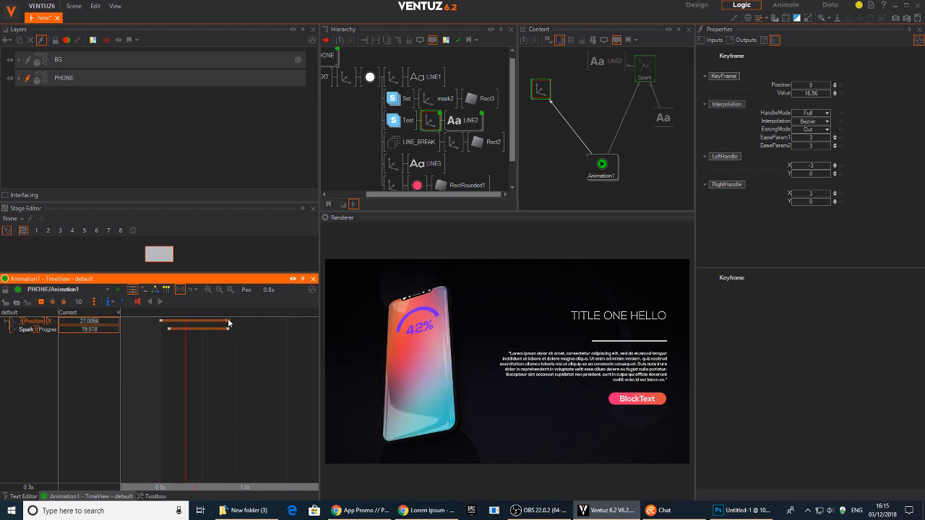
left_click_drag(161, 323, 168, 322)
mouse_move(189, 353)
left_mouse_down()
mouse_move(142, 356)
mouse_move(215, 358)
mouse_move(204, 358)
left_mouse_up()
left_click(160, 304)
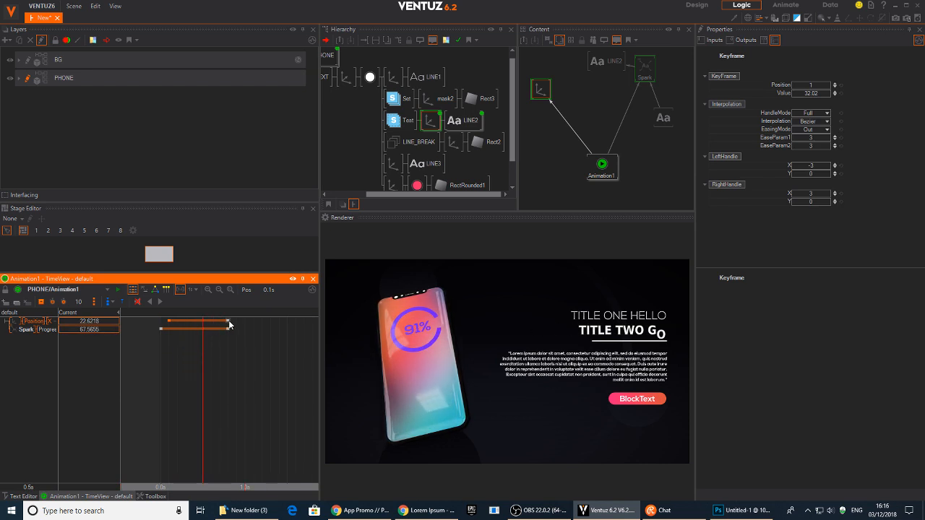
left_click_drag(229, 322, 161, 359)
left_click(160, 302)
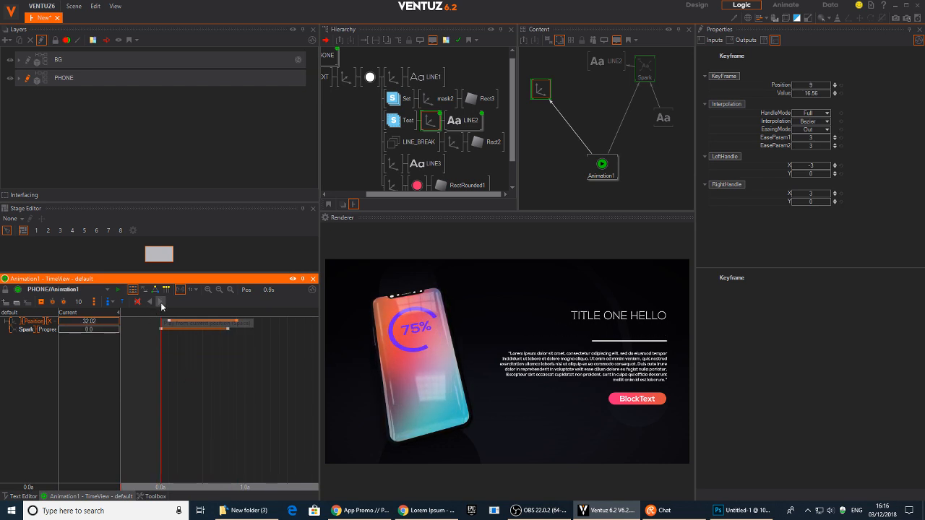
Replay the animation and extend its end keyframes to 1.0 s for Position X and 0.9 s for Spark Progress.
left_click(161, 354)
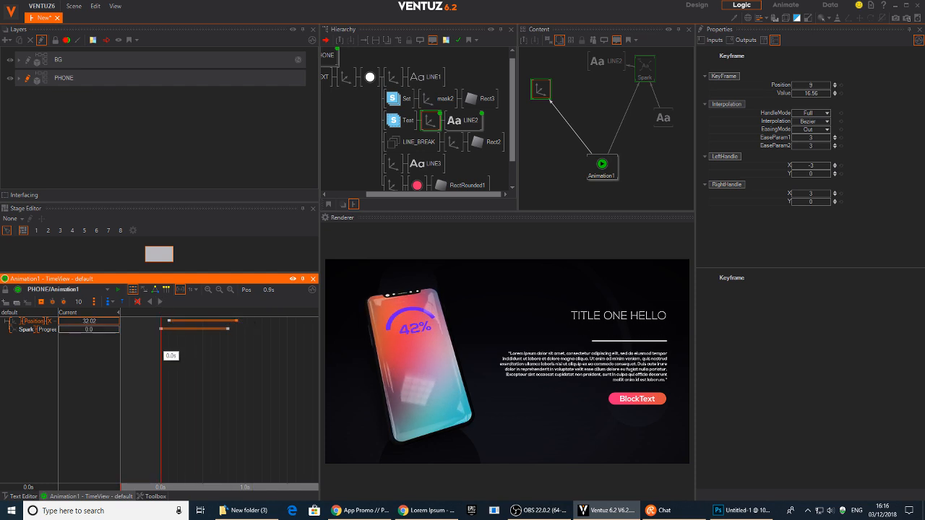
left_click(162, 303)
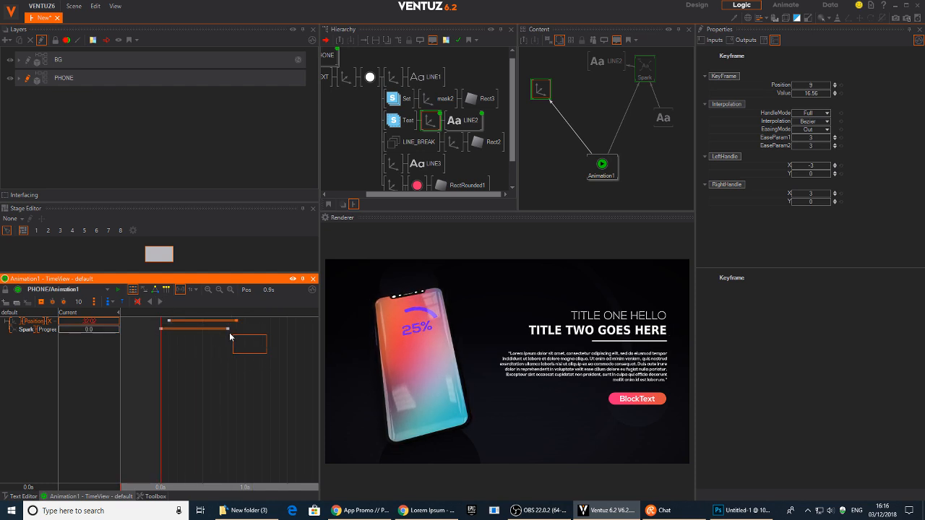
mouse_move(230, 337)
left_mouse_down()
mouse_move(209, 317)
mouse_move(237, 332)
left_mouse_up()
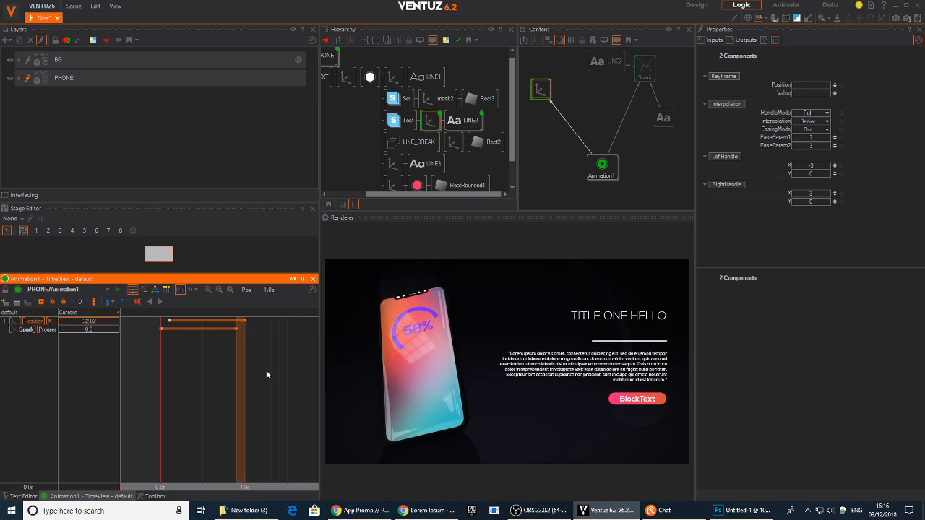
Preview the animation, retime the Position X keyframes to 0.0 s and 0.9 s and the Spark Progress keyframes to 0.1 s and 1.0 s, and replay.
left_click(163, 301)
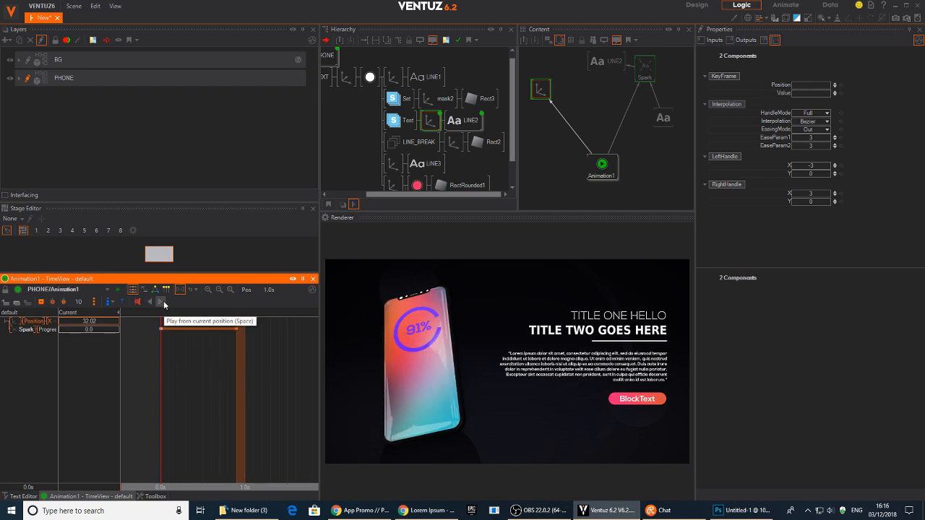
left_click_drag(244, 368, 205, 369)
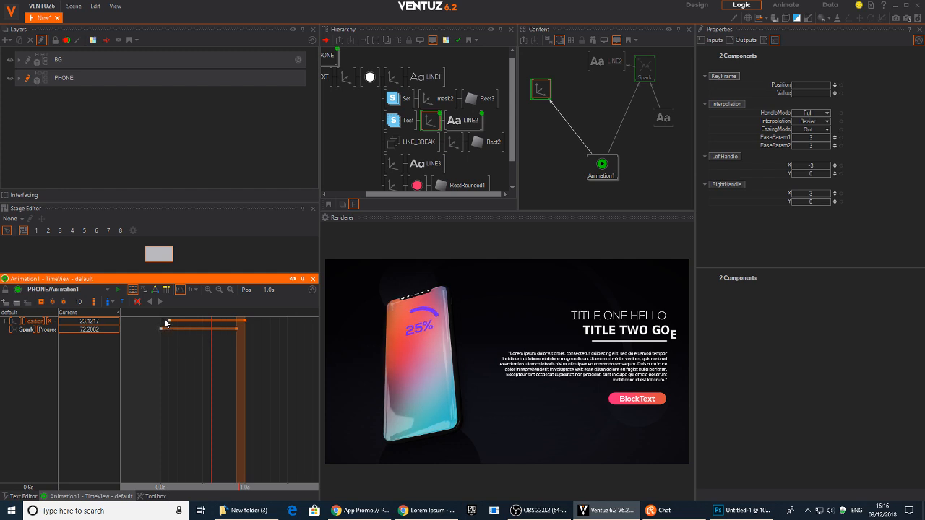
left_click(267, 319)
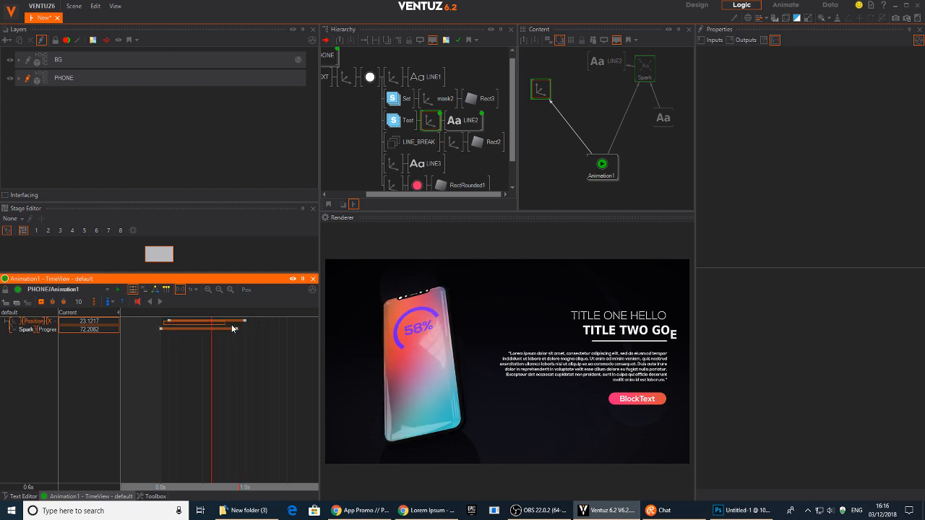
mouse_move(232, 325)
left_mouse_down()
mouse_move(252, 323)
mouse_move(234, 330)
left_mouse_up()
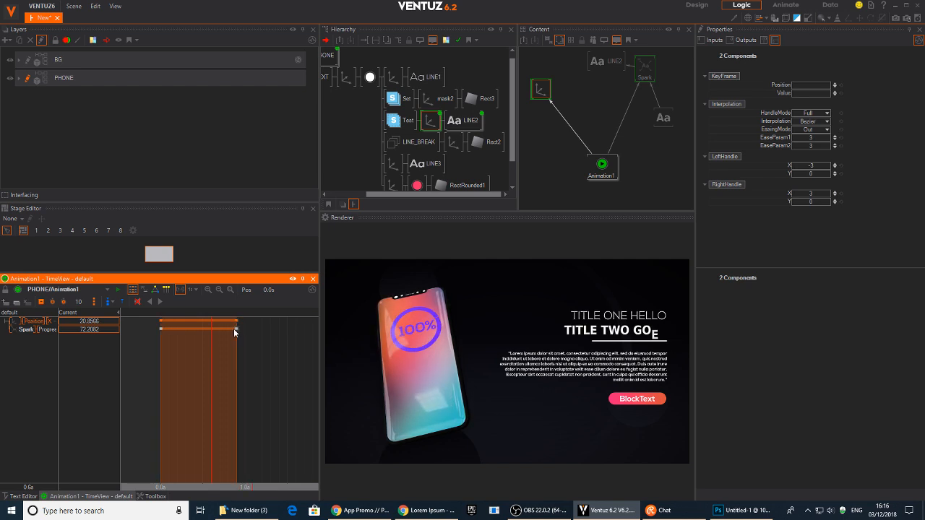
left_click_drag(158, 326, 129, 324)
left_click(161, 301)
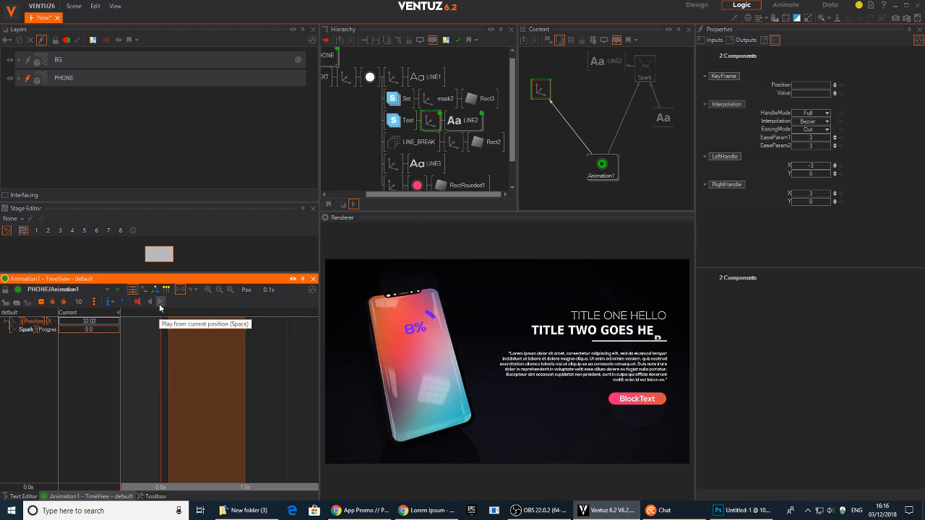
left_click_drag(167, 380, 221, 376)
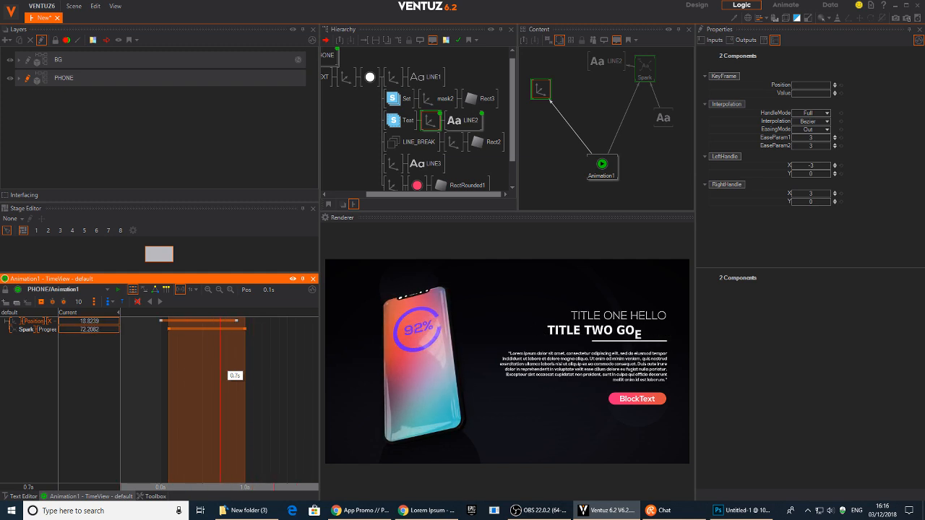
Try the last Spark Progress keyframe at 1.2 s, preview the timing, and set that keyframe to 1.1 s.
left_click(245, 329)
left_click_drag(245, 329, 262, 328)
left_click(169, 362)
left_click(160, 303)
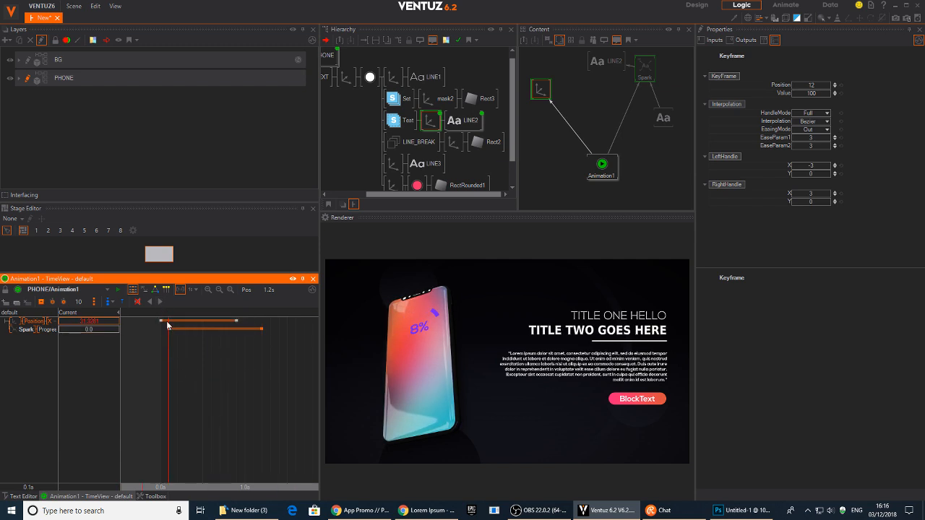
mouse_move(240, 391)
left_mouse_down()
mouse_move(161, 395)
mouse_move(253, 393)
left_mouse_up()
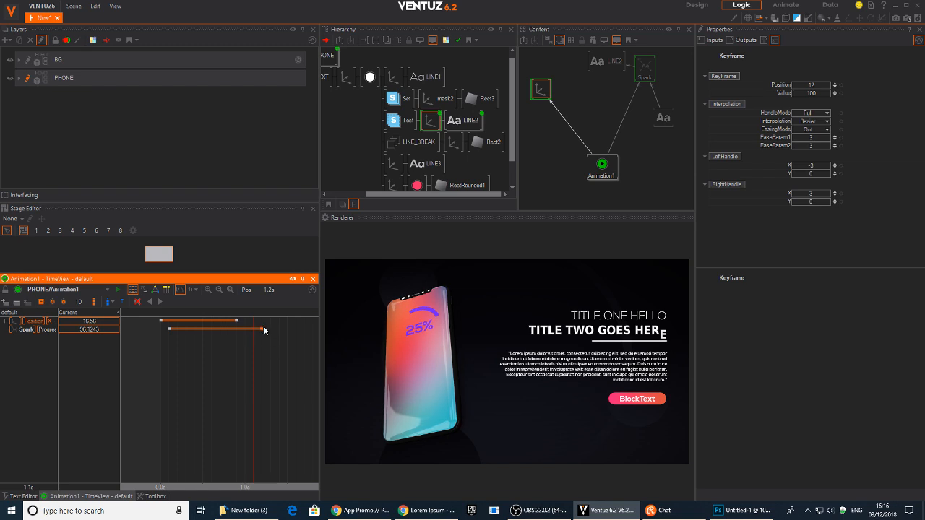
left_click_drag(263, 329, 255, 329)
left_click(161, 379)
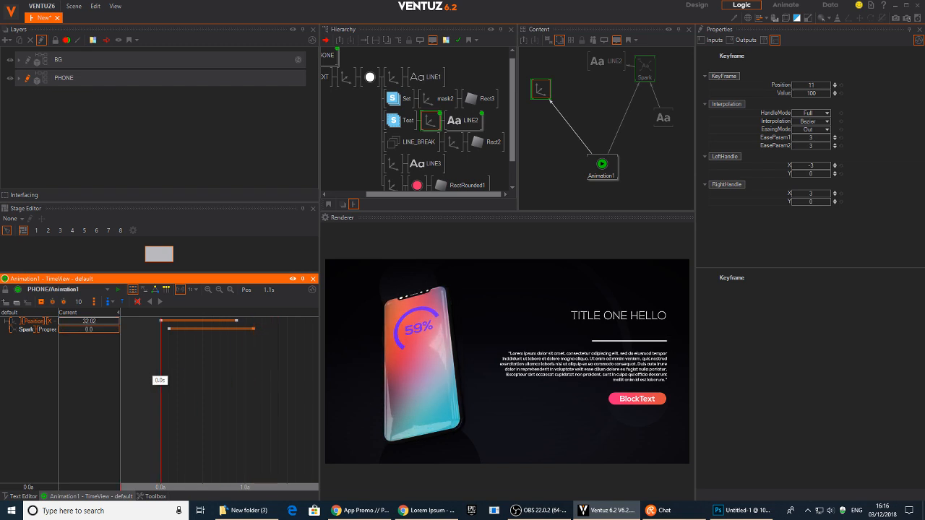
Select all four Position X and Spark Progress keyframes and shift them together so the first one starts at 0.4 s.
left_click_drag(139, 383, 169, 356)
left_click_drag(301, 341, 162, 331)
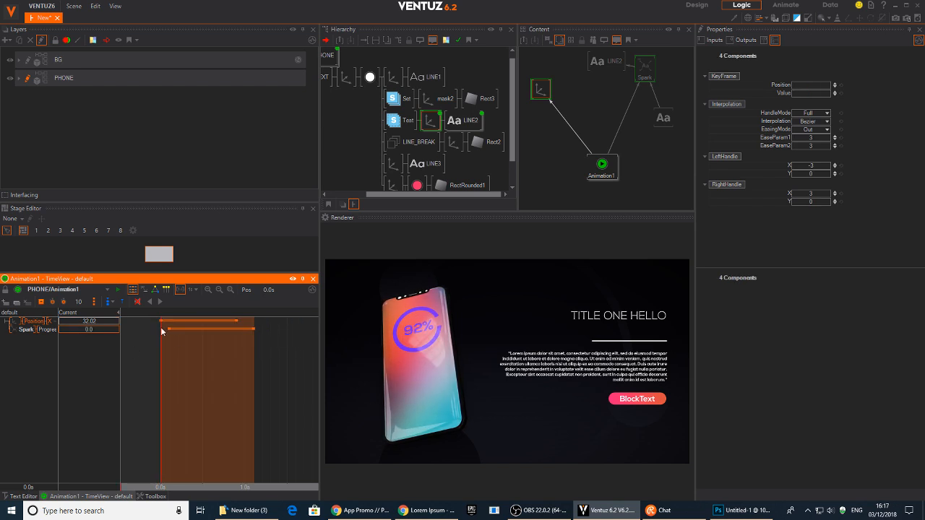
left_click_drag(254, 328, 292, 366)
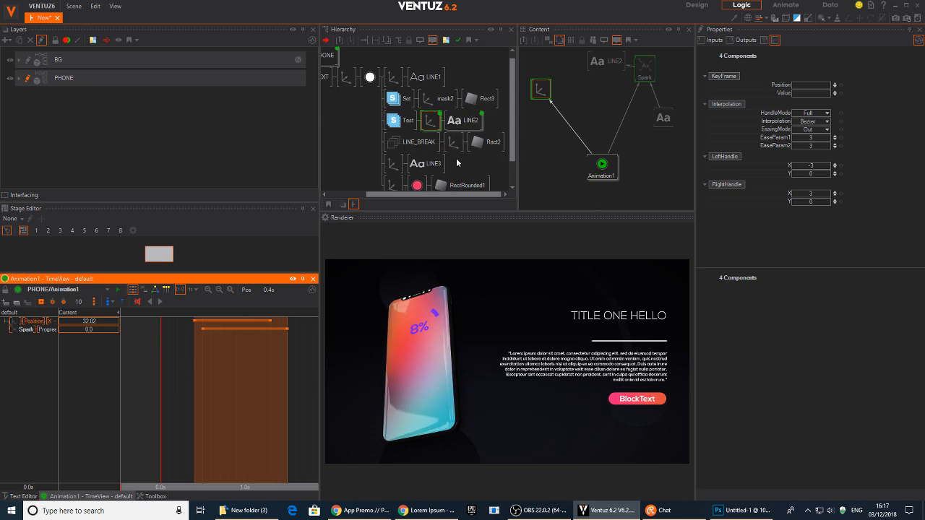
Rename the divider's rectangle Rect2 under LINE_BREAK to LINE.
left_click(490, 143)
left_click(494, 142)
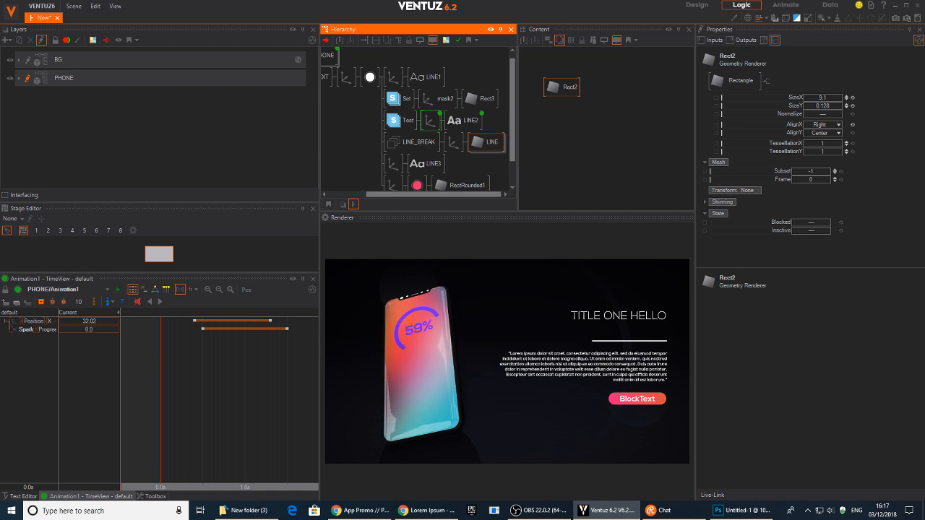
type("LINE")
key("Return")
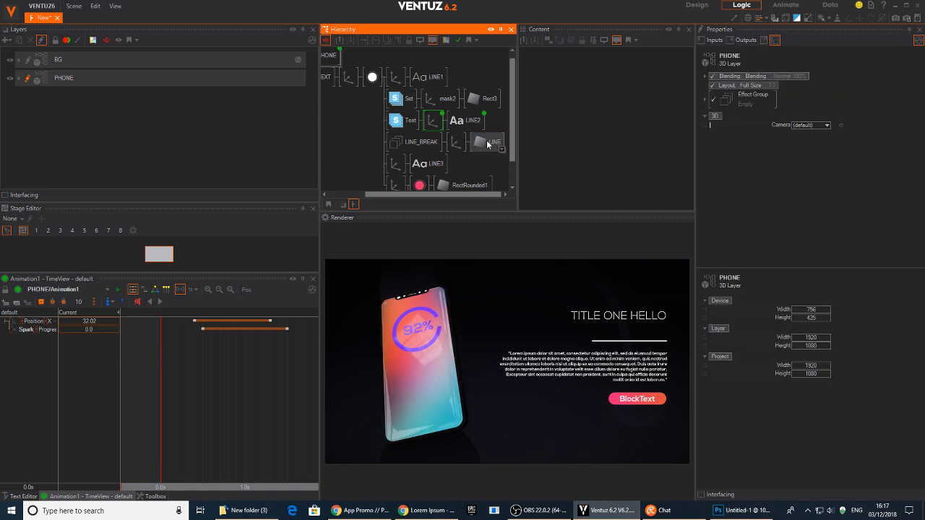
Show the LINE rectangle alongside the LINE2 animation nodes, place it near Animation1, and bind its SizeX to Animation1.
left_click(438, 120)
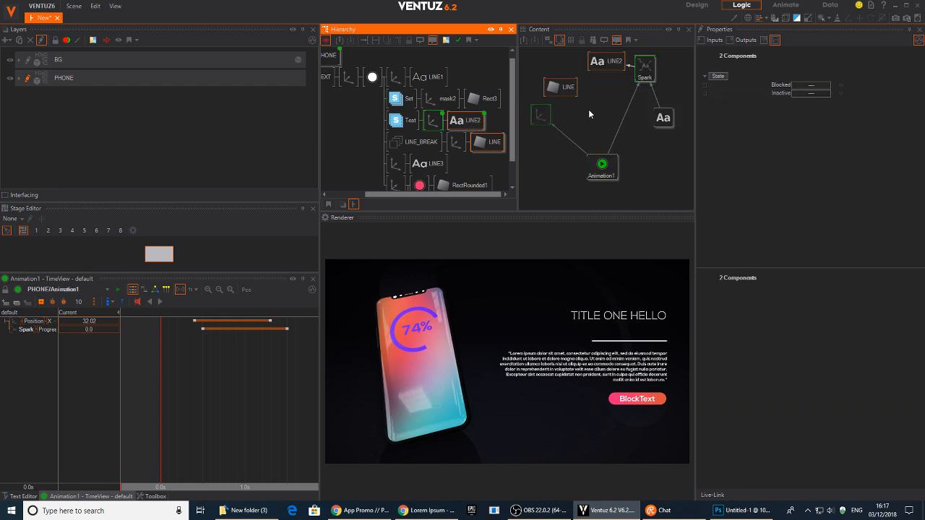
left_click(640, 186)
left_click_drag(641, 185, 658, 187)
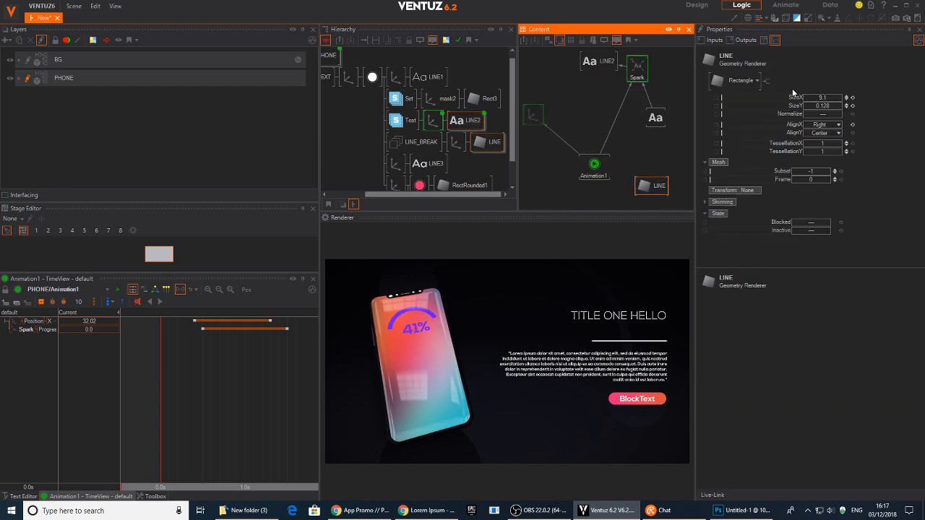
left_click(789, 100)
left_click_drag(788, 100, 591, 169)
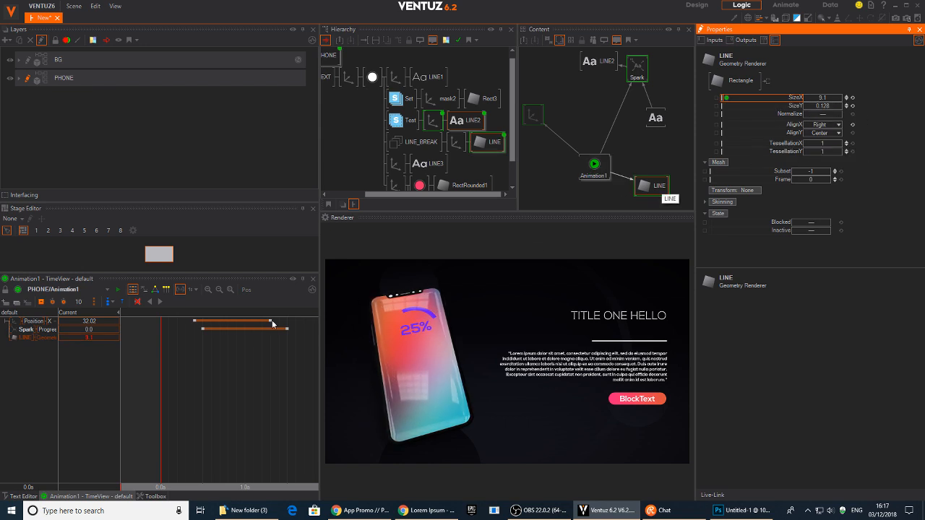
Keyframe the LINE SizeX channel at its full size of 9.1 at 0.5 s and at 0 at 0.0 s.
left_click_drag(167, 390, 203, 378)
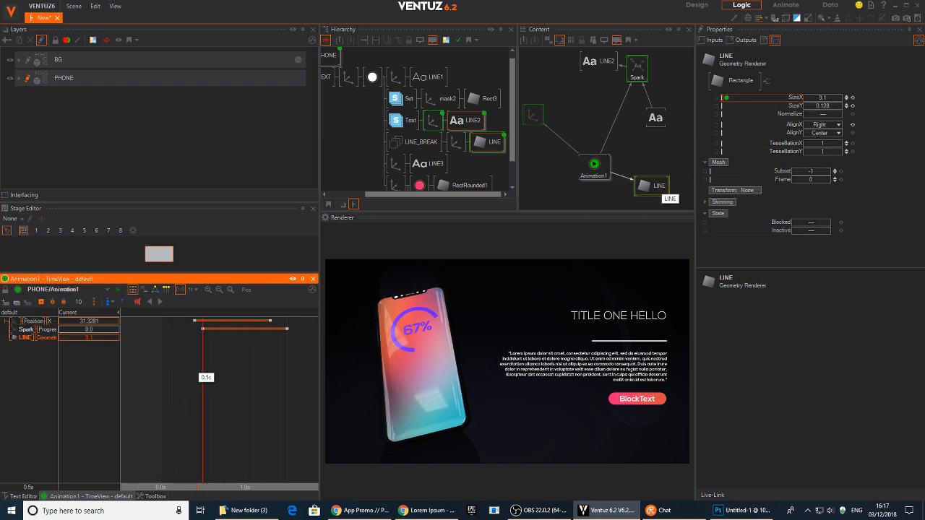
left_click(29, 337)
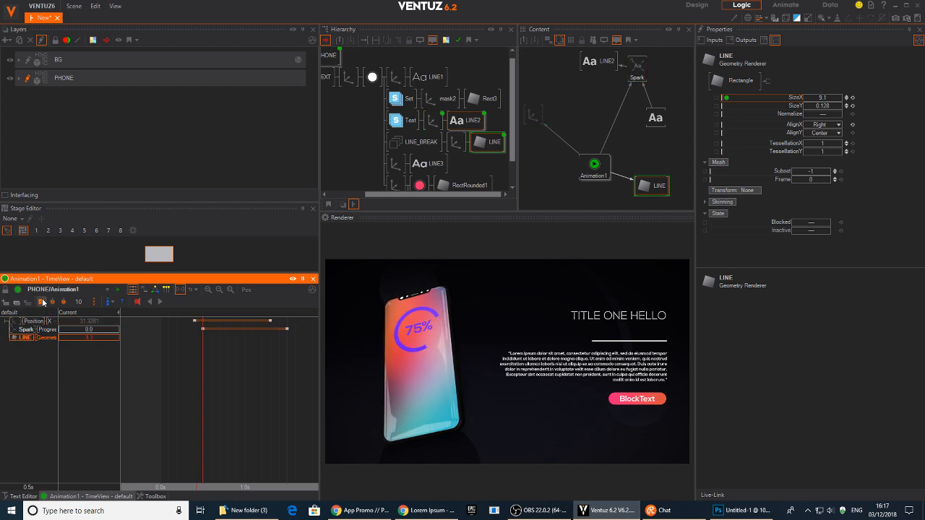
left_click(41, 302)
left_click(161, 373)
double_click(96, 336)
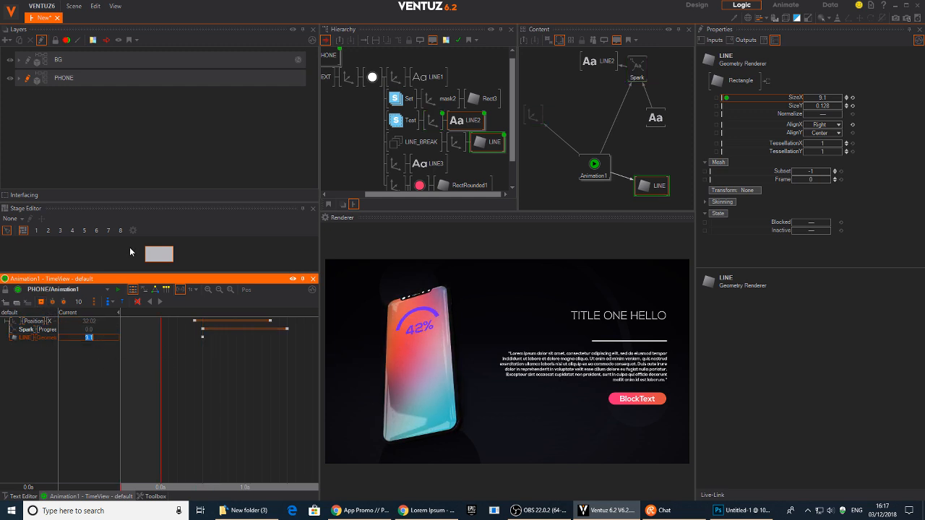
type("0")
key("Return")
left_click(43, 302)
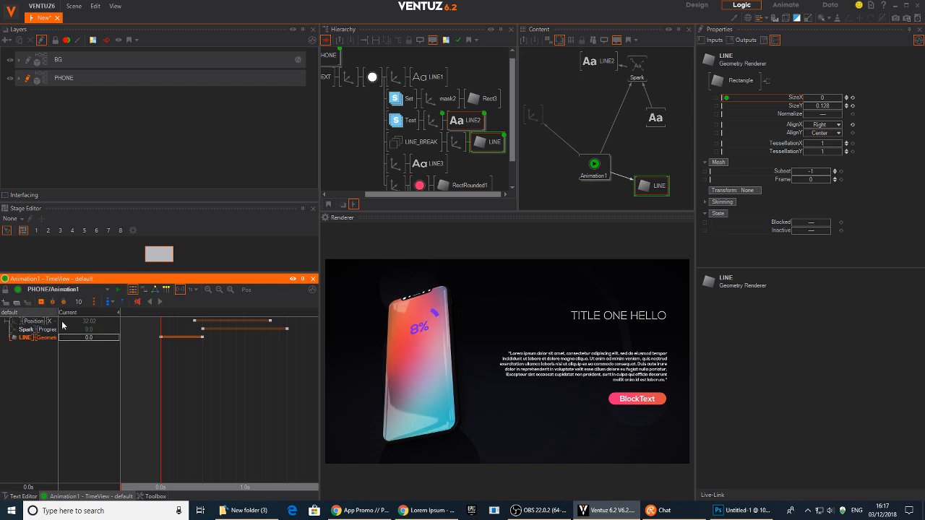
Shift the four Position X and Spark Progress keyframes to start at 0.2 s, preview, and return the playhead to 0.0 s.
left_click_drag(171, 378, 136, 316)
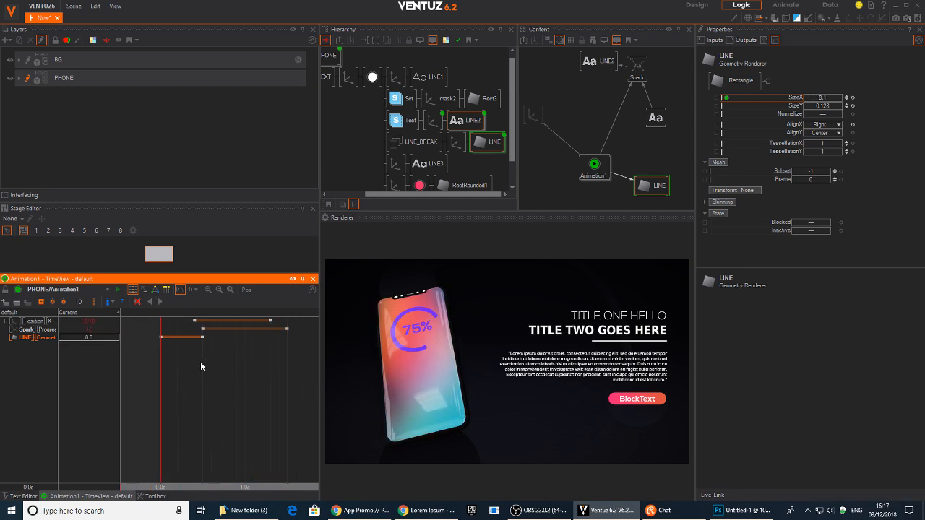
left_click_drag(194, 322, 271, 330)
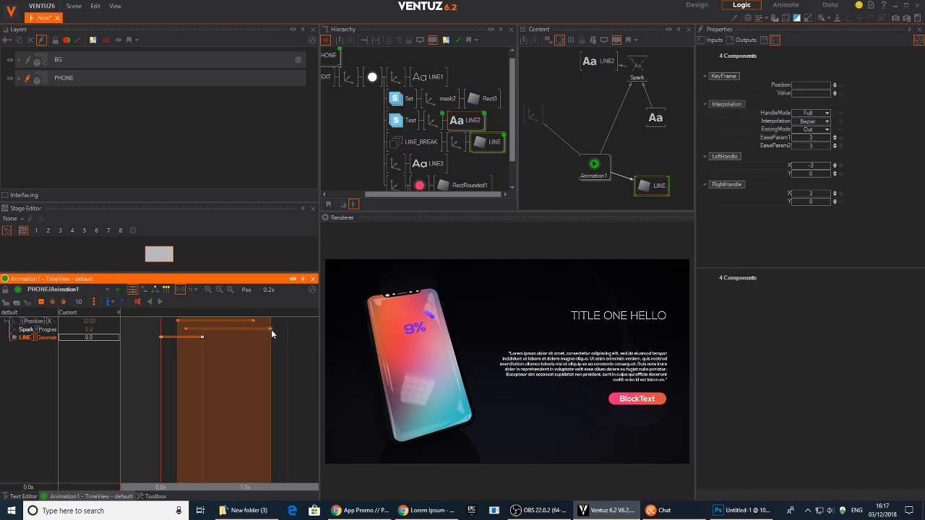
left_click(160, 303)
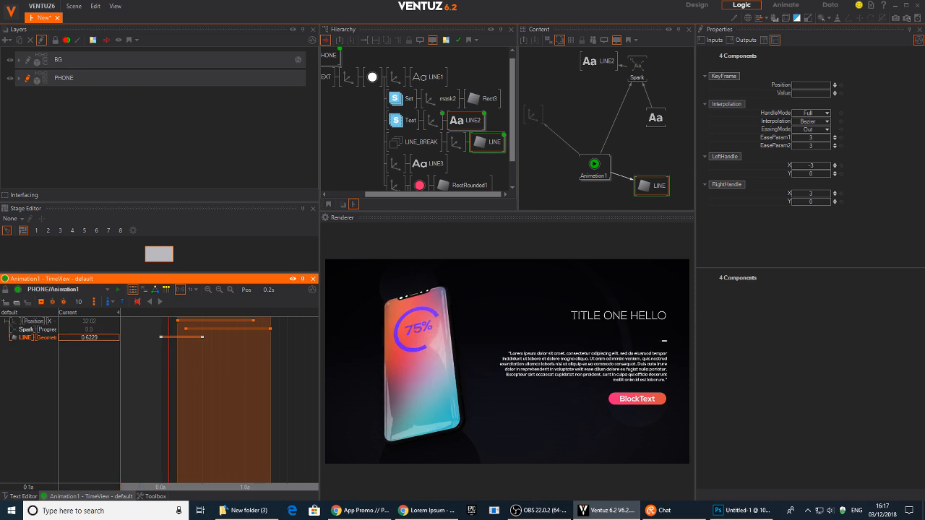
left_click_drag(168, 373, 161, 373)
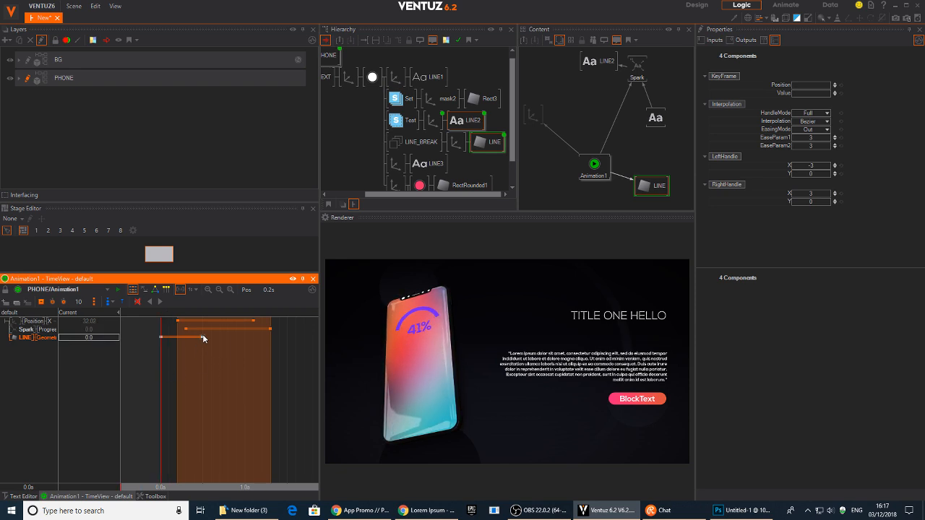
Try the last LINE SizeX keyframe at 0.4 s, preview the timing, and move that keyframe to 0.6 s.
left_click_drag(203, 337, 195, 336)
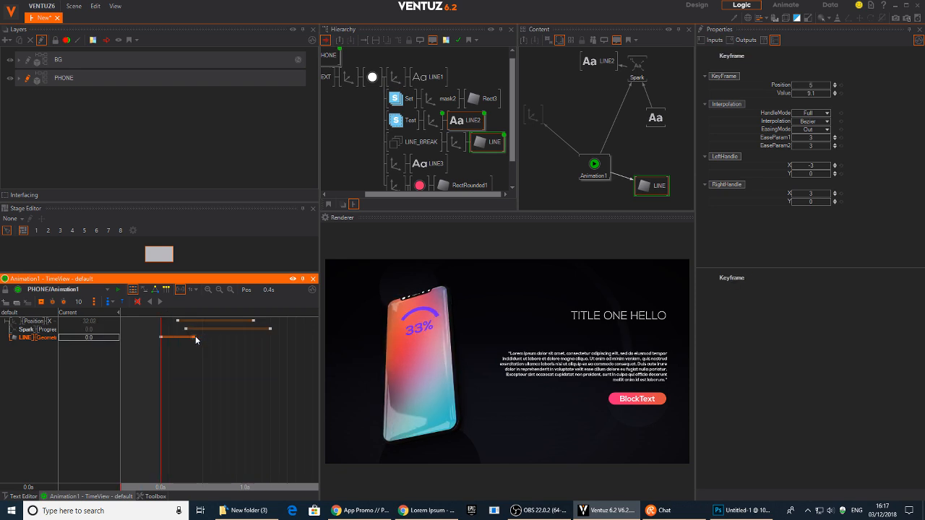
left_click(157, 301)
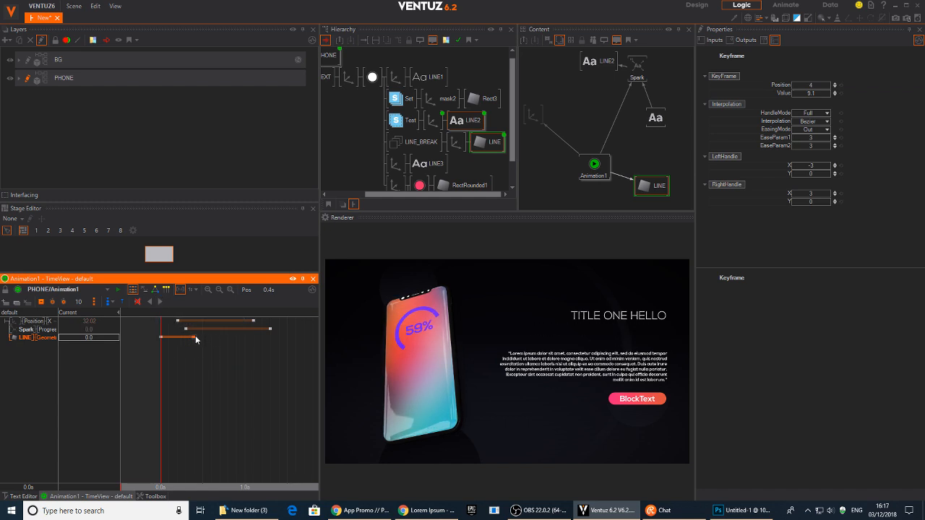
left_click_drag(196, 339, 208, 339)
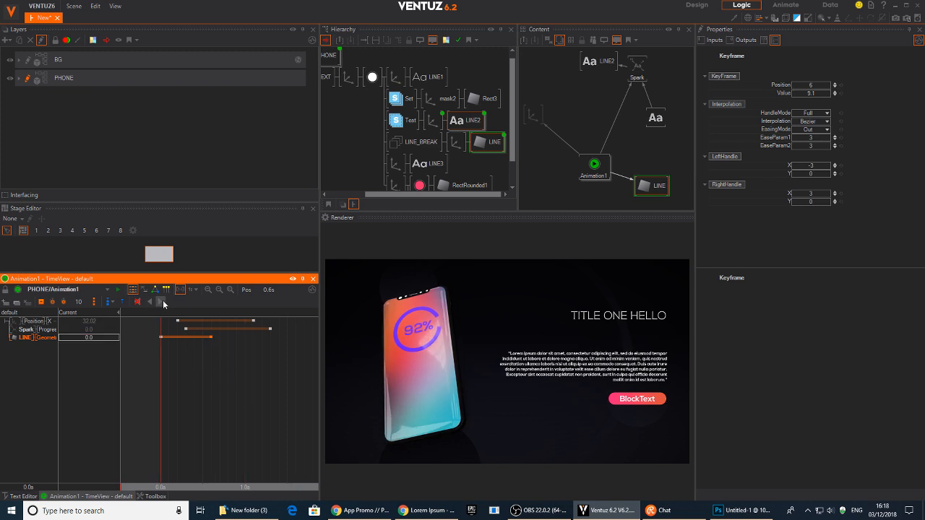